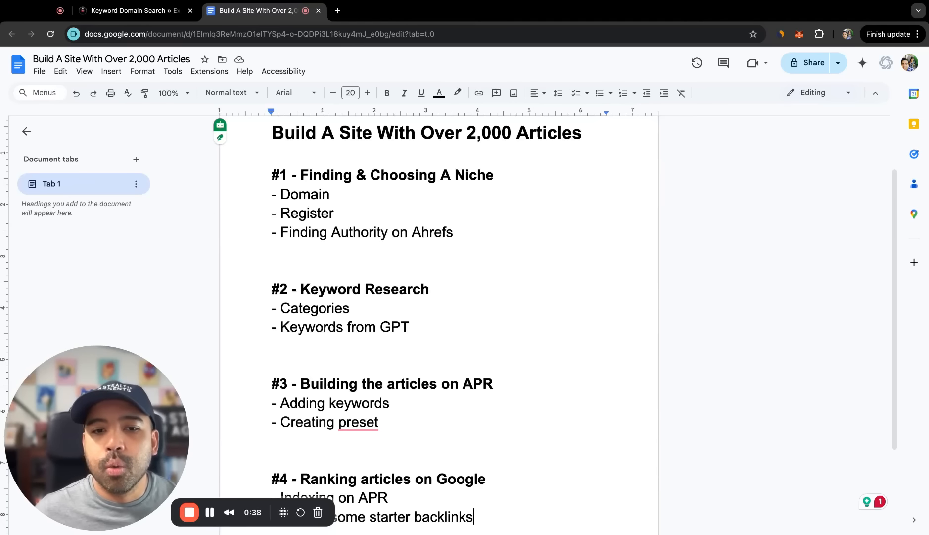
# - Read through the four-part outline for building a 2,000-article site, focusing on the section about finding and choosing a niche
pyautogui.click(379, 503)
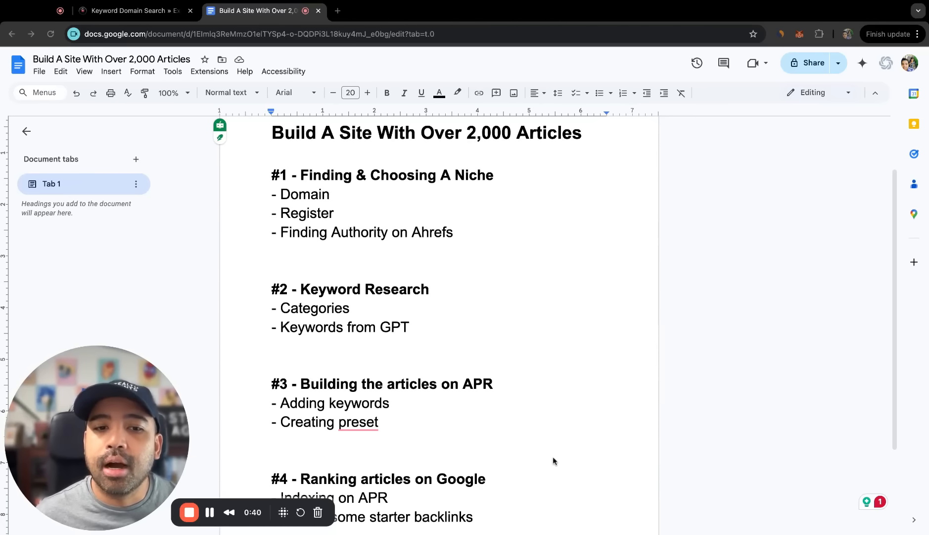
pyautogui.scroll(-1, 553, 456)
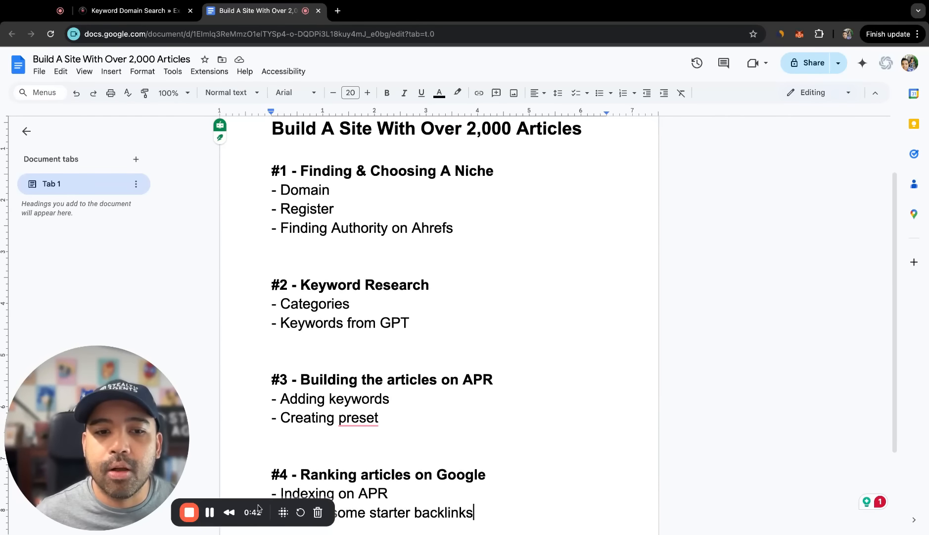
pyautogui.moveTo(259, 509); pyautogui.dragTo(594, 509)
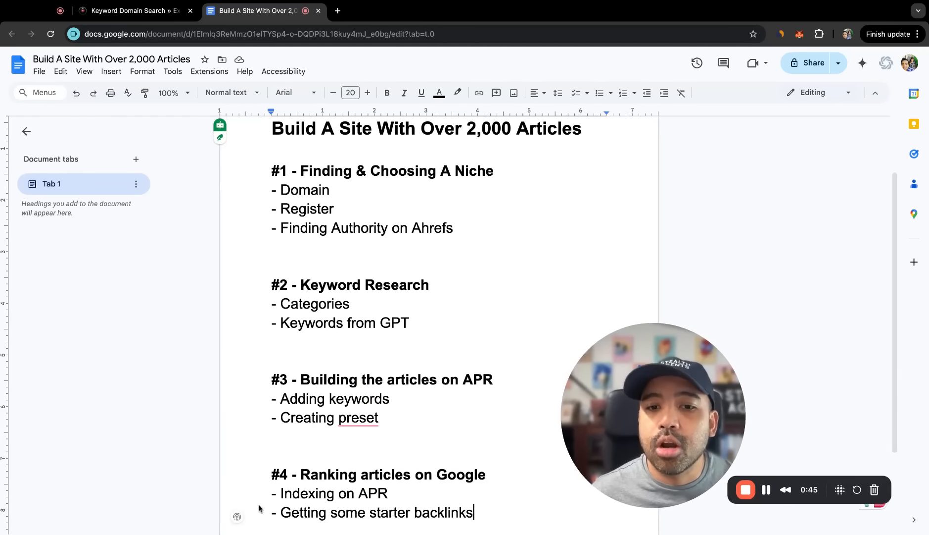
pyautogui.click(502, 429)
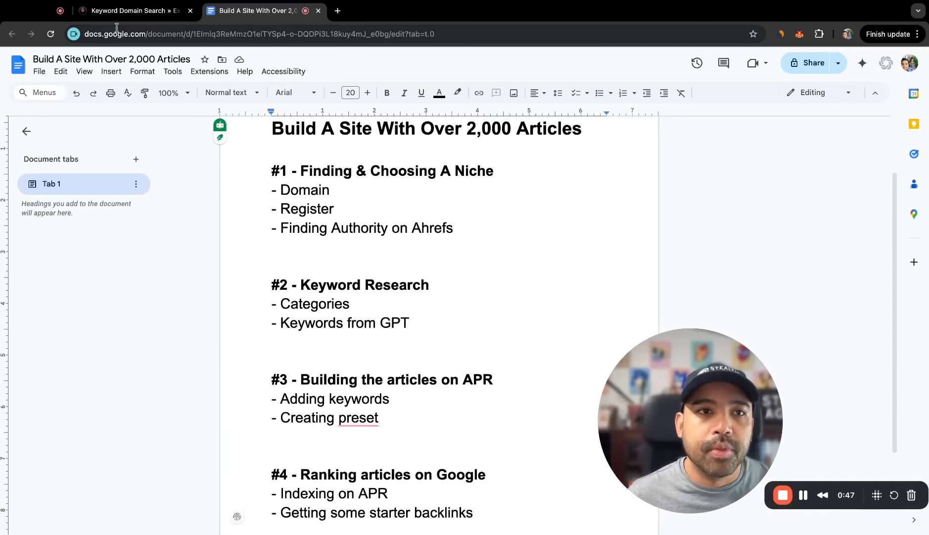
pyautogui.doubleClick(369, 183)
pyautogui.click(479, 169)
pyautogui.click(498, 170)
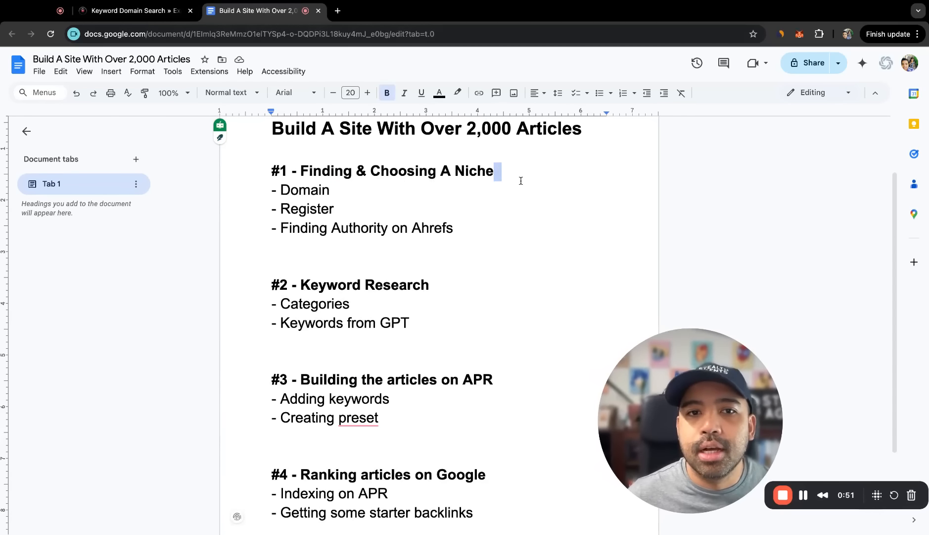
pyautogui.click(479, 189)
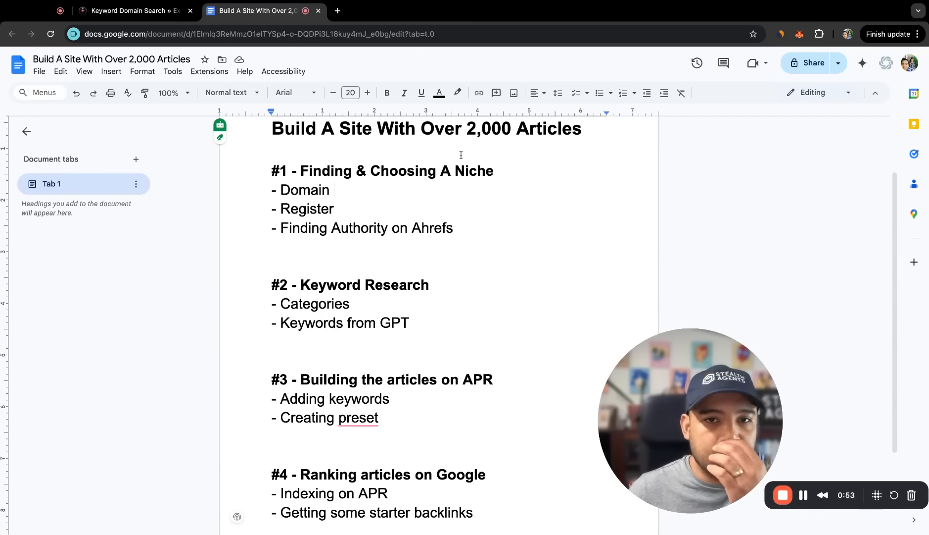
pyautogui.click(517, 171)
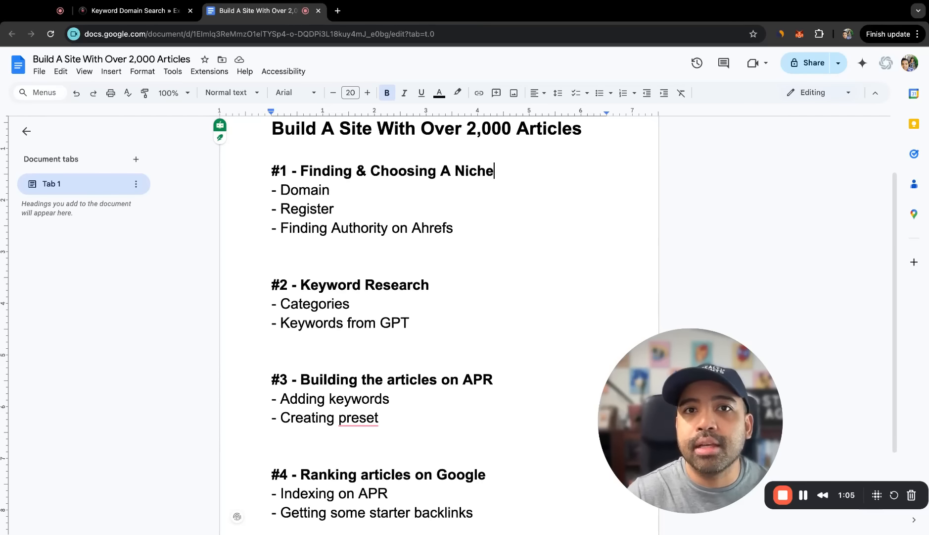
# - Switch to ExpiredDomains.net and look over the listed domains for the keyword "agents"
pyautogui.click(139, 12)
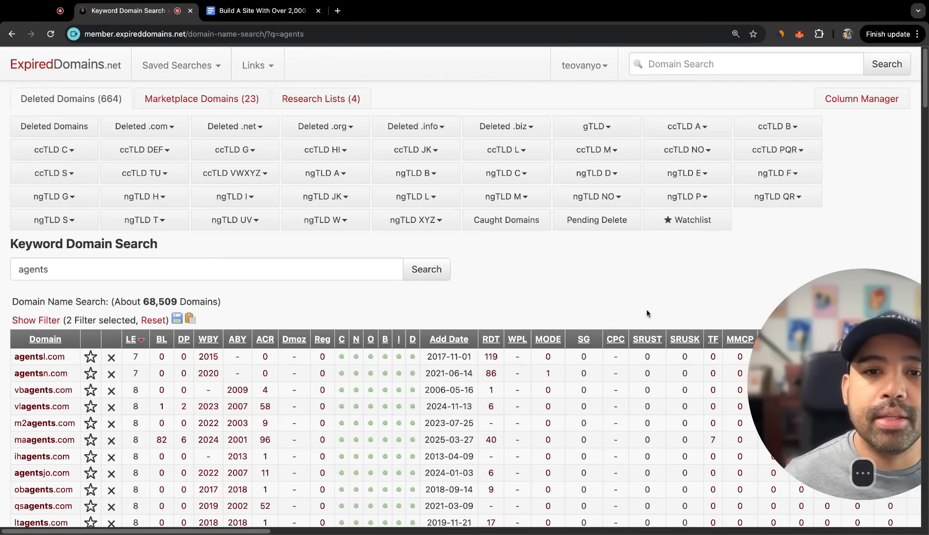
pyautogui.scroll(-3, 647, 313)
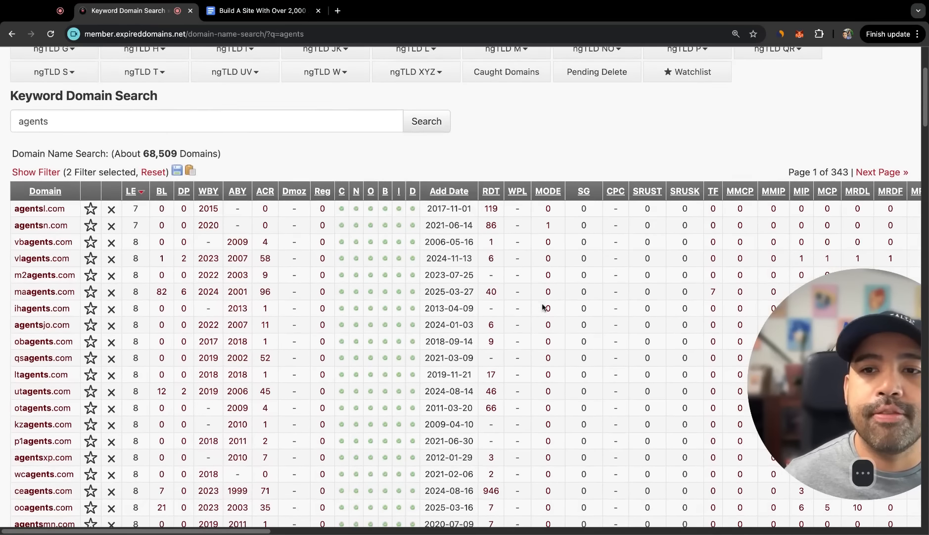
pyautogui.scroll(3, 525, 271)
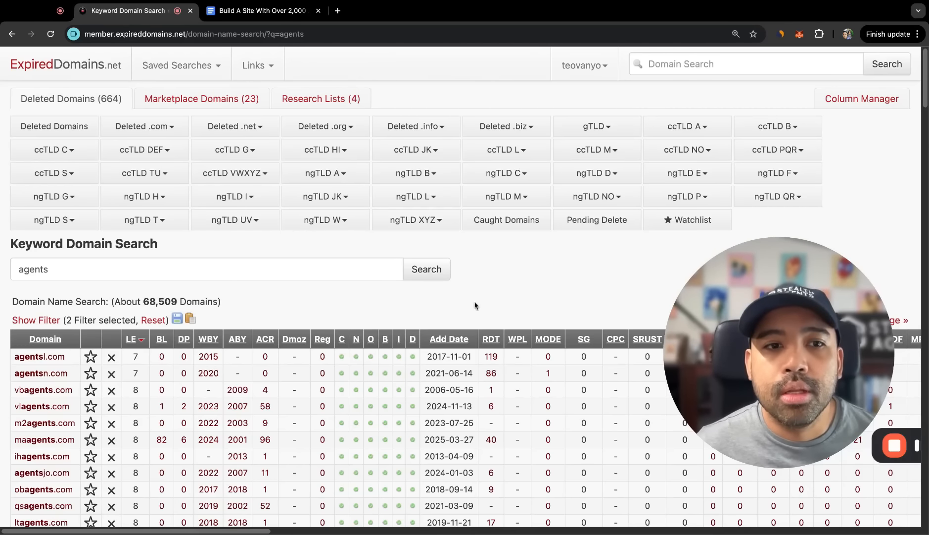
# - Return to the ExpiredDomains.net homepage, search for domains containing "aiagents" and look over the results
pyautogui.click(91, 65)
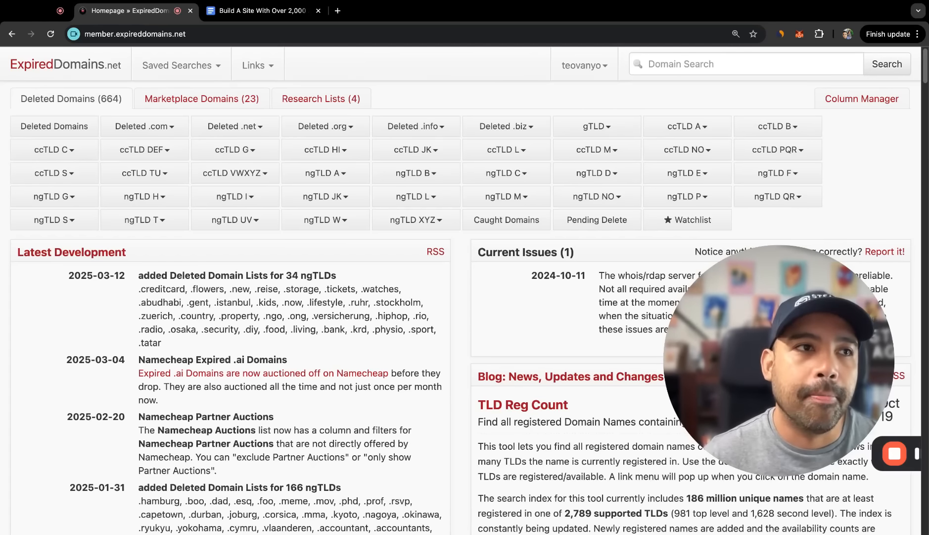
pyautogui.click(657, 65)
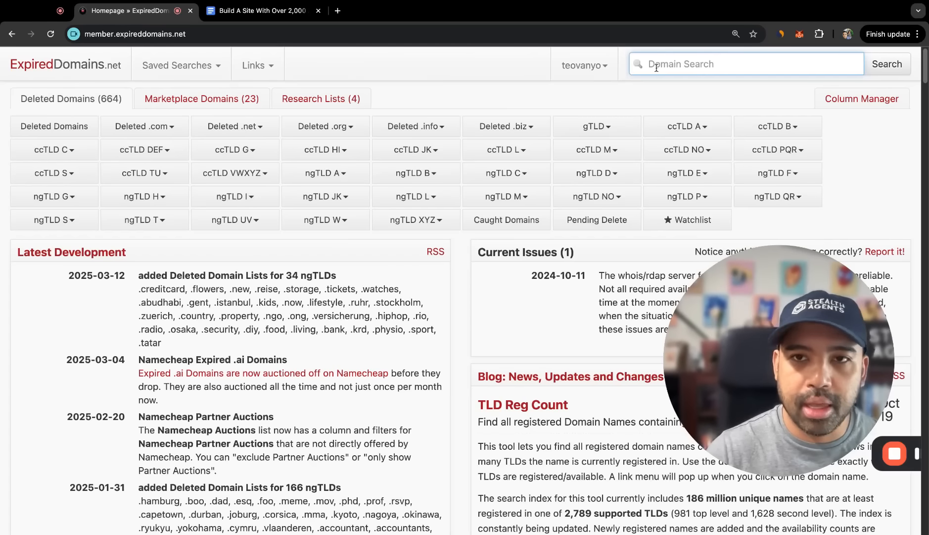
pyautogui.write('aiagents')
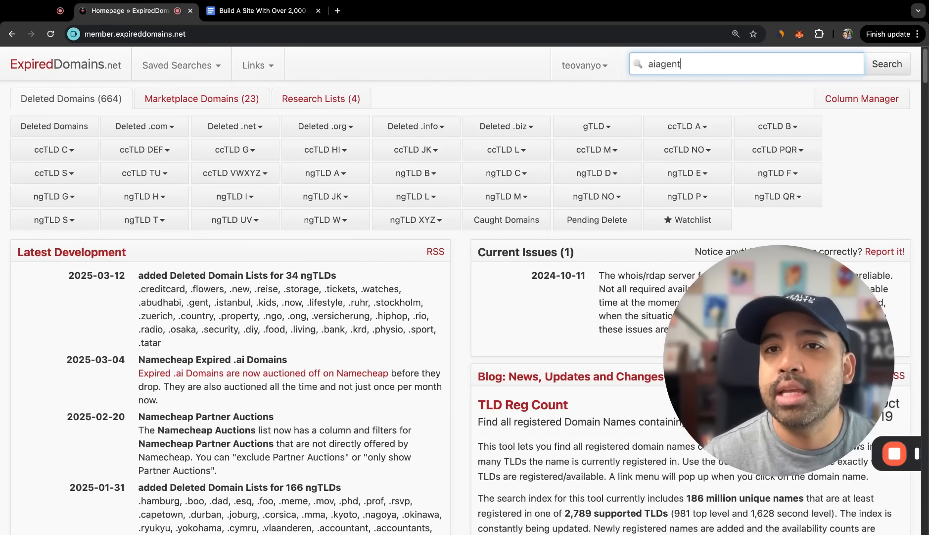
pyautogui.press('Return')
pyautogui.scroll(-2, 126, 459)
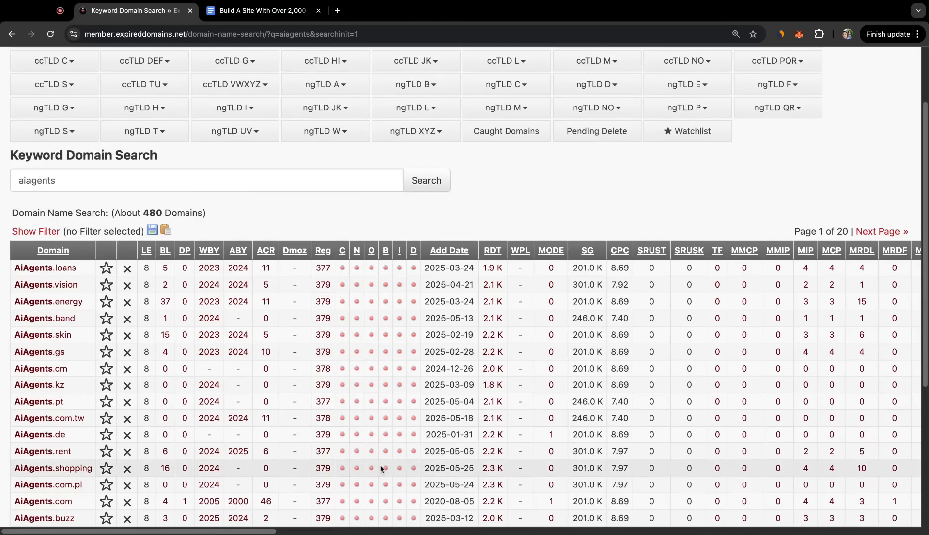
pyautogui.scroll(-6, 126, 459)
pyautogui.scroll(8, 40, 325)
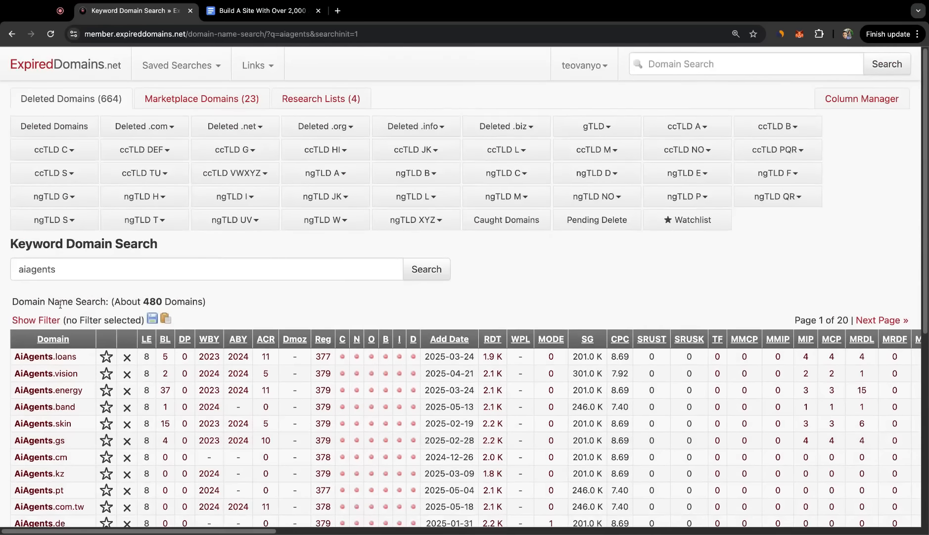
# - Set the result filter to only available domains with 200 domains per page
pyautogui.click(40, 325)
pyautogui.scroll(-10, 40, 324)
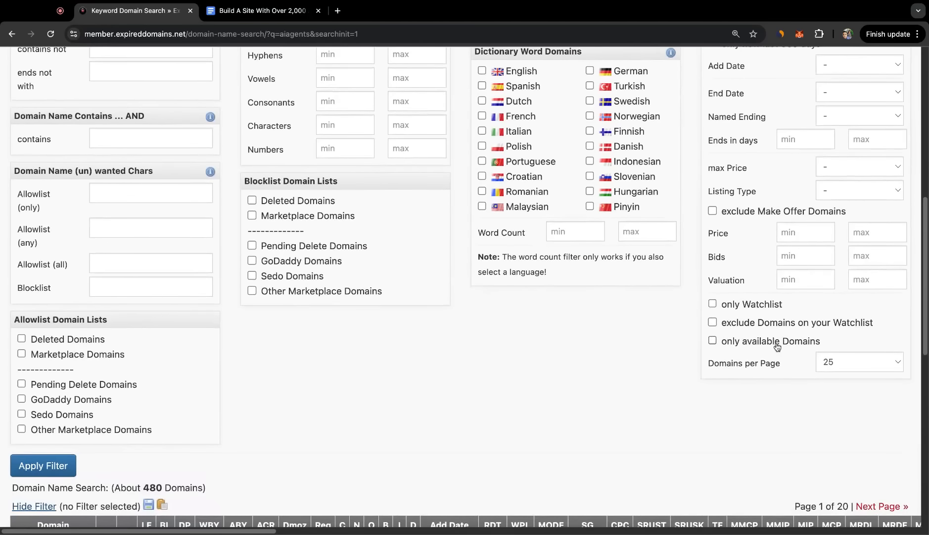
pyautogui.click(777, 346)
pyautogui.click(858, 362)
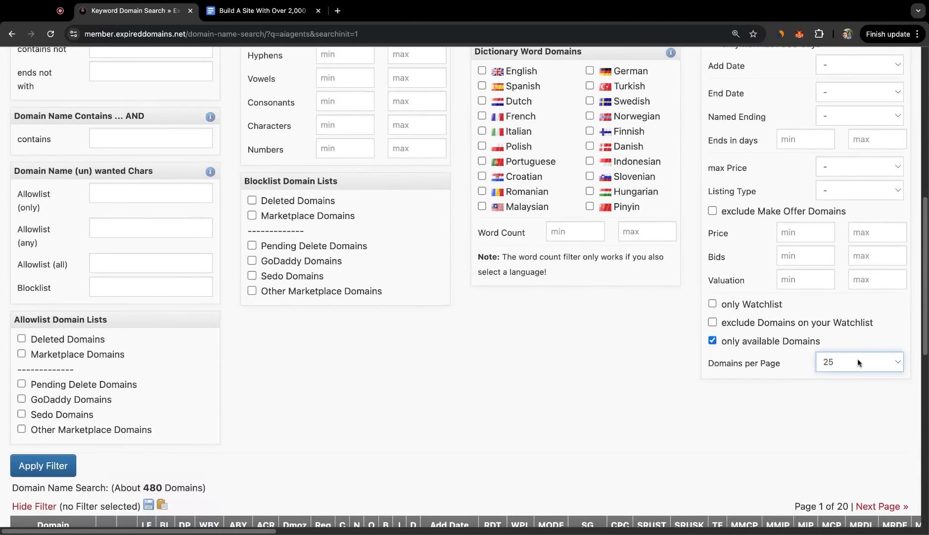
pyautogui.click(858, 362)
# - Restrict the filter to the com TLD and apply it to the "aiagents" search
pyautogui.scroll(10, 651, 380)
pyautogui.click(106, 311)
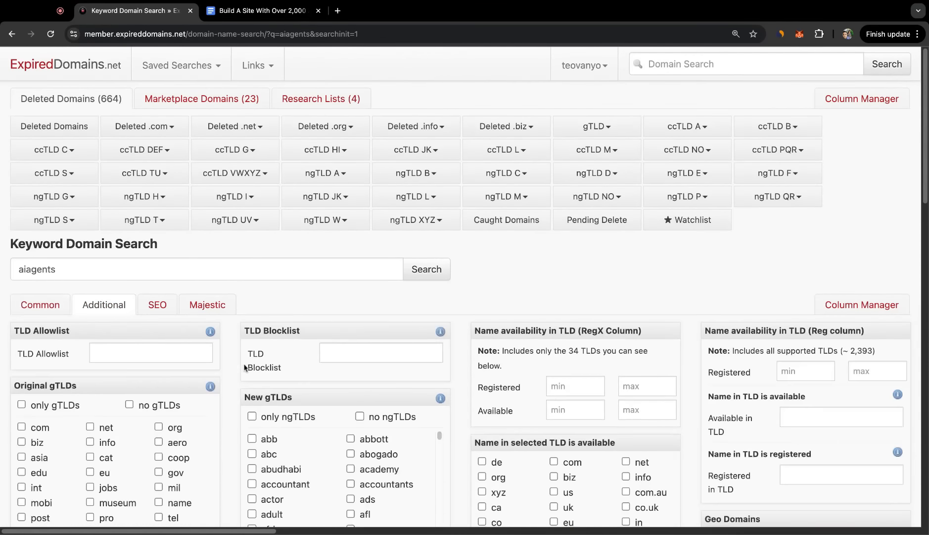
pyautogui.scroll(-4, 245, 368)
pyautogui.click(21, 233)
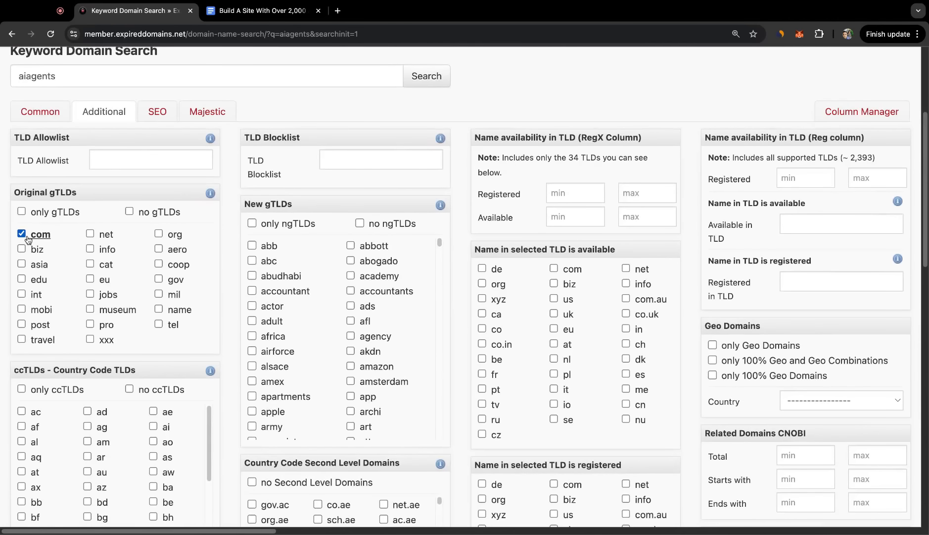
pyautogui.click(40, 112)
pyautogui.scroll(-7, 241, 340)
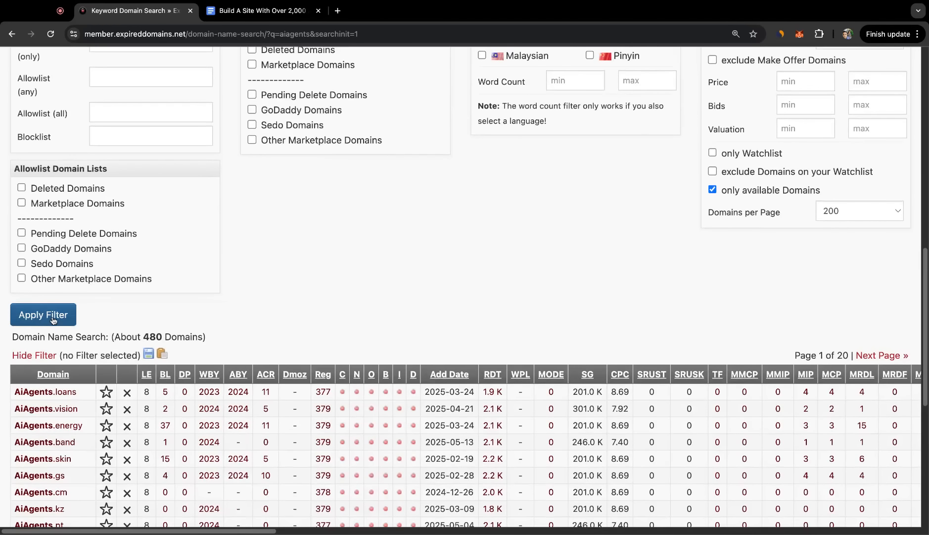
pyautogui.click(53, 318)
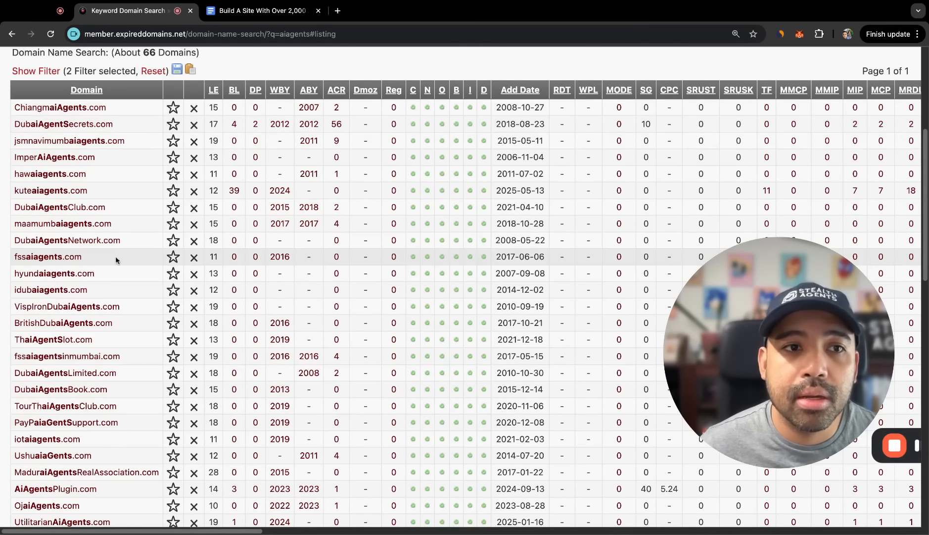
# - Sort the filtered domains by ABY, DP and finally BL in descending order, and examine their remaining metric columns
pyautogui.click(309, 92)
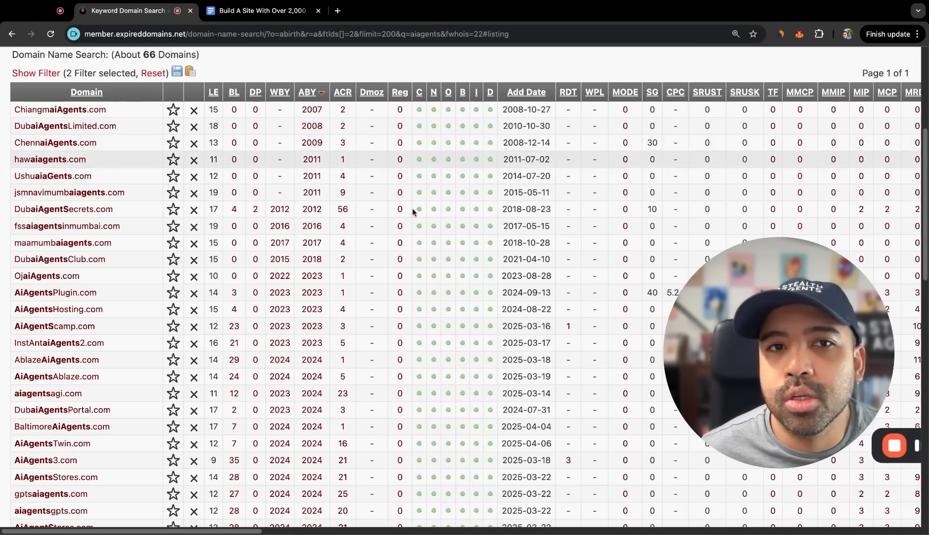
pyautogui.click(256, 93)
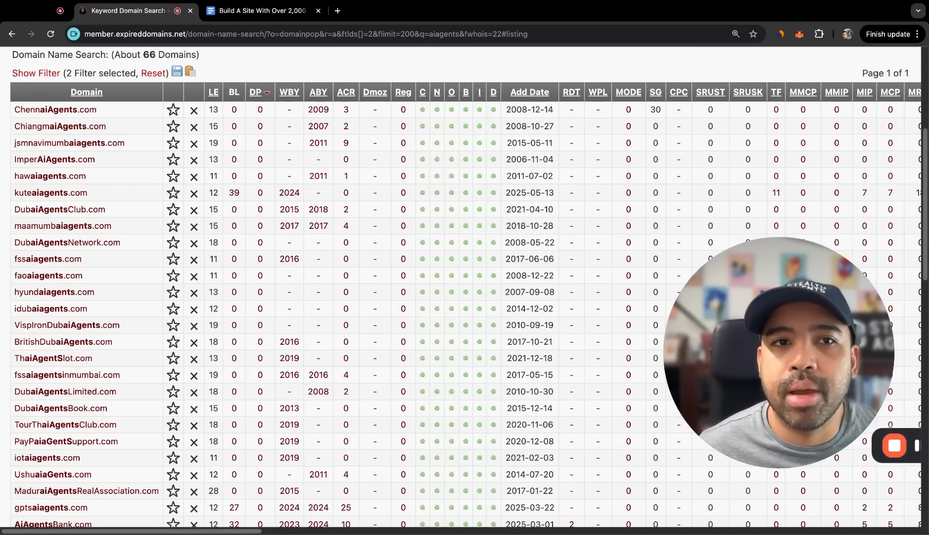
pyautogui.click(234, 92)
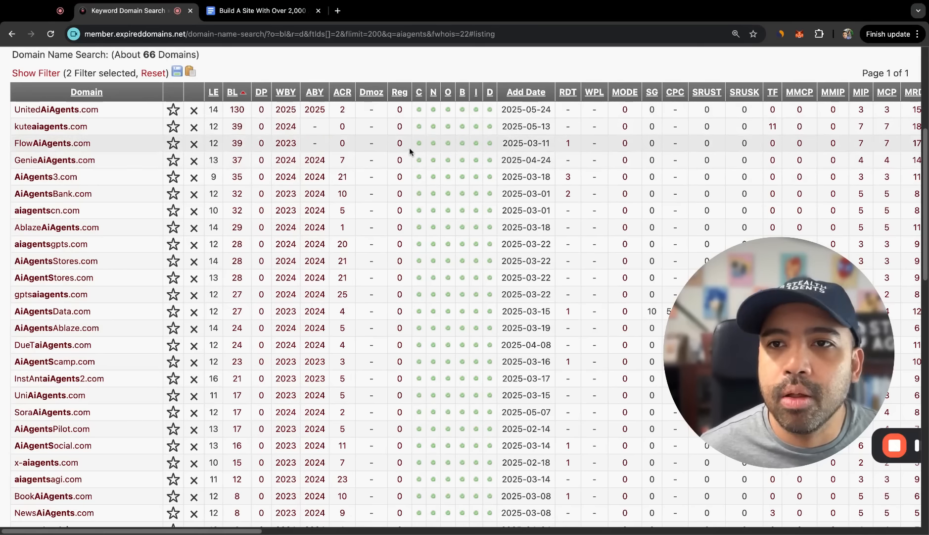
pyautogui.hscroll(15, 228, 529)
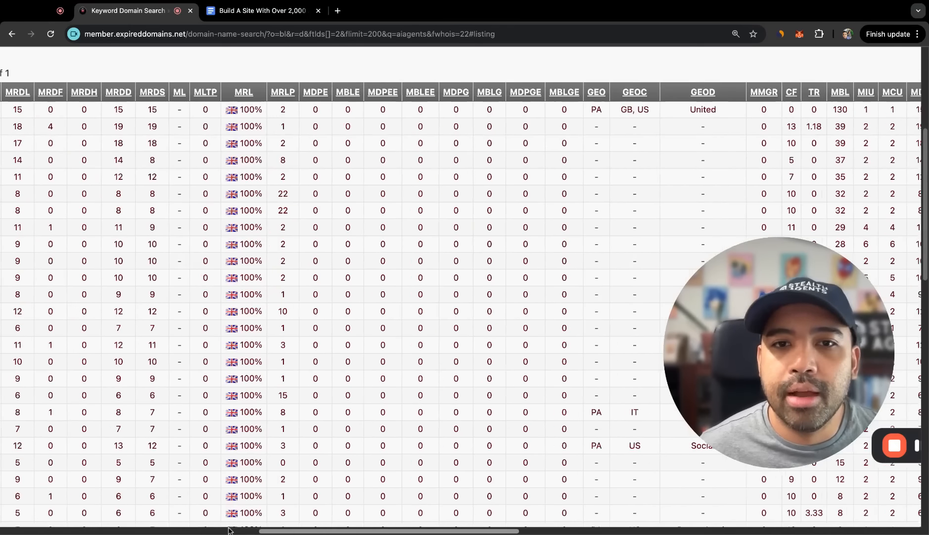
pyautogui.hscroll(15, 228, 529)
pyautogui.hscroll(-20, 228, 530)
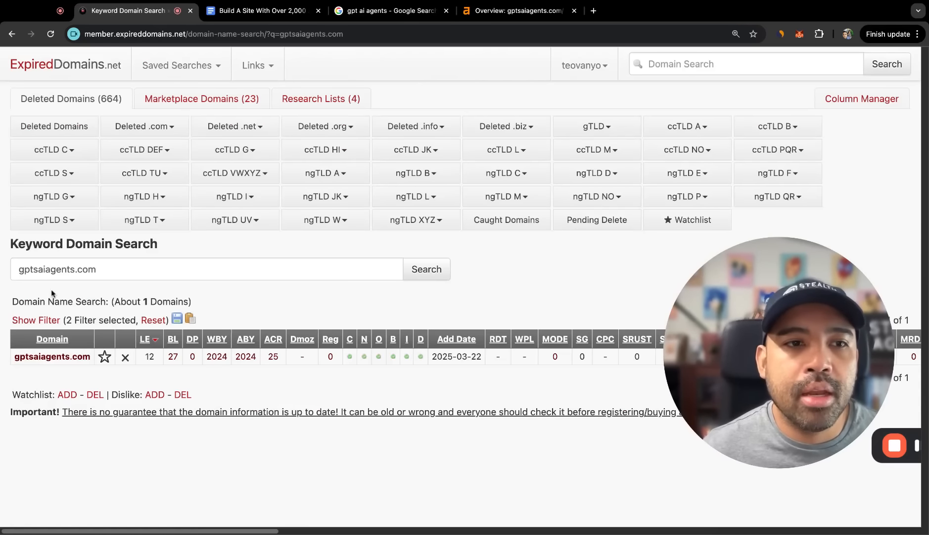
# - Highlight the "gpts" part of the searched domain name gptsaiagents.com to examine how the name is composed
pyautogui.click(40, 267)
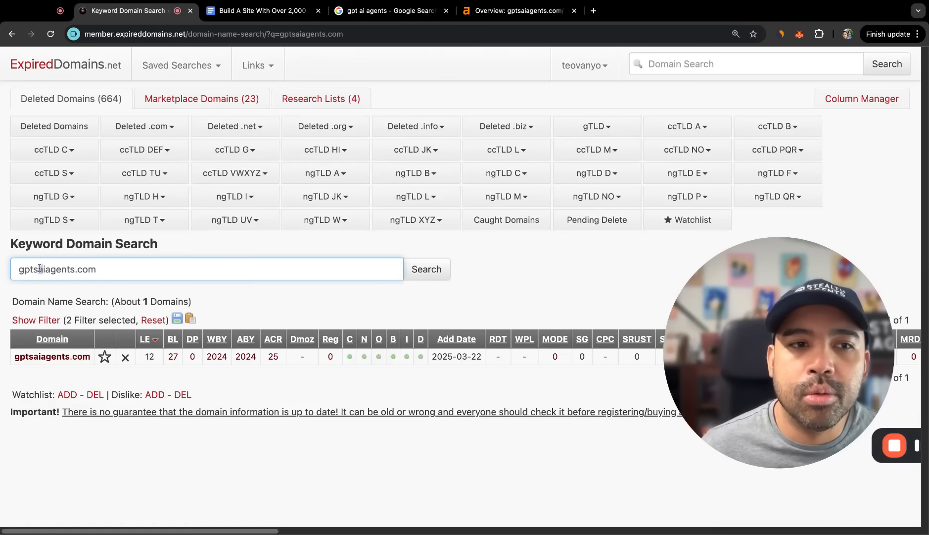
pyautogui.moveTo(39, 268); pyautogui.dragTo(16, 268)
pyautogui.click(36, 268)
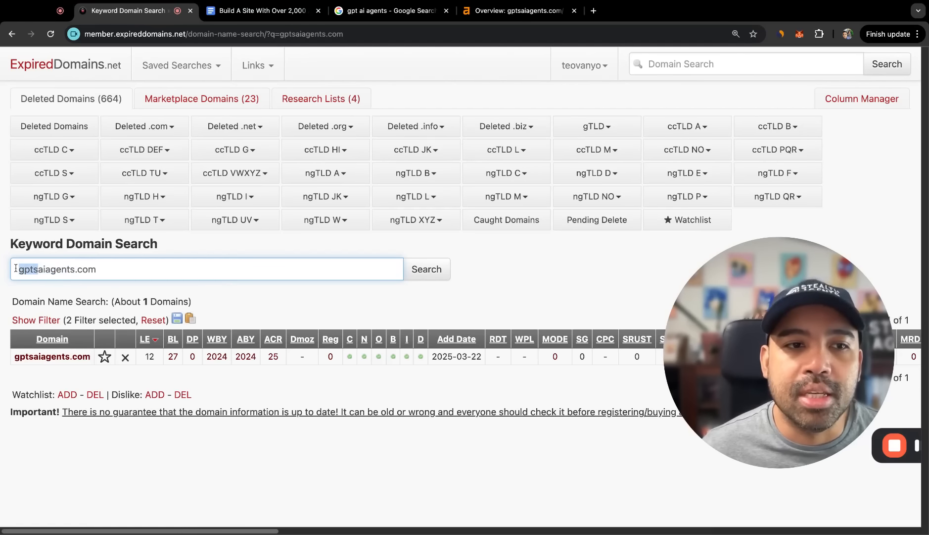
pyautogui.click(342, 299)
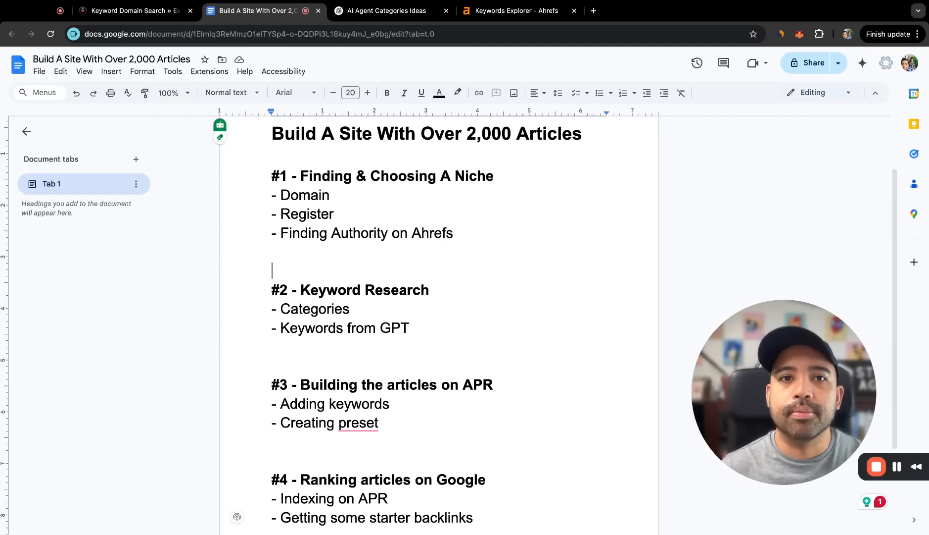
# - Switch to the ChatGPT conversation on AI agent categories and review the opening prompt's example categories and 100-200 articles requirement
pyautogui.click(387, 11)
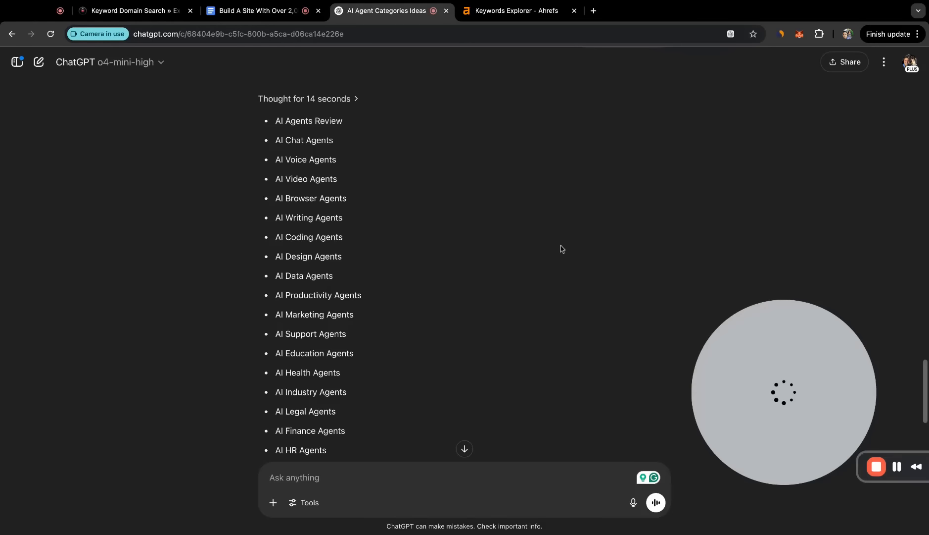
pyautogui.scroll(20, 562, 248)
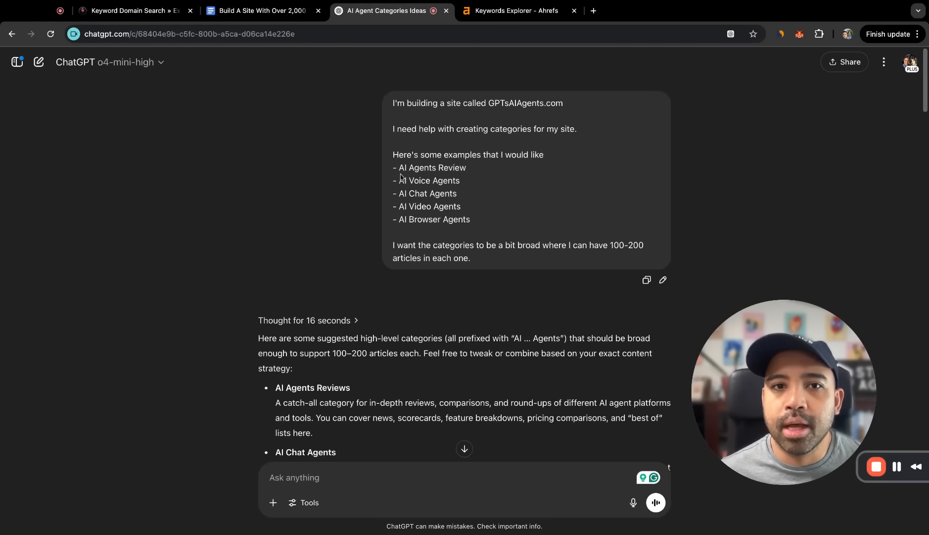
pyautogui.moveTo(394, 168); pyautogui.dragTo(460, 207)
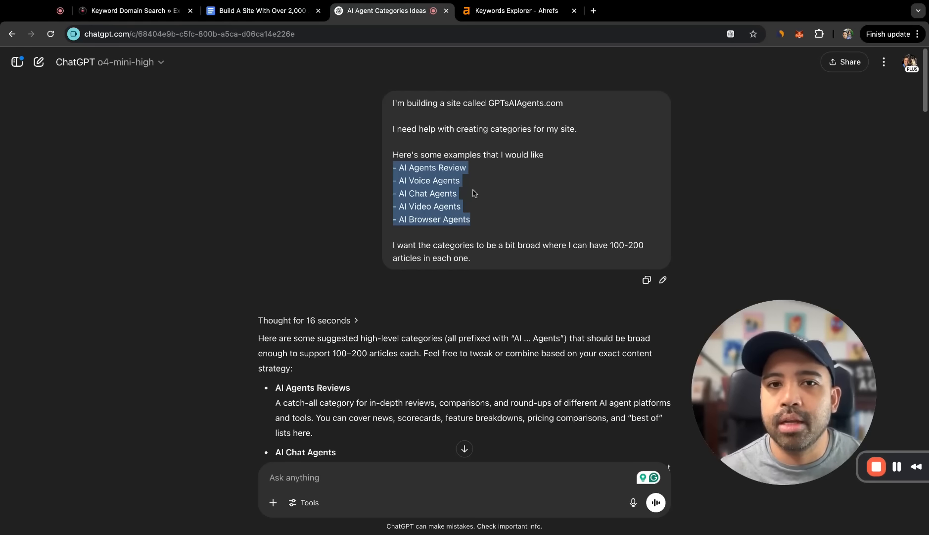
pyautogui.click(400, 184)
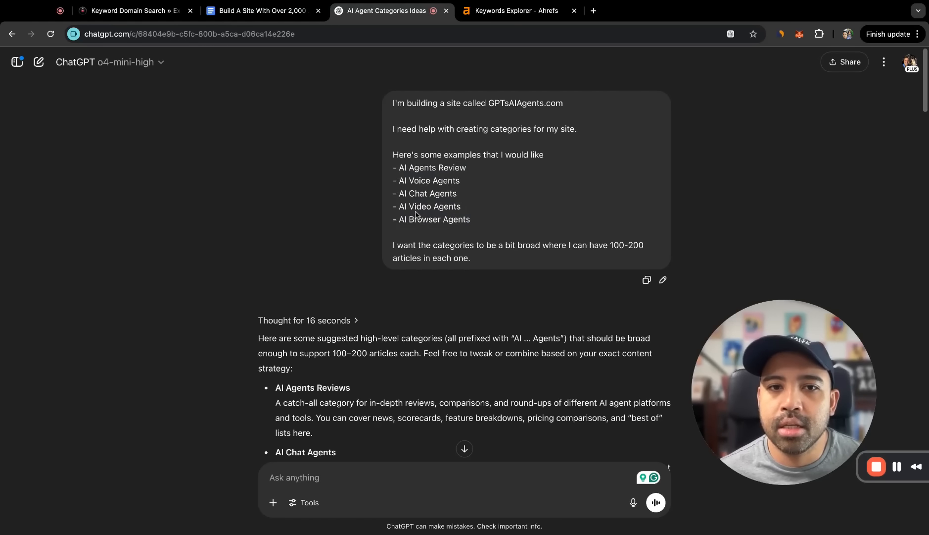
pyautogui.tripleClick(492, 261)
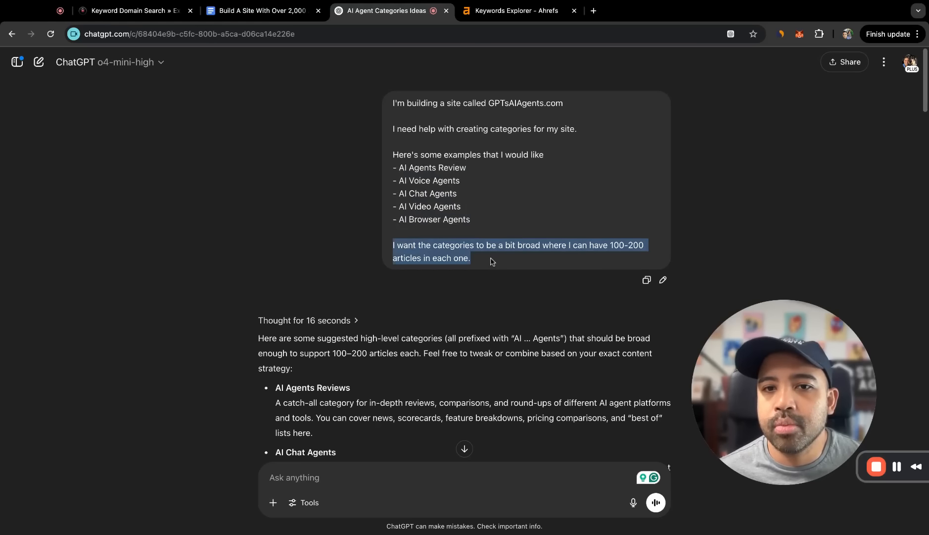
pyautogui.click(577, 254)
pyautogui.tripleClick(576, 254)
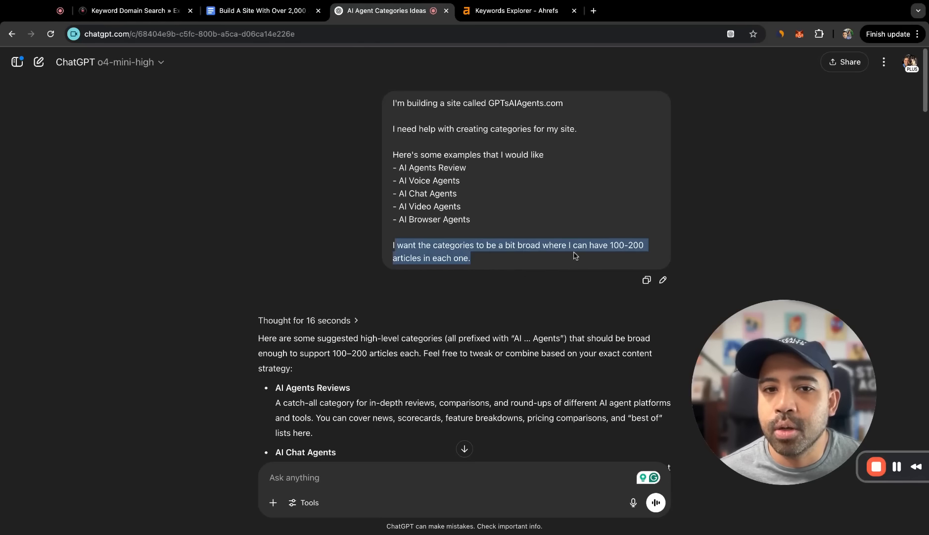
# - Review ChatGPT's described category suggestions, the follow-up prompt asking for a short list without explainers, and the shortened category list
pyautogui.click(394, 250)
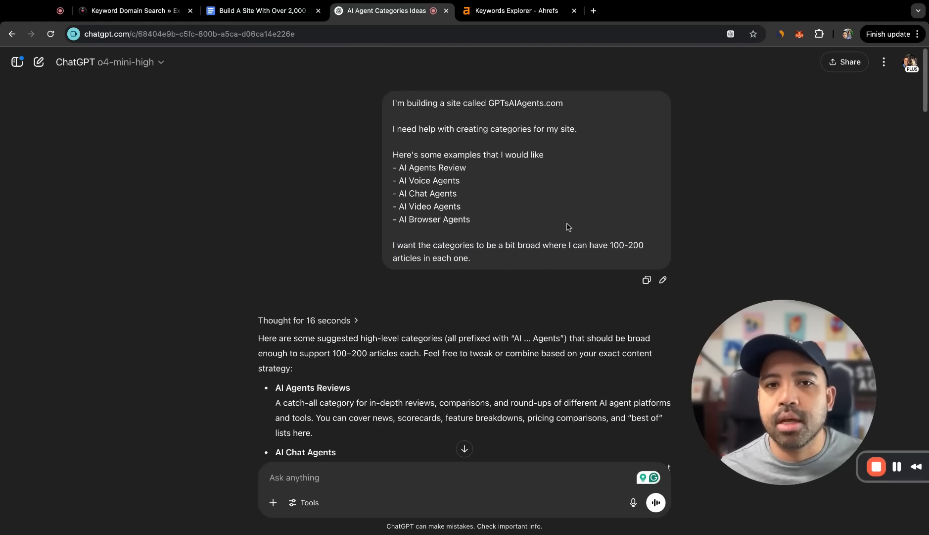
pyautogui.scroll(-6, 670, 211)
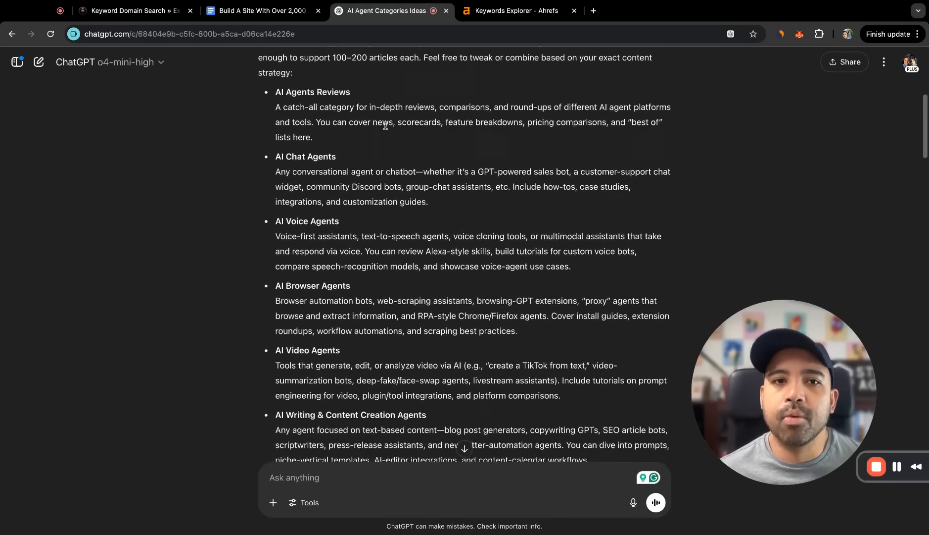
pyautogui.scroll(-8, 678, 242)
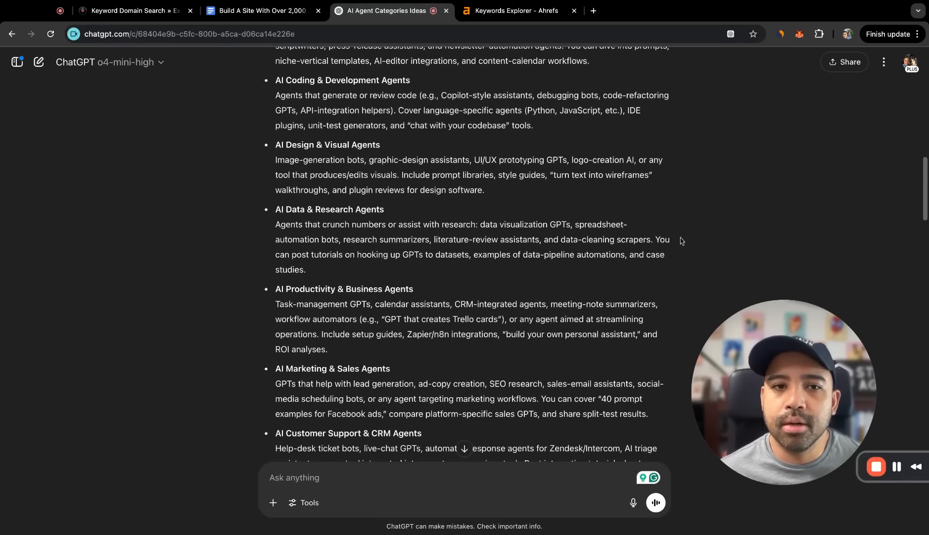
pyautogui.scroll(-15, 681, 241)
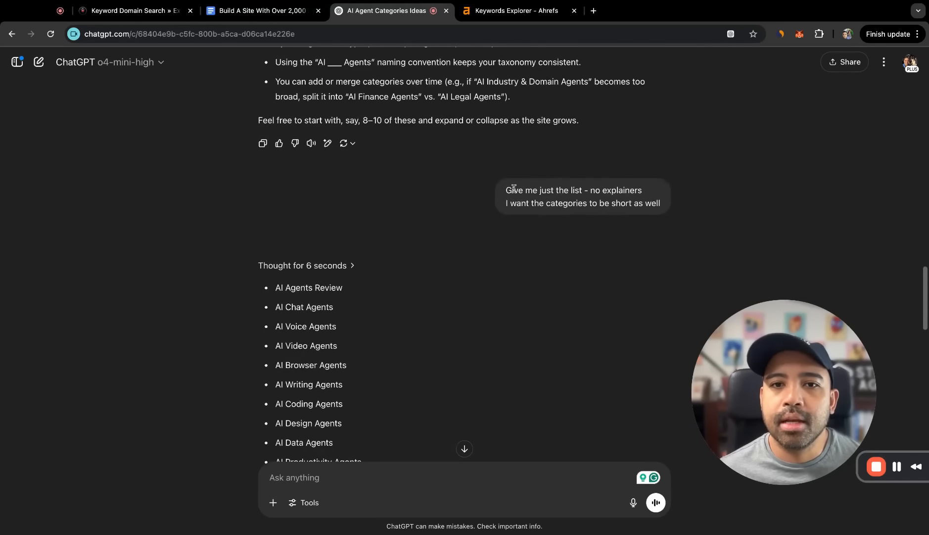
pyautogui.moveTo(502, 189); pyautogui.dragTo(662, 204)
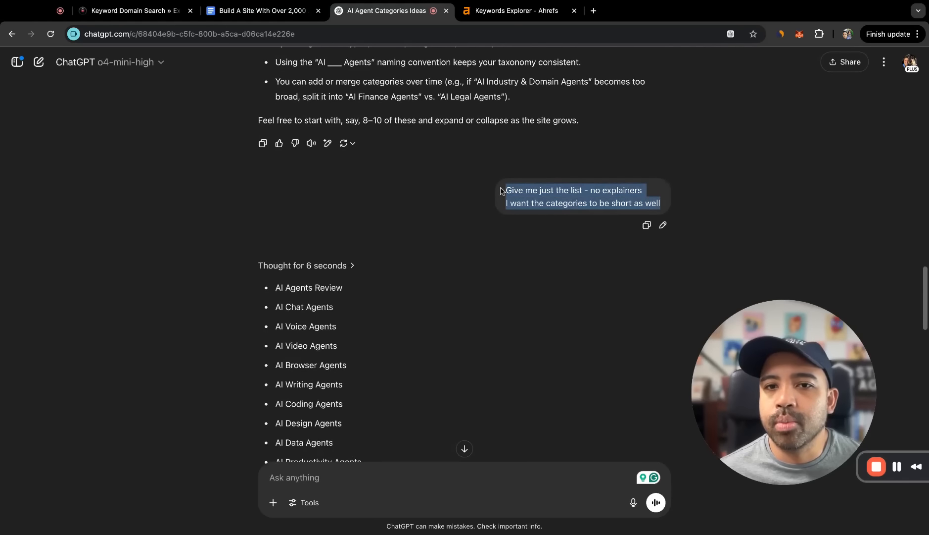
pyautogui.click(612, 228)
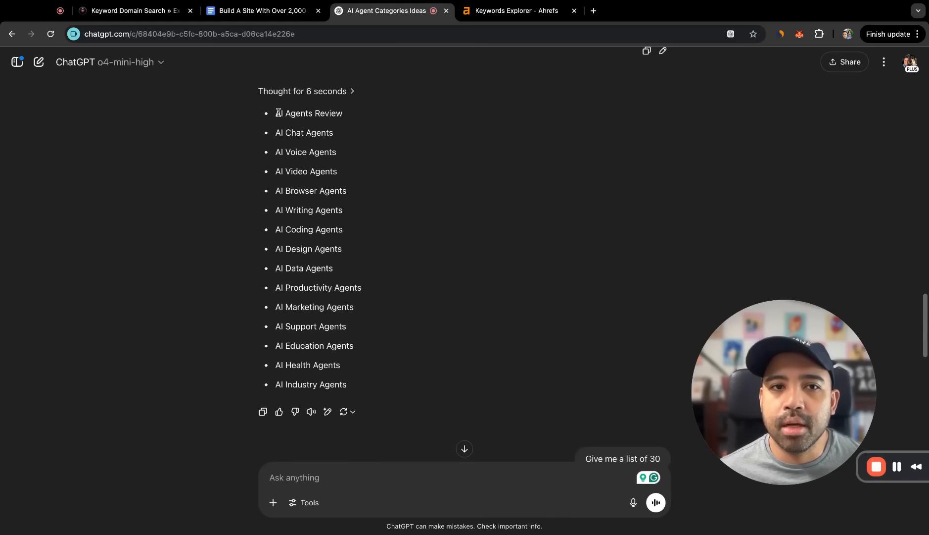
pyautogui.moveTo(276, 113); pyautogui.dragTo(394, 268)
pyautogui.click(394, 268)
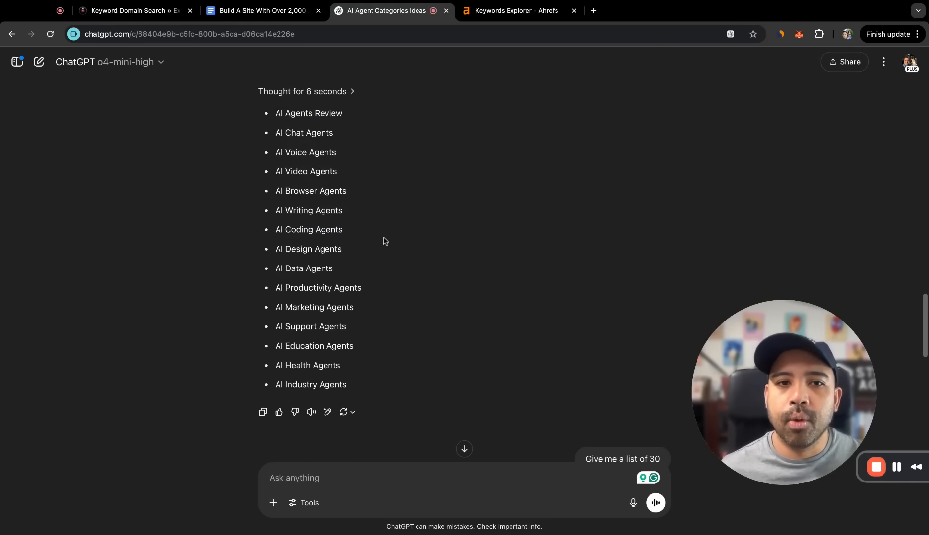
# - Review the "Give me a list of 30" prompt and read through the expanded list of AI agent categories to its end
pyautogui.scroll(-5, 544, 235)
pyautogui.tripleClick(588, 229)
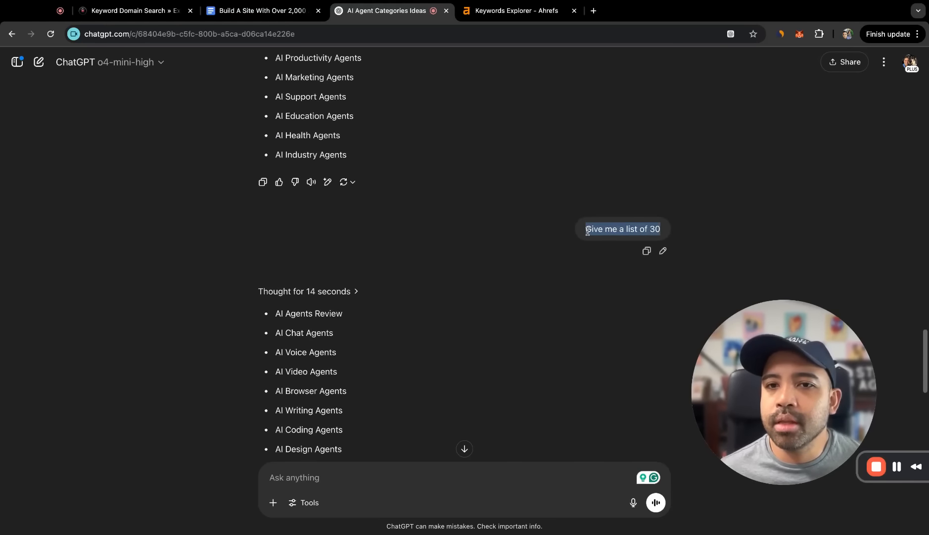
pyautogui.click(473, 291)
pyautogui.click(487, 289)
pyautogui.scroll(-4, 494, 295)
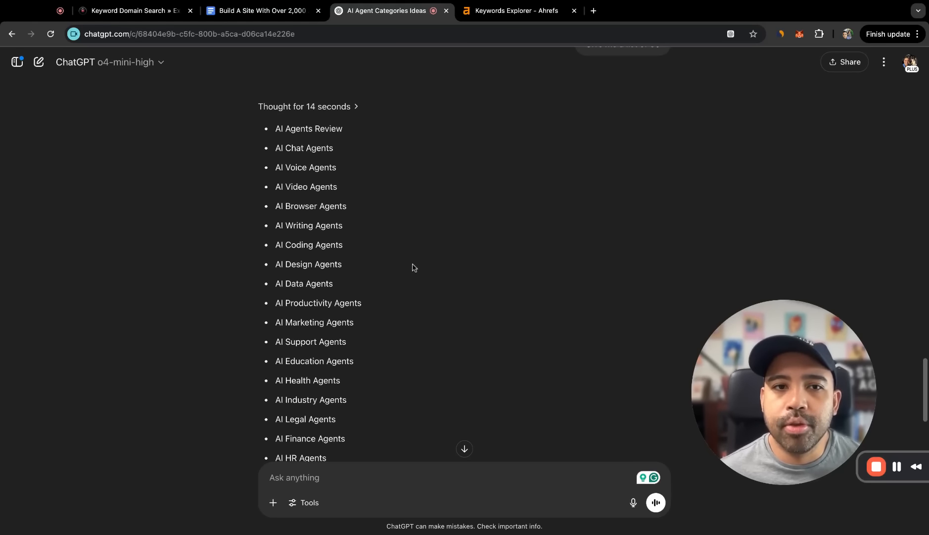
pyautogui.scroll(-5, 431, 283)
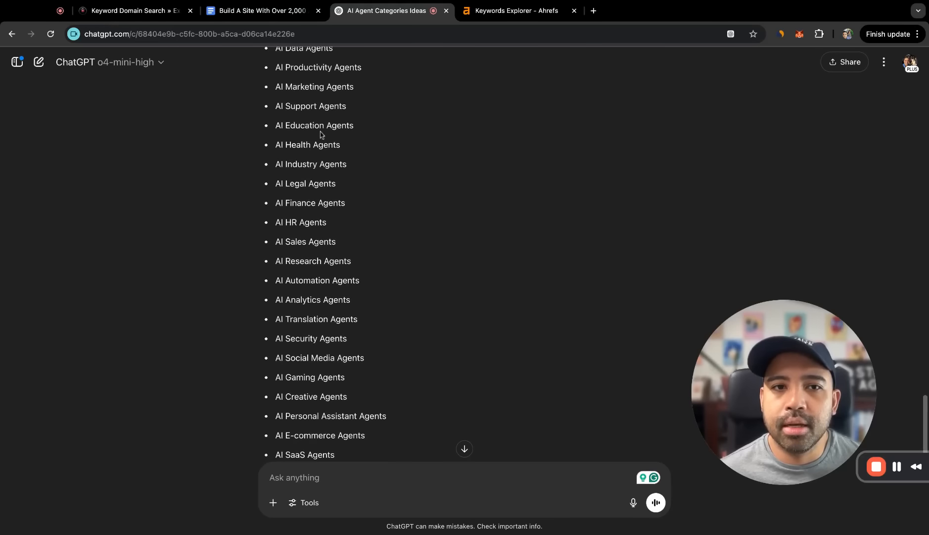
pyautogui.scroll(-2, 396, 297)
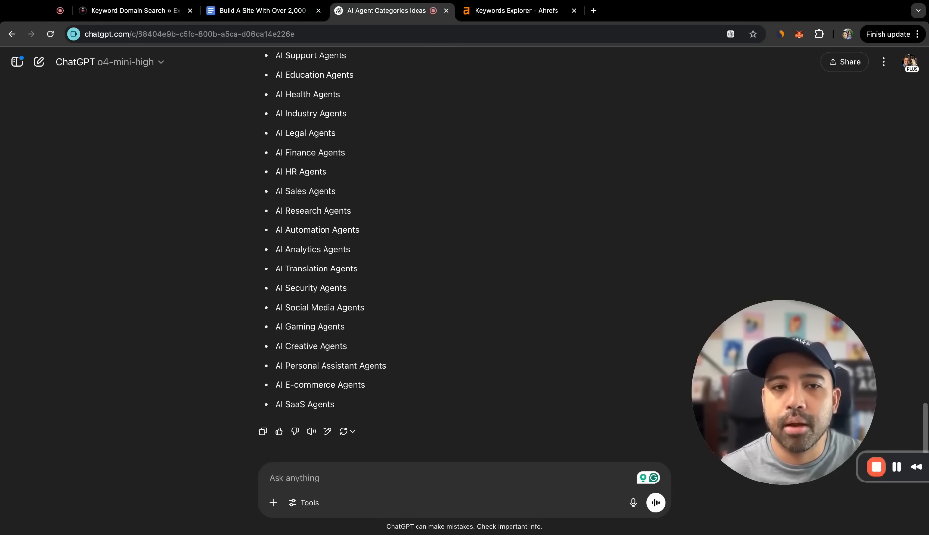
pyautogui.scroll(-2, 469, 321)
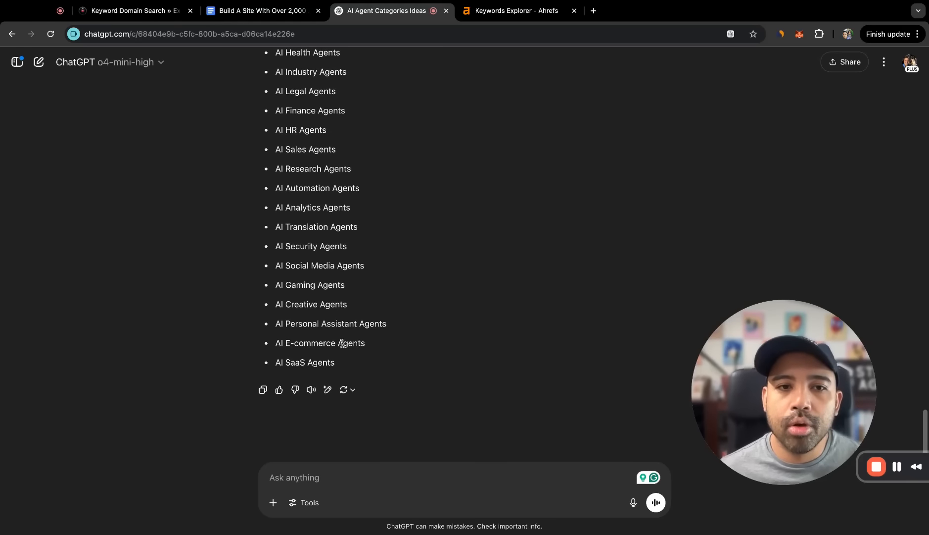
# - Copy the full list of 30 AI agent categories and search for them as keywords in Ahrefs Keywords Explorer for the United States
pyautogui.moveTo(367, 369); pyautogui.dragTo(291, 308)
pyautogui.scroll(10, 311, 193)
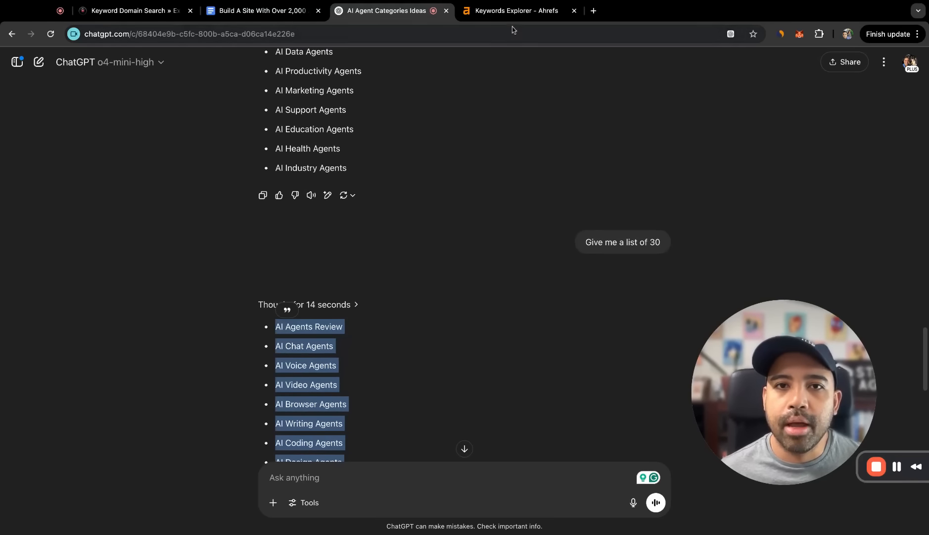
pyautogui.click(515, 11)
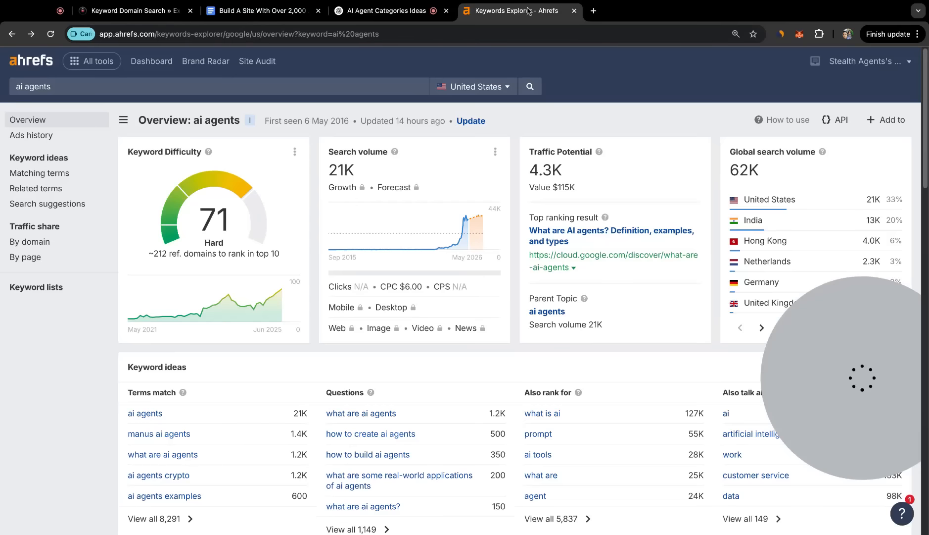
pyautogui.click(81, 60)
pyautogui.click(228, 99)
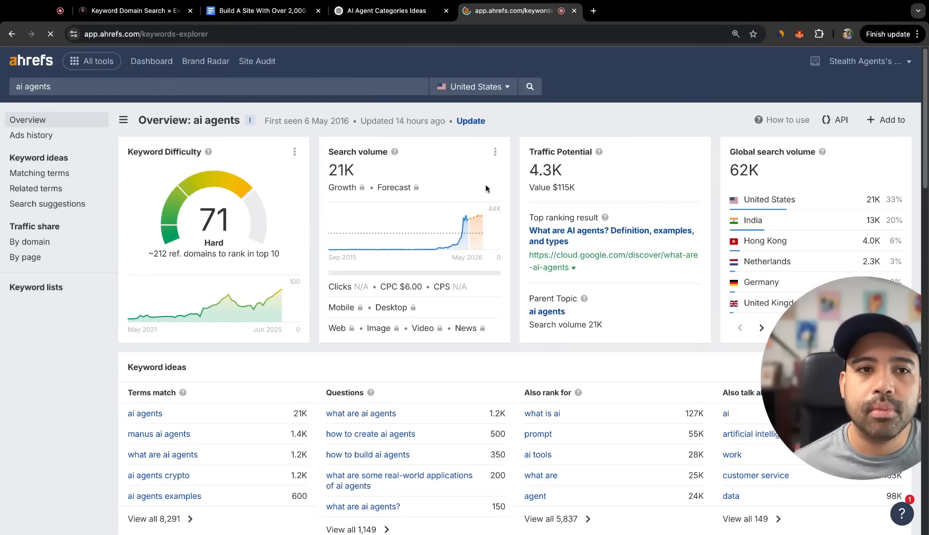
pyautogui.hotkey('ctrl', 'v')
pyautogui.scroll(-7, 716, 259)
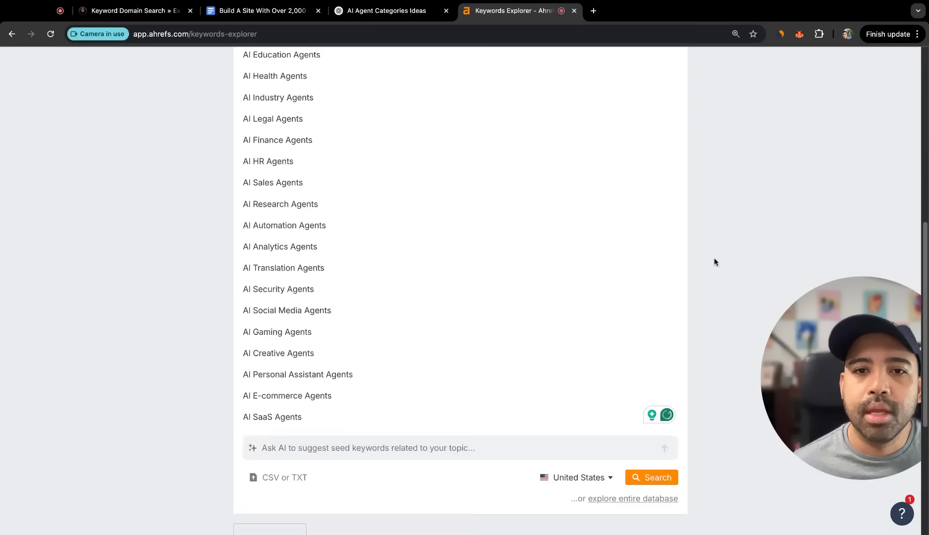
pyautogui.click(658, 230)
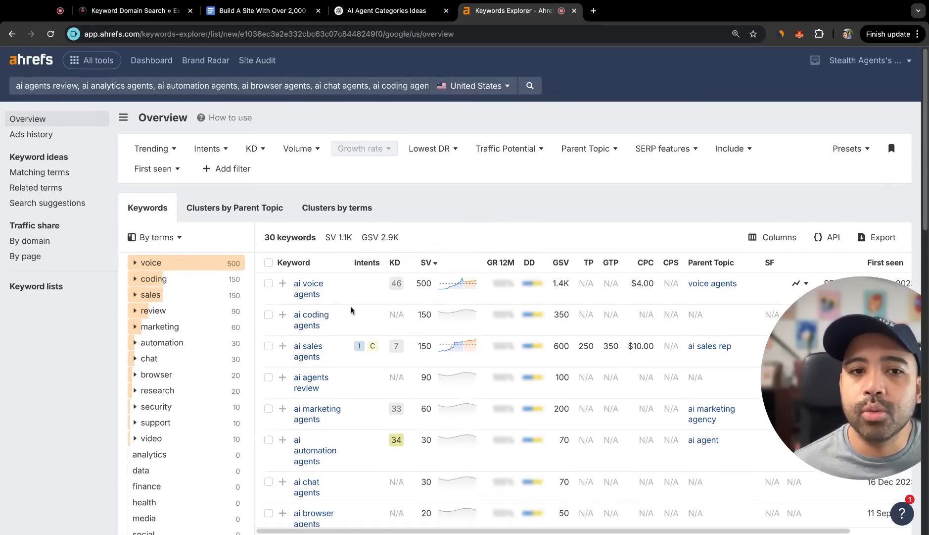
# - Select the keywords ai voice agents, ai coding agents and ai sales agents in the results, leaving out ai agents review
pyautogui.scroll(-12, 359, 307)
pyautogui.scroll(-3, 359, 303)
pyautogui.scroll(15, 362, 303)
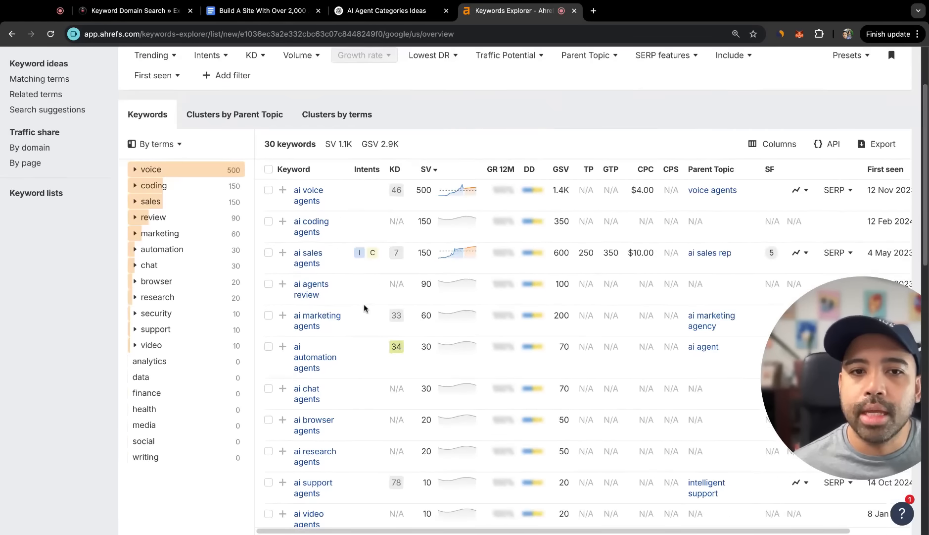
pyautogui.scroll(-2, 341, 258)
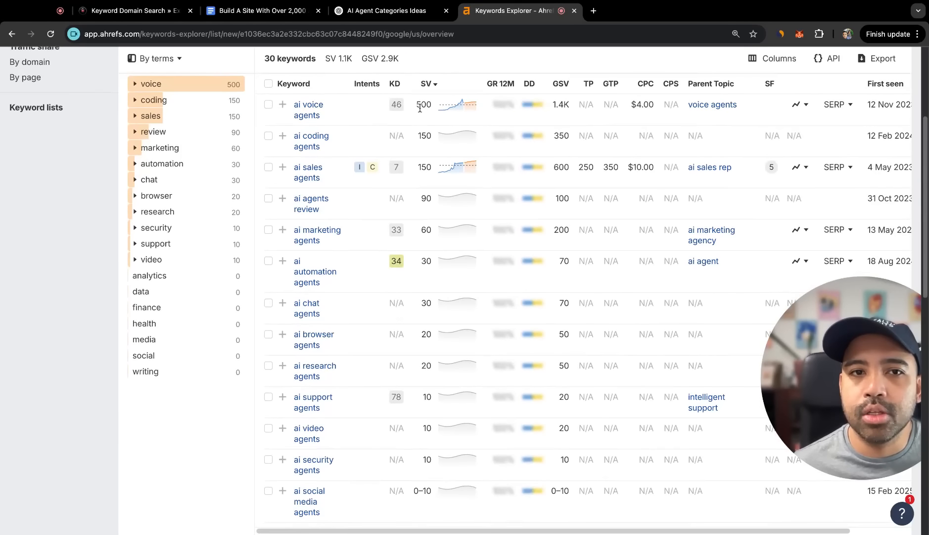
pyautogui.click(268, 105)
pyautogui.click(268, 135)
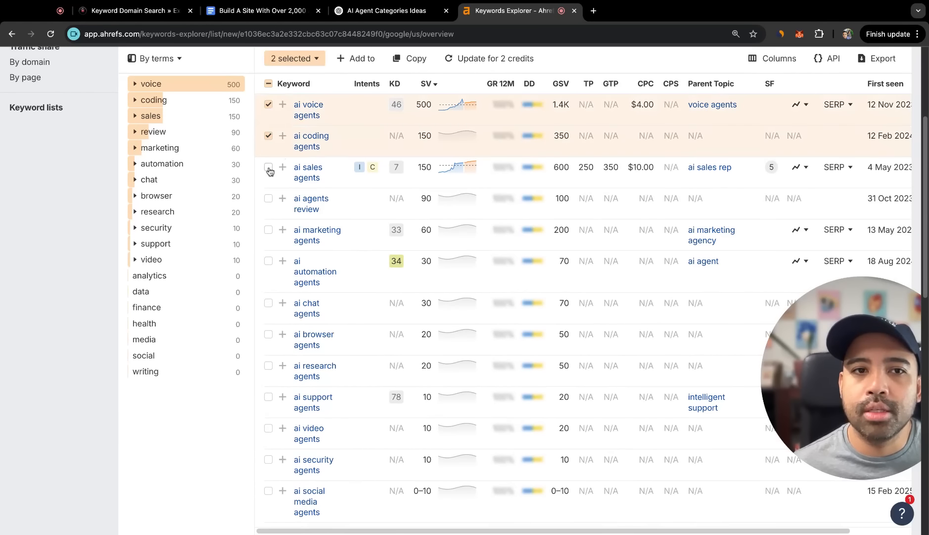
pyautogui.click(269, 167)
pyautogui.click(268, 198)
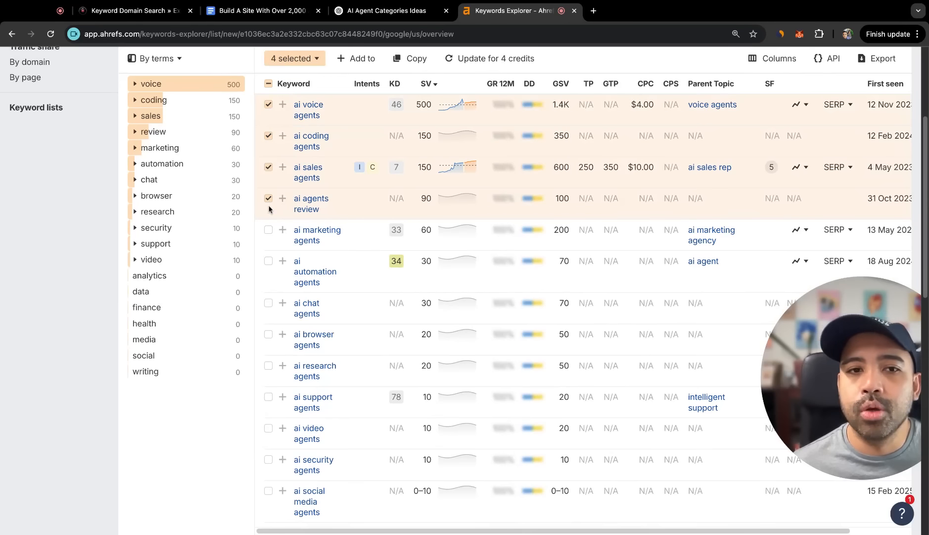
pyautogui.click(268, 199)
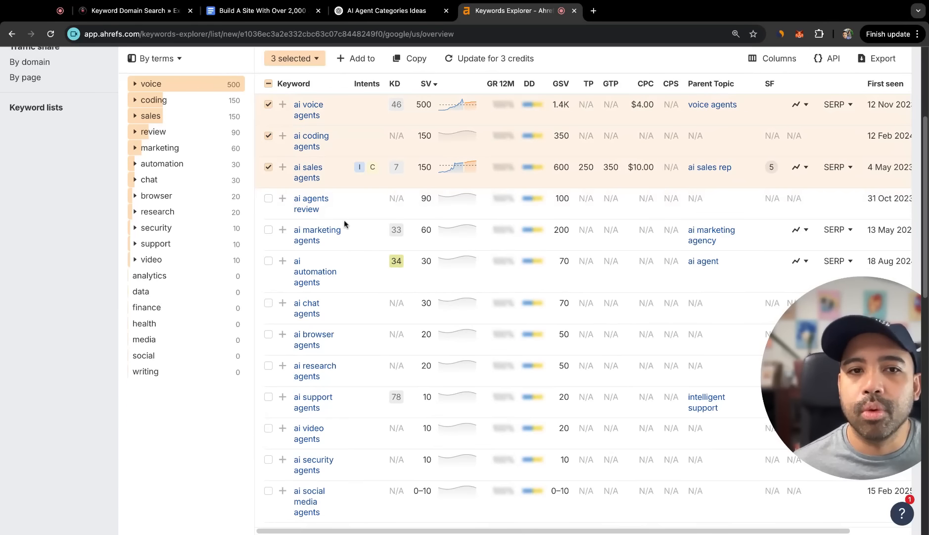
# - Add ai marketing agents, ai automation agents, ai chat agents, ai browser agents and ai research agents to the keyword selection
pyautogui.click(268, 230)
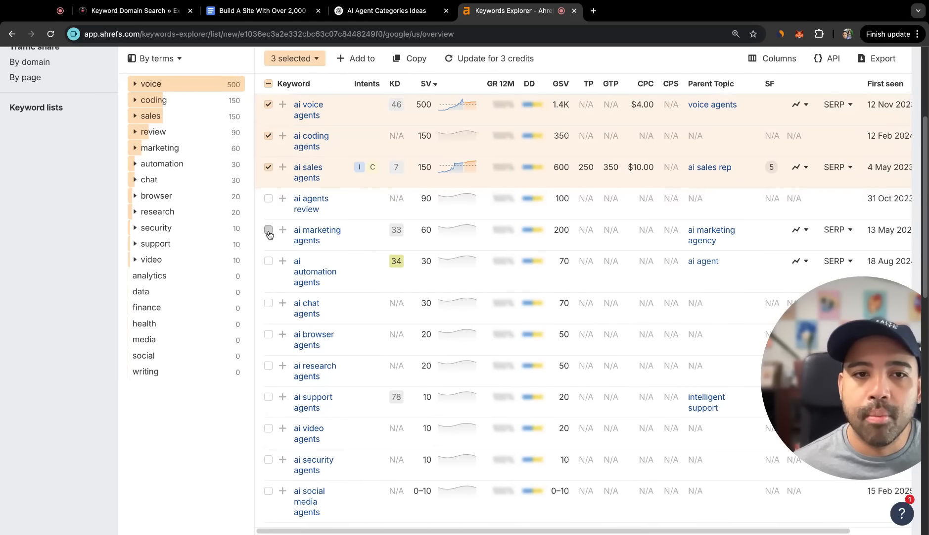
pyautogui.click(269, 260)
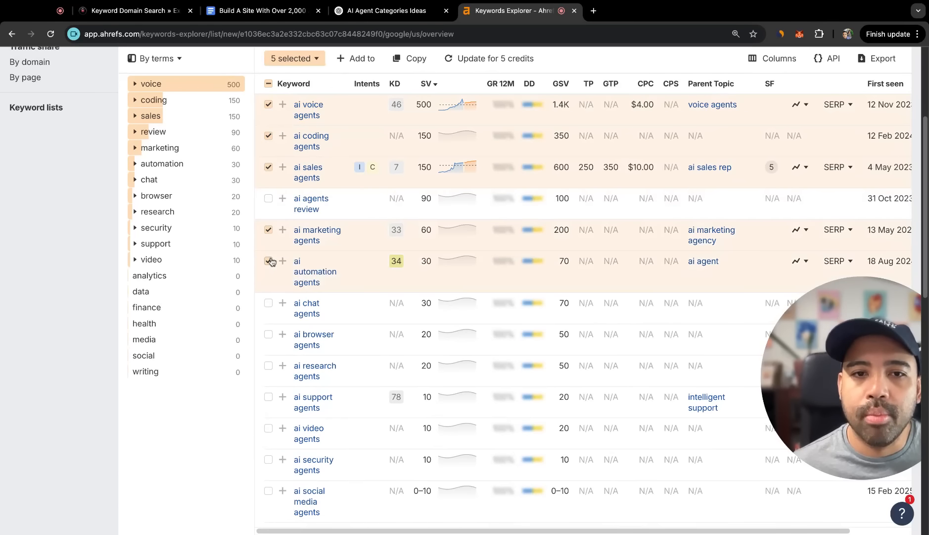
pyautogui.click(268, 302)
pyautogui.click(269, 334)
pyautogui.click(268, 366)
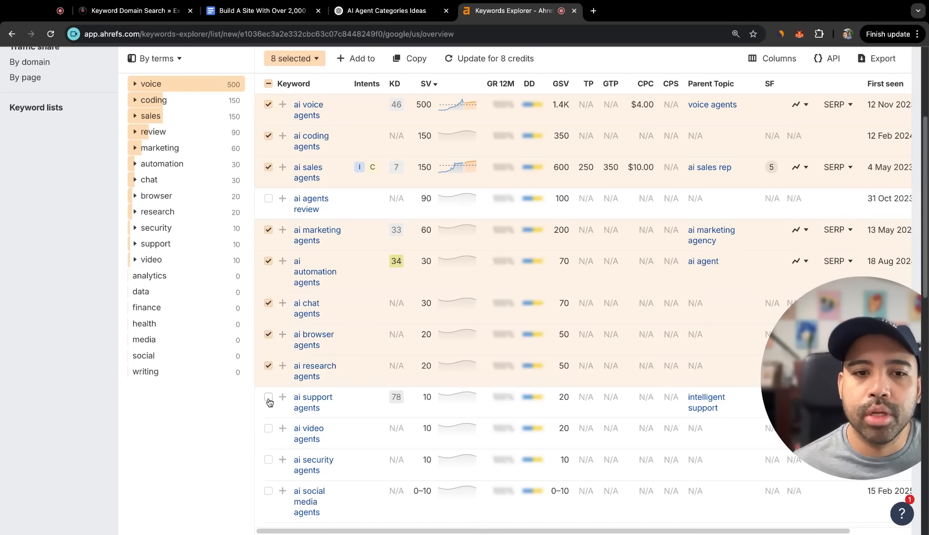
# - Add ai support agents, ai video agents, ai security agents and ai social media agents to the keyword selection
pyautogui.scroll(-2, 270, 347)
pyautogui.click(268, 324)
pyautogui.click(268, 354)
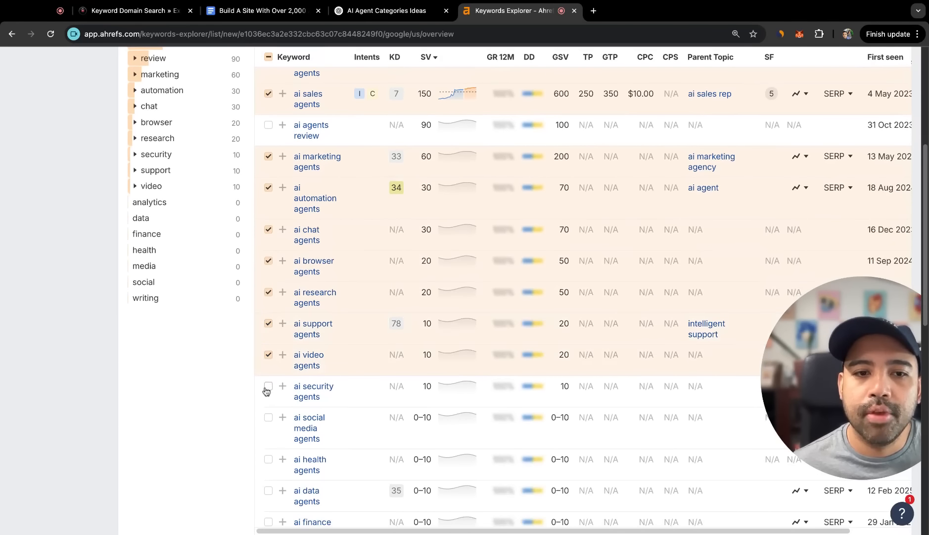
pyautogui.click(267, 386)
pyautogui.scroll(-2, 266, 381)
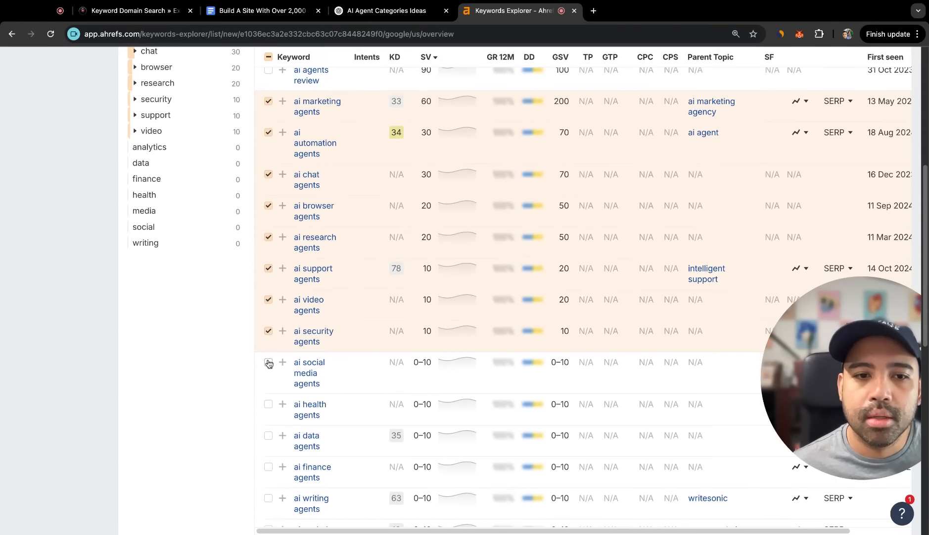
pyautogui.click(268, 364)
# - Add ai health agents, ai data agents, ai finance agents, ai writing agents and ai analytics agents to the keyword selection
pyautogui.scroll(-3, 270, 356)
pyautogui.click(269, 252)
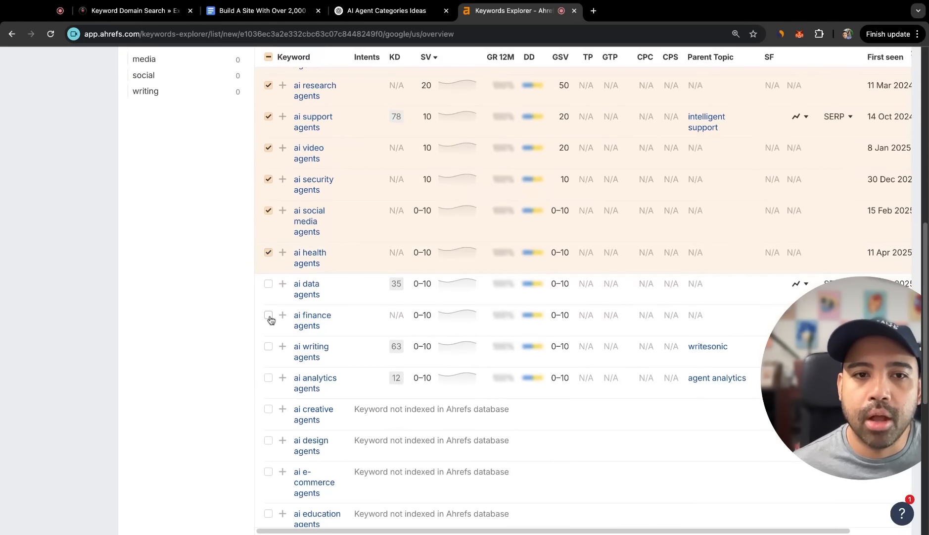
pyautogui.click(268, 284)
pyautogui.click(268, 316)
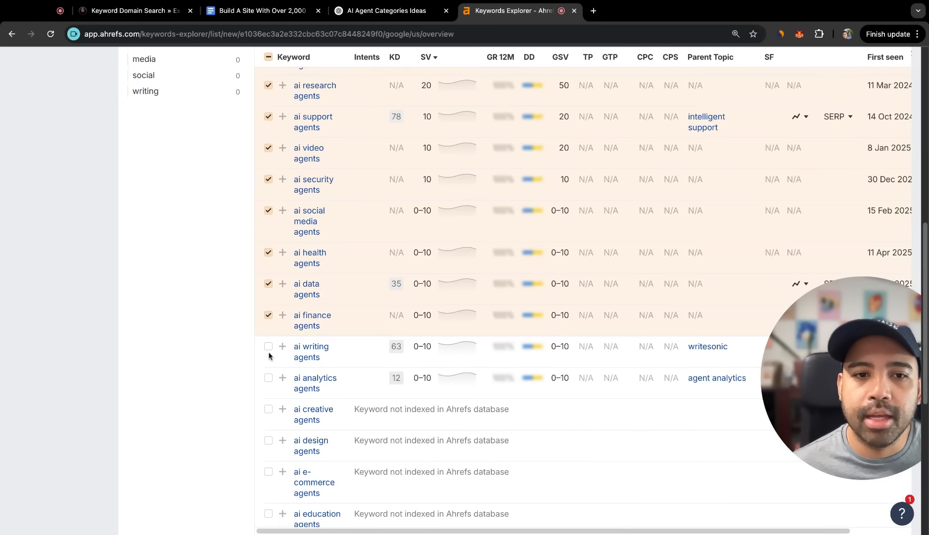
pyautogui.click(269, 347)
pyautogui.click(268, 379)
# - Check the selected keywords against the non-indexed ones, and add ai creative agents and ai design agents to the selection
pyautogui.scroll(-2, 372, 386)
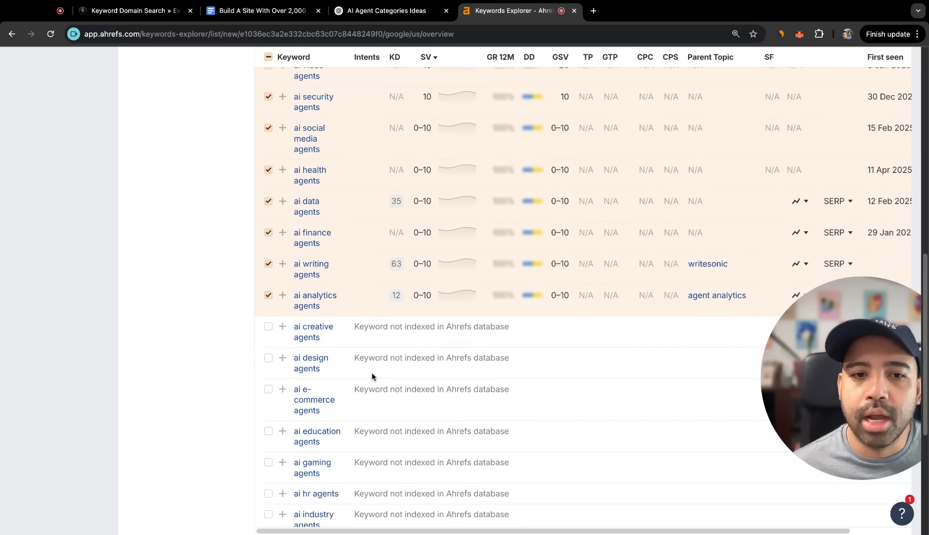
pyautogui.scroll(10, 549, 302)
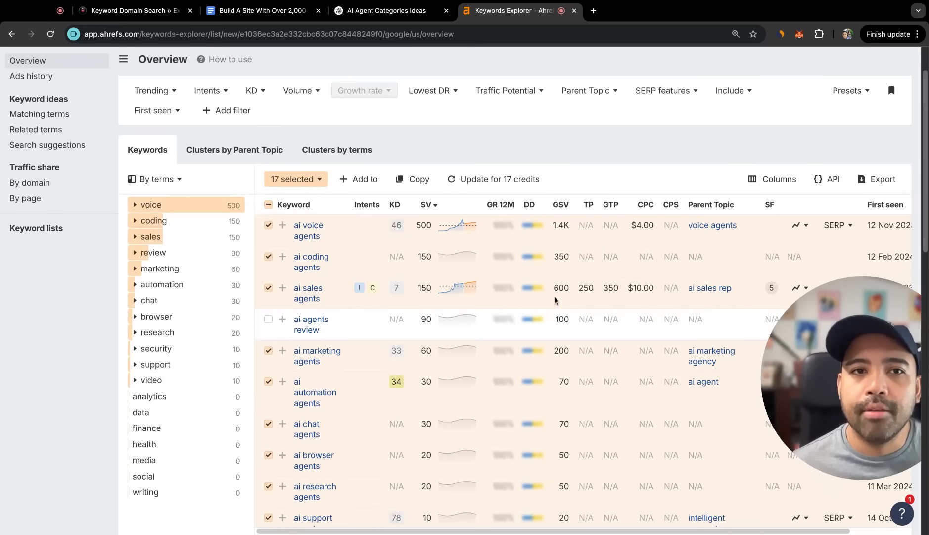
pyautogui.scroll(-10, 476, 308)
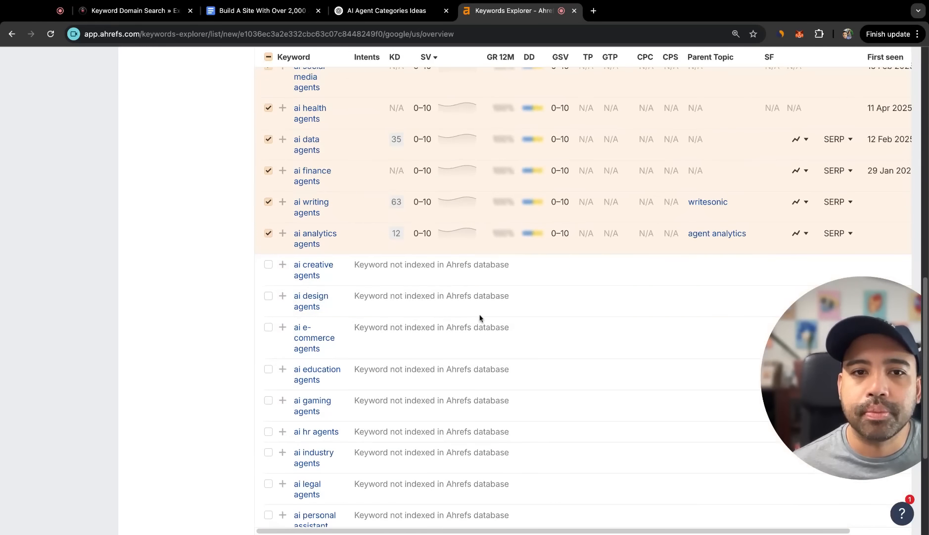
pyautogui.scroll(8, 475, 310)
pyautogui.scroll(-9, 475, 312)
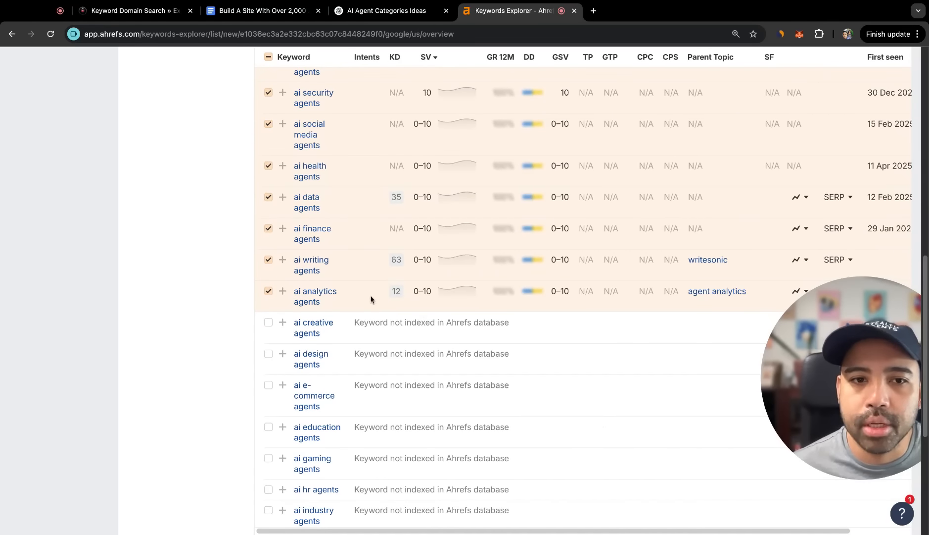
pyautogui.scroll(-2, 374, 292)
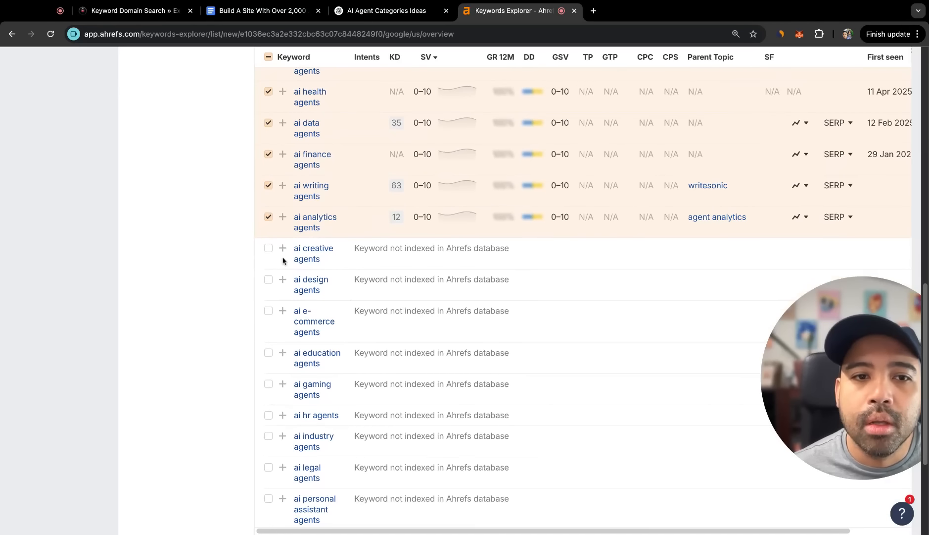
pyautogui.click(269, 249)
pyautogui.click(269, 281)
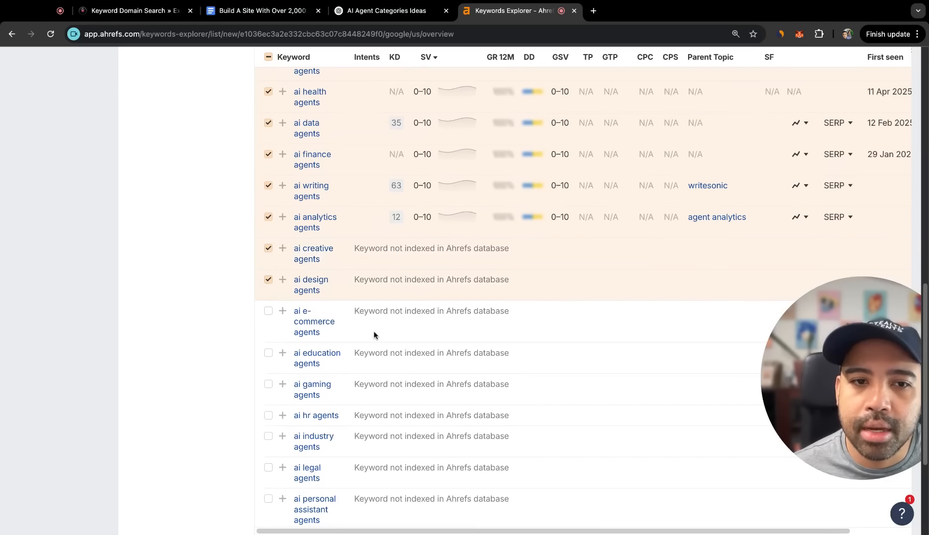
# - Add ai e-commerce agents, ai hr agents and ai legal agents to the keyword selection
pyautogui.scroll(-3, 321, 298)
pyautogui.click(269, 193)
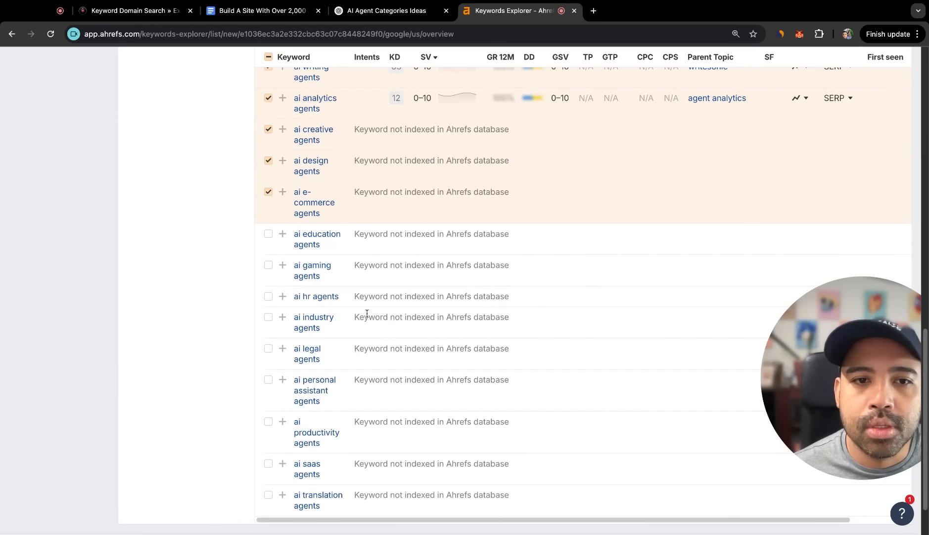
pyautogui.scroll(-1, 268, 272)
pyautogui.click(269, 256)
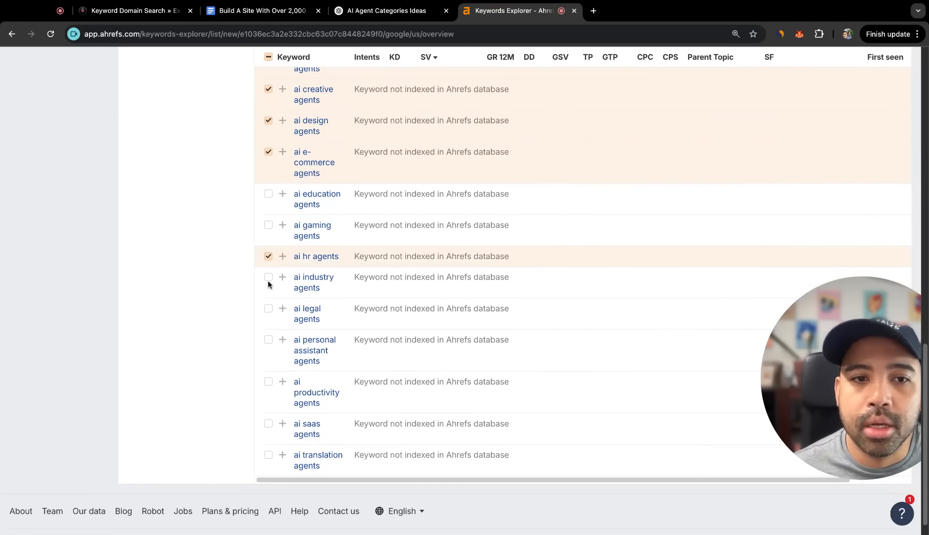
pyautogui.click(268, 308)
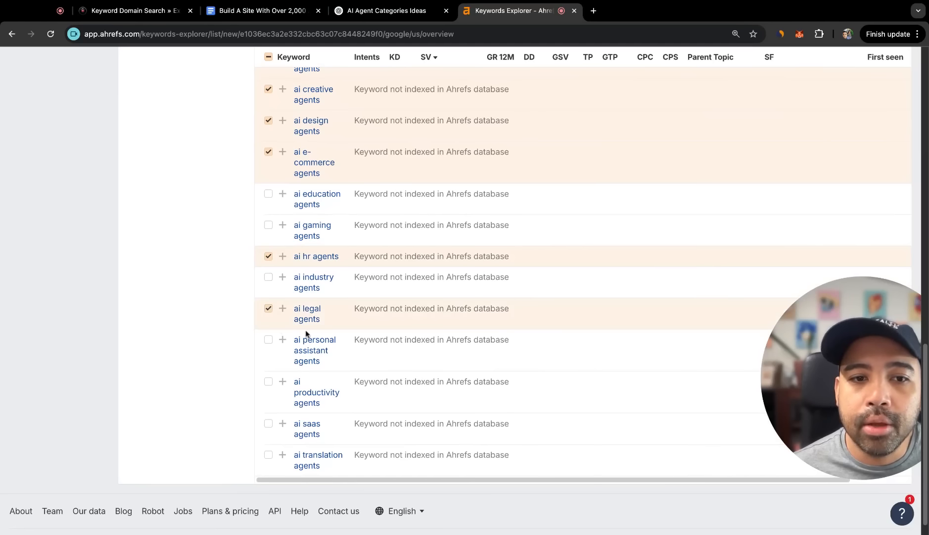
# - Add ai personal assistant agents, ai productivity agents, ai saas agents and ai translation agents to the keyword selection
pyautogui.click(268, 340)
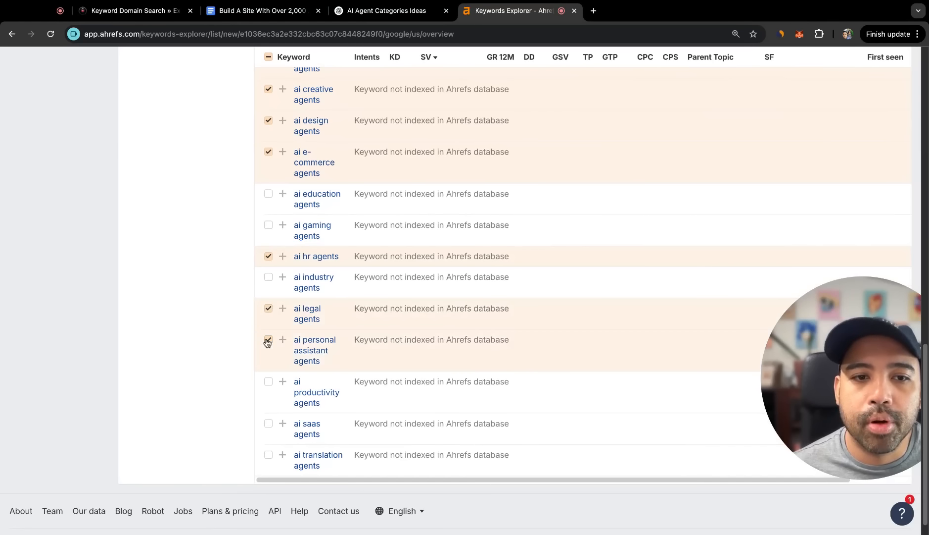
pyautogui.click(269, 382)
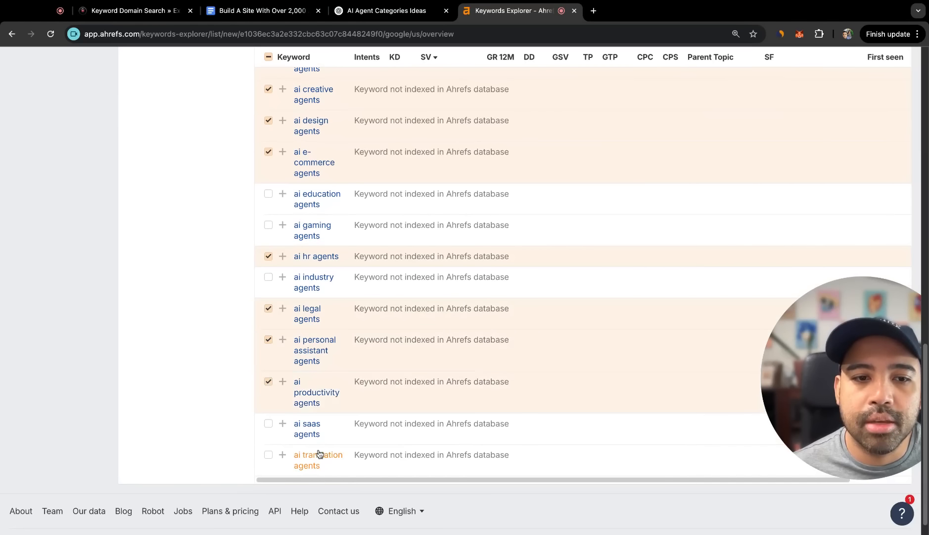
pyautogui.click(268, 423)
pyautogui.click(268, 454)
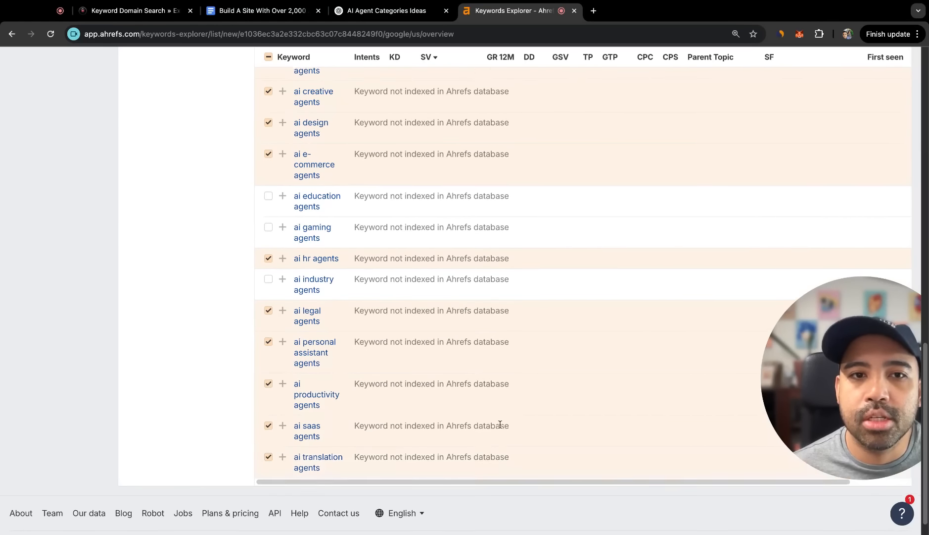
# - Copy the selected keywords from Ahrefs and paste them into a new message in the ChatGPT category conversation
pyautogui.scroll(15, 283, 220)
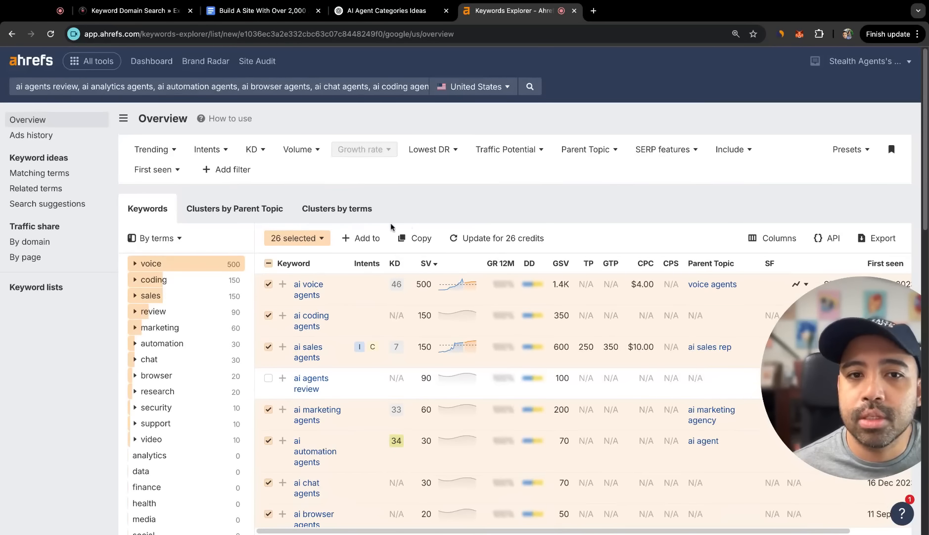
pyautogui.click(419, 239)
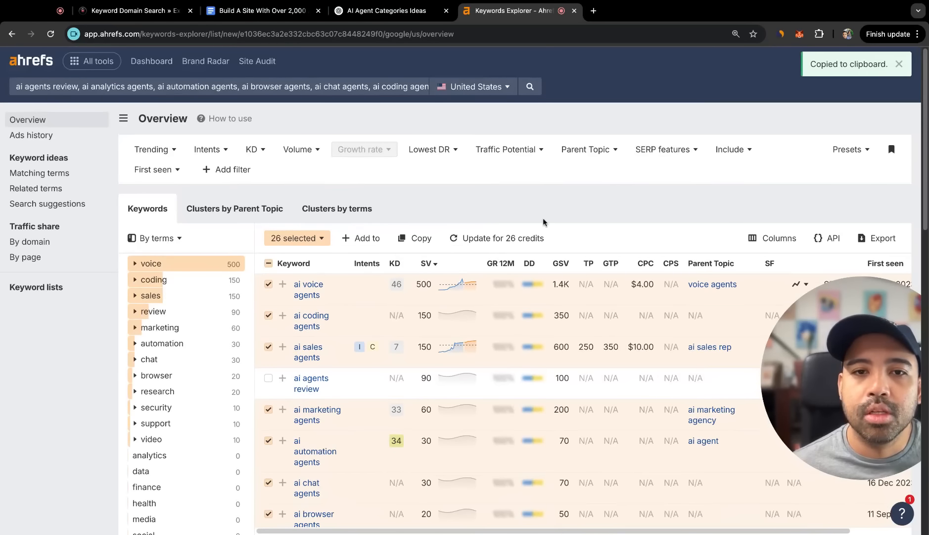
pyautogui.click(422, 12)
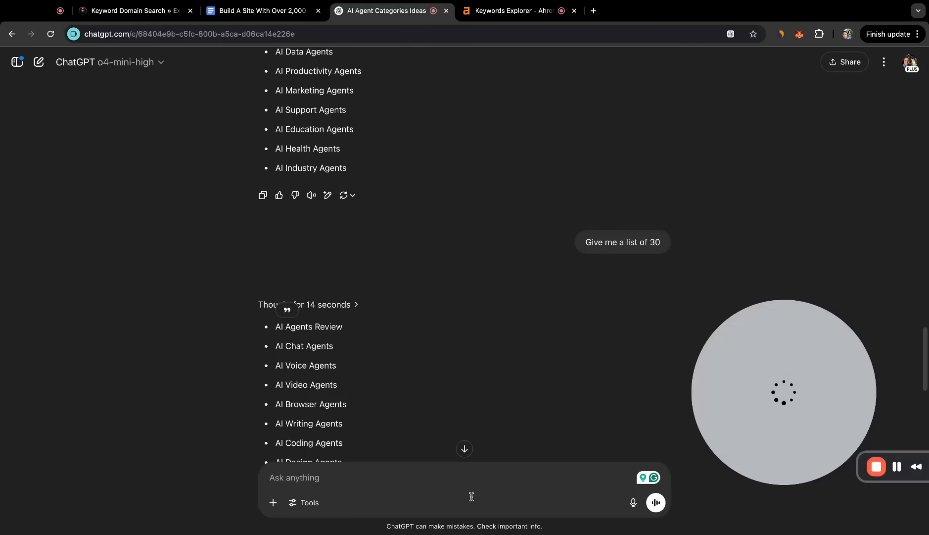
pyautogui.click(488, 477)
pyautogui.press('super+v')
pyautogui.scroll(-5, 488, 426)
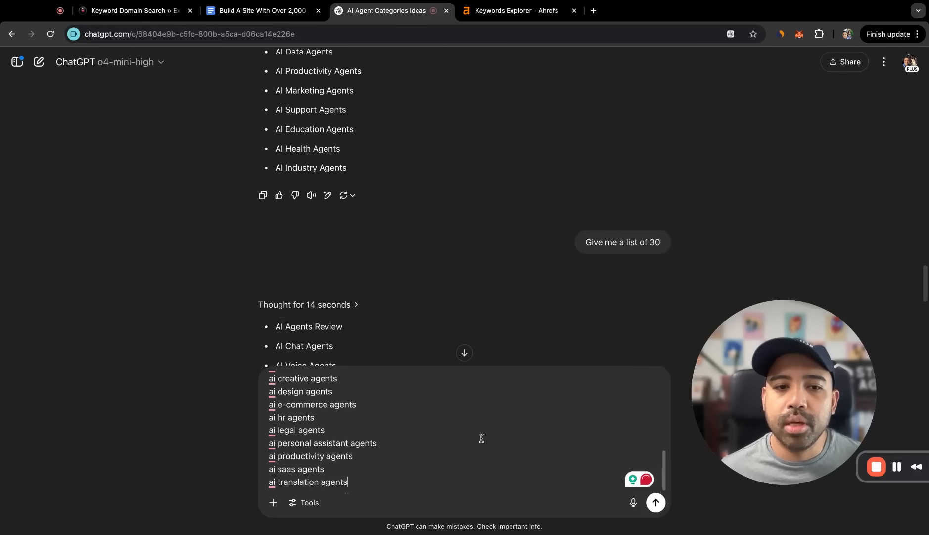
pyautogui.scroll(5, 453, 453)
pyautogui.scroll(-5, 452, 452)
# - Below the pasted keywords, add the line "These are what I've chosen to be my categories."
pyautogui.hotkey('shift', 'Return')
pyautogui.hotkey('shift', 'Return')
pyautogui.hotkey('shift', 'Return')
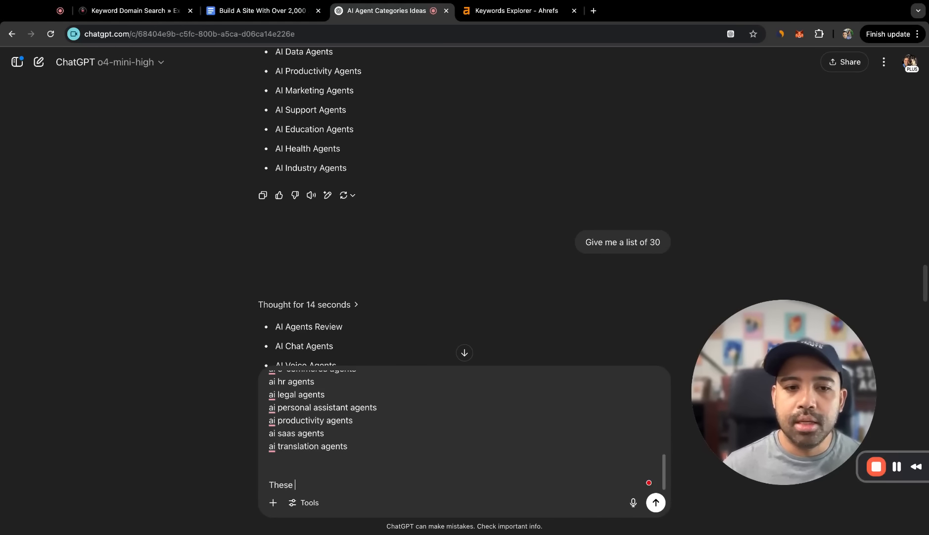
pyautogui.write("These are what I've chose")
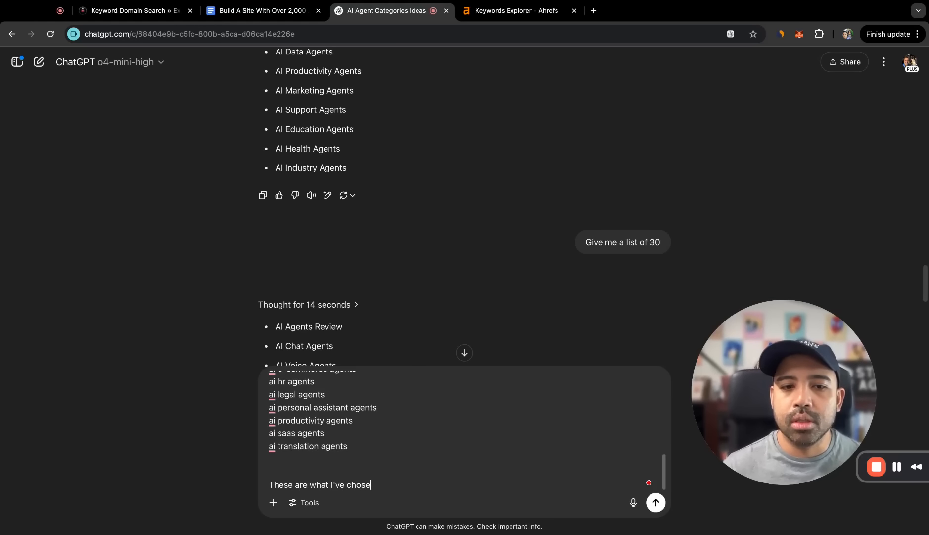
pyautogui.write('n to be my categories.')
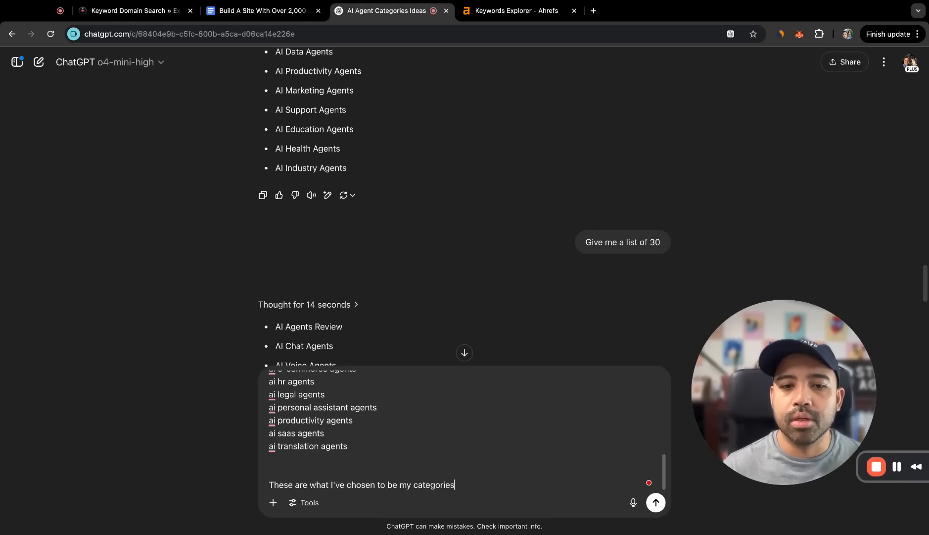
# - Ask for at least 100 keywords for each category, starting with non-redundant root keywords for AI voice agent software reviews, and send the prompt
pyautogui.hotkey('shift', 'Return')
pyautogui.write('I need help ')
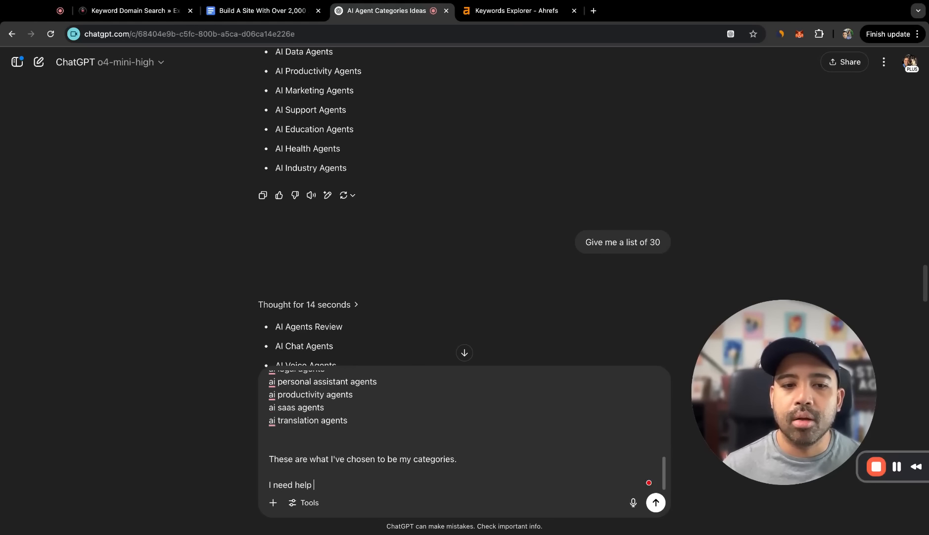
pyautogui.write('creating at leas')
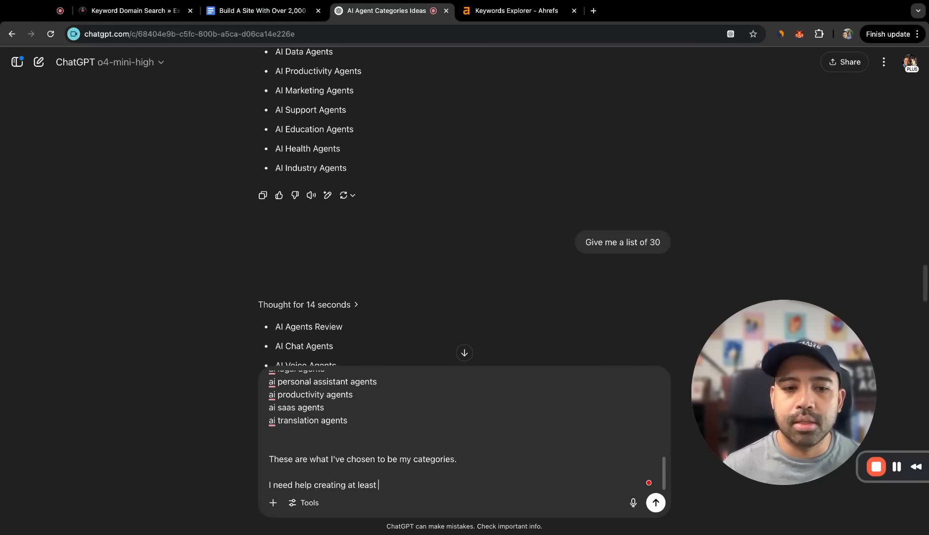
pyautogui.write('t ')
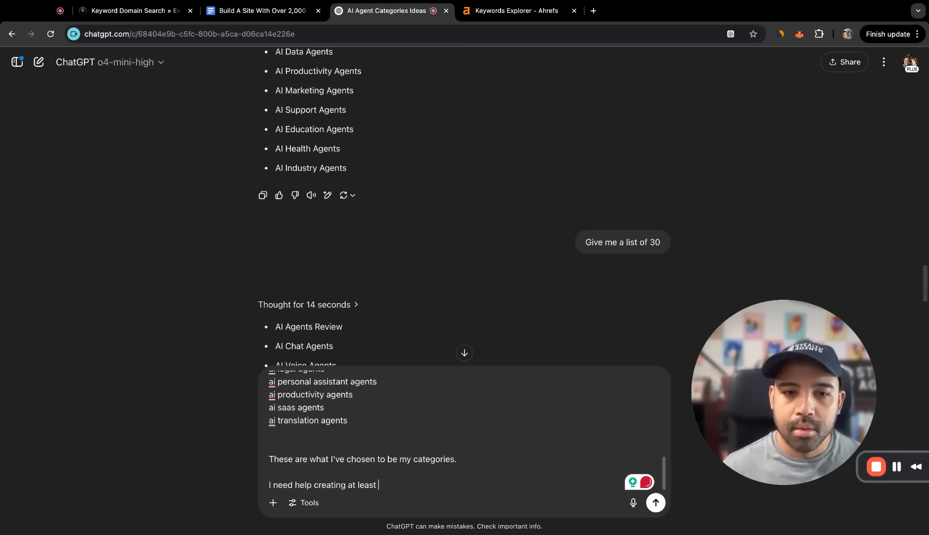
pyautogui.write('100 keywords')
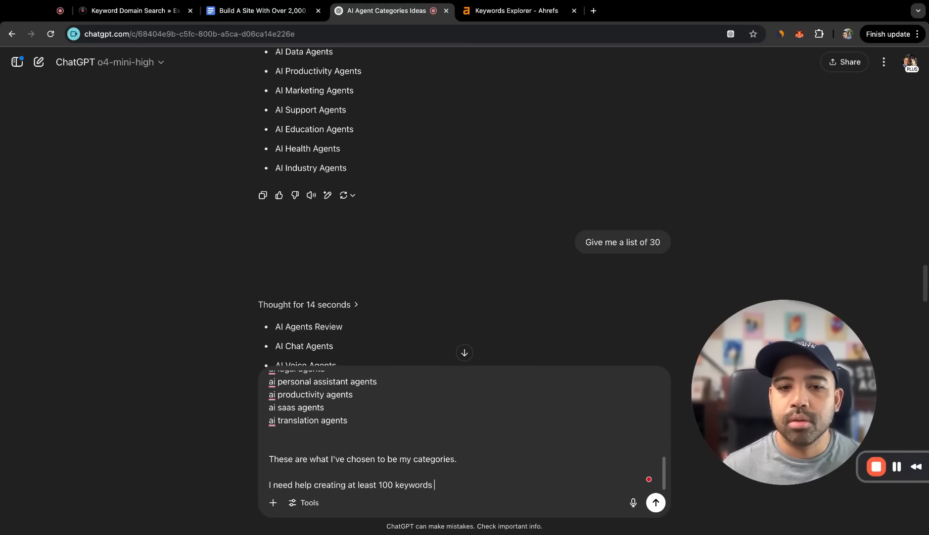
pyautogui.write(' for each category.')
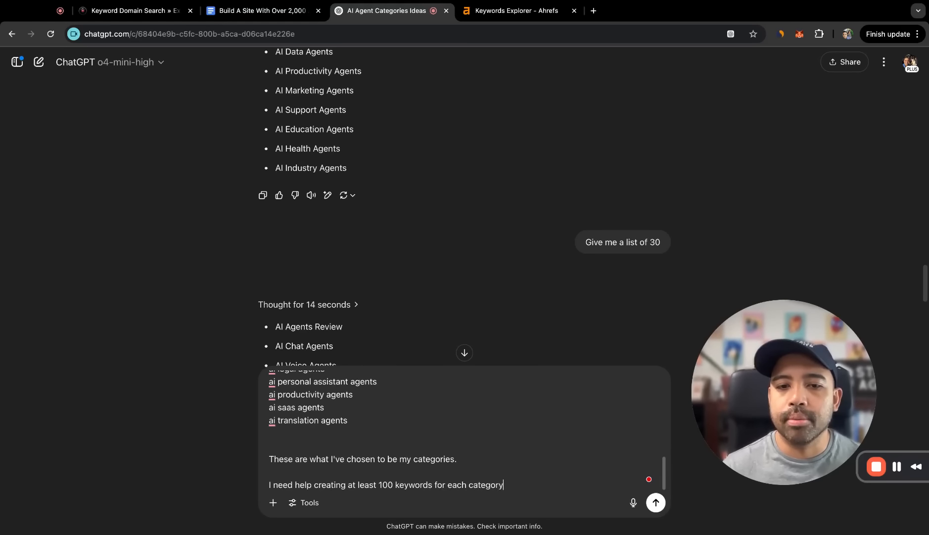
pyautogui.hotkey('shift', 'Return')
pyautogui.hotkey('shift', 'Return')
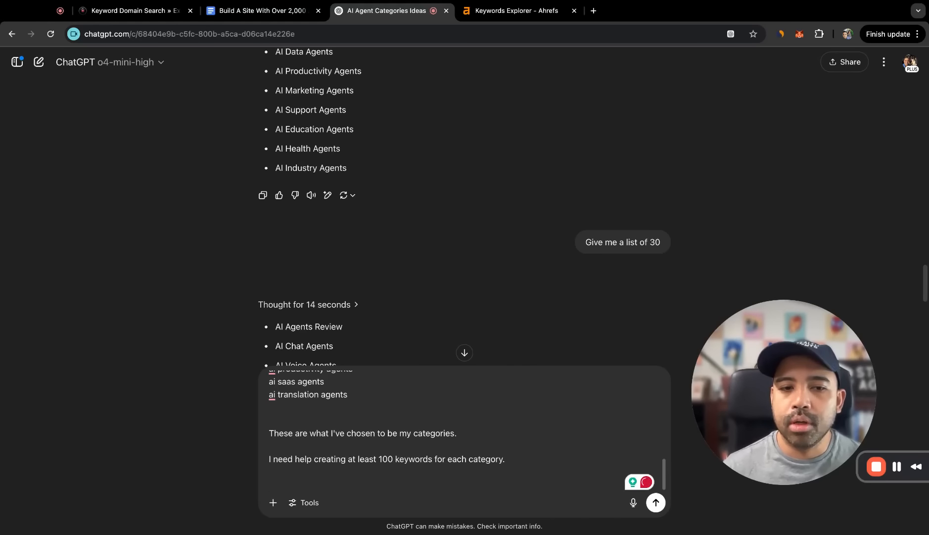
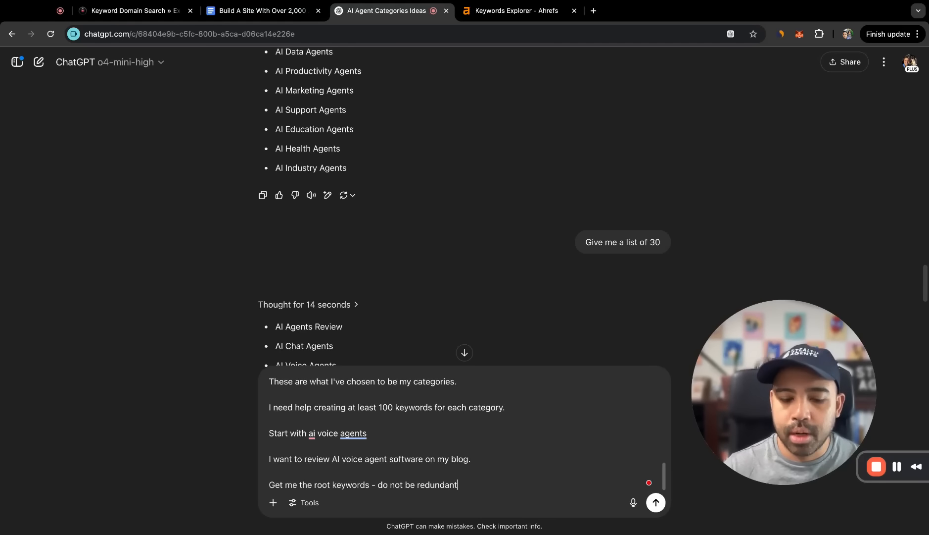
pyautogui.press('Return')
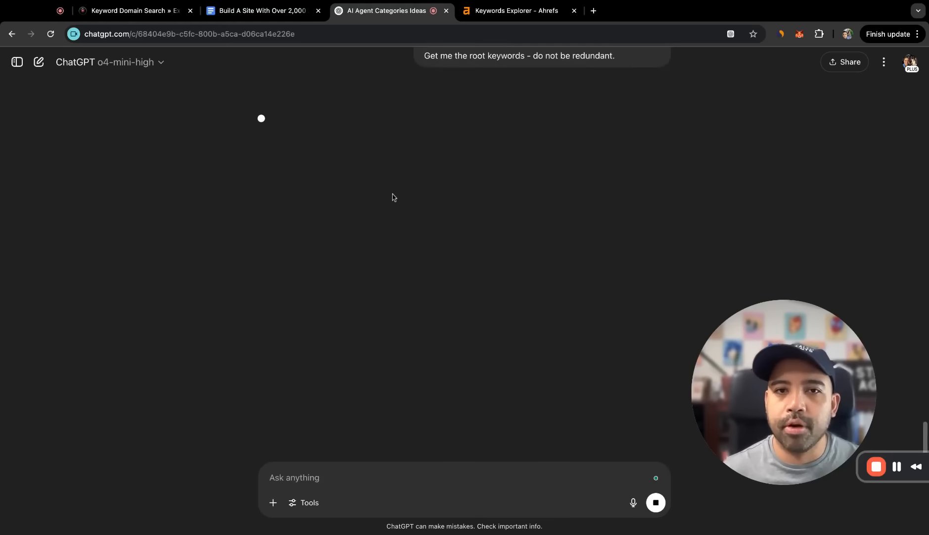
# - Review the earlier list of 30 categories and the chosen categories in the sent message
pyautogui.scroll(10, 434, 209)
pyautogui.scroll(6, 315, 154)
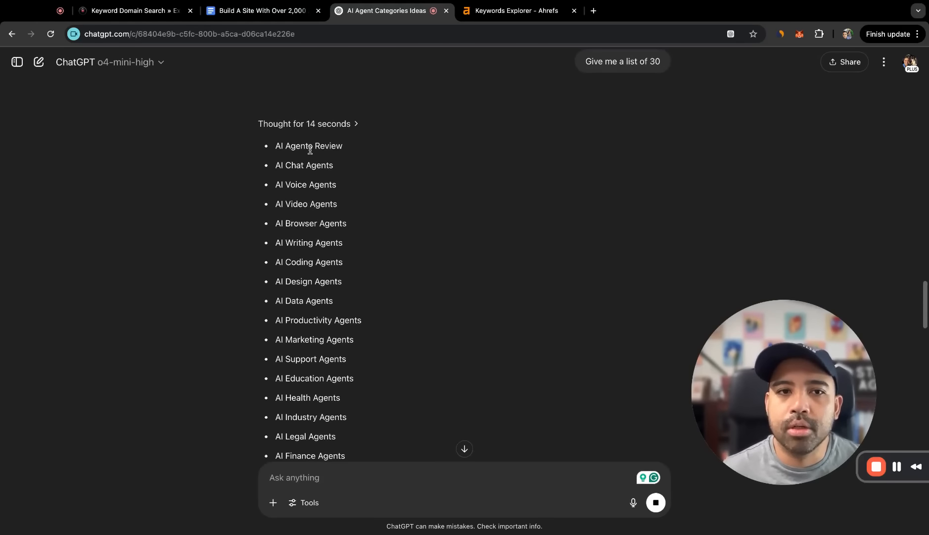
pyautogui.scroll(-20, 484, 316)
pyautogui.scroll(8, 498, 314)
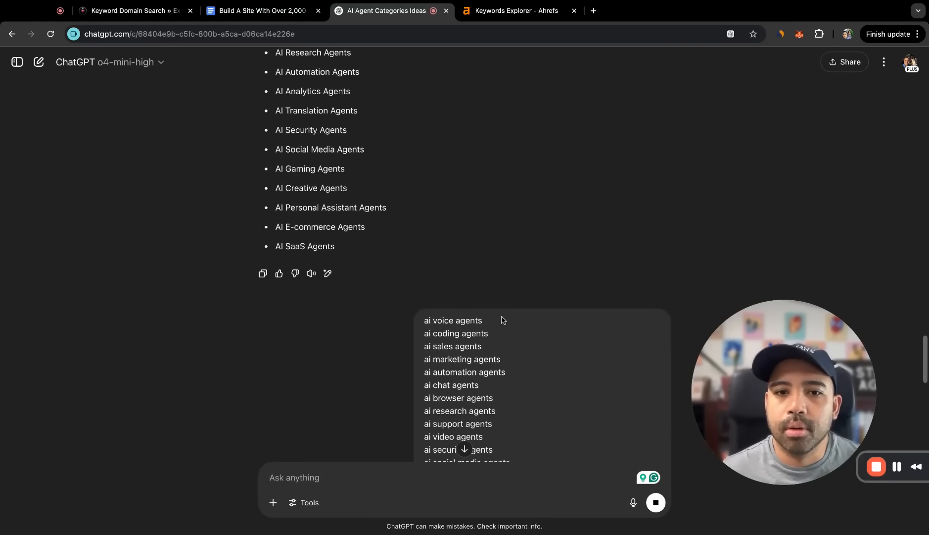
pyautogui.scroll(7, 481, 280)
pyautogui.scroll(-10, 477, 282)
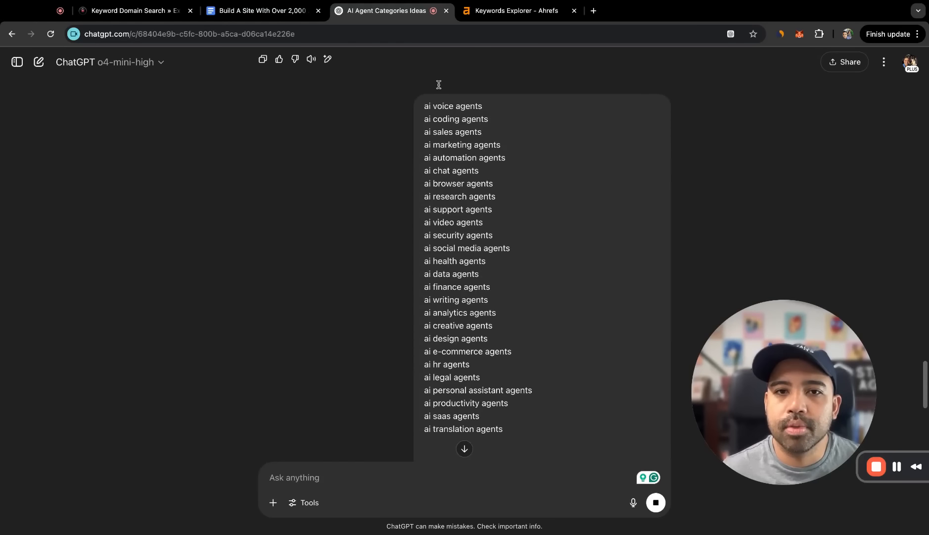
pyautogui.scroll(-10, 495, 280)
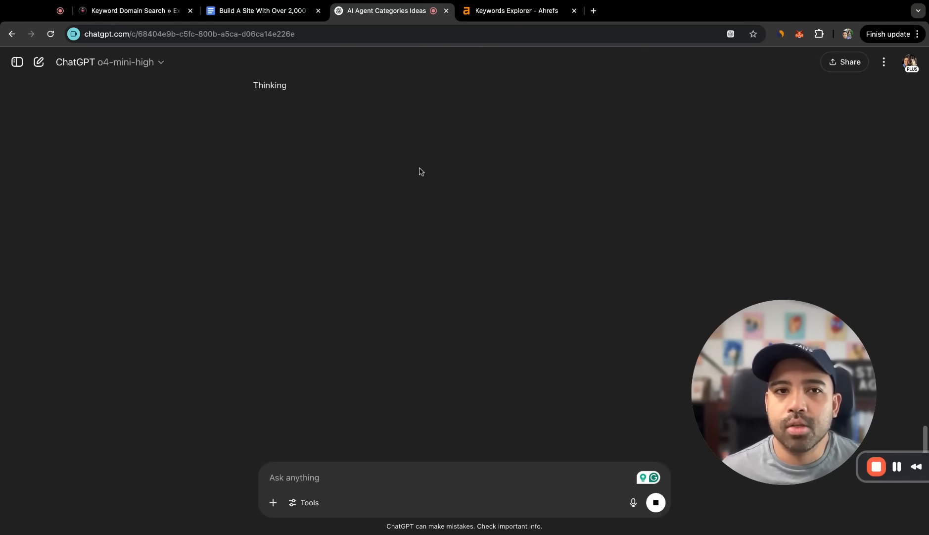
# - Switch to Ahrefs and open a blank Keywords Explorer search
pyautogui.click(531, 10)
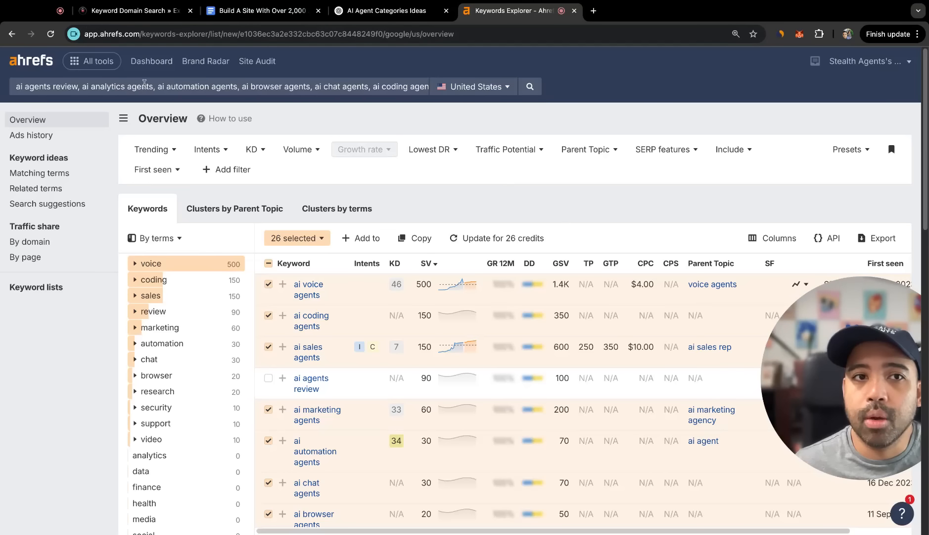
pyautogui.click(93, 61)
pyautogui.click(241, 99)
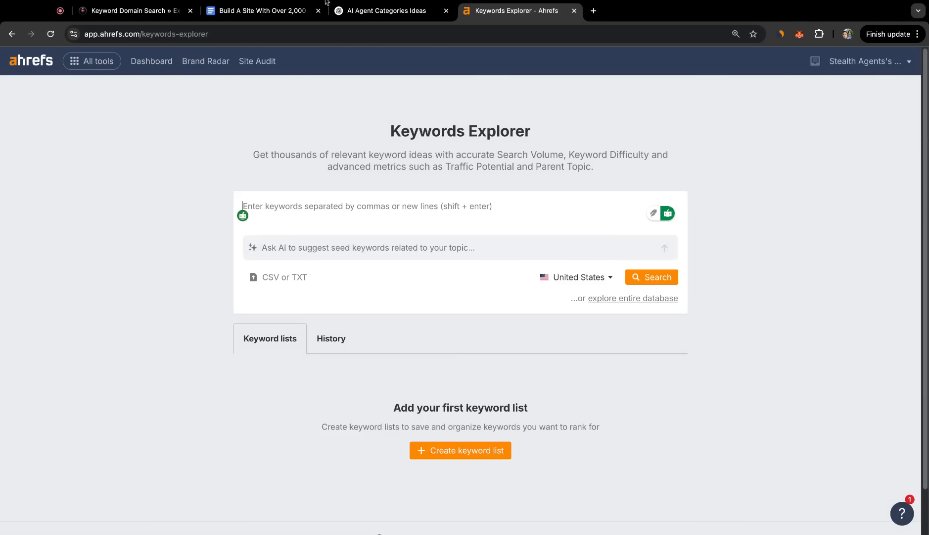
# - Return to ChatGPT and read through the generated ai voice agents keyword list to its end
pyautogui.click(386, 10)
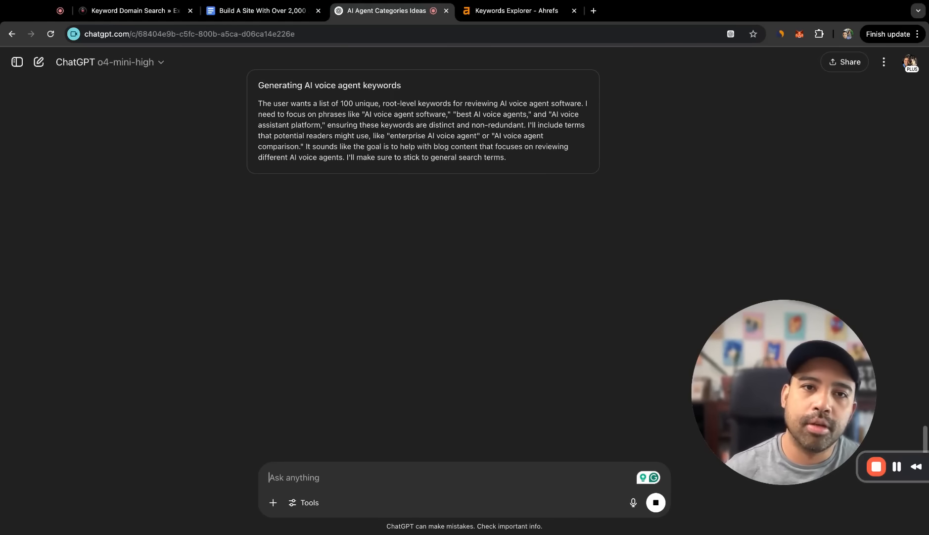
pyautogui.click(472, 10)
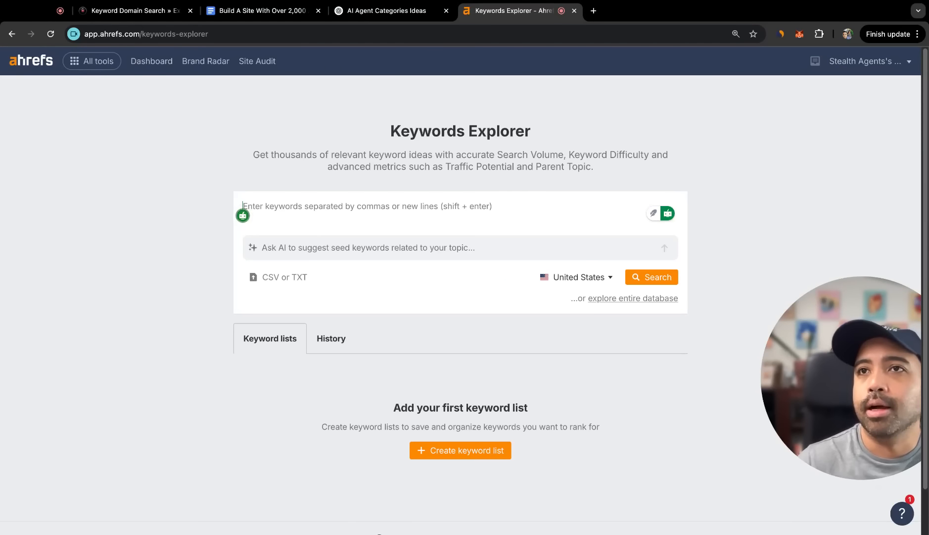
pyautogui.click(396, 10)
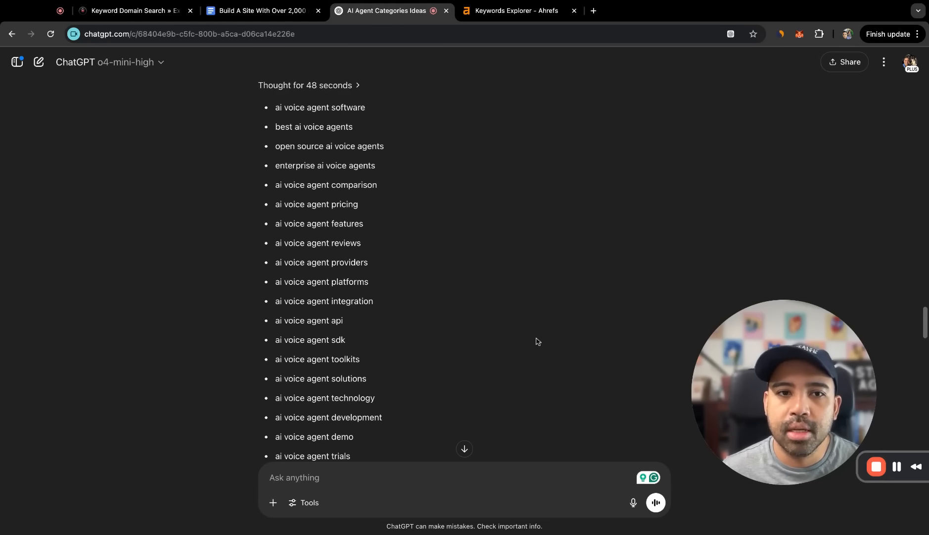
pyautogui.scroll(-8, 538, 341)
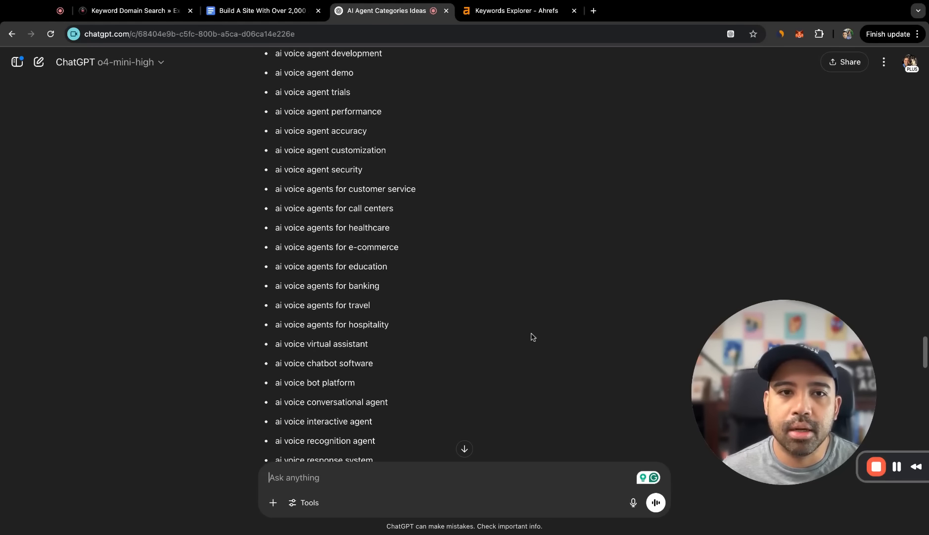
pyautogui.scroll(-20, 532, 337)
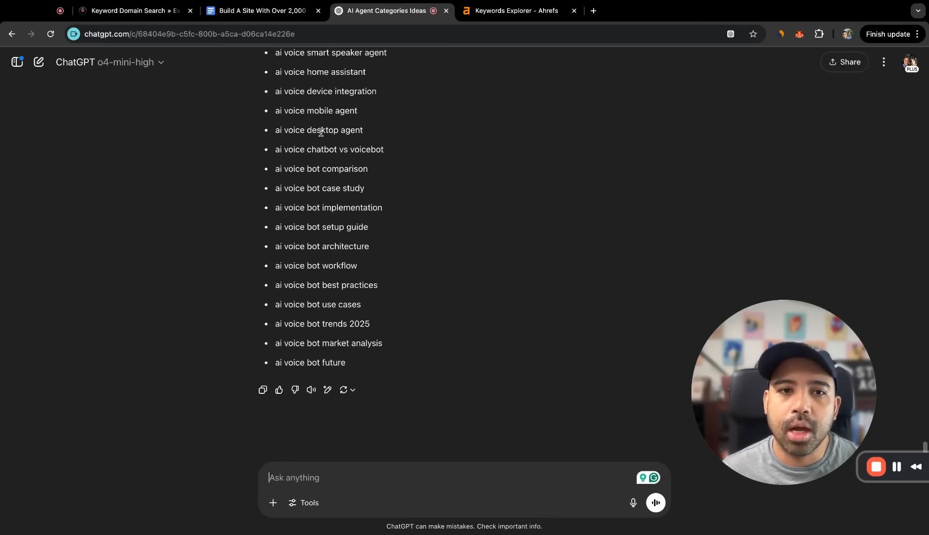
pyautogui.moveTo(355, 114); pyautogui.dragTo(355, 112)
# - Begin a follow-up prompt with "I want you to mix up a list of actual ai voice softwares that you know about." and a "For example" line
pyautogui.click(409, 439)
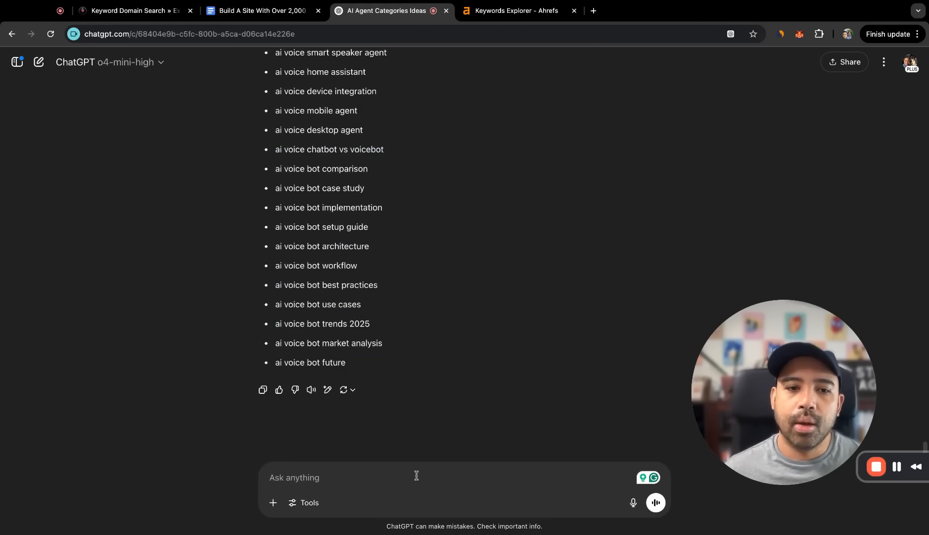
pyautogui.write('I want you to m')
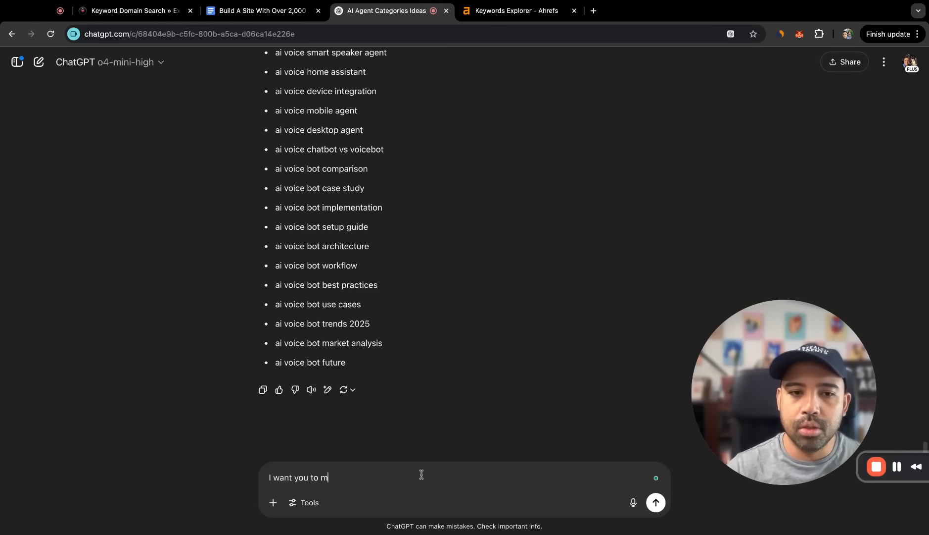
pyautogui.write('ix up a list of actual ai vo')
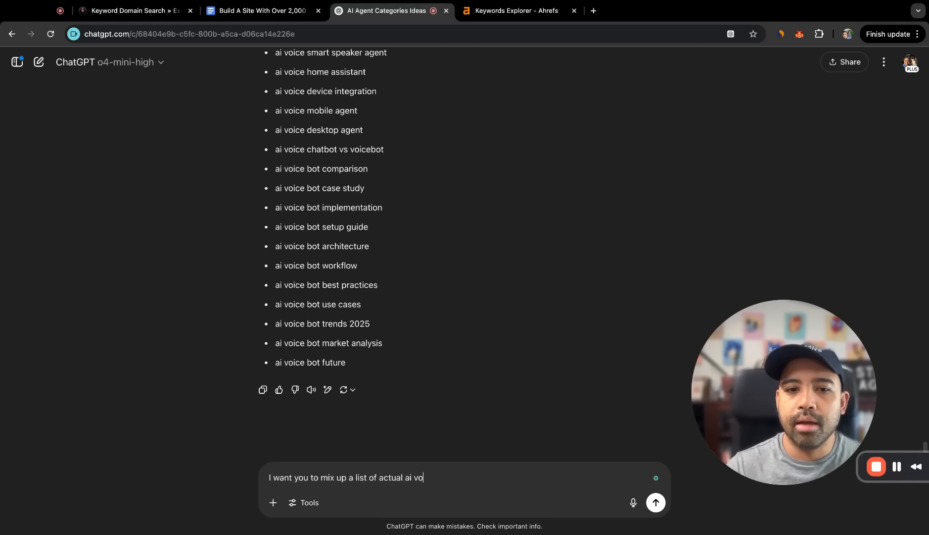
pyautogui.write('es that you know about.')
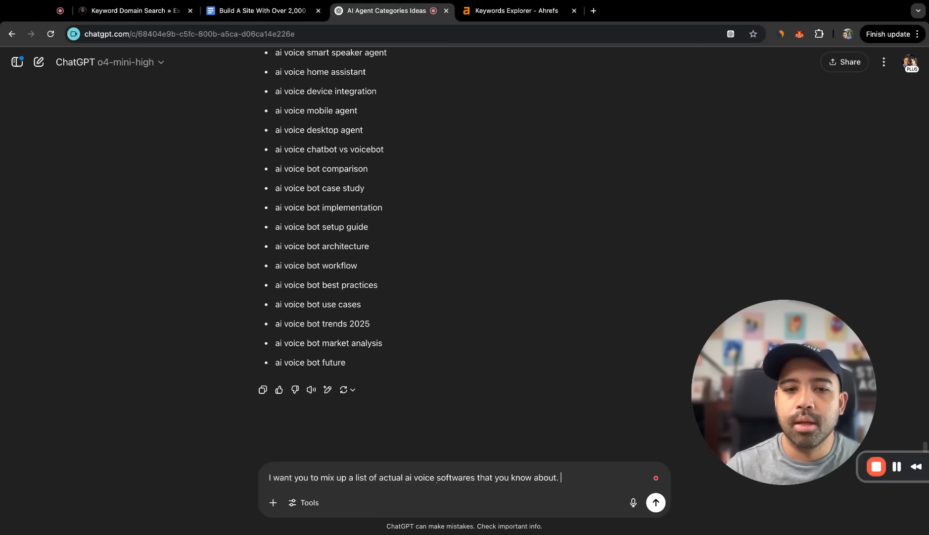
pyautogui.hotkey('shift', 'Return')
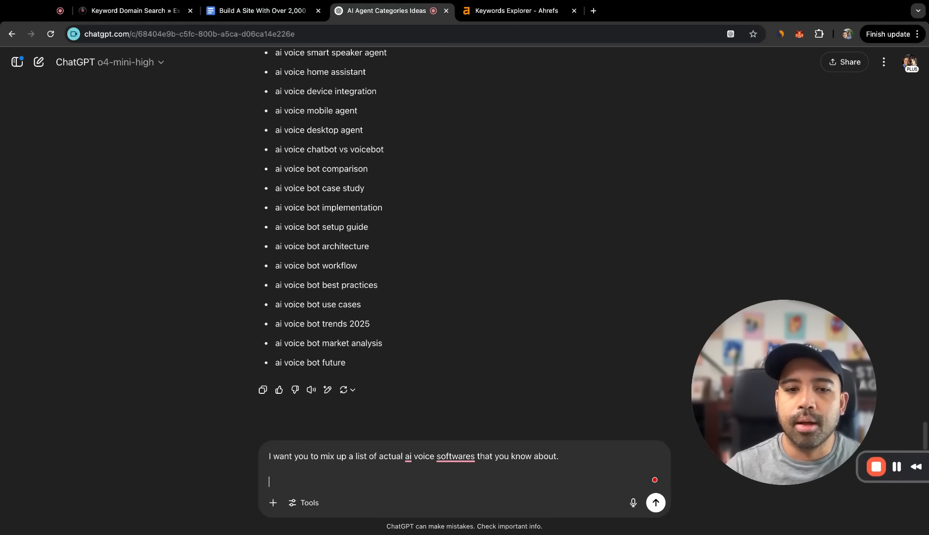
pyautogui.hotkey('shift', 'Return')
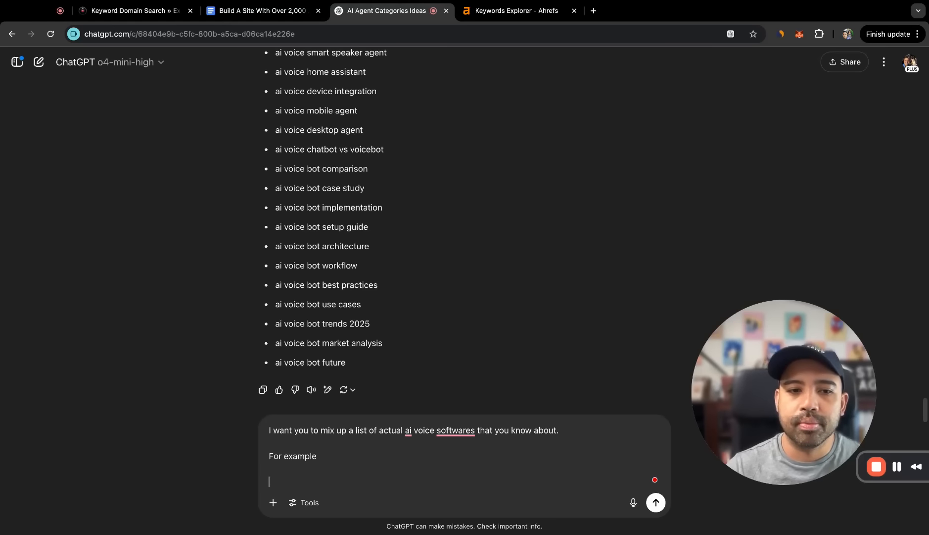
# - Add Acme AI Voice Software and XYZ AI Voice Software as example entries on separate lines of the prompt
pyautogui.write('AC')
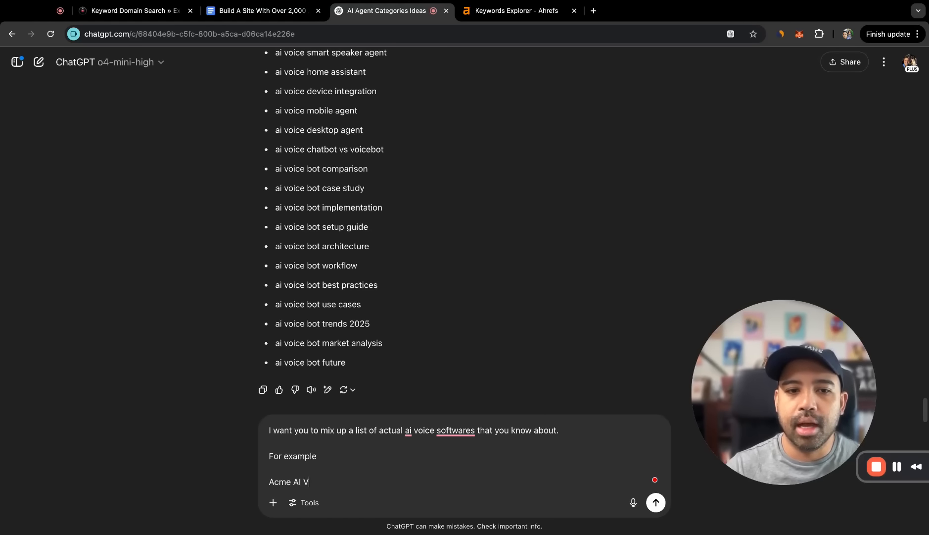
pyautogui.write('me AI Voice')
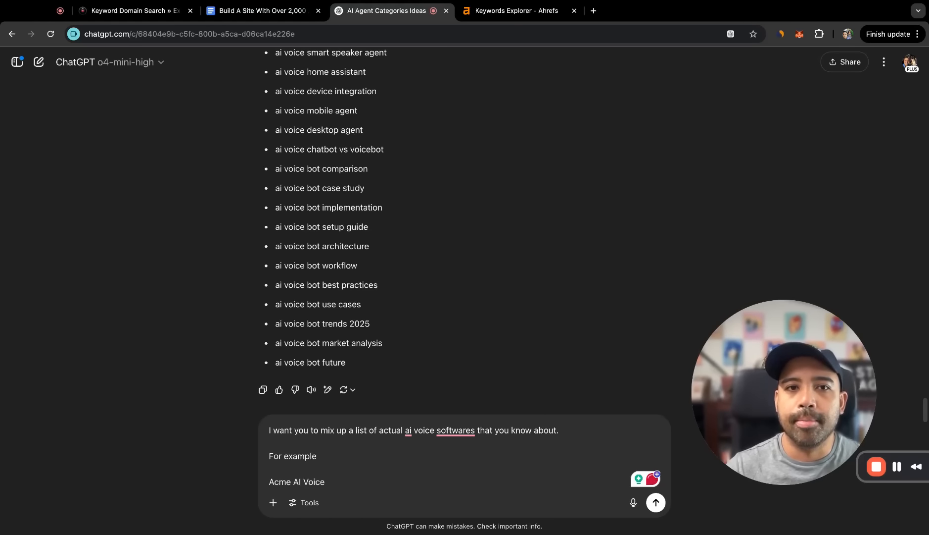
pyautogui.write(' Software')
pyautogui.hotkey('shift', 'Return')
pyautogui.write('XY')
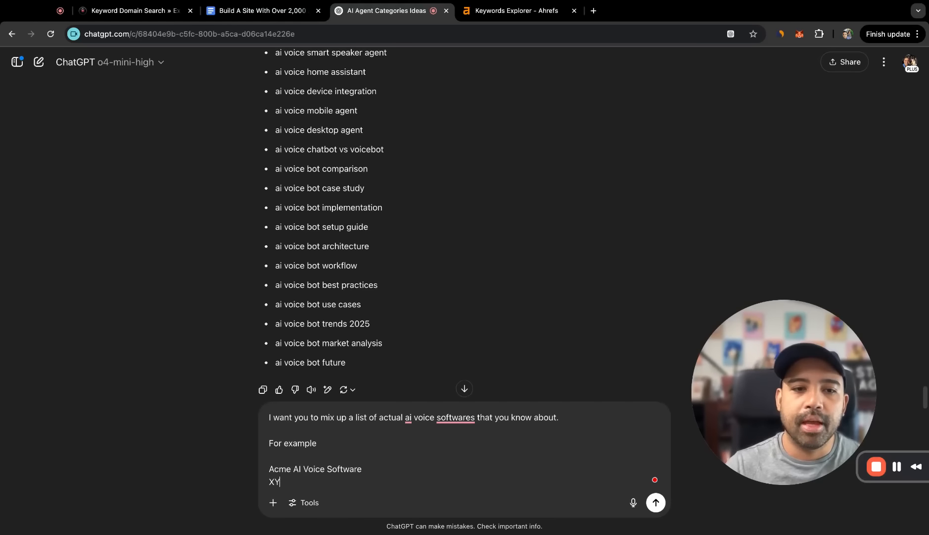
pyautogui.write('Z AI Voice Software')
pyautogui.hotkey('shift', 'Return')
pyautogui.hotkey('shift', 'Return')
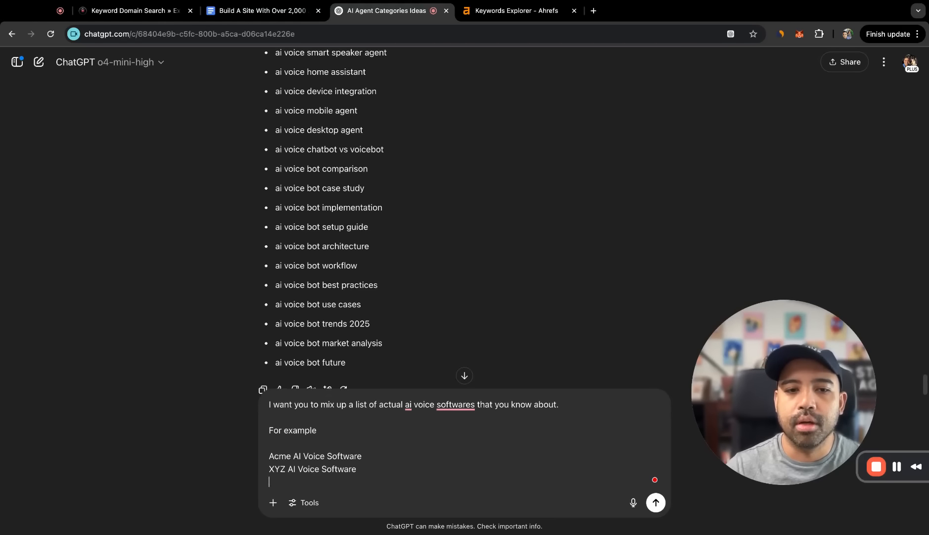
# - Finish the prompt by asking to mix these with the current list without being redundant, and send it
pyautogui.write('Mix it up with the lsi')
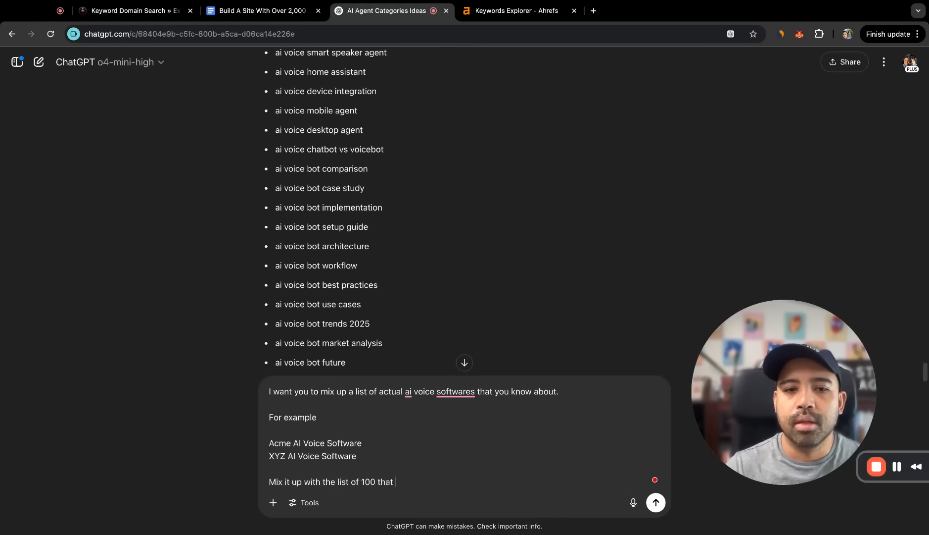
pyautogui.write('you have here. Do not be redunant.')
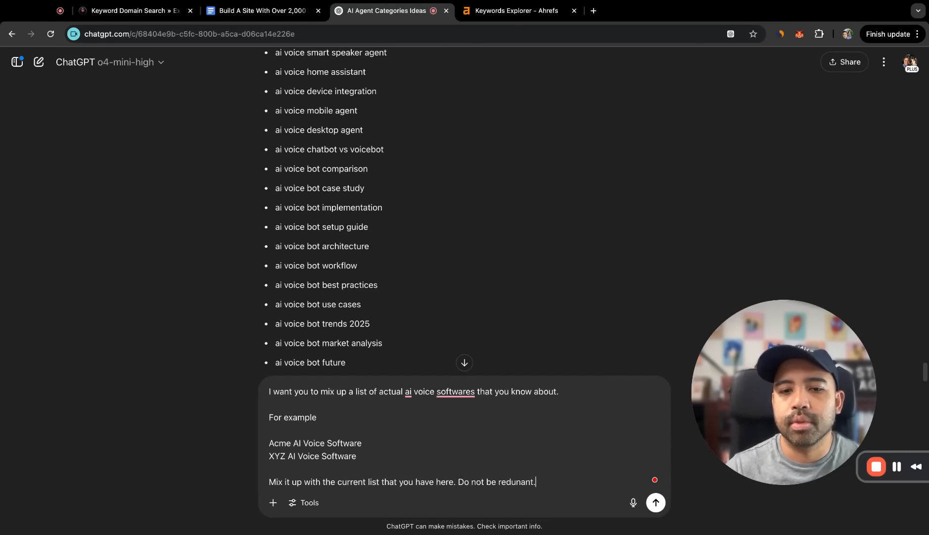
pyautogui.press('Return')
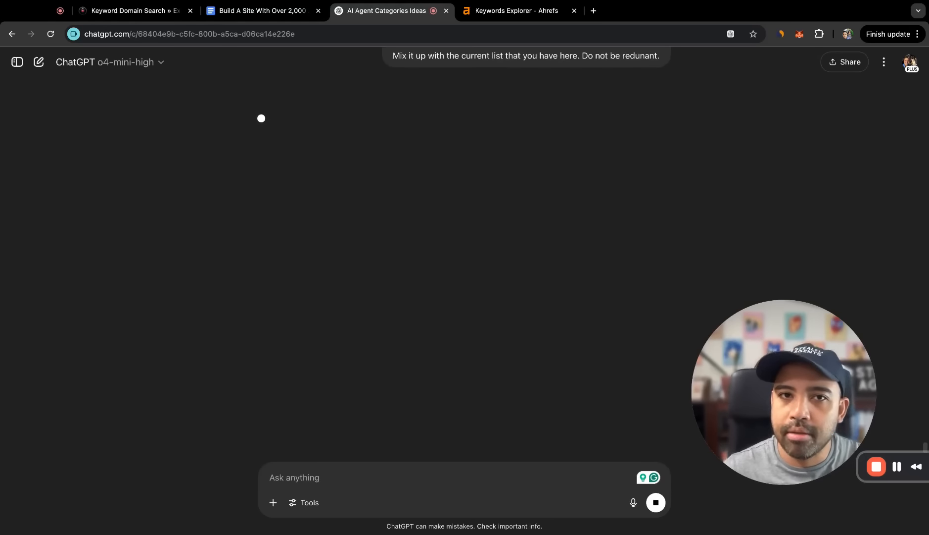
# - Copy the whole earlier ai voice keyword list, from "ai voice bot future" back up to "ai voice agent software"
pyautogui.scroll(8, 510, 262)
pyautogui.scroll(3, 518, 241)
pyautogui.hotkey('ctrl', 'Tab')
pyautogui.hotkey('ctrl', 'shift', 'Tab')
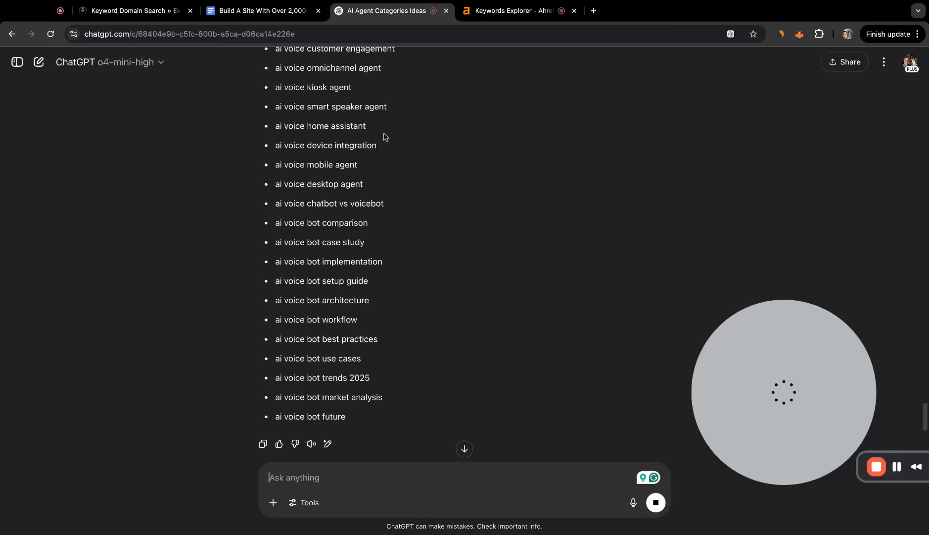
pyautogui.scroll(-7, 386, 136)
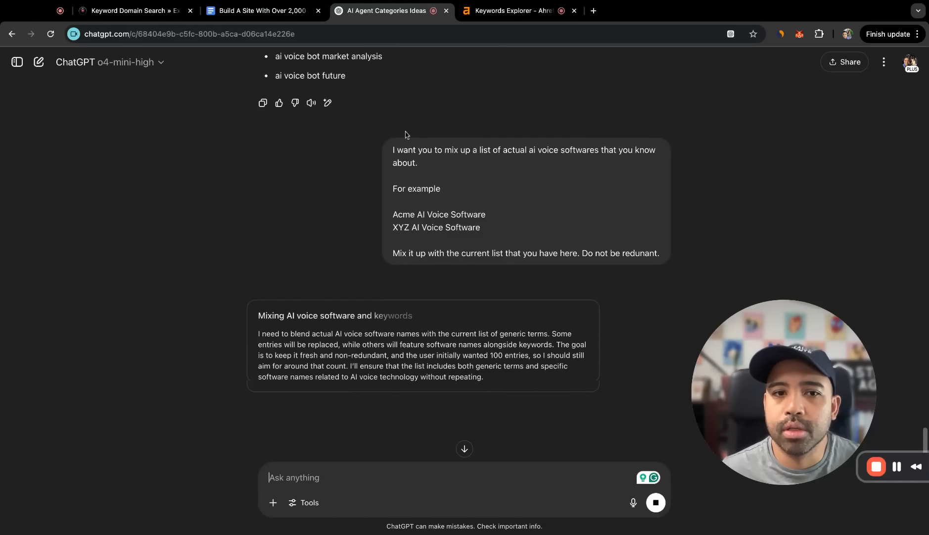
pyautogui.scroll(20, 362, 76)
pyautogui.moveTo(362, 77); pyautogui.dragTo(273, 151)
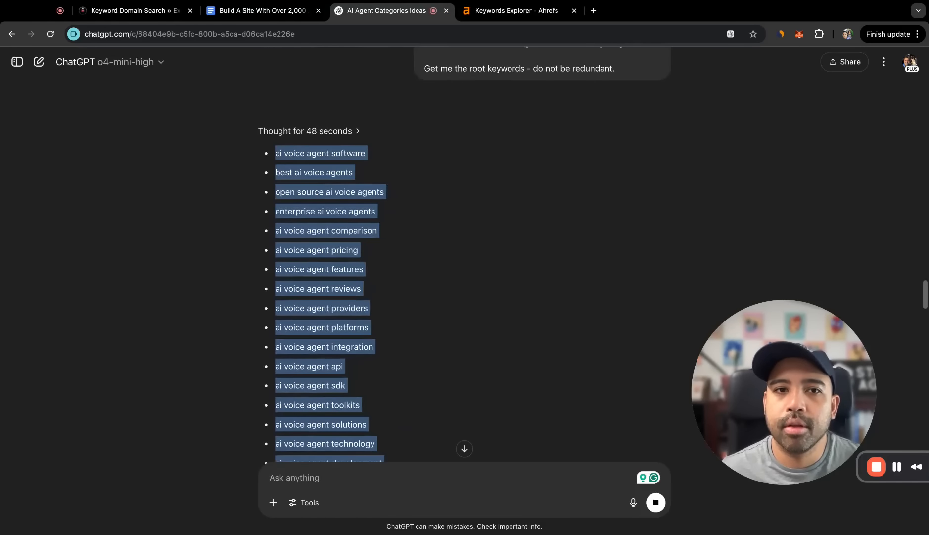
# - Switch to Ahrefs and run a Keywords Explorer search on the copied keyword list for the United States
pyautogui.click(516, 10)
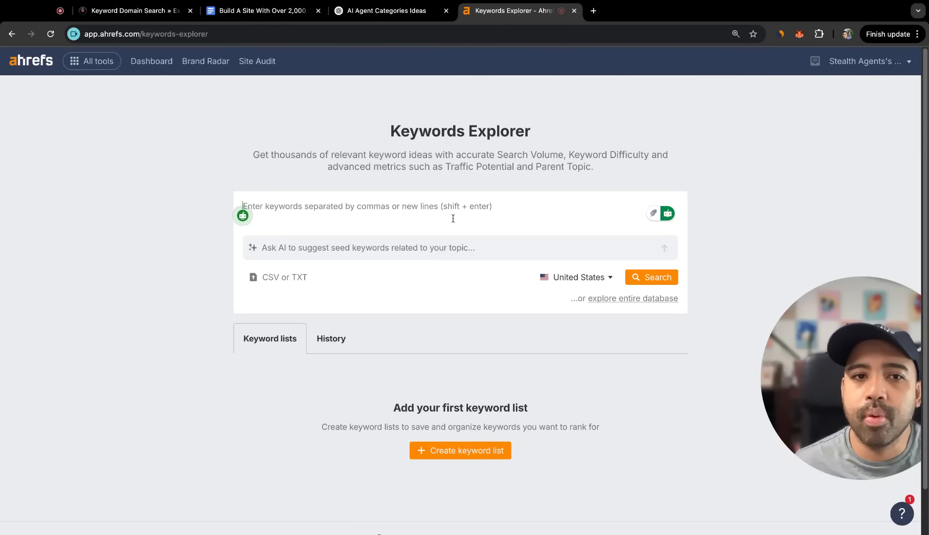
pyautogui.press('super+v')
pyautogui.scroll(-5, 703, 311)
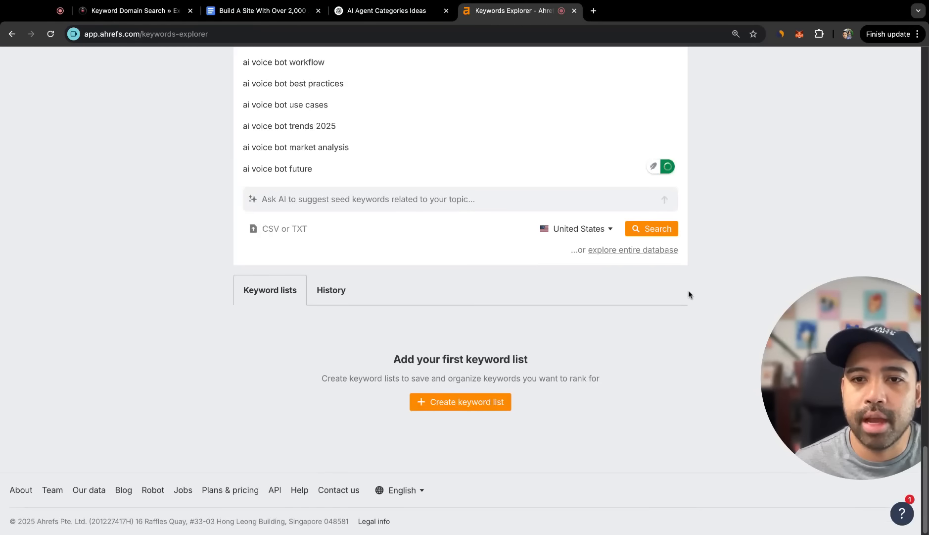
pyautogui.click(657, 225)
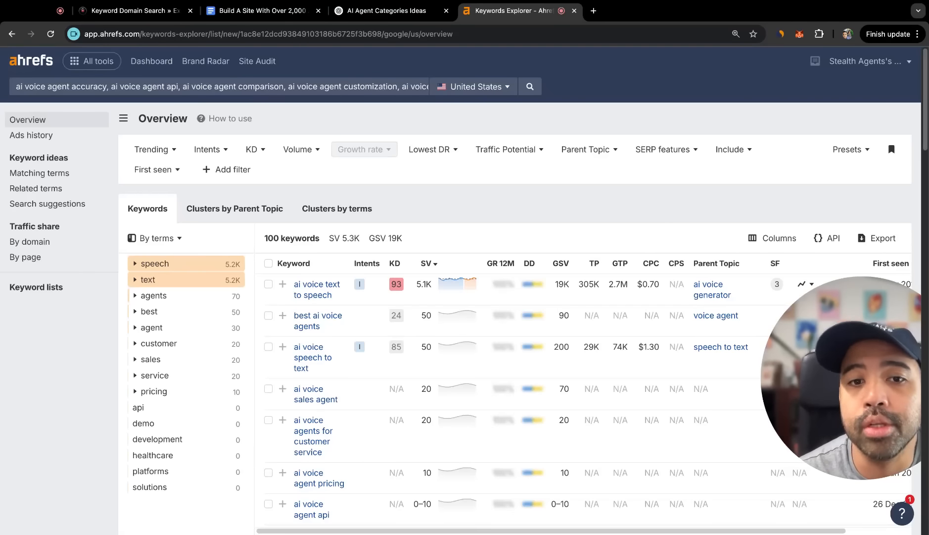
# - Examine the search volumes, difficulty and index status of the keywords in the overview table
pyautogui.scroll(-10, 617, 247)
pyautogui.scroll(8, 519, 242)
pyautogui.scroll(-10, 520, 244)
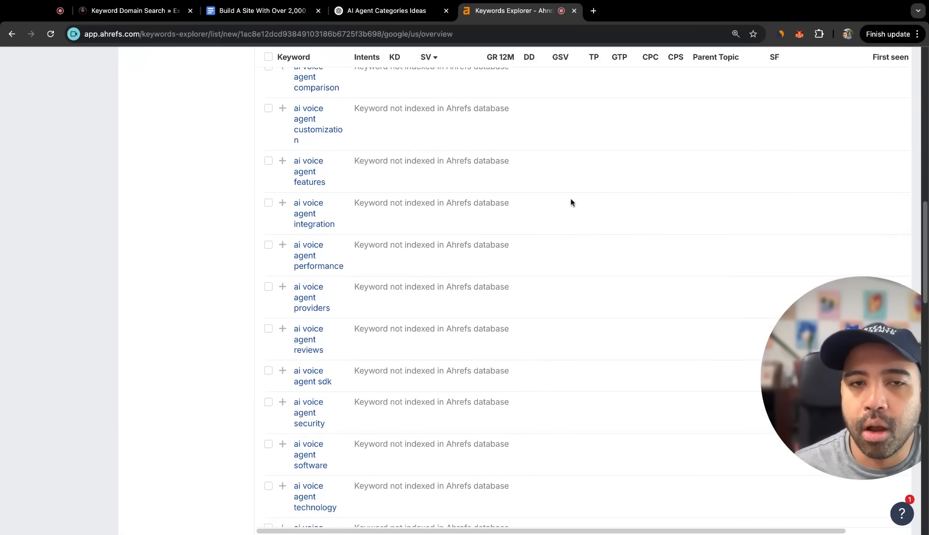
pyautogui.scroll(15, 613, 230)
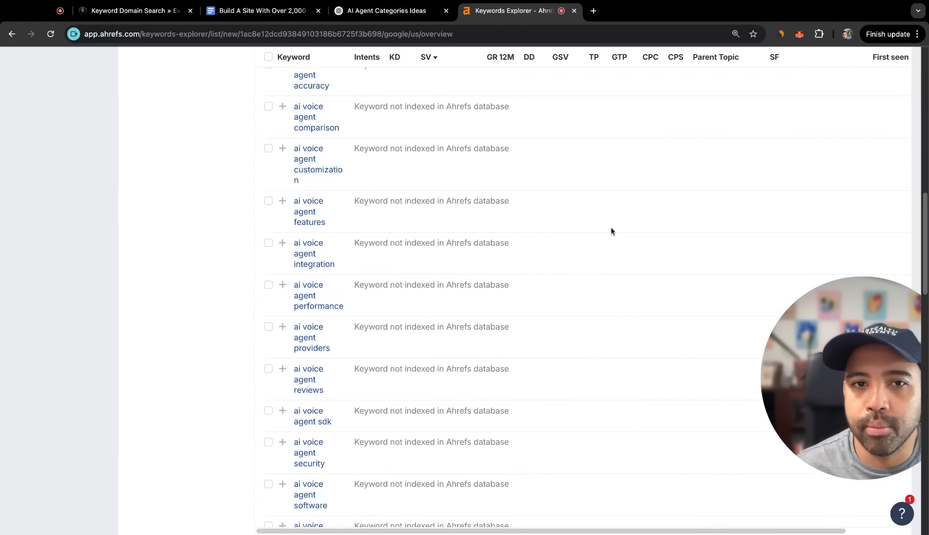
pyautogui.scroll(-4, 392, 273)
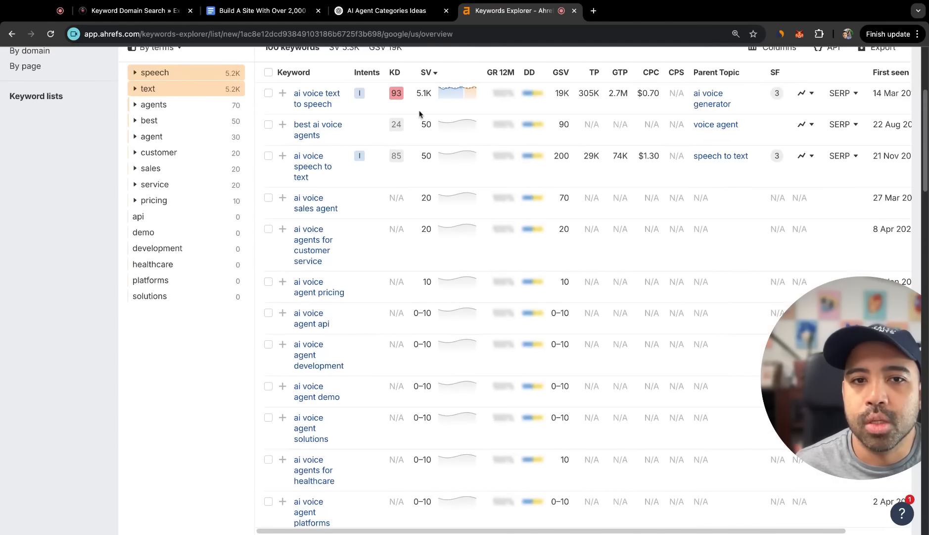
pyautogui.scroll(-2, 400, 380)
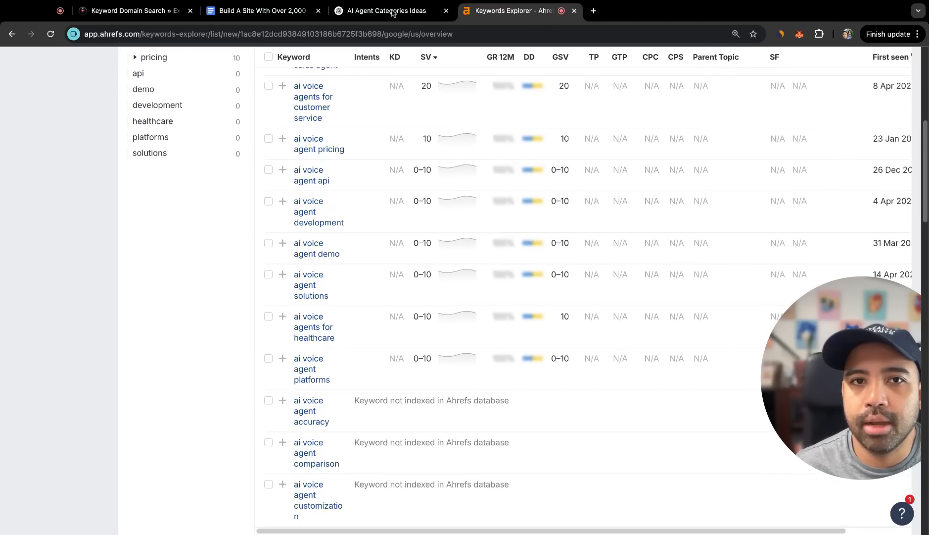
# - Return to ChatGPT and read through the new list mixing generic ai voice keywords with actual software names
pyautogui.click(382, 11)
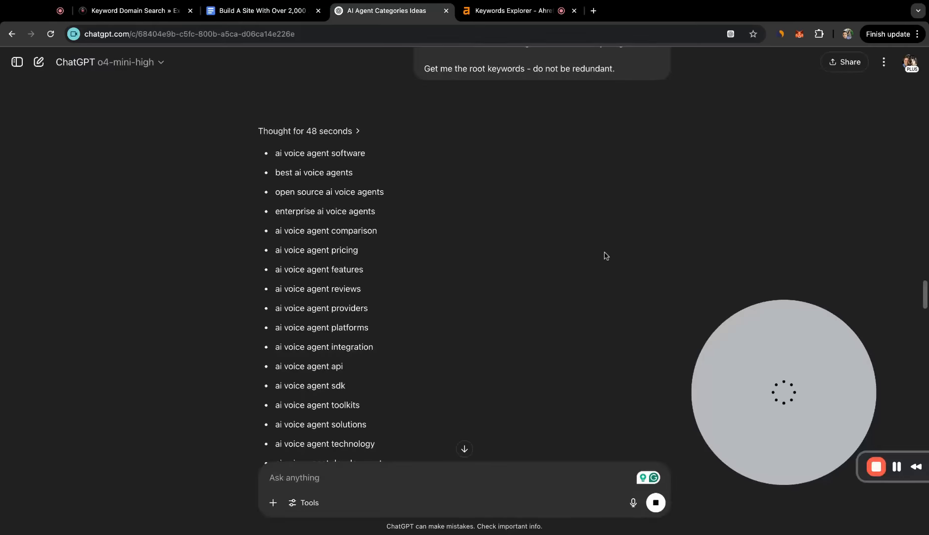
pyautogui.scroll(-20, 600, 270)
pyautogui.scroll(-5, 598, 280)
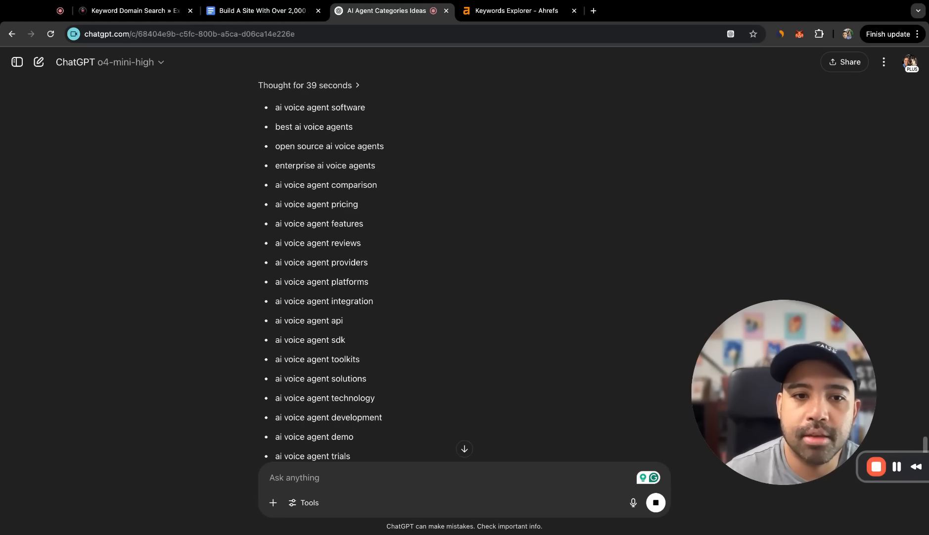
pyautogui.scroll(-5, 538, 158)
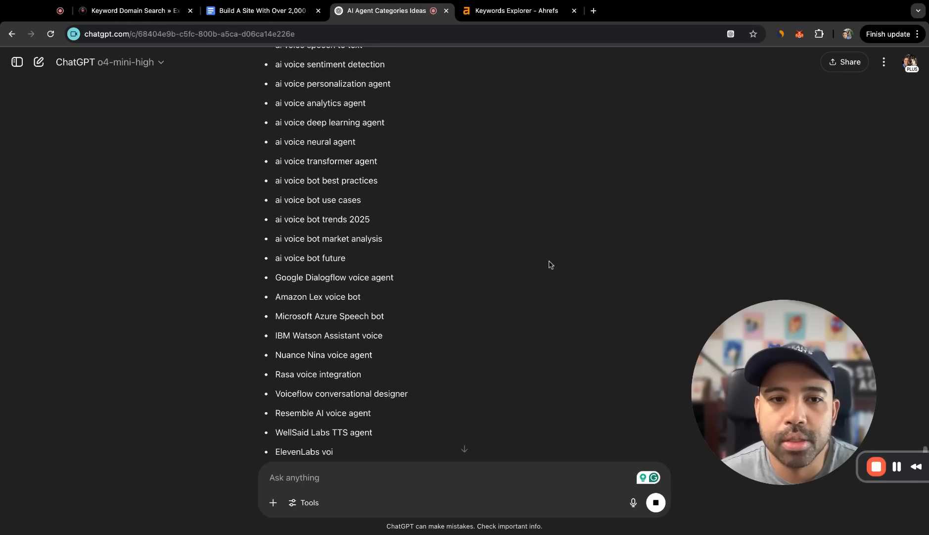
pyautogui.scroll(-5, 475, 311)
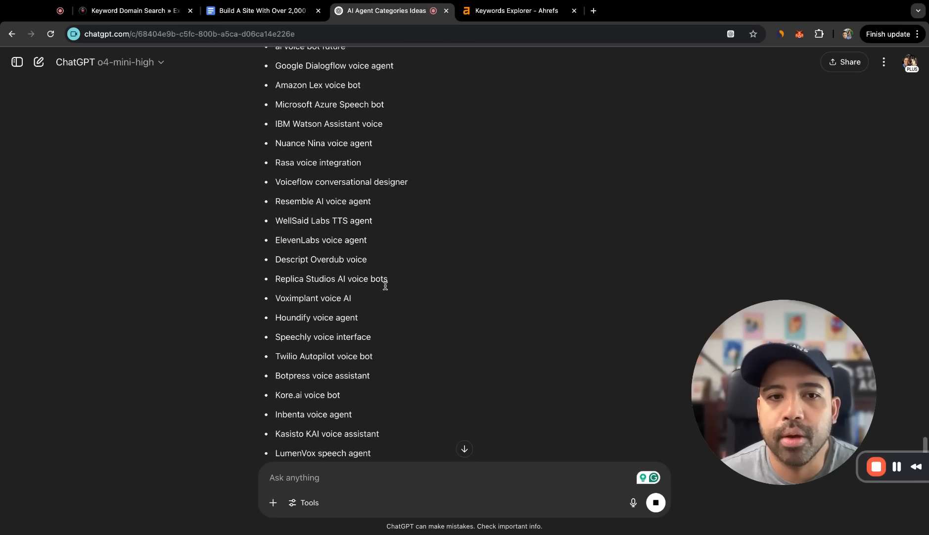
pyautogui.scroll(-4, 379, 256)
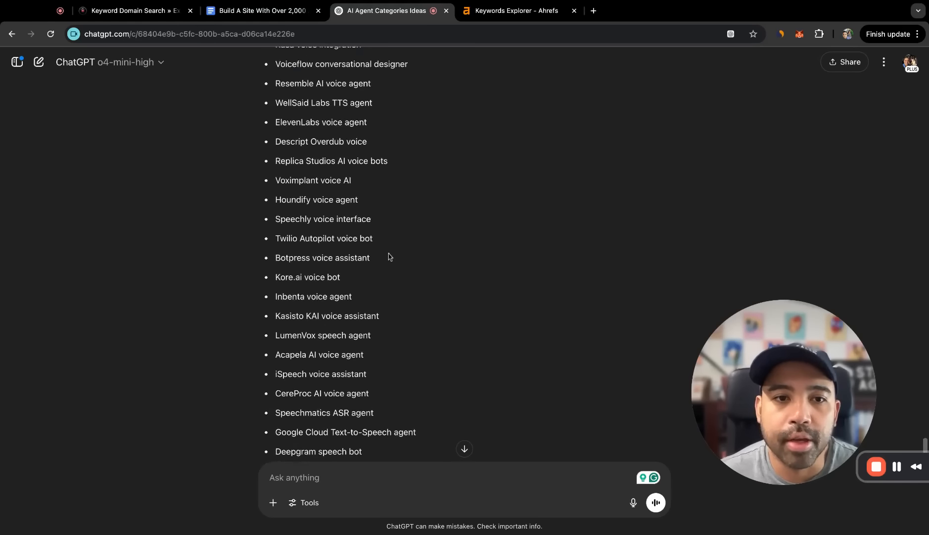
pyautogui.scroll(-5, 415, 252)
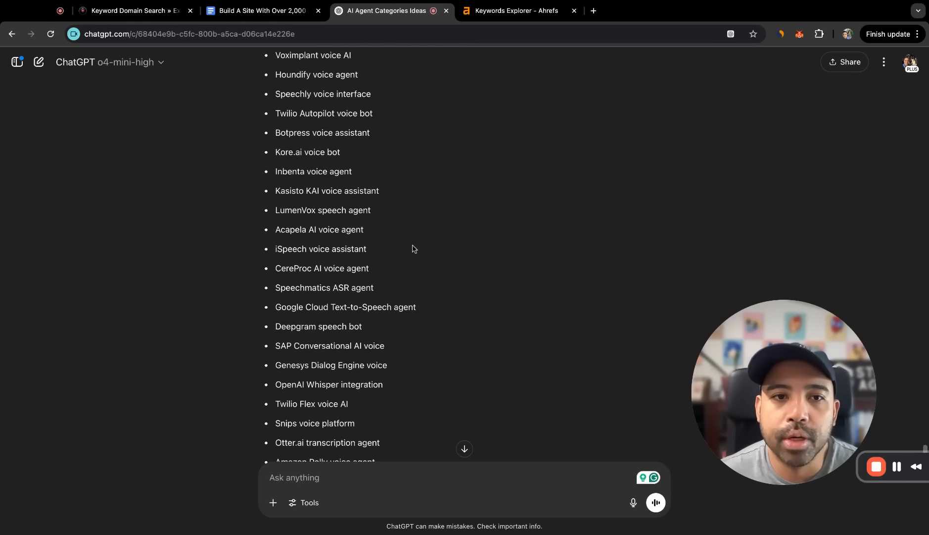
# - Copy the complete mixed keyword list from its end back up to "ai voice agent software"
pyautogui.moveTo(439, 368)
pyautogui.mouseDown()
pyautogui.moveTo(367, 314)
pyautogui.moveTo(328, 150)
pyautogui.moveTo(322, 181)
pyautogui.moveTo(322, 153)
pyautogui.moveTo(276, 170)
pyautogui.moveTo(276, 215)
pyautogui.moveTo(277, 194)
pyautogui.mouseUp()
pyautogui.scroll(14, 327, 153)
pyautogui.scroll(15, 321, 175)
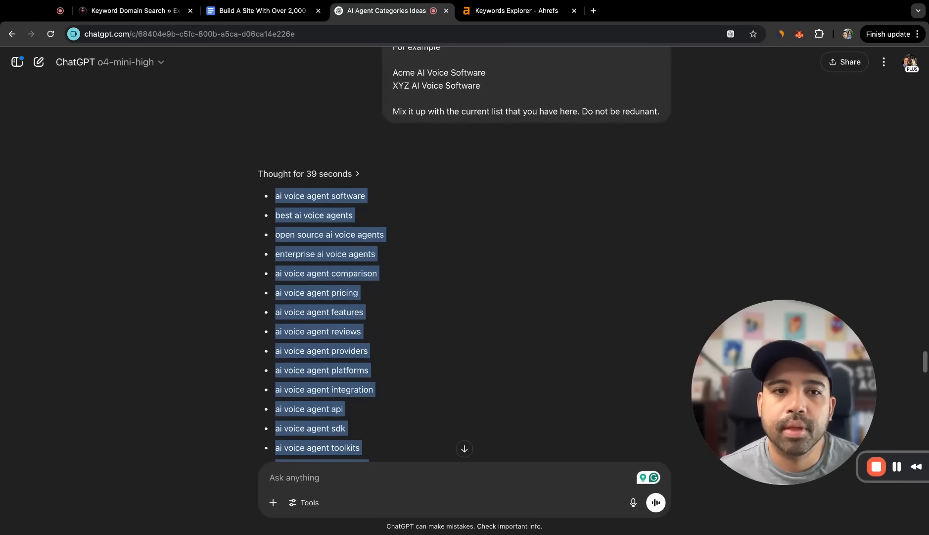
# - Switch to Ahrefs, open a blank Keywords Explorer search, and search the copied mixed keyword list for the United States
pyautogui.click(521, 15)
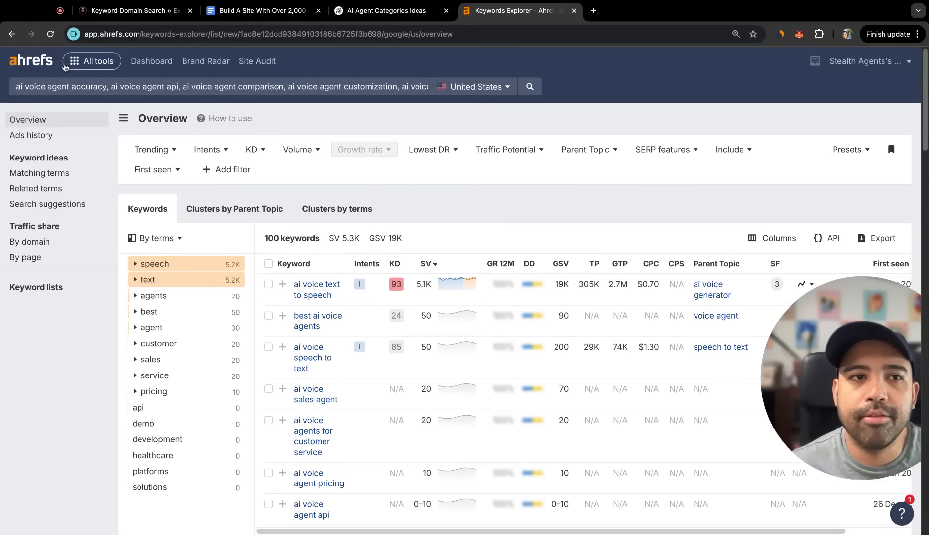
pyautogui.click(89, 61)
pyautogui.click(254, 101)
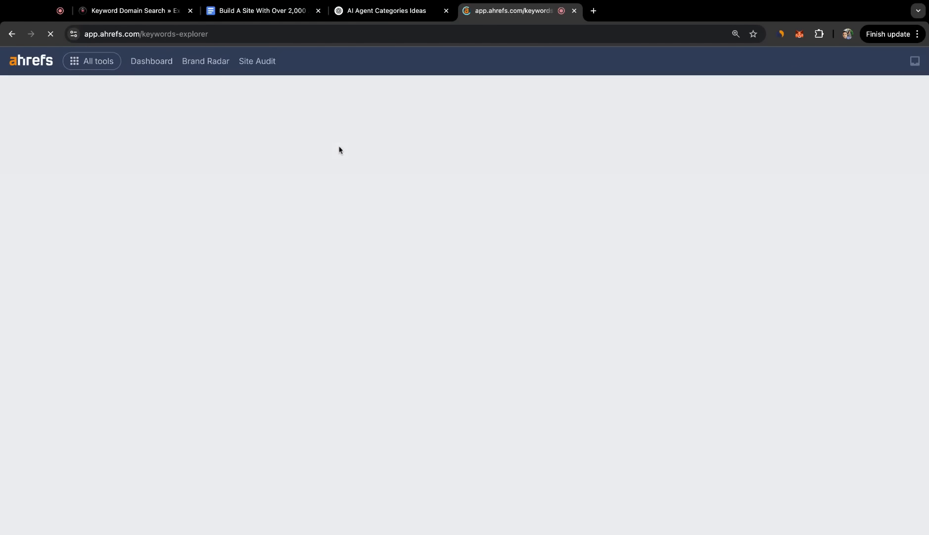
pyautogui.click(602, 218)
pyautogui.hotkey('ctrl', 'v')
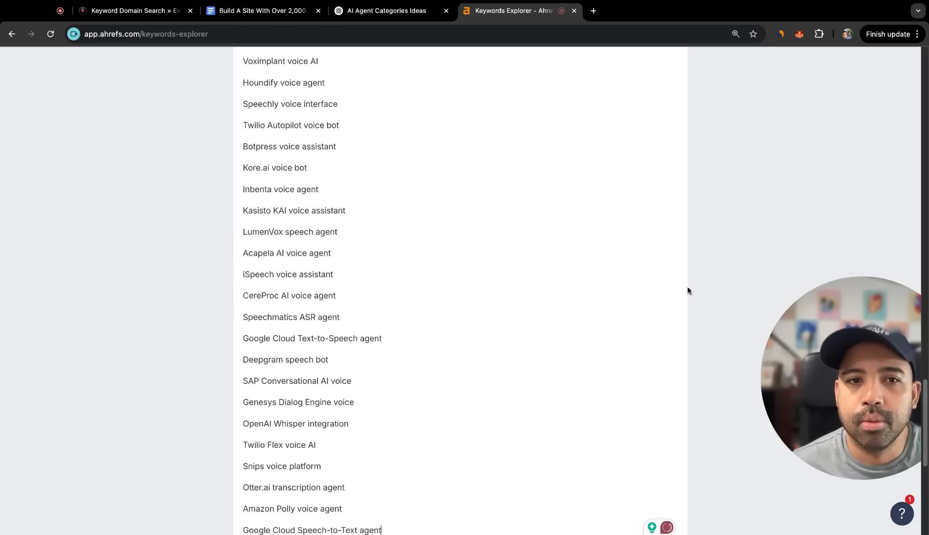
pyautogui.scroll(-6, 675, 277)
pyautogui.click(672, 226)
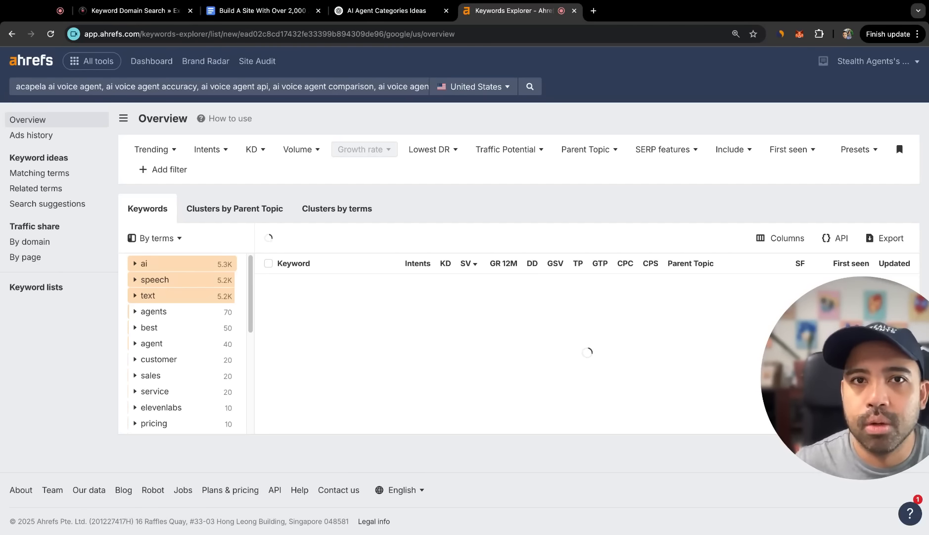
# - Switch to ChatGPT and skim the generic entries of the mixed keyword list back up toward its beginning
pyautogui.click(413, 12)
pyautogui.scroll(-10, 603, 280)
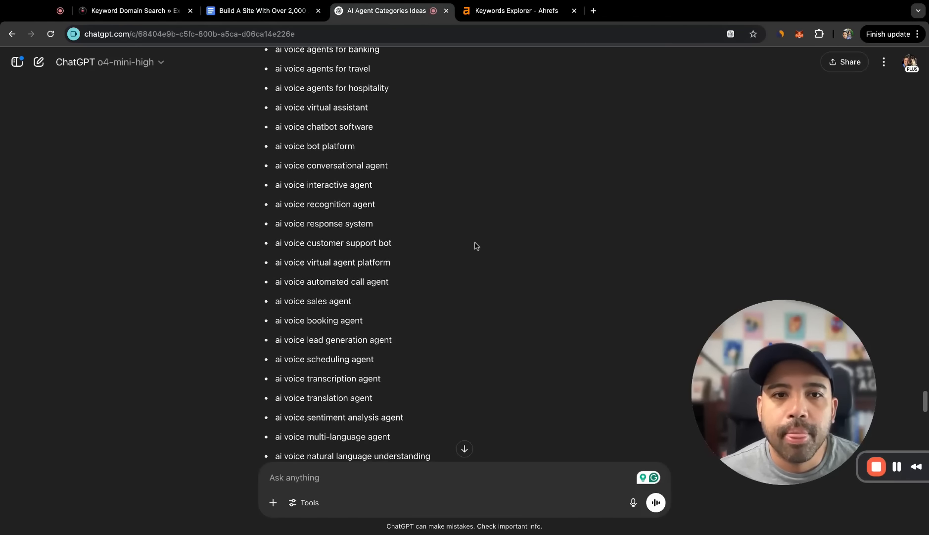
pyautogui.scroll(-1, 473, 243)
pyautogui.scroll(-3, 472, 243)
pyautogui.scroll(6, 472, 243)
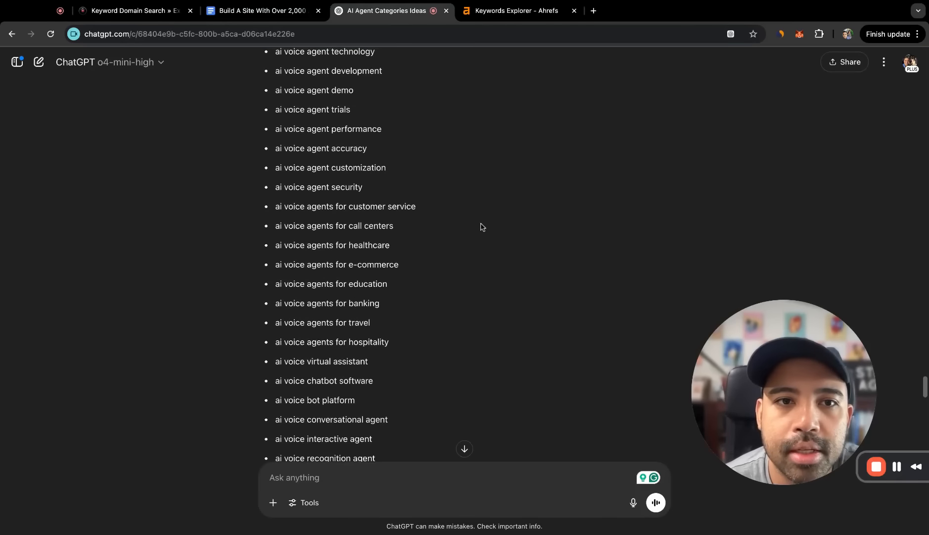
pyautogui.scroll(3, 483, 227)
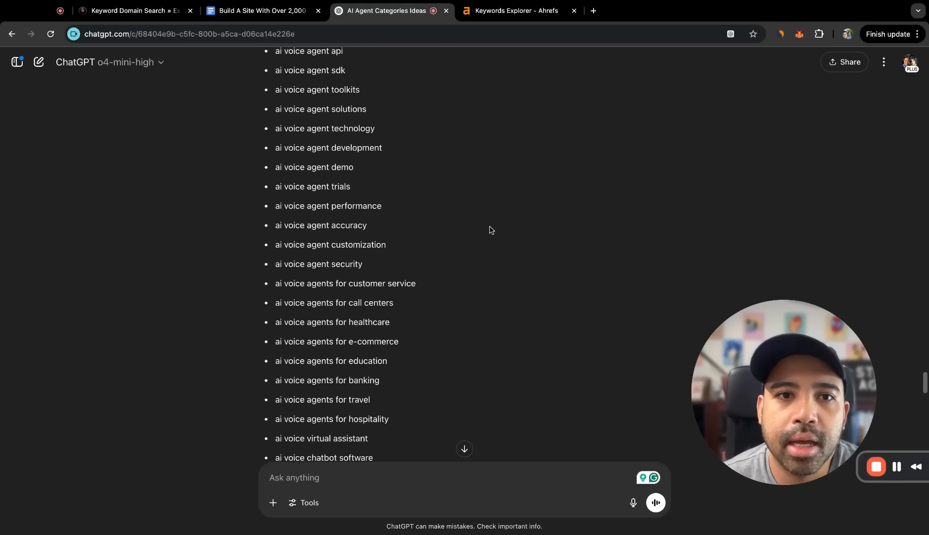
pyautogui.scroll(5, 492, 229)
pyautogui.scroll(2, 495, 230)
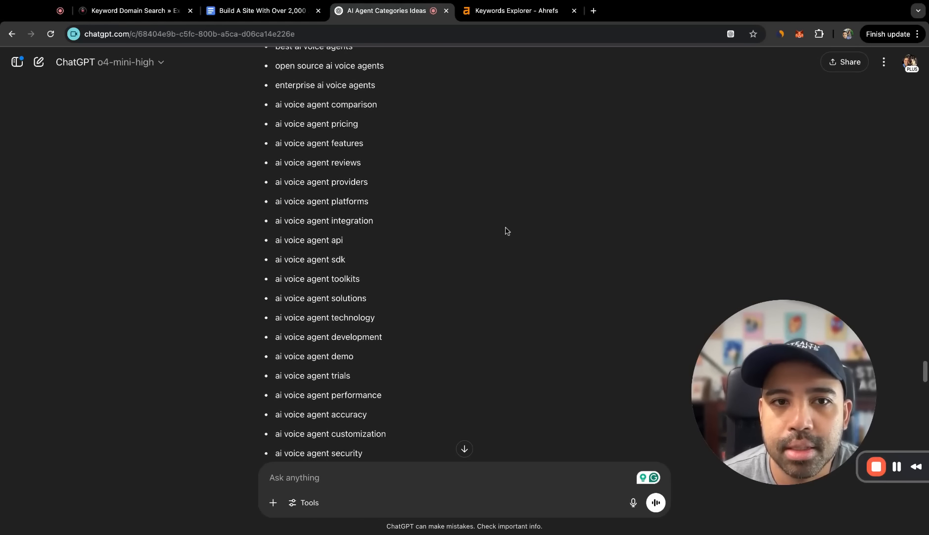
# - Highlight single generic keywords in turn: "ai voice agent api", "sdk", "reviews", "providers", "platforms" and "integration"
pyautogui.tripleClick(355, 244)
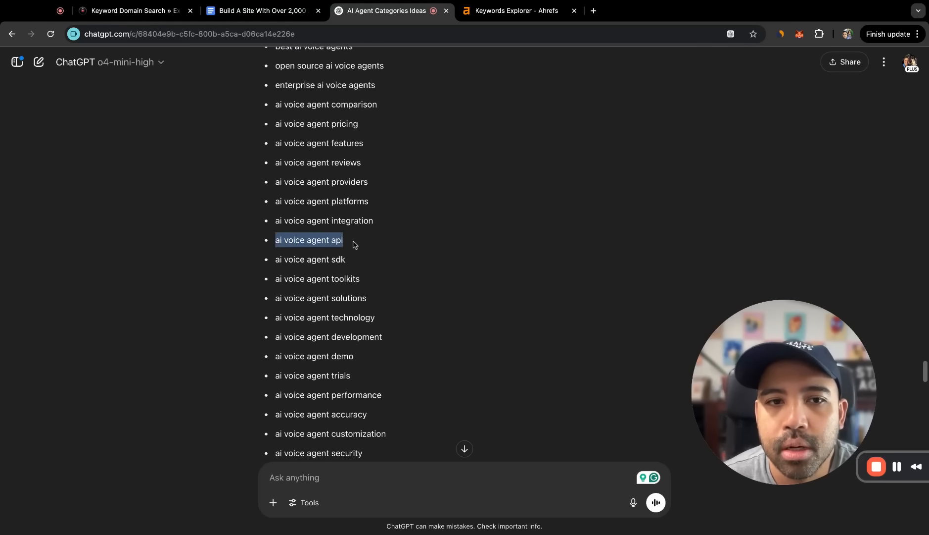
pyautogui.tripleClick(379, 261)
pyautogui.tripleClick(374, 163)
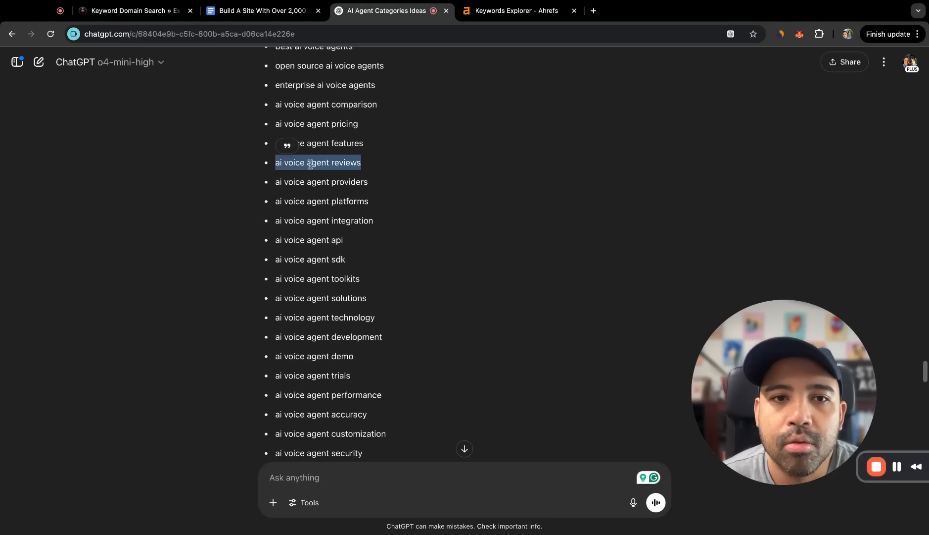
pyautogui.tripleClick(374, 182)
pyautogui.tripleClick(369, 200)
pyautogui.tripleClick(374, 222)
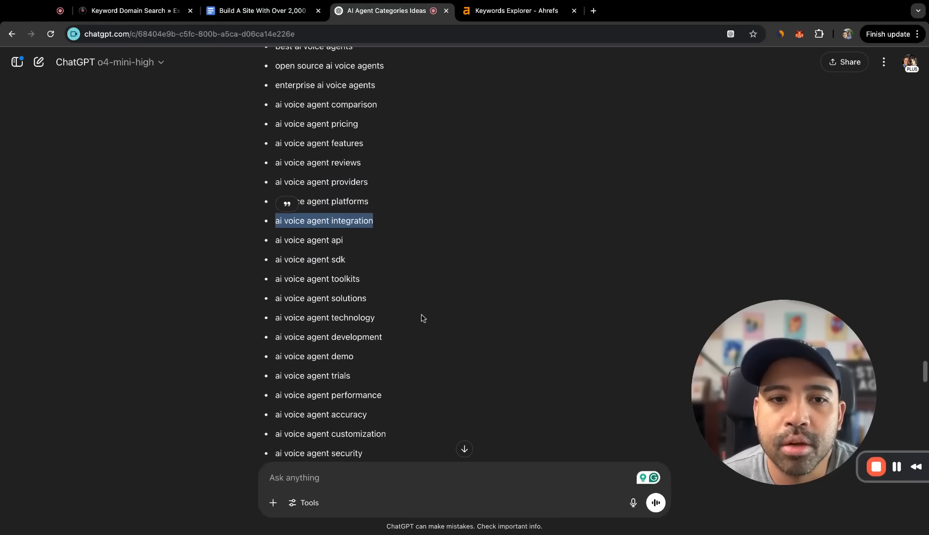
# - Read on through the industry-specific and agent-type keywords down to the "ai voice bot" entries
pyautogui.scroll(-7, 419, 312)
pyautogui.tripleClick(394, 151)
pyautogui.tripleClick(401, 171)
pyautogui.tripleClick(396, 190)
pyautogui.scroll(-4, 472, 279)
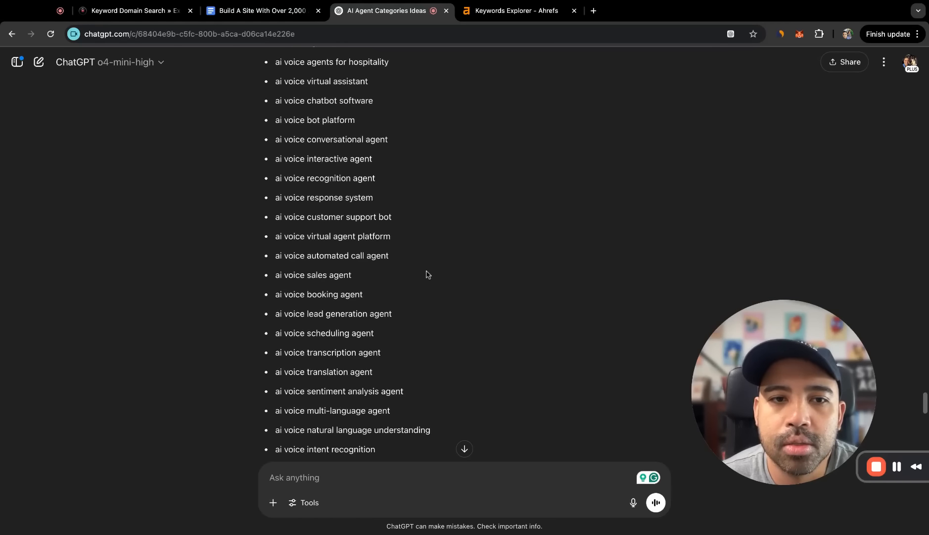
pyautogui.scroll(-4, 411, 257)
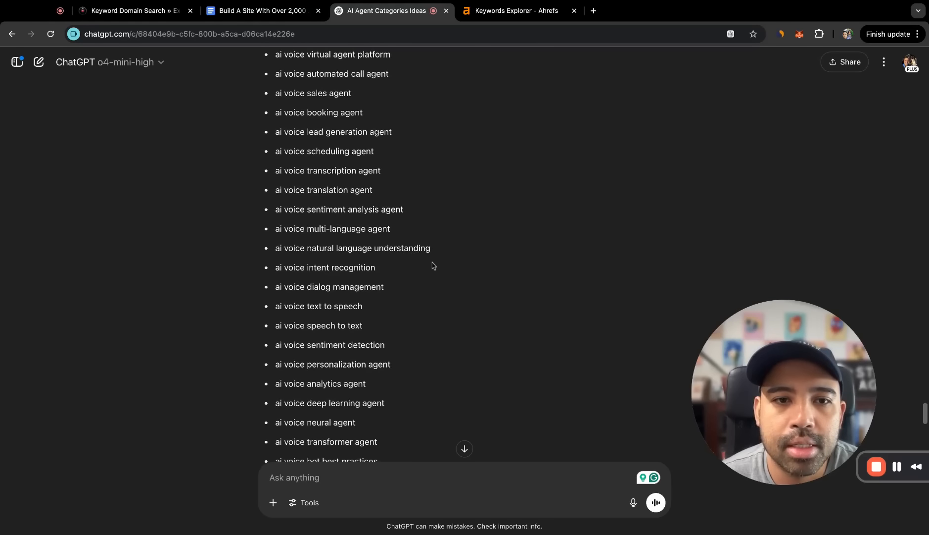
pyautogui.scroll(-3, 456, 259)
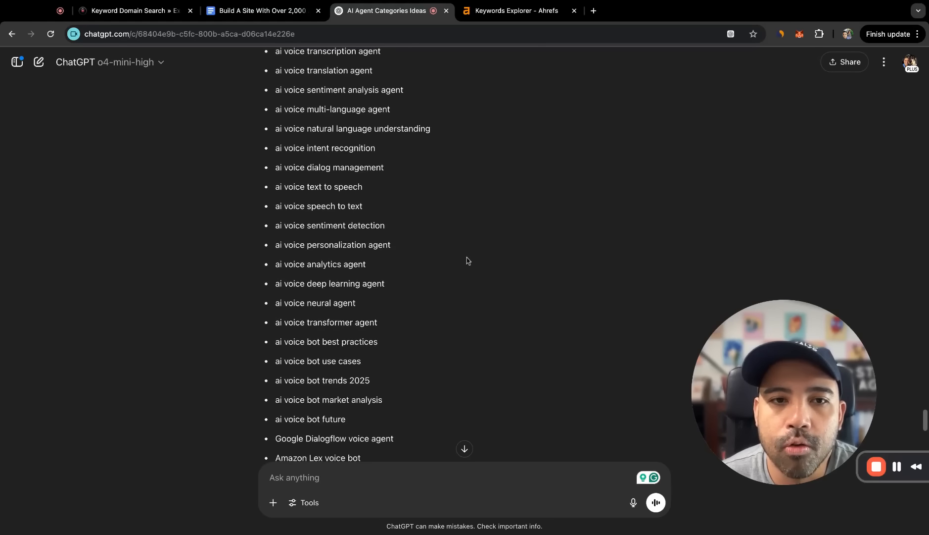
pyautogui.scroll(-1, 464, 254)
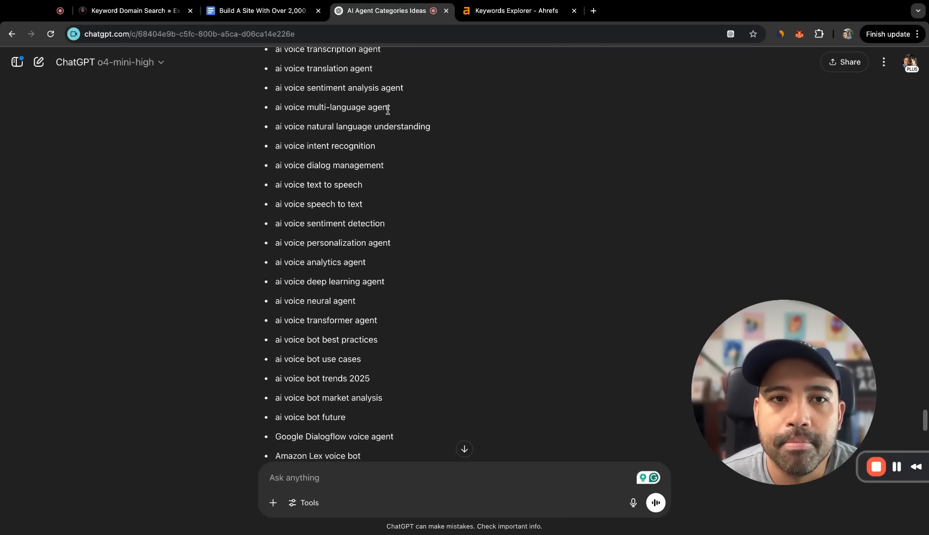
# - Highlight "ai voice multi-language agent" and "ai voice bot use cases", check the Ahrefs keyword results, and return to the ChatGPT list
pyautogui.moveTo(388, 109); pyautogui.dragTo(275, 107)
pyautogui.scroll(-3, 443, 240)
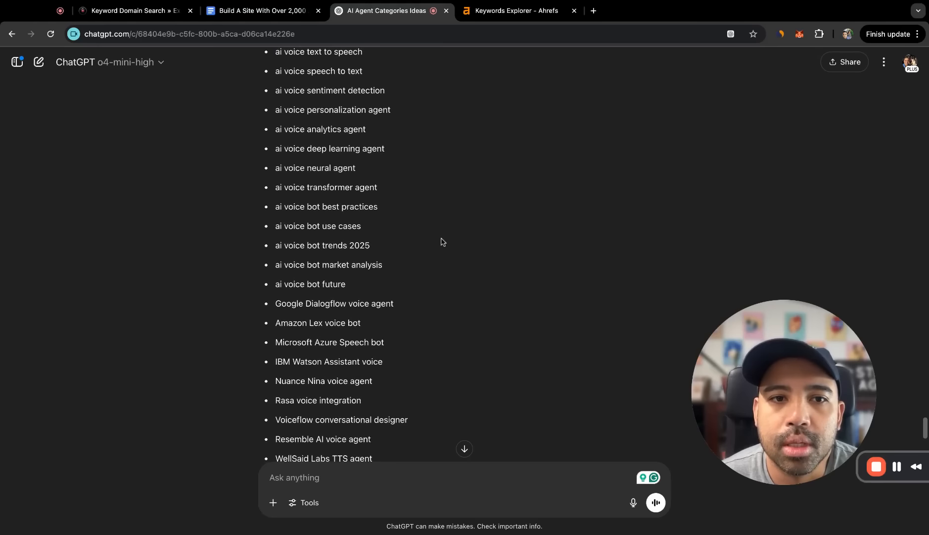
pyautogui.scroll(-1, 433, 243)
pyautogui.tripleClick(377, 172)
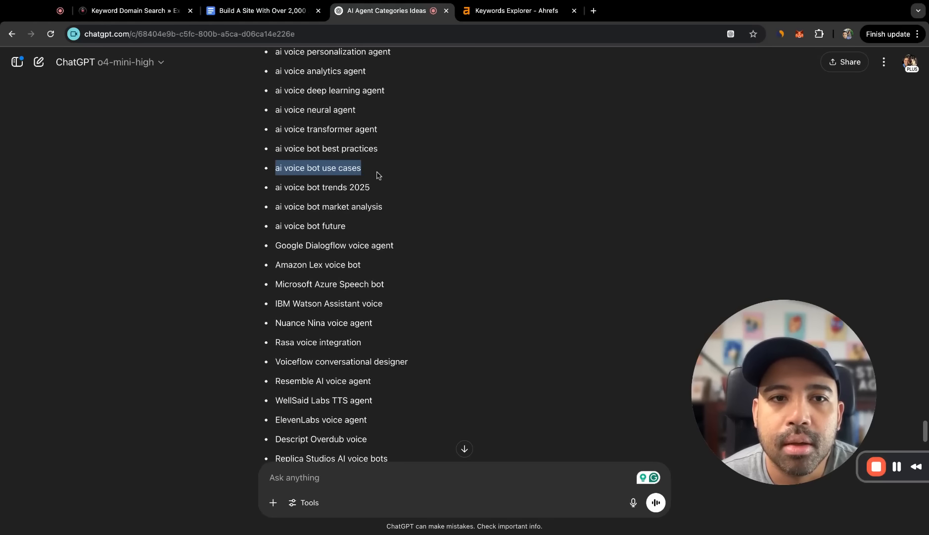
pyautogui.scroll(-3, 478, 233)
pyautogui.hotkey('ctrl', 'Tab')
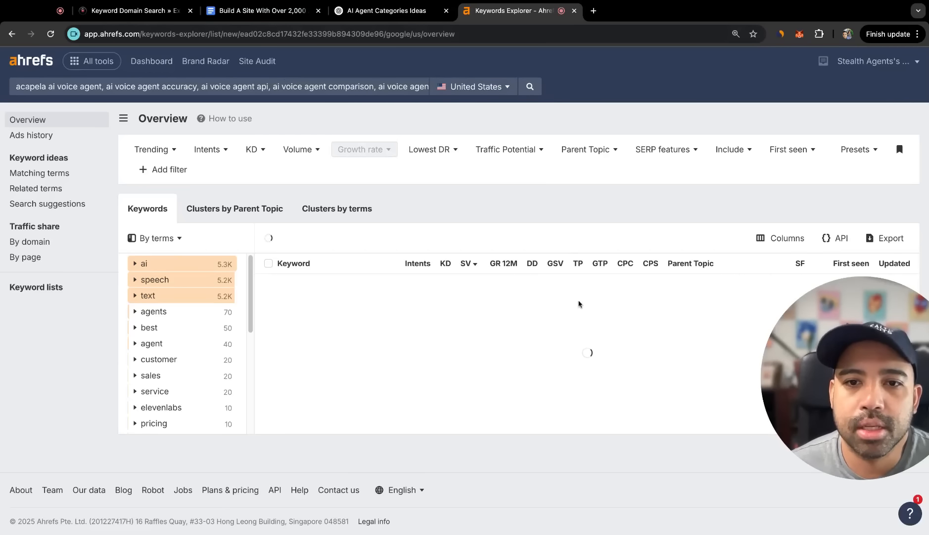
pyautogui.click(396, 8)
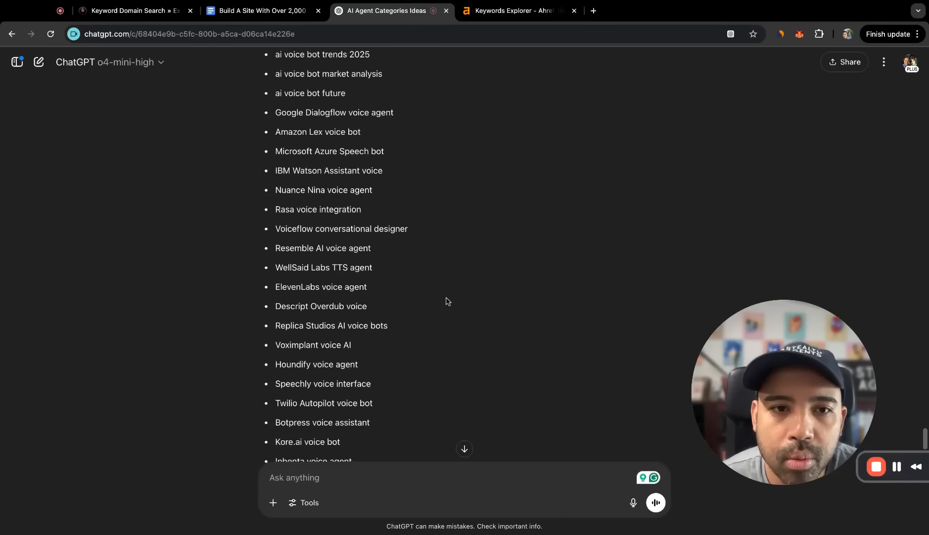
# - Search Google for the list entry "WellSaid Labs TTS agent" to check that the software exists
pyautogui.scroll(-1, 454, 249)
pyautogui.moveTo(382, 193); pyautogui.dragTo(275, 193)
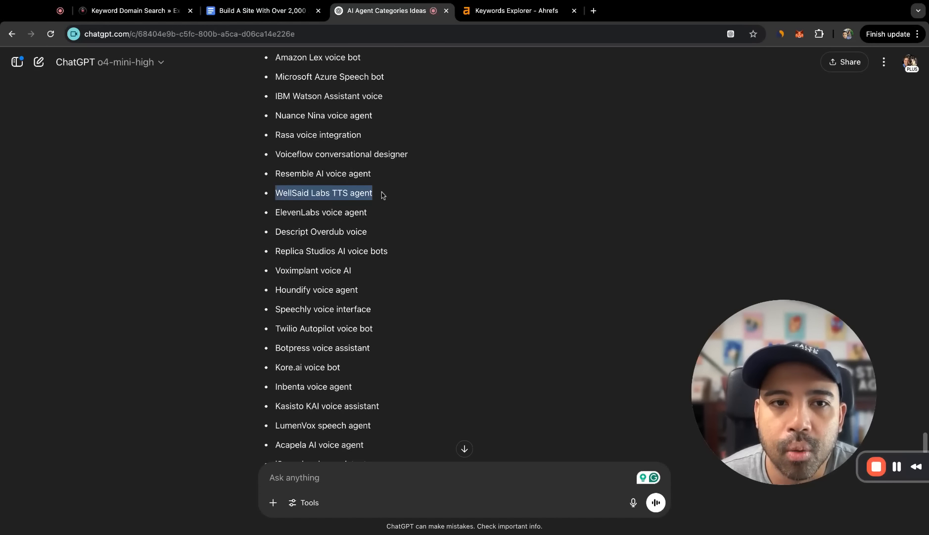
pyautogui.rightClick(327, 195)
pyautogui.click(331, 194)
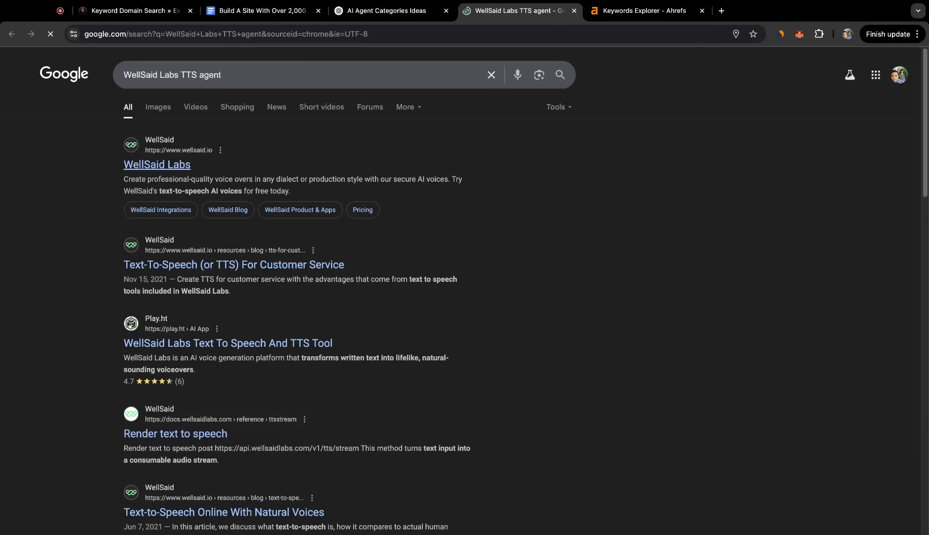
# - Return to the ChatGPT list, search Google for "Descript Overdub voice", and look through the search results
pyautogui.click(387, 10)
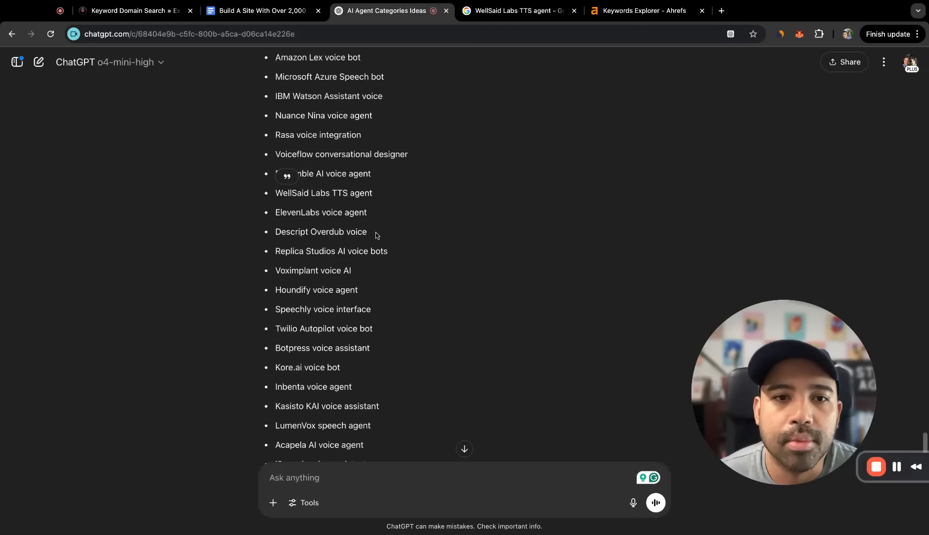
pyautogui.moveTo(368, 231); pyautogui.dragTo(288, 229)
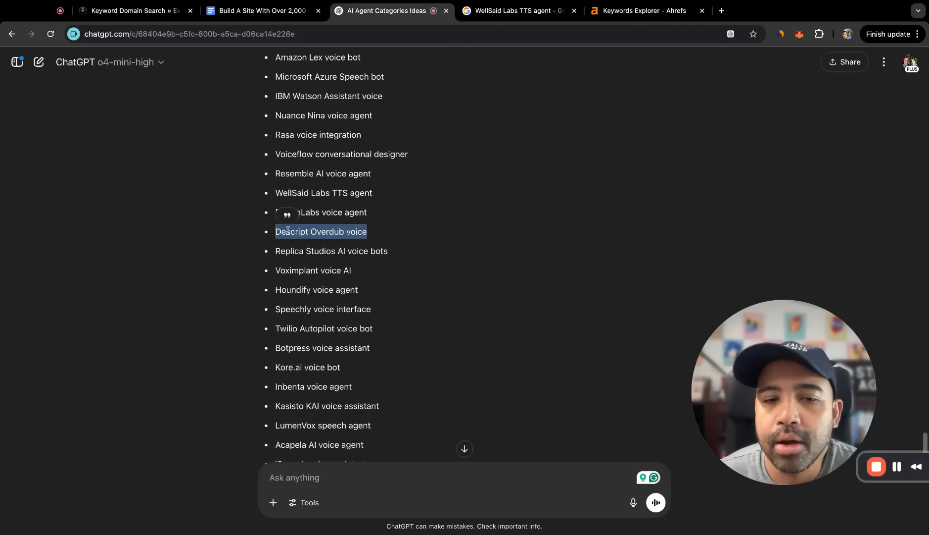
pyautogui.rightClick(288, 229)
pyautogui.click(316, 277)
pyautogui.scroll(-4, 317, 277)
pyautogui.scroll(-3, 307, 267)
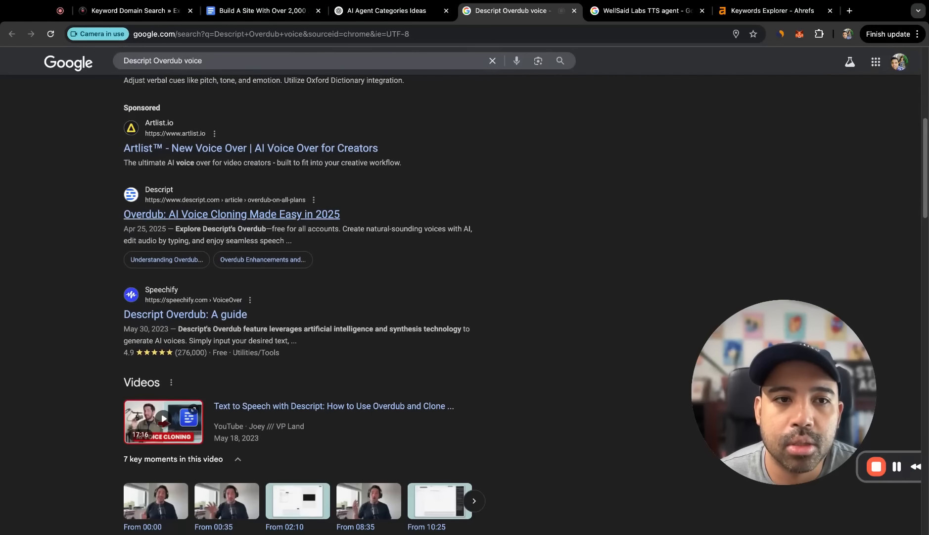
# - Go back to ChatGPT and highlight the software names from "LumenVox speech agent" to "Amazon Polly voice agent"
pyautogui.click(386, 10)
pyautogui.scroll(-6, 386, 248)
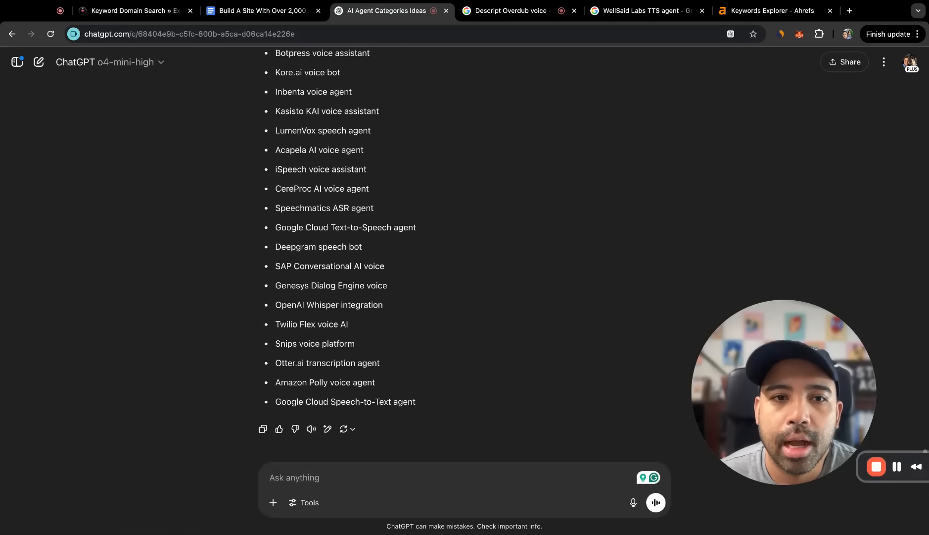
pyautogui.moveTo(276, 130); pyautogui.dragTo(377, 382)
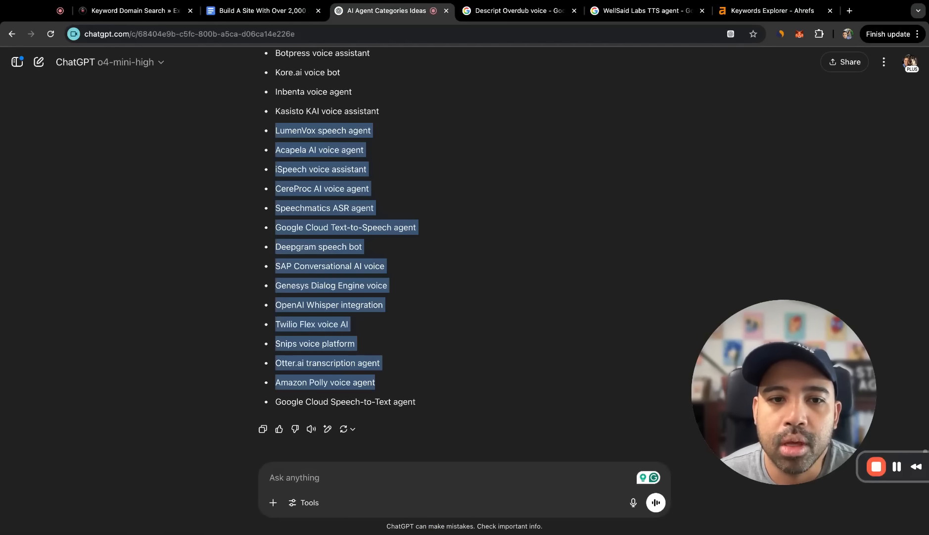
# - Switch to Ahrefs, retry fetching the keyword data, and examine the search volumes and index status on the first results page
pyautogui.click(772, 11)
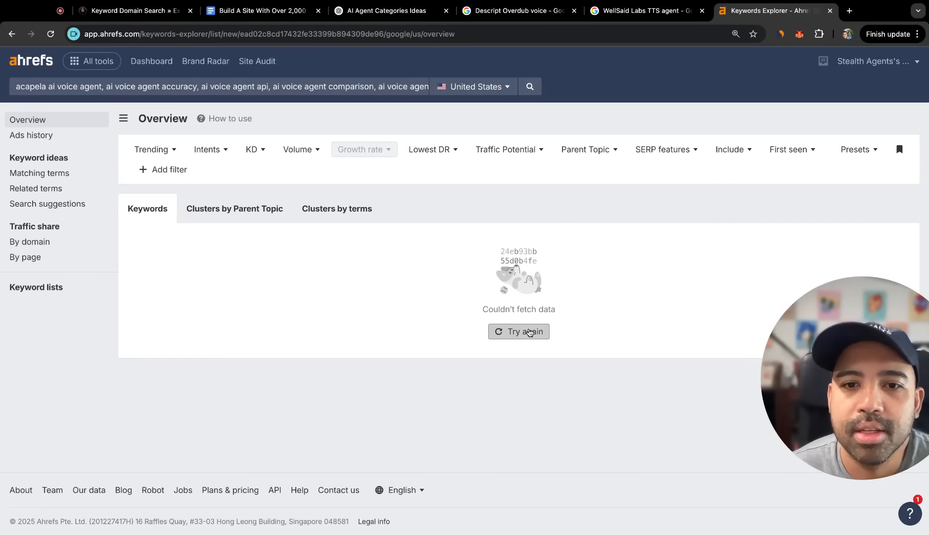
pyautogui.click(530, 332)
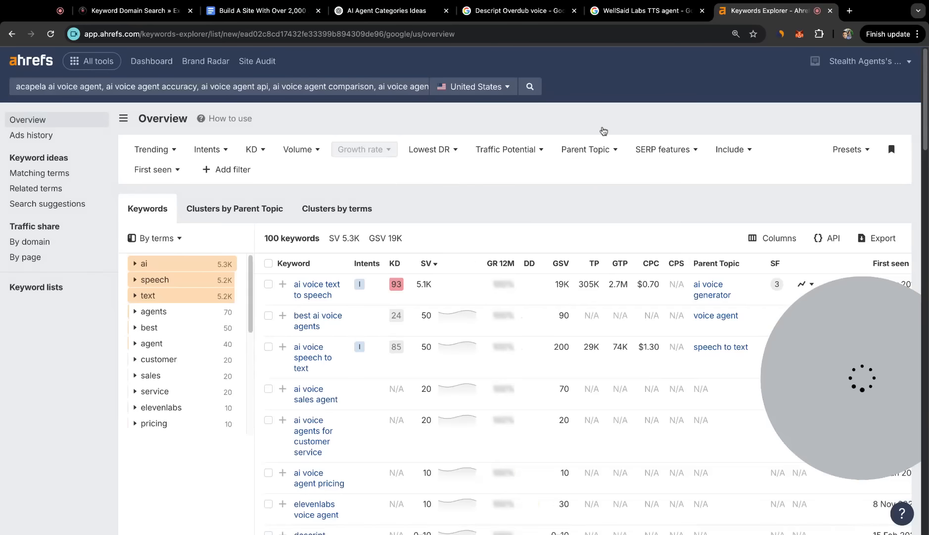
pyautogui.scroll(-15, 522, 321)
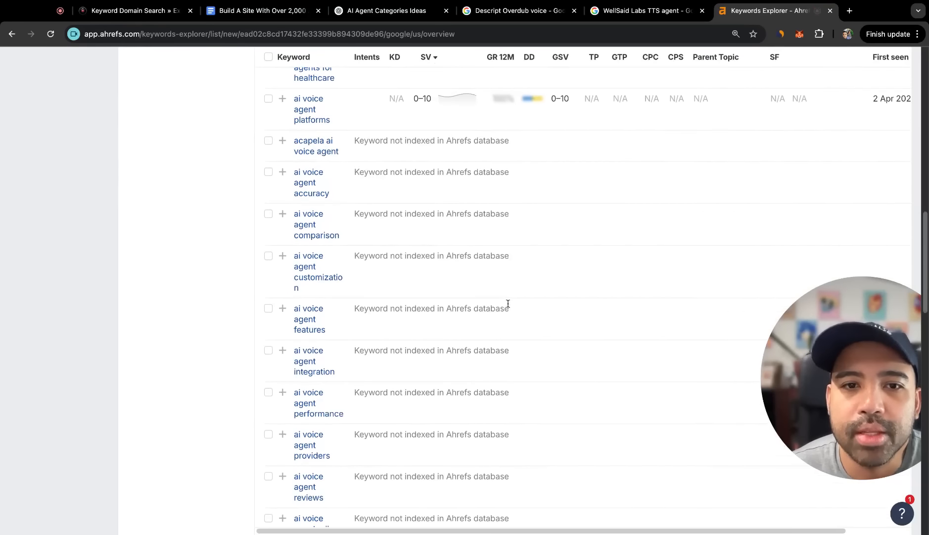
pyautogui.scroll(5, 508, 303)
pyautogui.scroll(-20, 508, 303)
pyautogui.scroll(10, 515, 303)
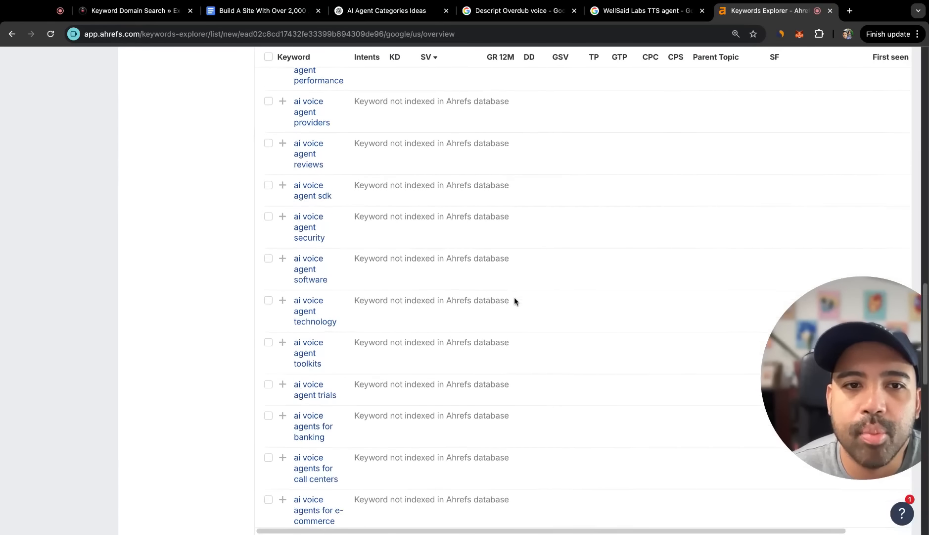
pyautogui.scroll(8, 514, 300)
pyautogui.scroll(-15, 377, 366)
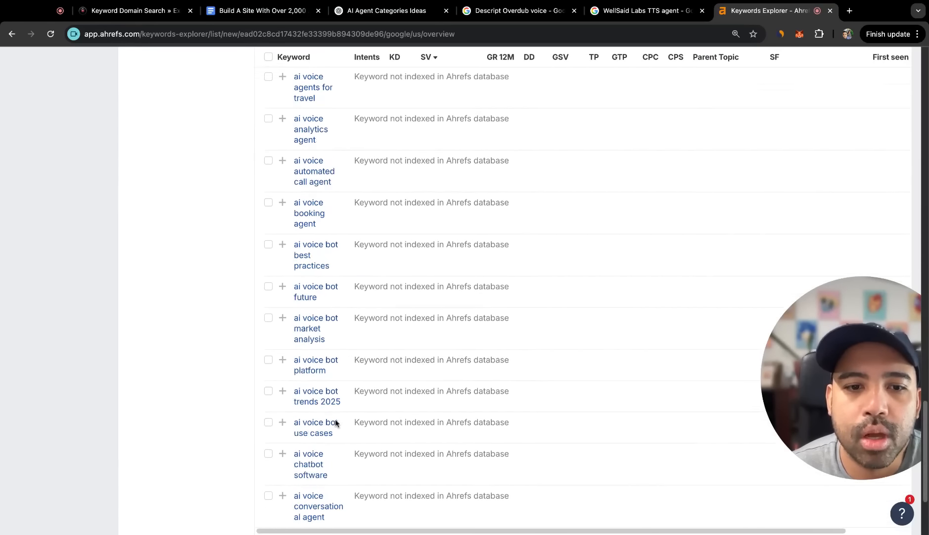
pyautogui.scroll(-5, 336, 422)
# - Open the second page of keyword results and examine the index status of the software-name keywords
pyautogui.click(293, 447)
pyautogui.scroll(-20, 446, 294)
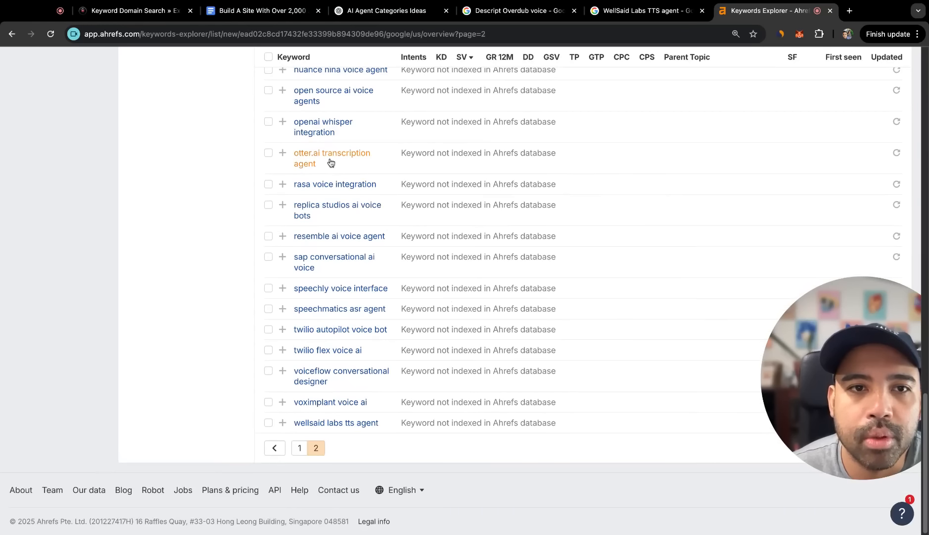
pyautogui.scroll(4, 348, 145)
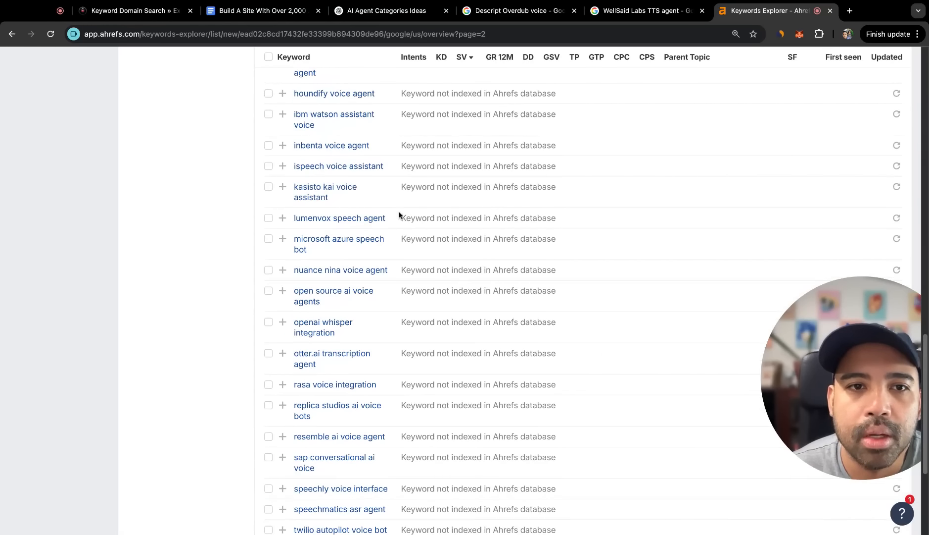
pyautogui.scroll(13, 398, 214)
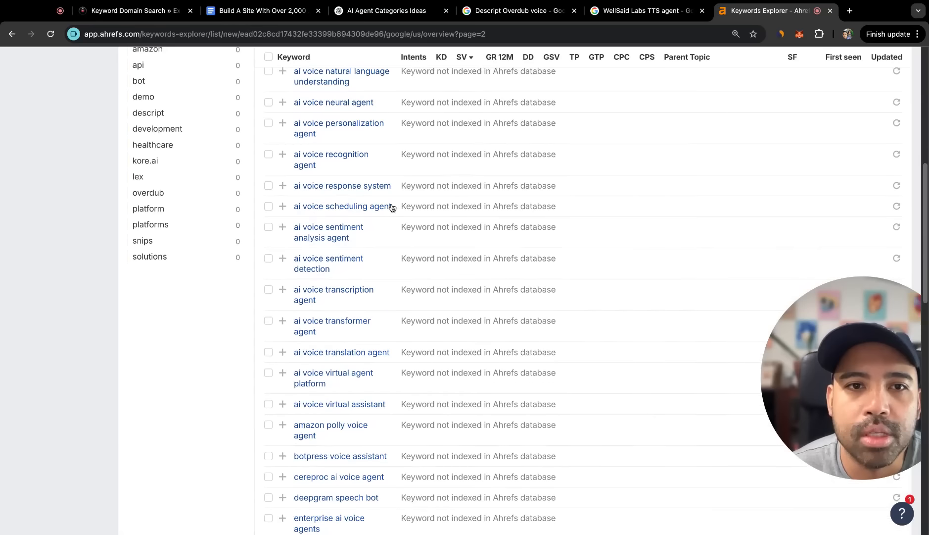
pyautogui.scroll(-16, 392, 207)
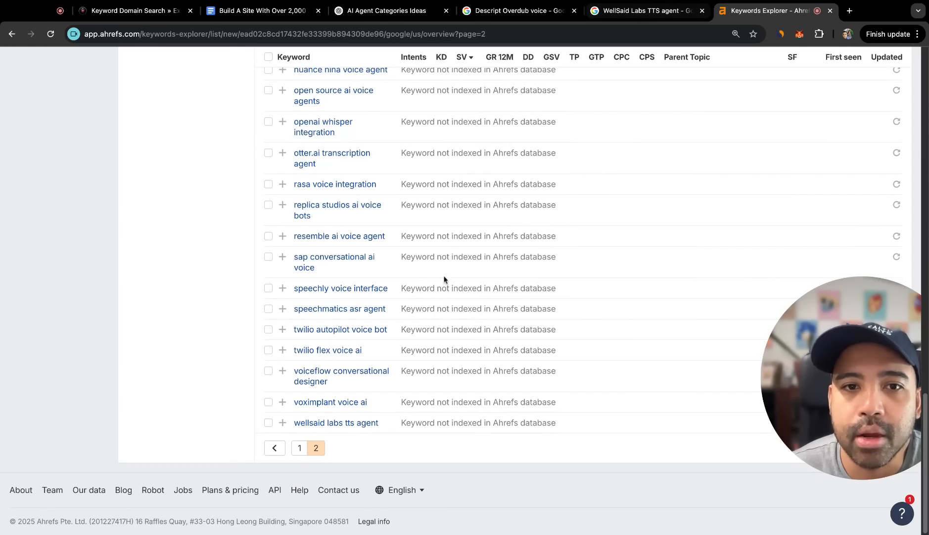
pyautogui.moveTo(525, 154); pyautogui.dragTo(613, 446)
pyautogui.scroll(20, 601, 234)
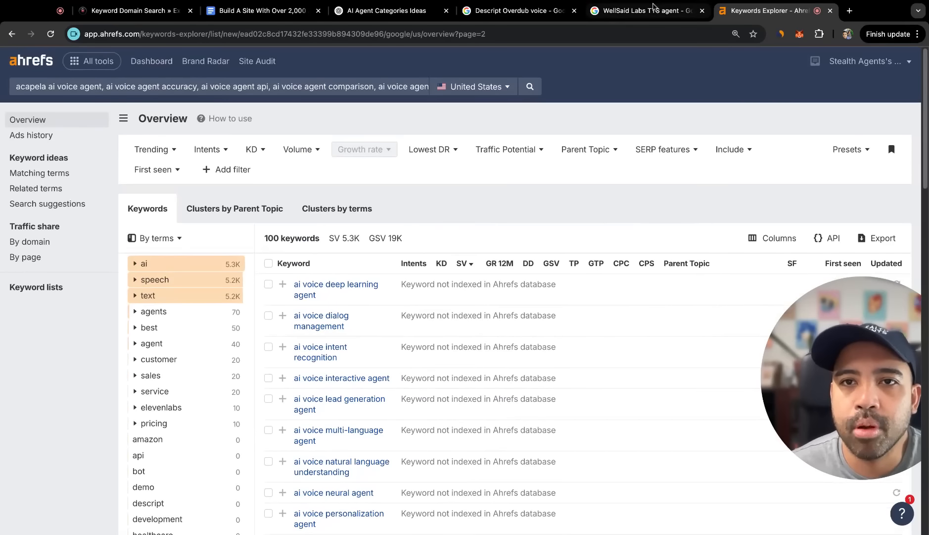
# - Revisit both Google result pages, return to ChatGPT, and select the whole mixed keyword list from its end up to "ai voice agent software"
pyautogui.click(654, 7)
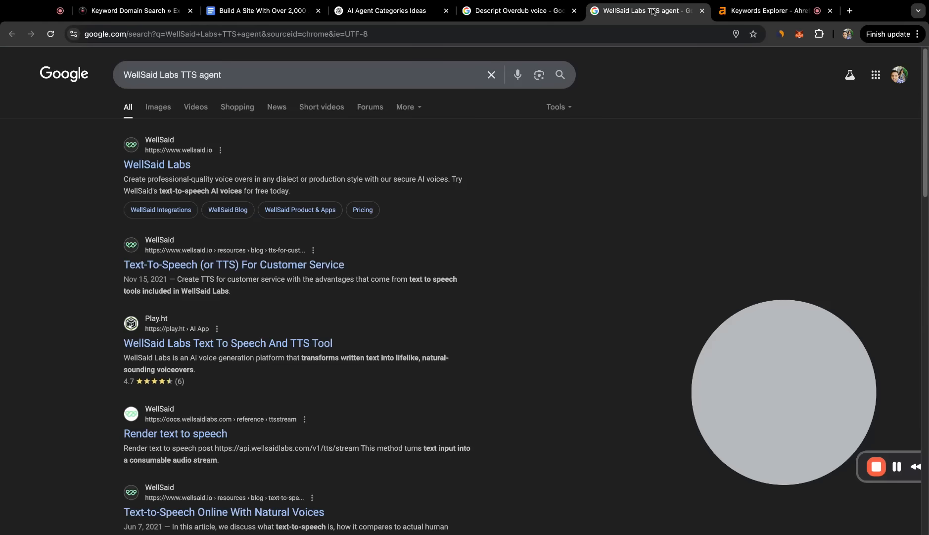
pyautogui.click(537, 12)
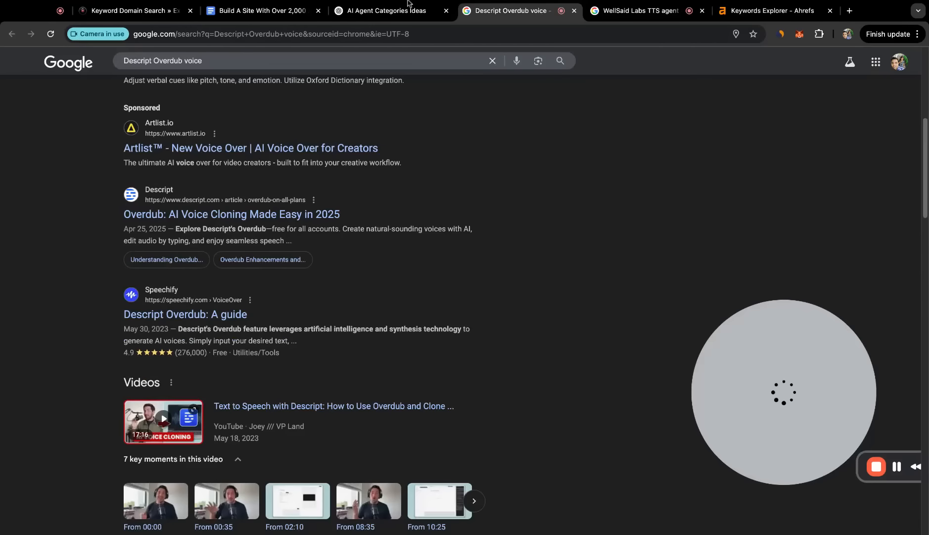
pyautogui.click(388, 11)
pyautogui.moveTo(428, 407); pyautogui.dragTo(276, 257)
pyautogui.scroll(20, 367, 217)
pyautogui.scroll(20, 366, 228)
pyautogui.scroll(-4, 369, 324)
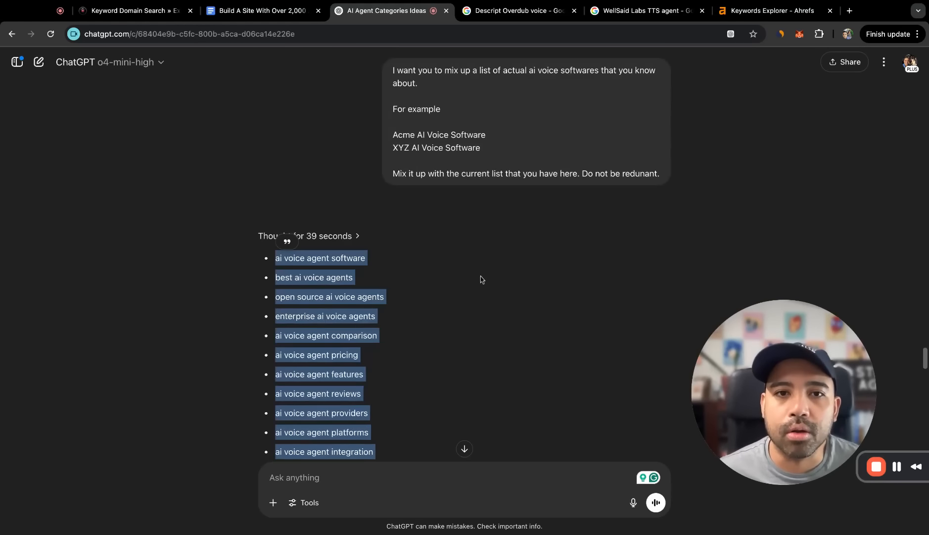
# - Ask ChatGPT to do "ai coding agents" from the category list, 50 / 50: half coding company reviews and the other half other keywords
pyautogui.scroll(15, 481, 279)
pyautogui.scroll(12, 534, 314)
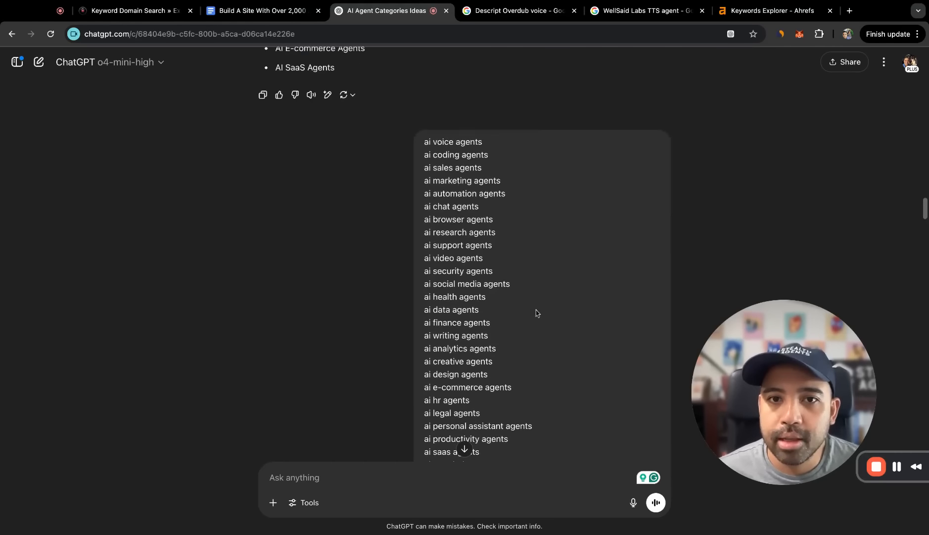
pyautogui.tripleClick(466, 250)
pyautogui.hotkey('ctrl', 'c')
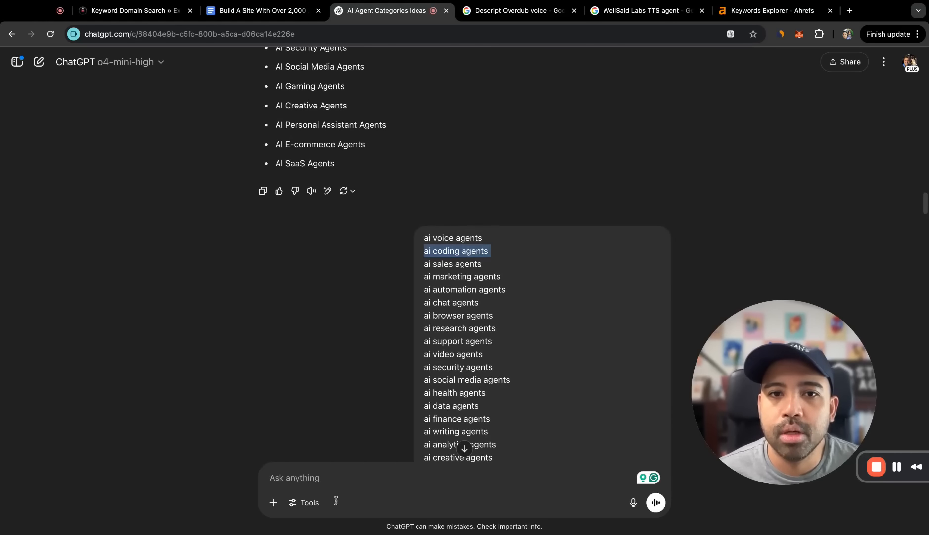
pyautogui.click(393, 484)
pyautogui.write('do')
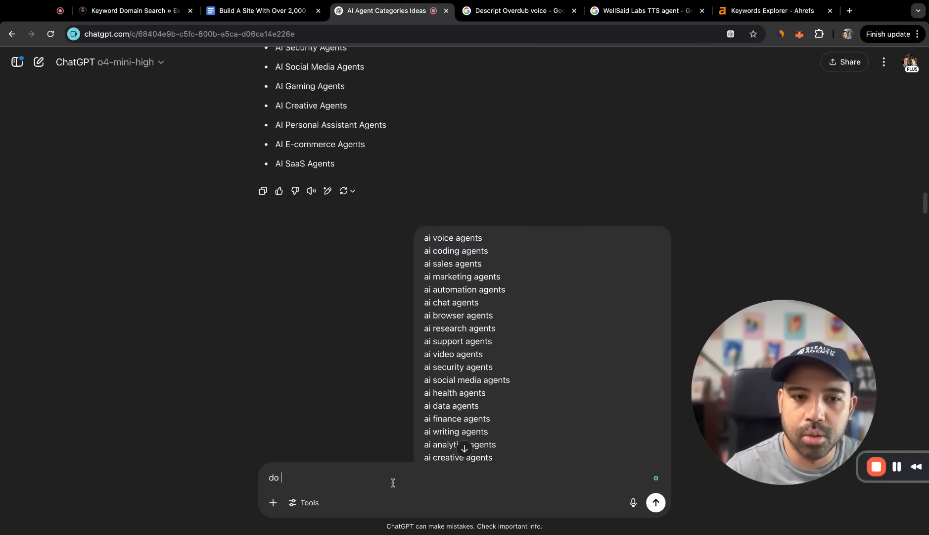
pyautogui.hotkey('ctrl', 'v')
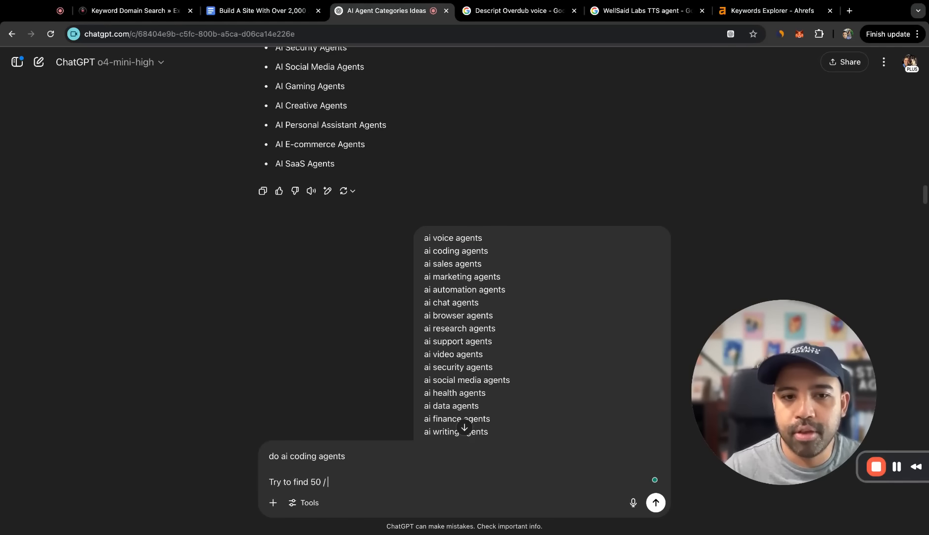
pyautogui.hotkey('shift', 'Return')
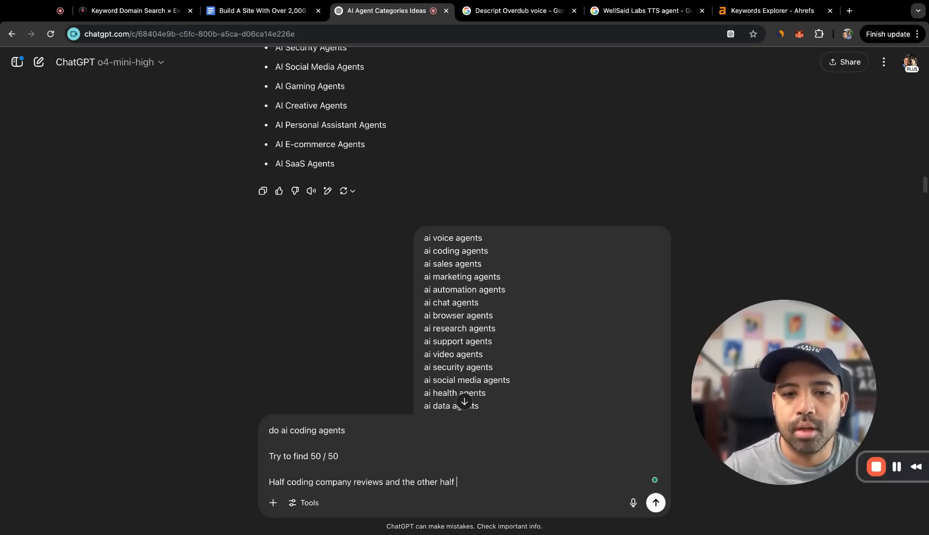
pyautogui.write('other keywords')
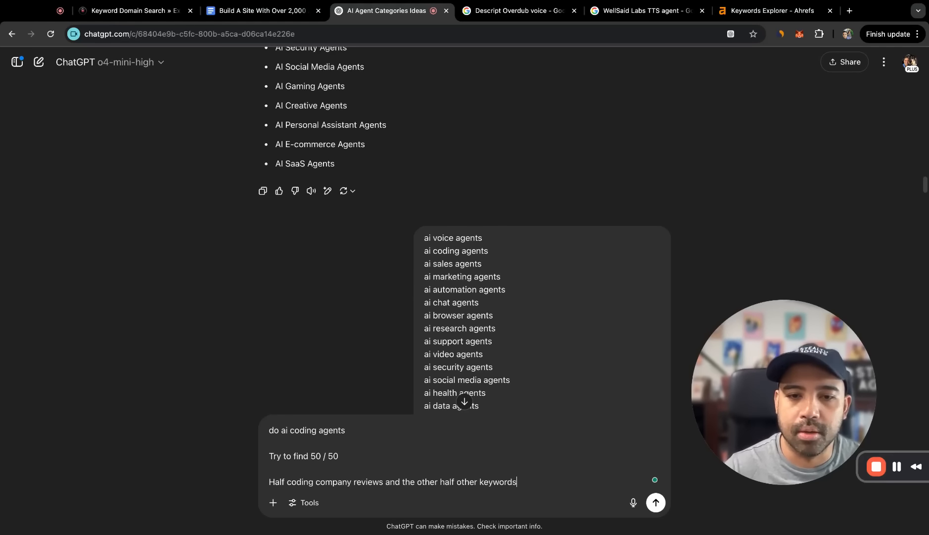
pyautogui.press('Return')
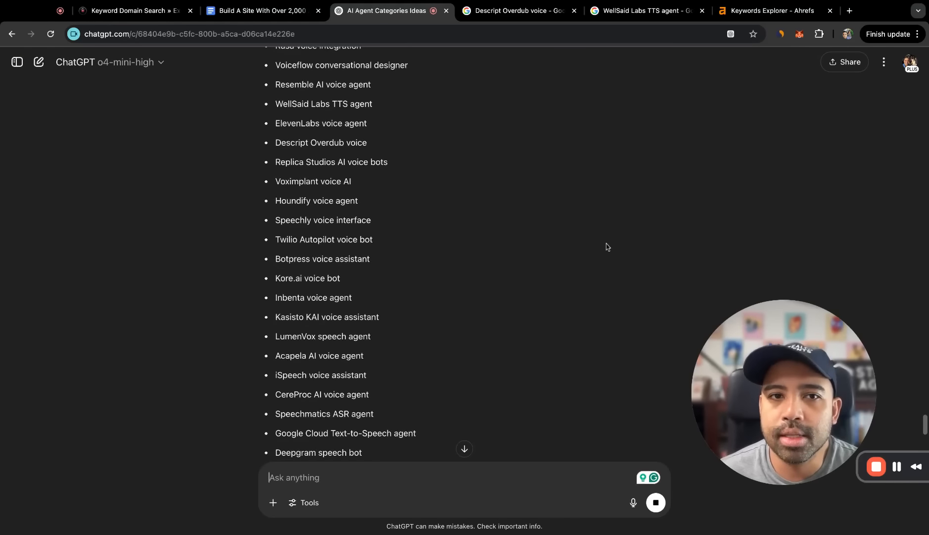
# - Copy "ai sales agents" from the earlier category list and return to the new reply
pyautogui.scroll(-10, 607, 245)
pyautogui.scroll(20, 608, 248)
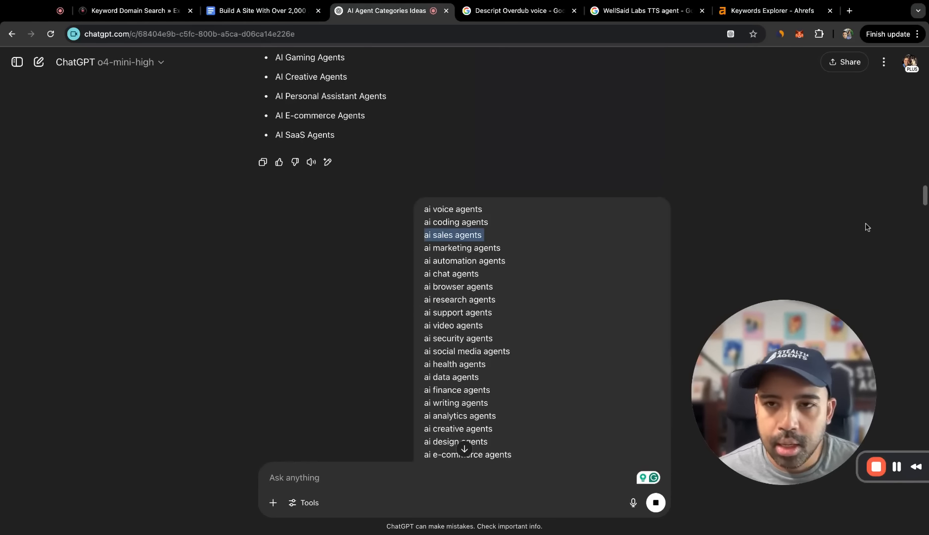
pyautogui.scroll(-20, 924, 193)
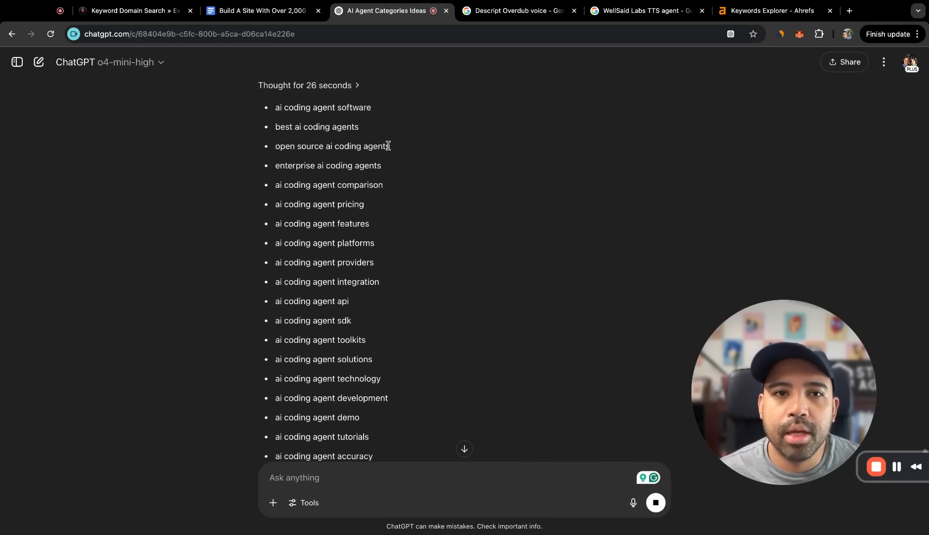
# - Examine the generated AI coding agent keywords and highlight the software review keywords through "Sourcegraph Cody review"
pyautogui.scroll(-2, 505, 319)
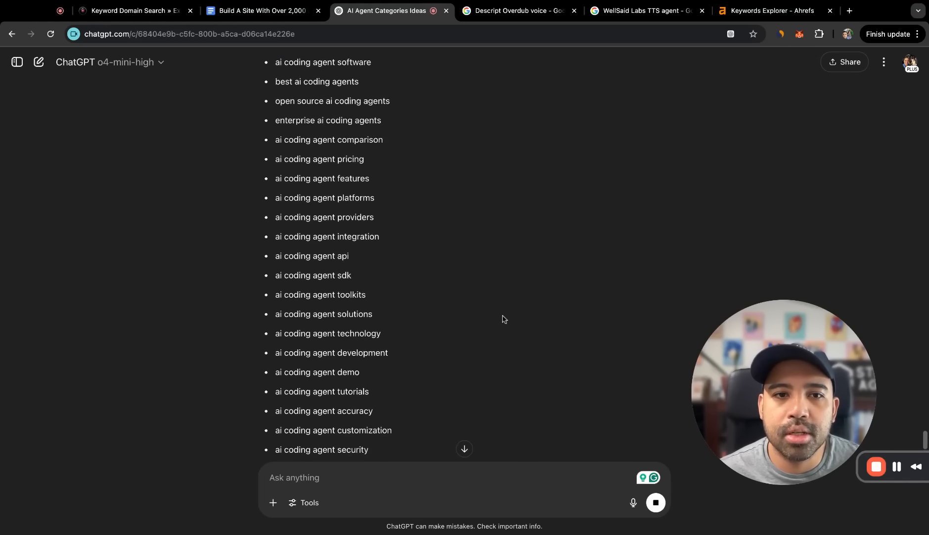
pyautogui.moveTo(283, 140); pyautogui.dragTo(441, 311)
pyautogui.scroll(-20, 467, 238)
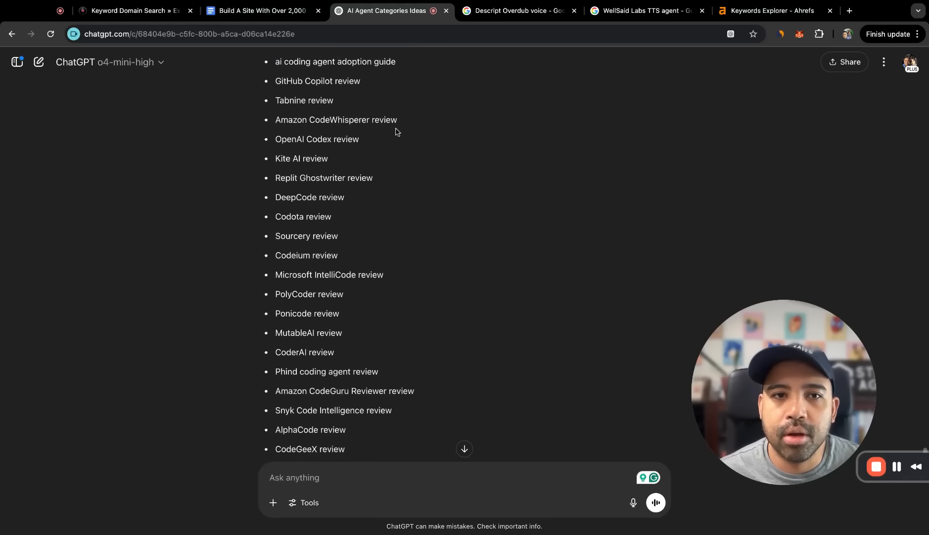
pyautogui.moveTo(398, 125); pyautogui.dragTo(446, 365)
pyautogui.scroll(-4, 421, 347)
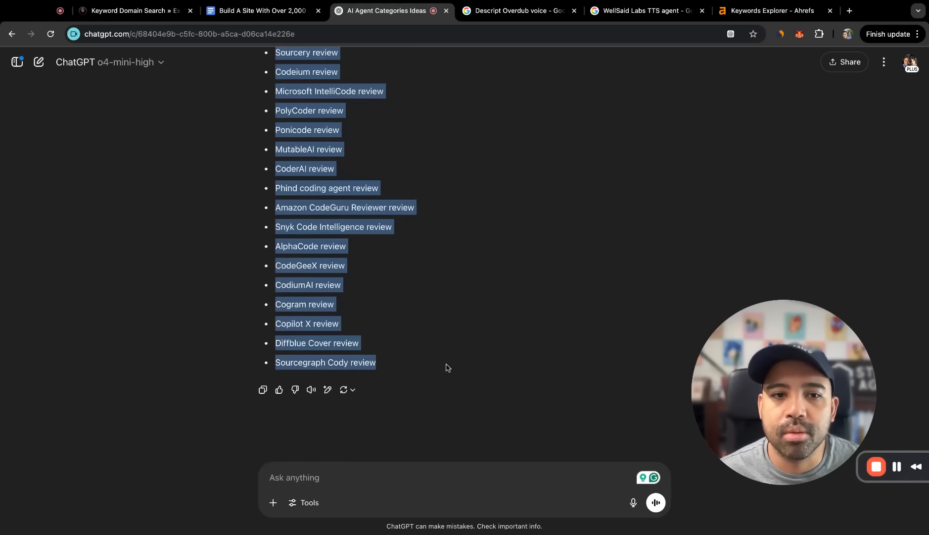
# - Send the follow-up prompt "Perfect! Let's do - ai sales agents"
pyautogui.click(447, 367)
pyautogui.write('PErfe')
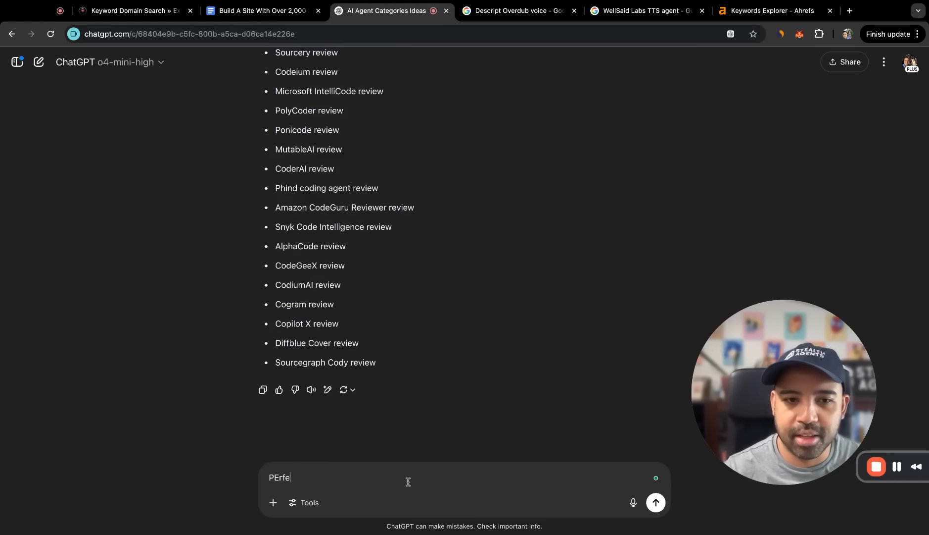
pyautogui.press('BackSpace')
pyautogui.write('erf')
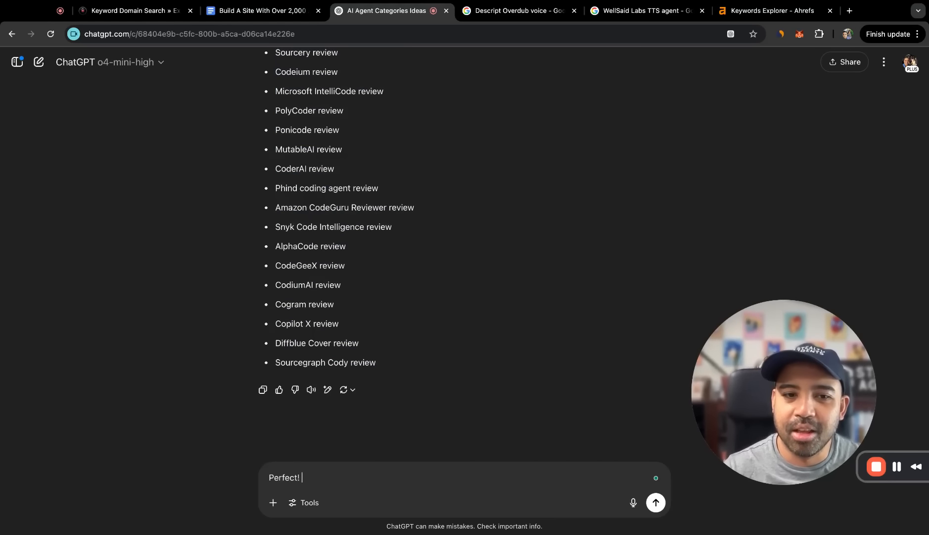
pyautogui.write("ect! Let's do - ai sales agents")
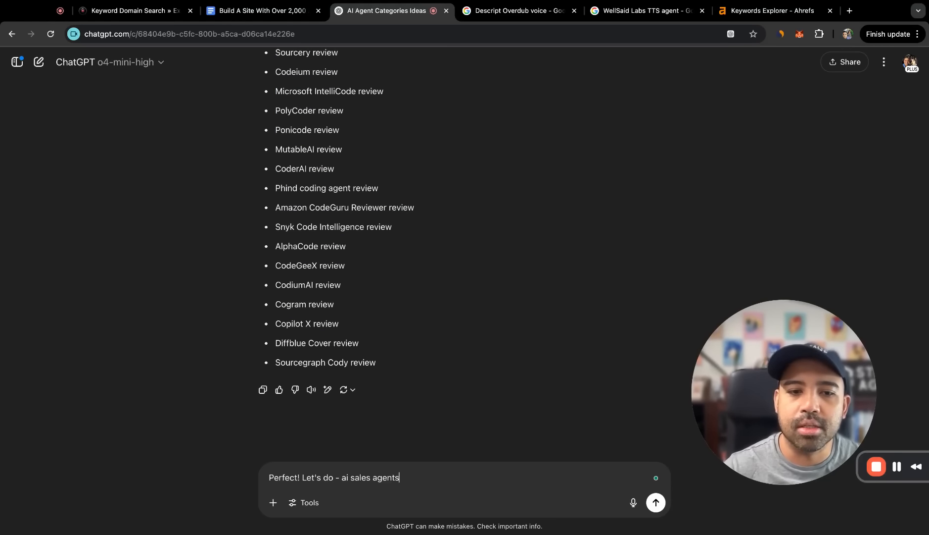
pyautogui.press('Return')
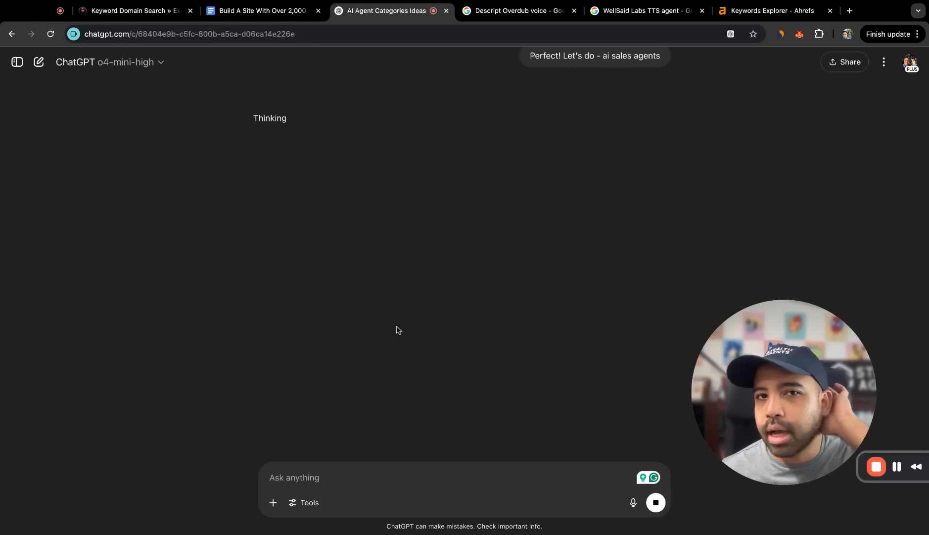
pyautogui.scroll(5, 514, 206)
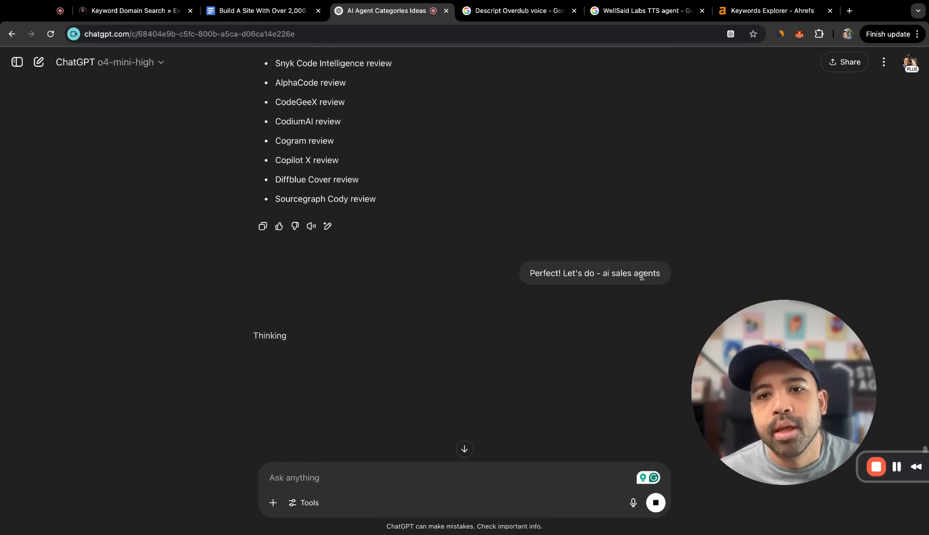
pyautogui.scroll(15, 442, 231)
pyautogui.scroll(3, 469, 240)
pyautogui.scroll(-15, 485, 251)
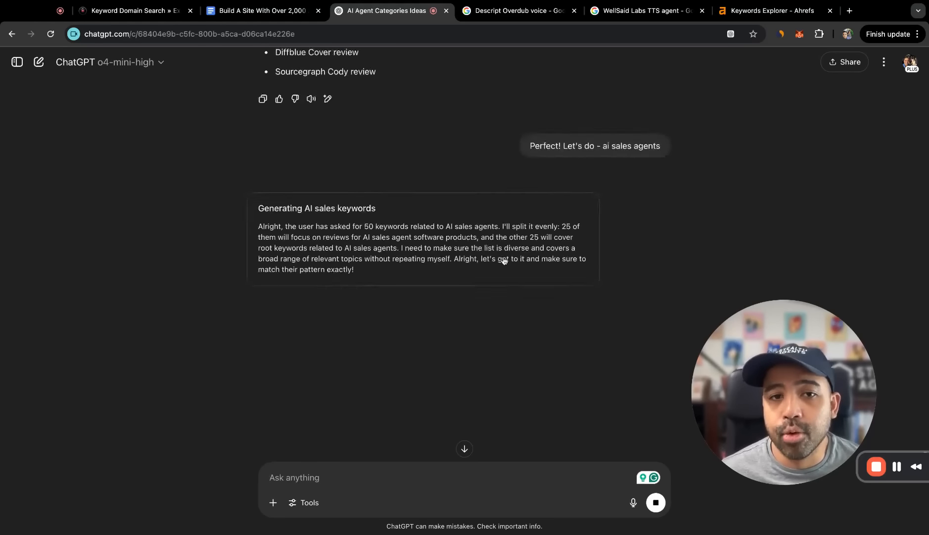
pyautogui.scroll(-3, 501, 257)
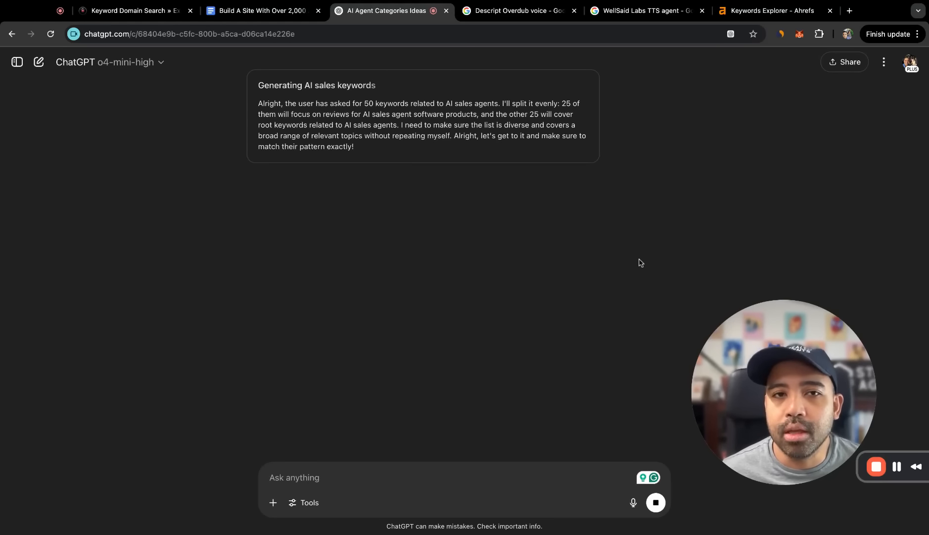
# - Switch to the Google Docs outline and highlight section "#3 - Building the articles on APR" and "2,000 Articles" in the title
pyautogui.click(262, 10)
pyautogui.scroll(-2, 369, 340)
pyautogui.moveTo(394, 349); pyautogui.dragTo(283, 310)
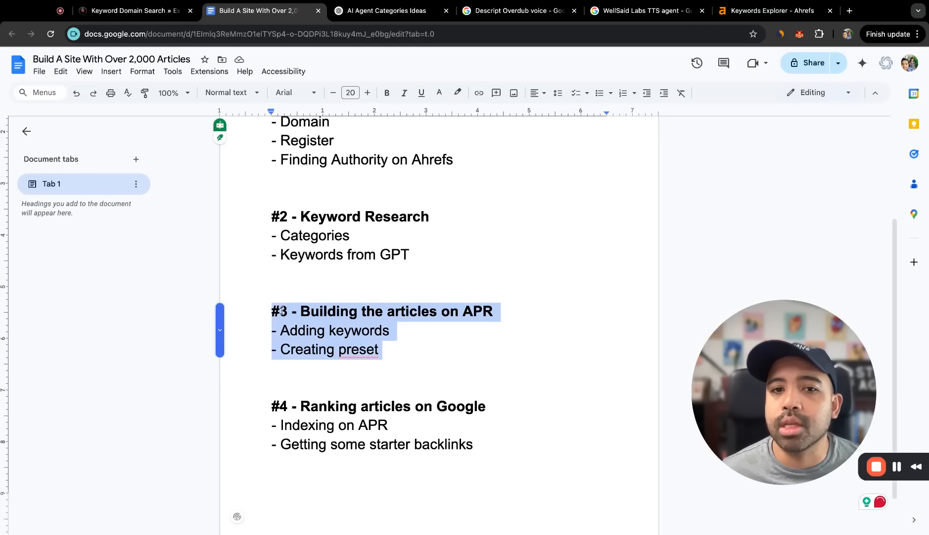
pyautogui.click(271, 298)
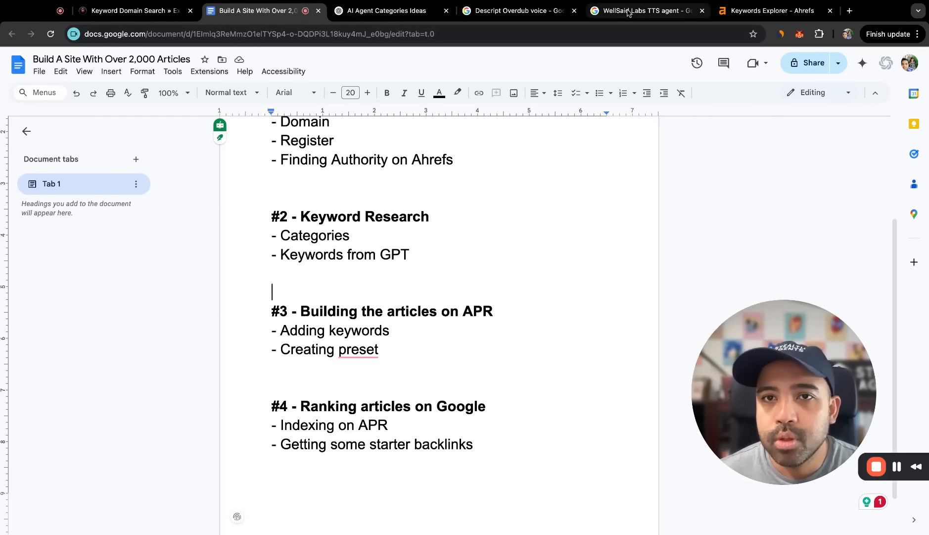
pyautogui.scroll(5, 476, 214)
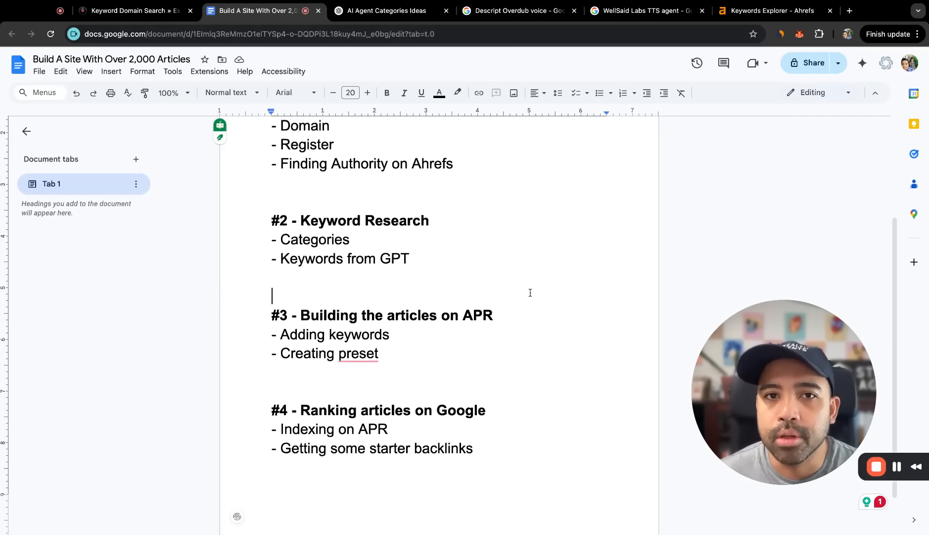
pyautogui.moveTo(471, 206); pyautogui.dragTo(593, 208)
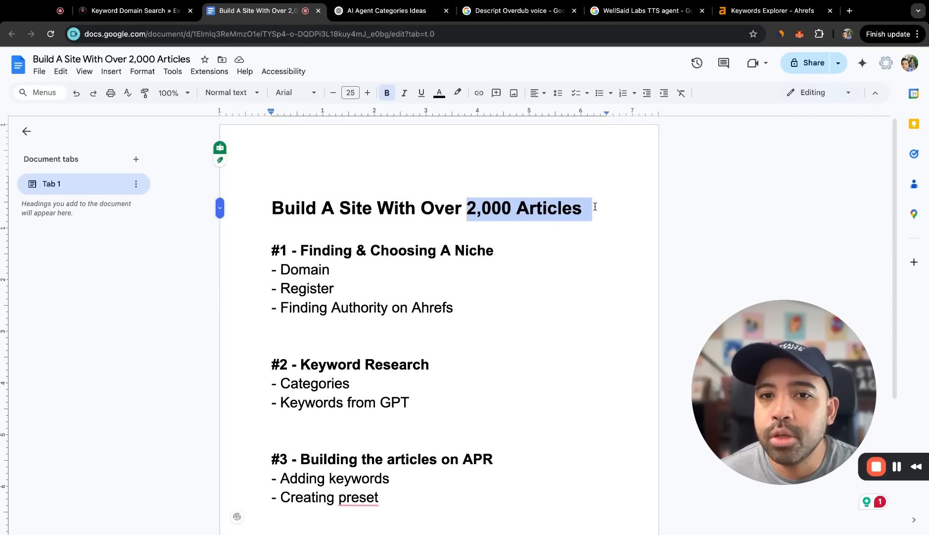
pyautogui.scroll(-5, 523, 336)
pyautogui.click(414, 295)
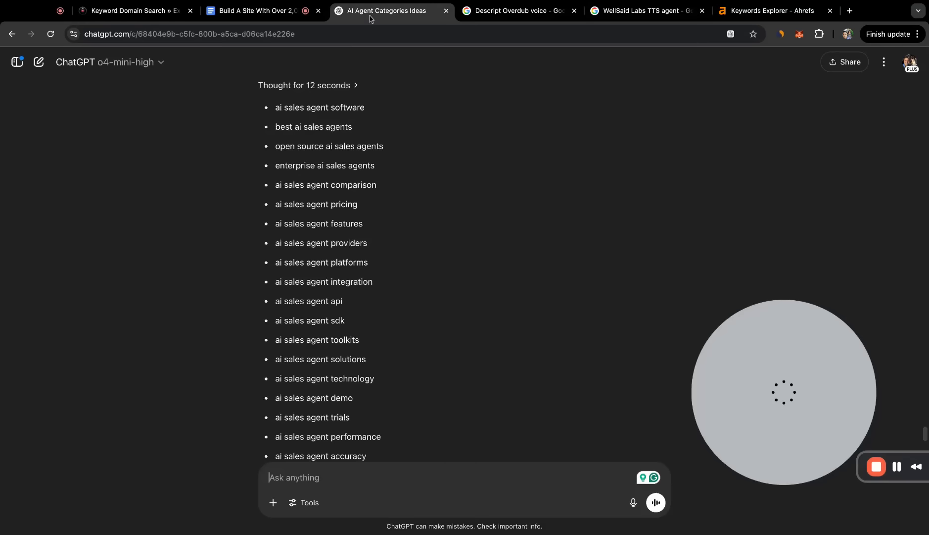
# - Return to ChatGPT and examine the AI sales agent keywords and reviews, comparing them with the earlier voice software list
pyautogui.click(361, 15)
pyautogui.scroll(-10, 472, 244)
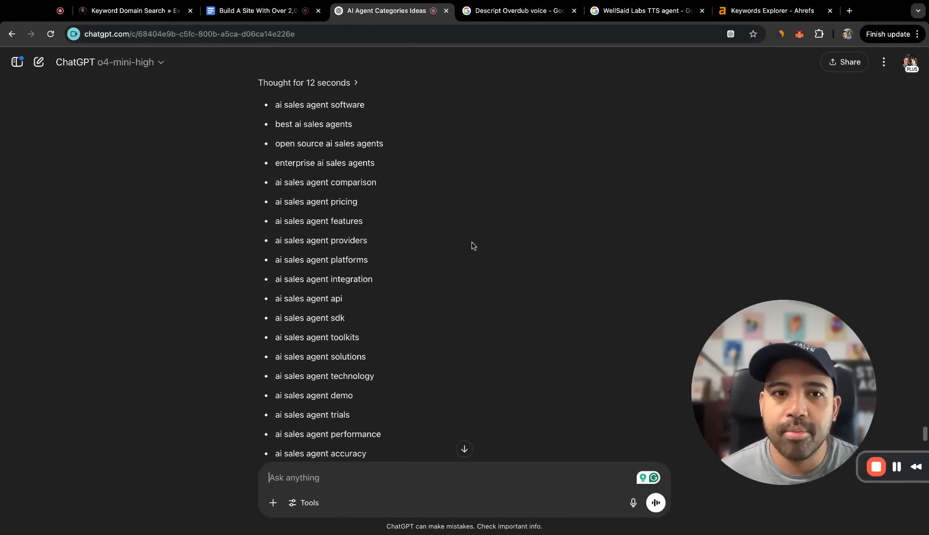
pyautogui.scroll(-15, 473, 292)
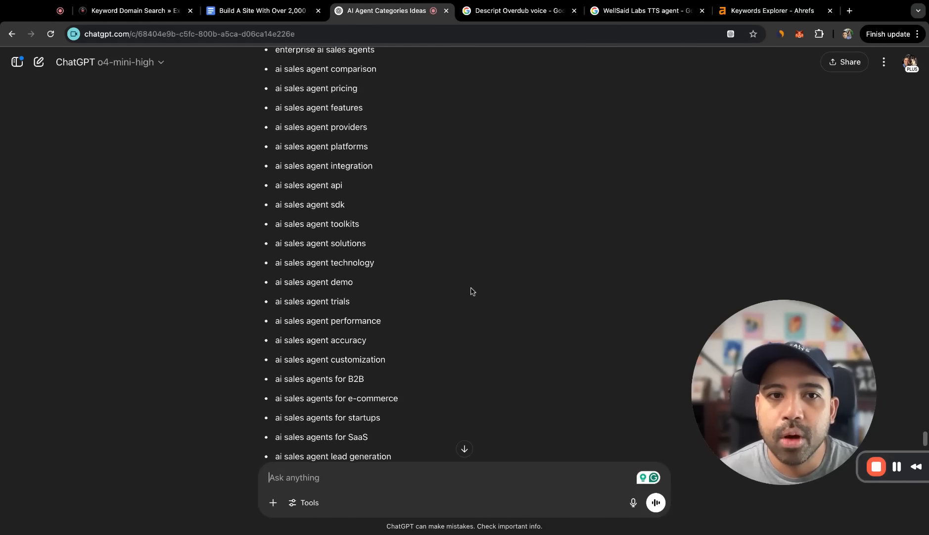
pyautogui.scroll(10, 495, 278)
pyautogui.scroll(-5, 550, 245)
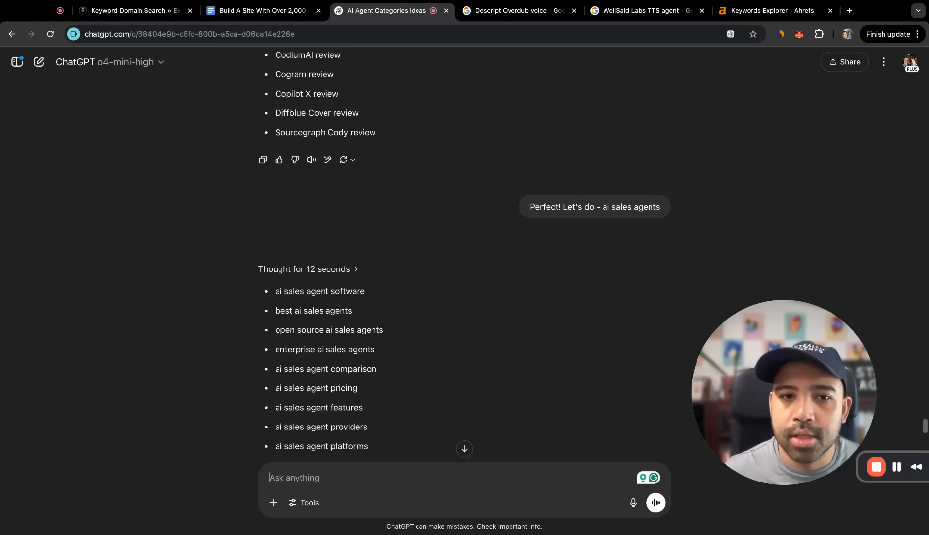
pyautogui.scroll(20, 525, 258)
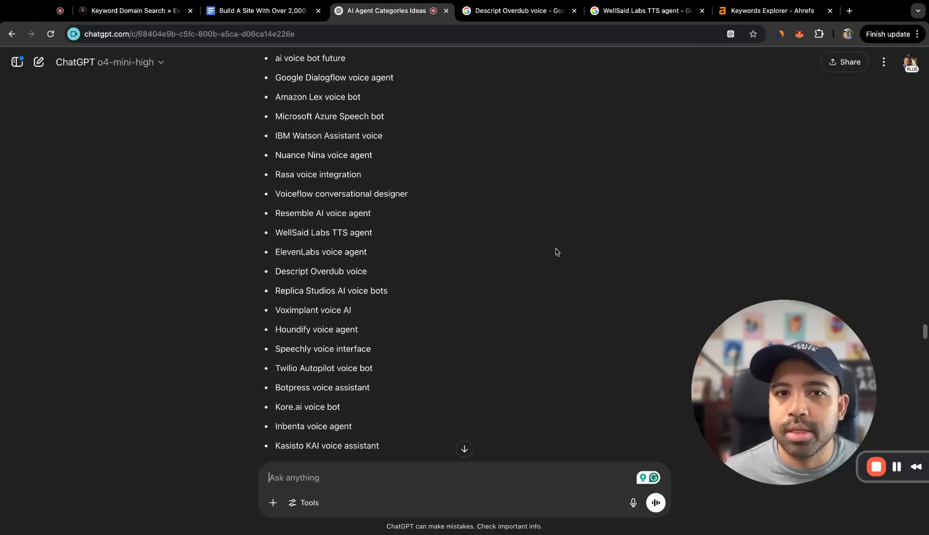
pyautogui.scroll(-8, 557, 253)
pyautogui.scroll(-20, 561, 251)
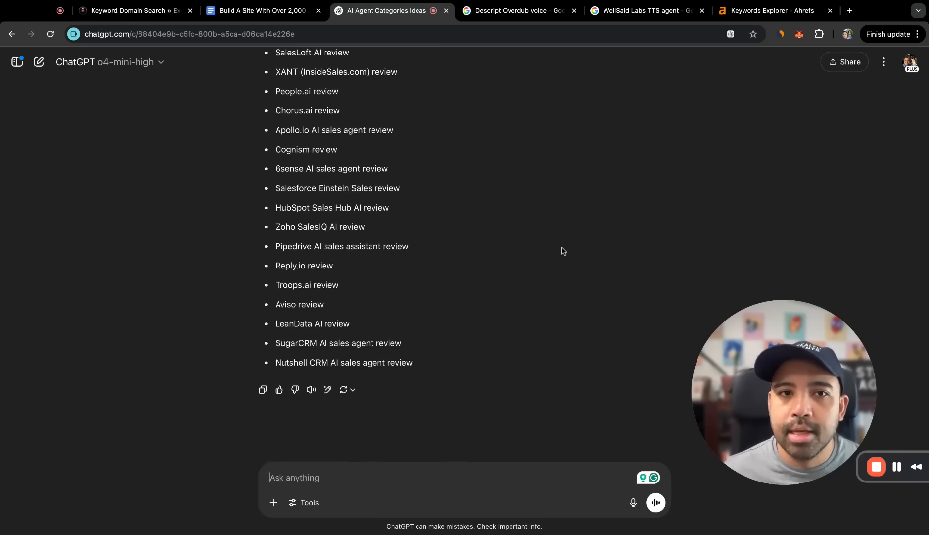
pyautogui.scroll(5, 562, 247)
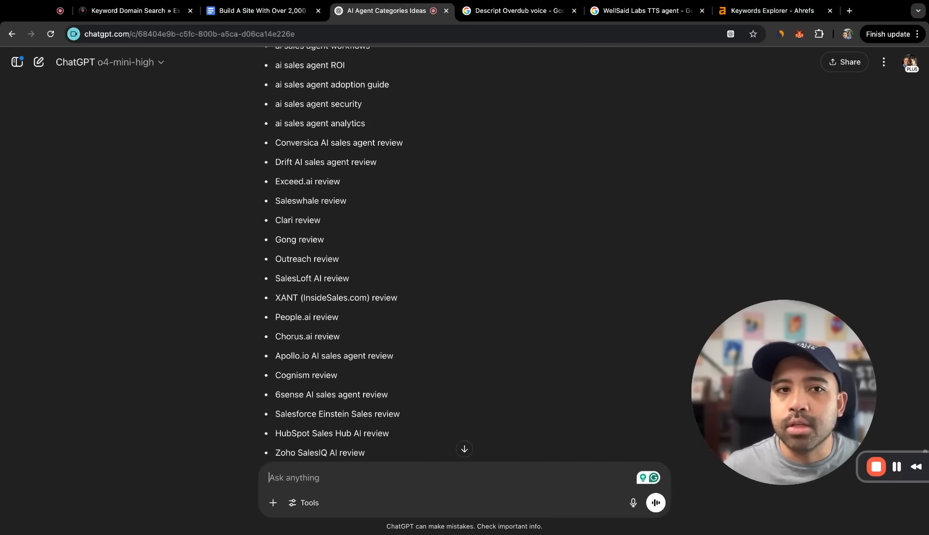
pyautogui.scroll(-5, 493, 283)
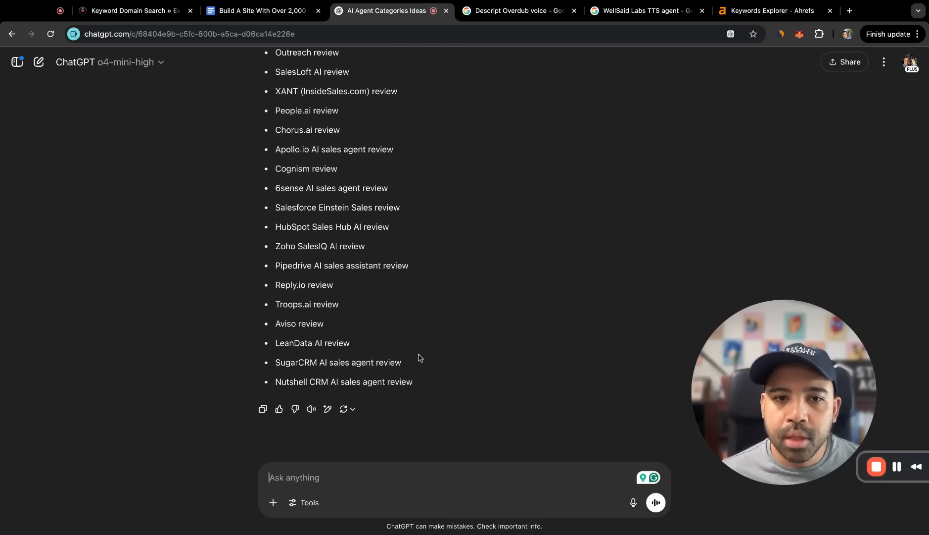
# - Highlight the sales keywords from "Nutshell CRM AI sales agent review" up to "ai sales agent lead generation", shrink the selection, and clear it
pyautogui.tripleClick(427, 384)
pyautogui.hotkey('shift', 'Up')
pyautogui.hotkey('shift', 'Up')
pyautogui.hotkey('shift', 'Up')
pyautogui.hotkey('shift', 'Up')
pyautogui.hotkey('shift', 'Up')
pyautogui.hotkey('shift', 'Up')
pyautogui.hotkey('shift', 'Up')
pyautogui.hotkey('shift', 'Up')
pyautogui.hotkey('shift', 'Up')
pyautogui.hotkey('shift', 'Up')
pyautogui.hotkey('shift', 'Up')
pyautogui.hotkey('shift', 'Up')
pyautogui.hotkey('shift', 'Up')
pyautogui.hotkey('shift', 'Up')
pyautogui.hotkey('shift', 'Up')
pyautogui.hotkey('shift', 'Up')
pyautogui.hotkey('shift', 'Up')
pyautogui.hotkey('shift', 'Up')
pyautogui.hotkey('shift', 'Up')
pyautogui.hotkey('shift', 'Up')
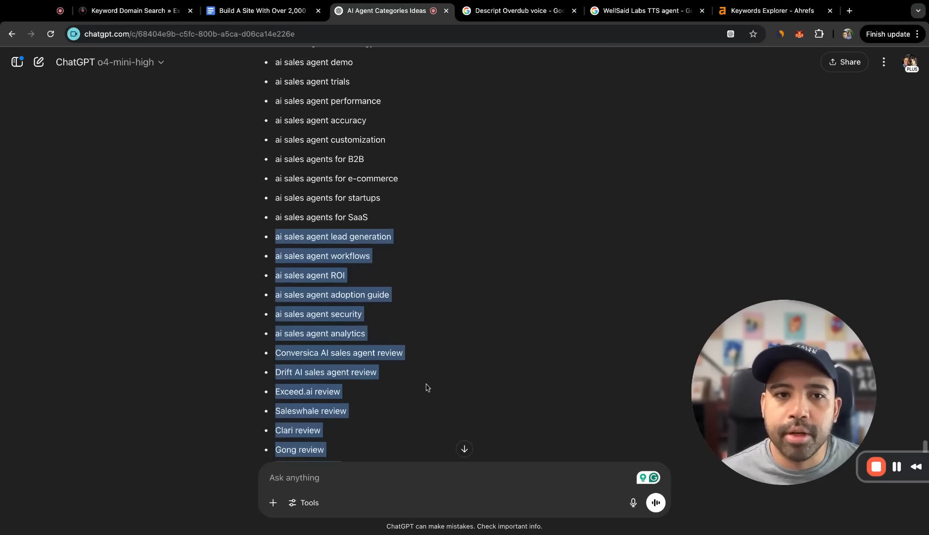
pyautogui.hotkey('shift', 'Down')
pyautogui.hotkey('shift', 'Down')
pyautogui.hotkey('shift', 'Down')
pyautogui.hotkey('shift', 'Down')
pyautogui.hotkey('shift', 'Down')
pyautogui.hotkey('shift', 'Down')
pyautogui.hotkey('shift', 'Down')
pyautogui.hotkey('shift', 'Down')
pyautogui.hotkey('shift', 'Down')
pyautogui.hotkey('shift', 'Down')
pyautogui.hotkey('shift', 'Down')
pyautogui.hotkey('shift', 'Down')
pyautogui.hotkey('shift', 'Down')
pyautogui.hotkey('shift', 'Down')
pyautogui.hotkey('shift', 'Down')
pyautogui.hotkey('shift', 'Down')
pyautogui.hotkey('shift', 'Down')
pyautogui.hotkey('shift', 'Down')
pyautogui.hotkey('shift', 'Down')
pyautogui.hotkey('shift', 'Down')
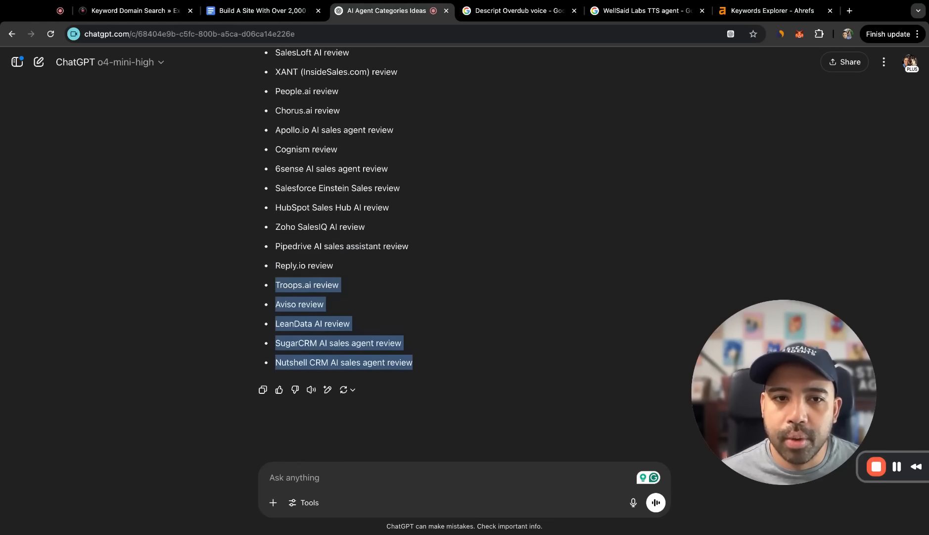
pyautogui.click(399, 266)
# - Copy "ai marketing agents" from the category list in the earlier message and send it as the follow-up prompt
pyautogui.scroll(10, 468, 304)
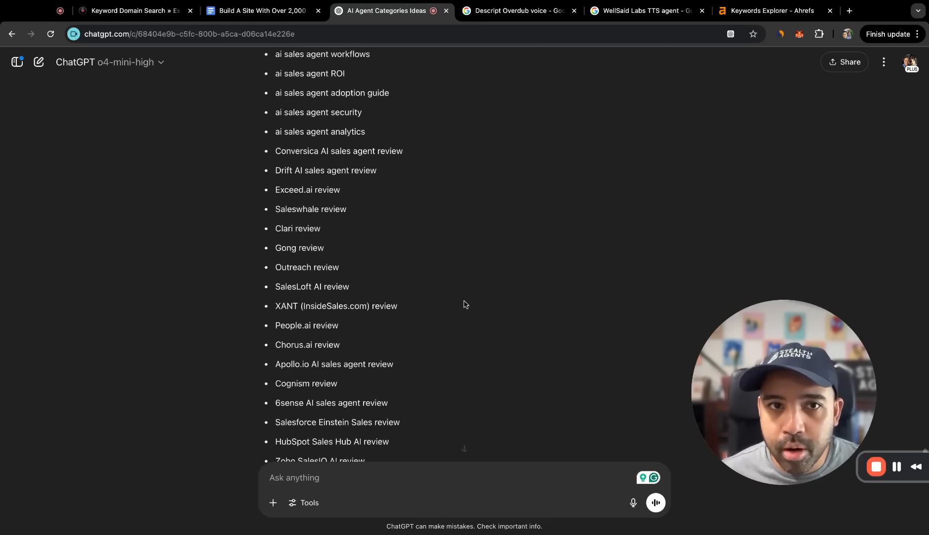
pyautogui.scroll(15, 460, 301)
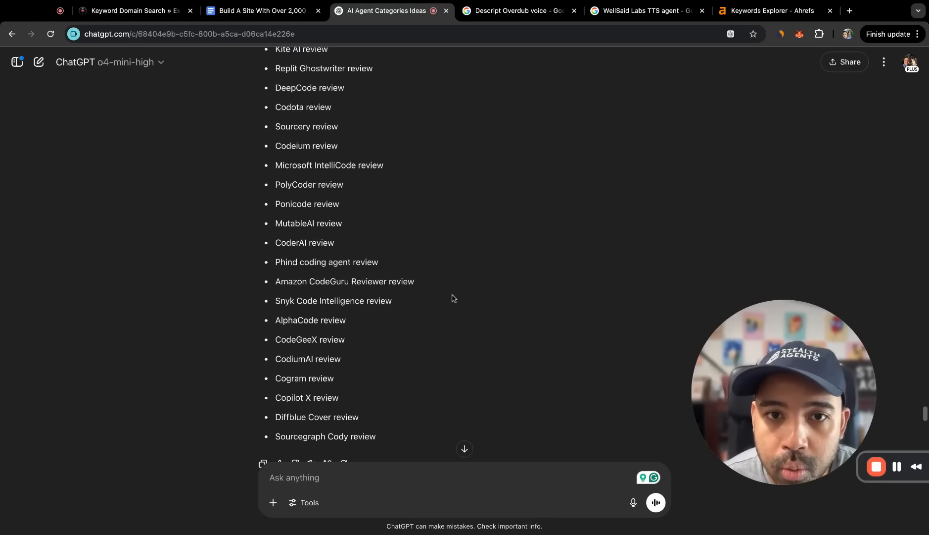
pyautogui.scroll(20, 456, 298)
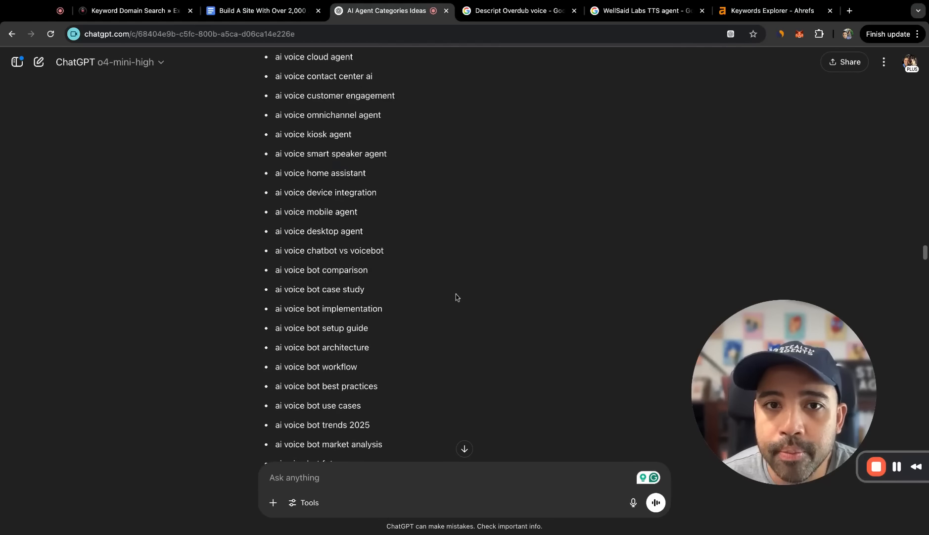
pyautogui.scroll(15, 457, 294)
pyautogui.scroll(-2, 461, 249)
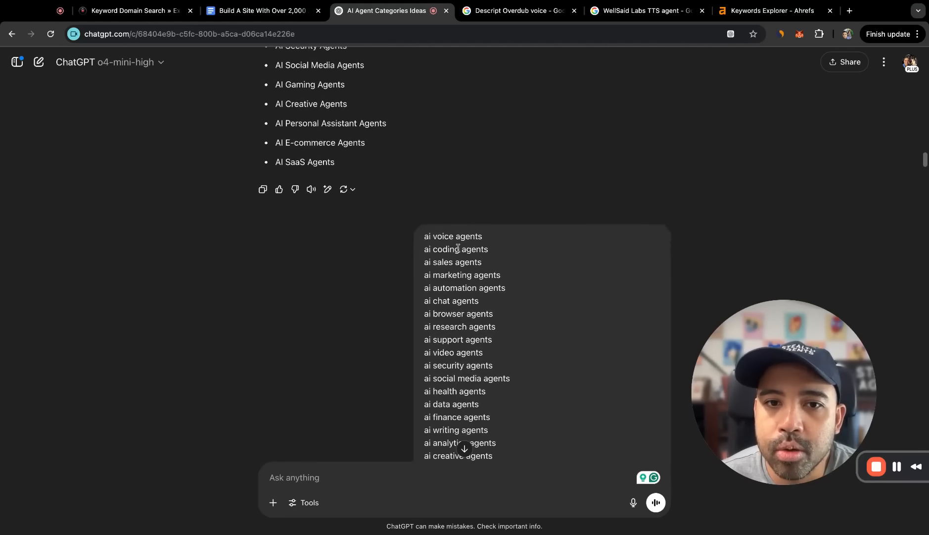
pyautogui.tripleClick(468, 276)
pyautogui.press('super+c')
pyautogui.click(460, 478)
pyautogui.press('super+v')
pyautogui.press('Return')
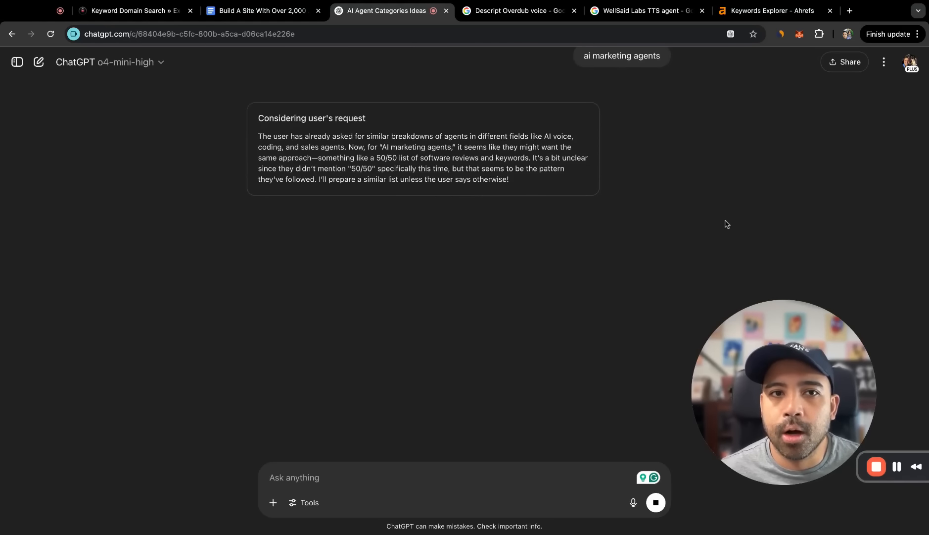
# - Switch to the Google Docs outline, highlight section "#3 - Building the articles on APR", and clear the selection
pyautogui.click(270, 11)
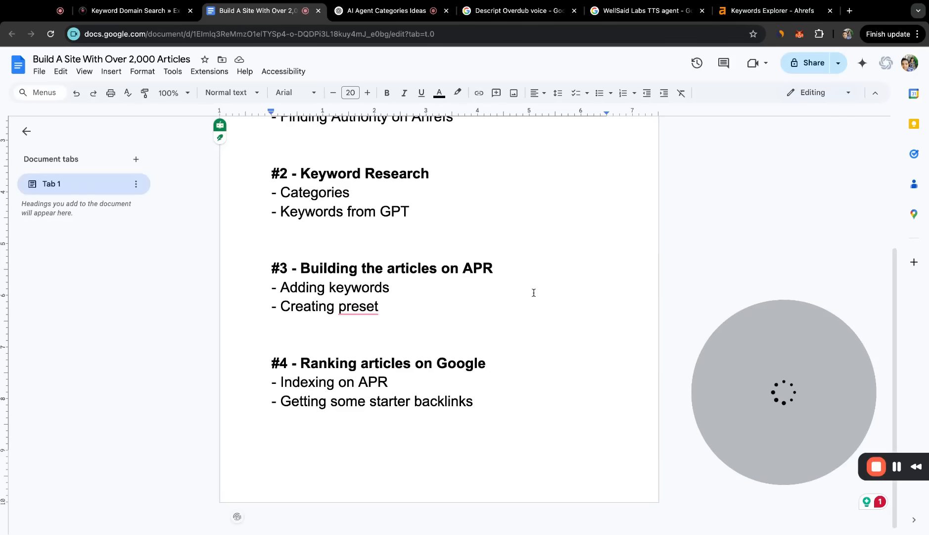
pyautogui.moveTo(405, 306)
pyautogui.mouseDown()
pyautogui.moveTo(307, 288)
pyautogui.moveTo(272, 268)
pyautogui.moveTo(270, 253)
pyautogui.moveTo(424, 308)
pyautogui.mouseUp()
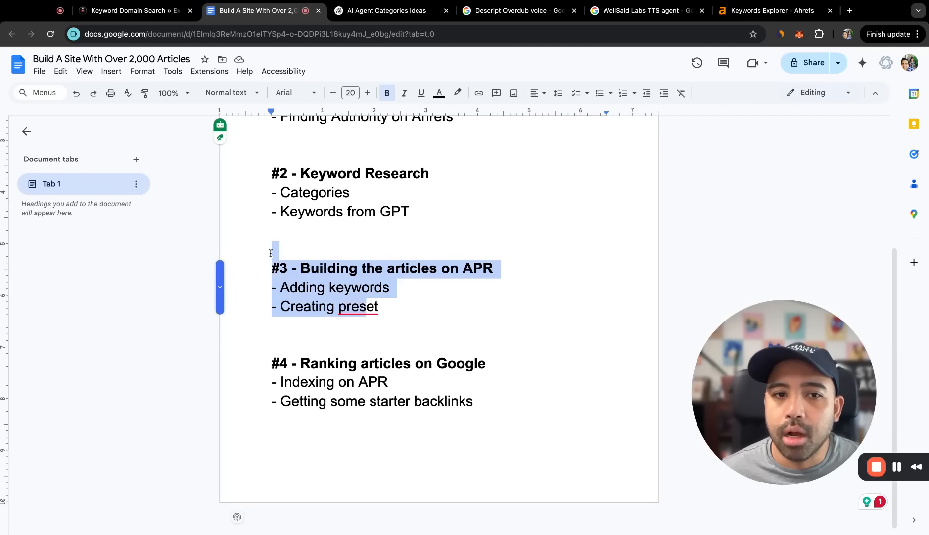
pyautogui.click(425, 308)
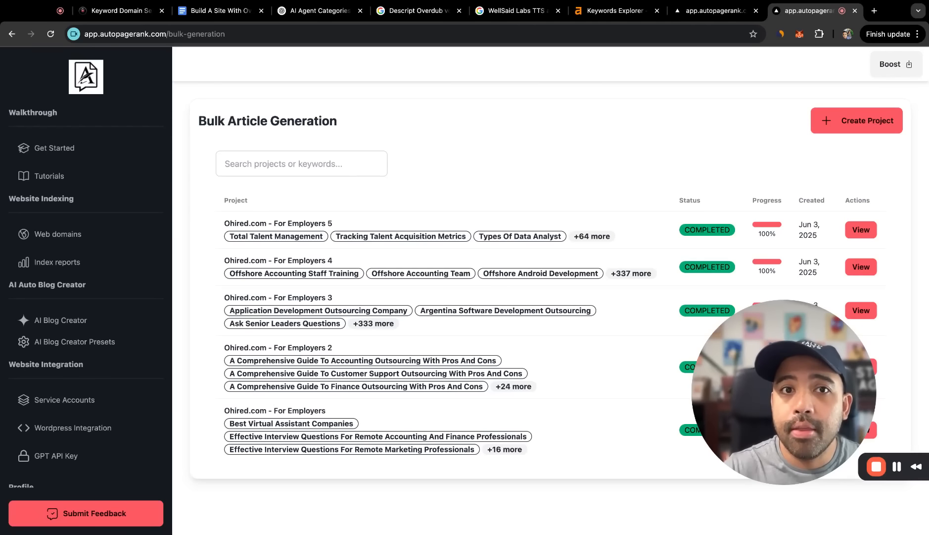
# - Bring up the AutoPageRank presets page, and open the Ohired.com preset for editing in the other AutoPageRank tab as a reference
pyautogui.click(105, 353)
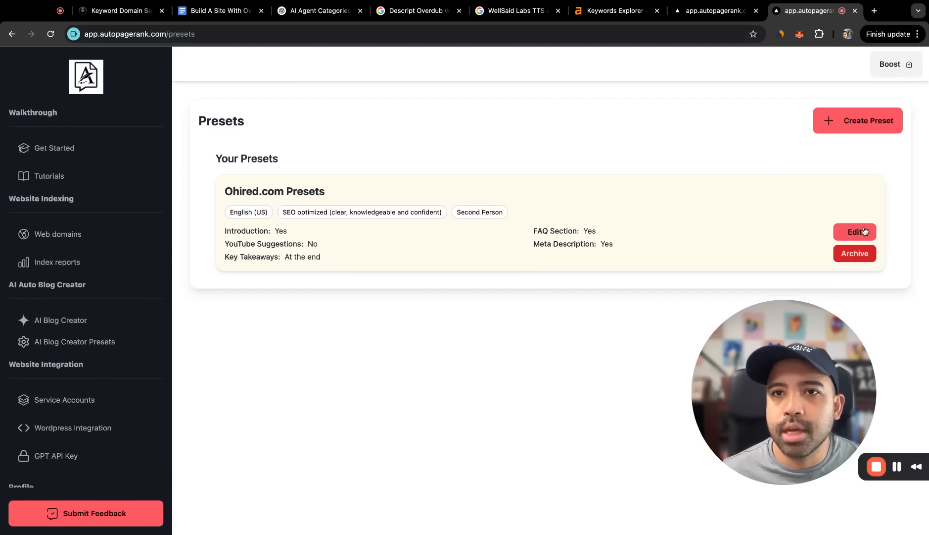
pyautogui.hotkey('ctrl', 'shift', 'Tab')
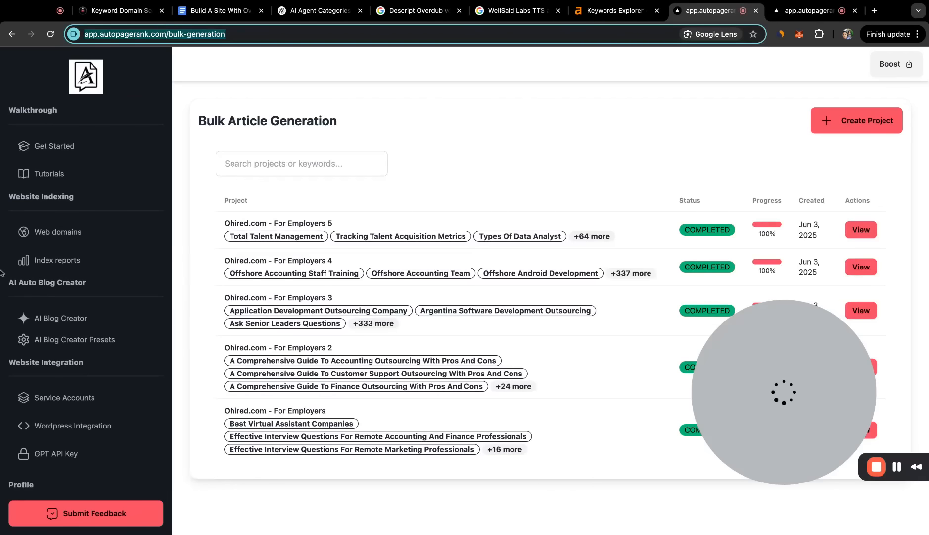
pyautogui.click(64, 325)
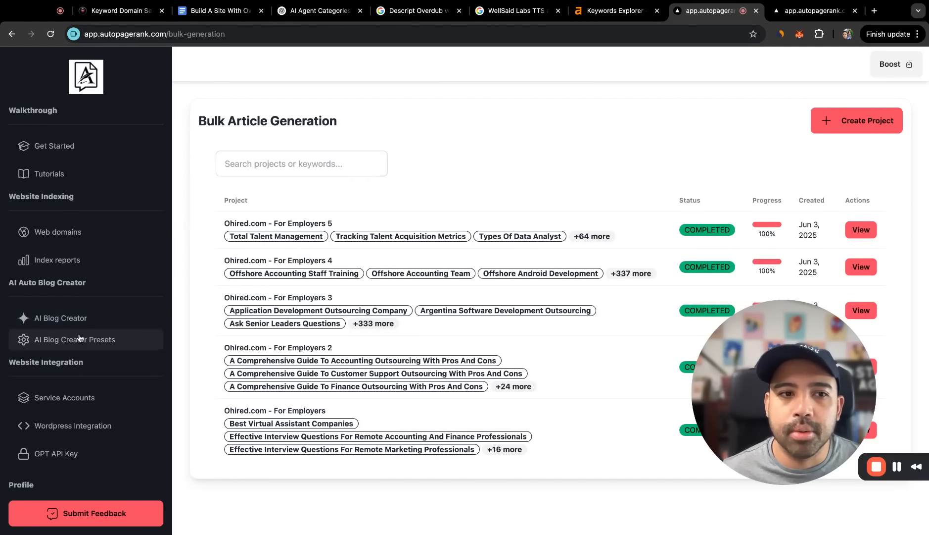
pyautogui.click(78, 339)
pyautogui.click(851, 231)
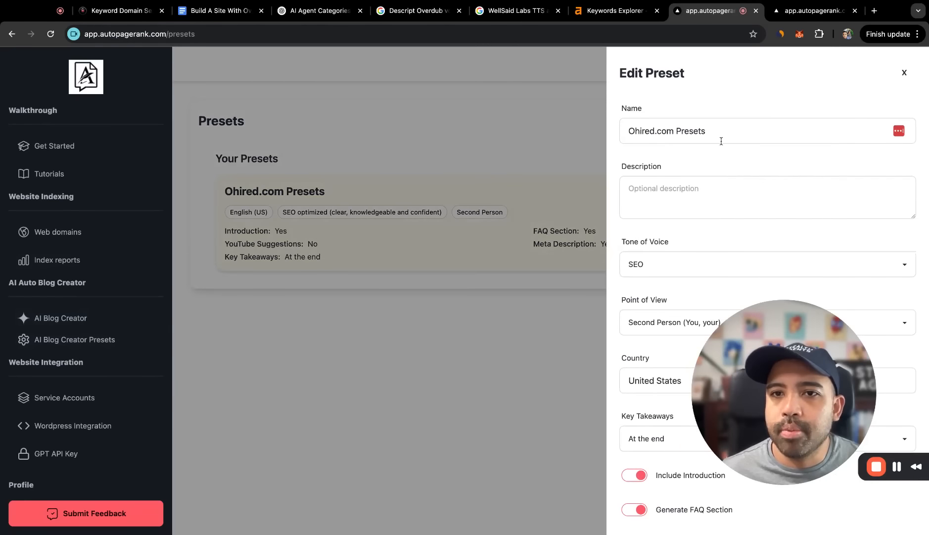
# - Start a new preset named "GPTsAIAgents.com" with the description "Preset for GPTsAIAgents.com" in the second AutoPageRank tab
pyautogui.click(800, 14)
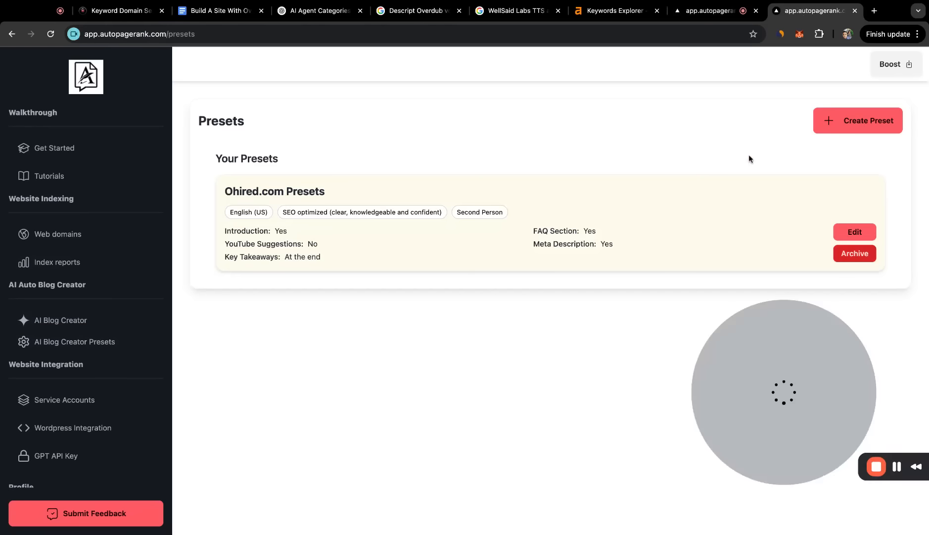
pyautogui.click(843, 124)
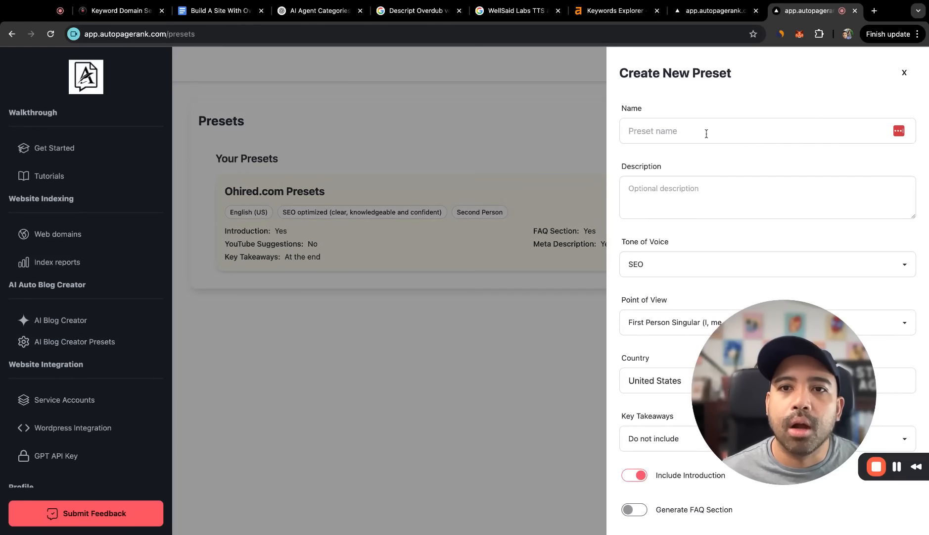
pyautogui.click(707, 132)
pyautogui.write('GPTs')
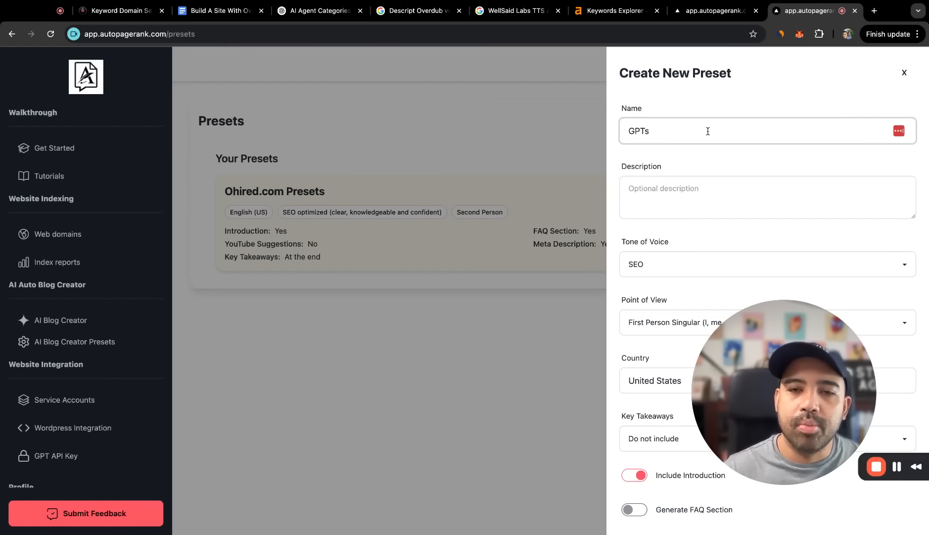
pyautogui.write('AIAgents.com')
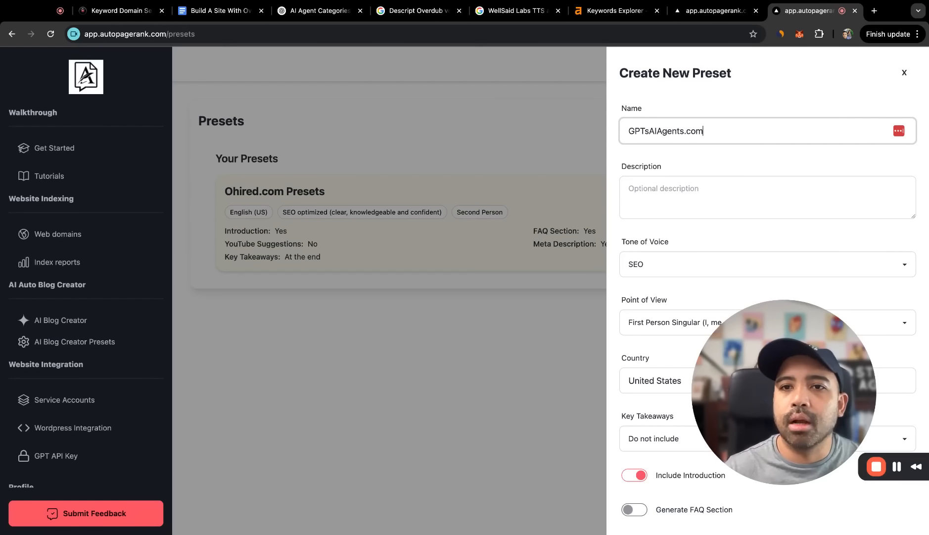
pyautogui.click(629, 215)
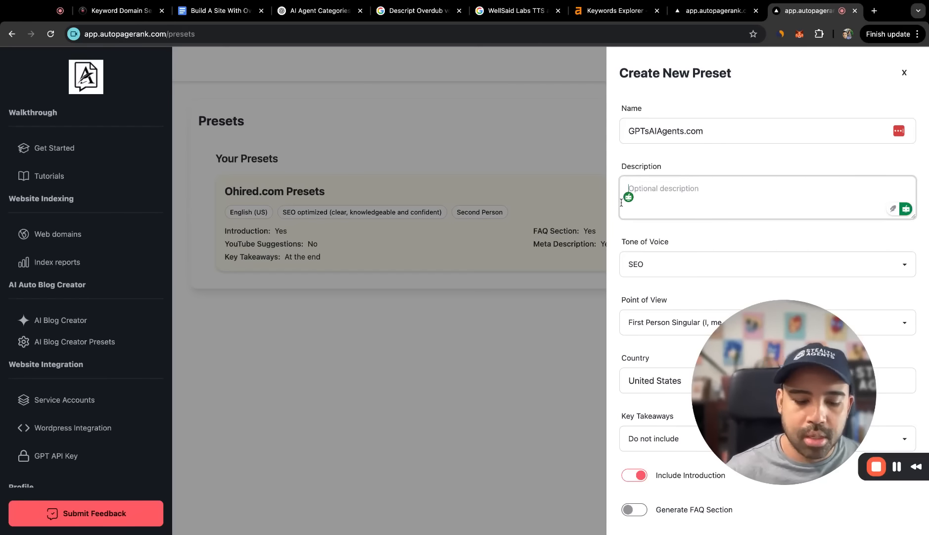
pyautogui.write('Preset for GPT')
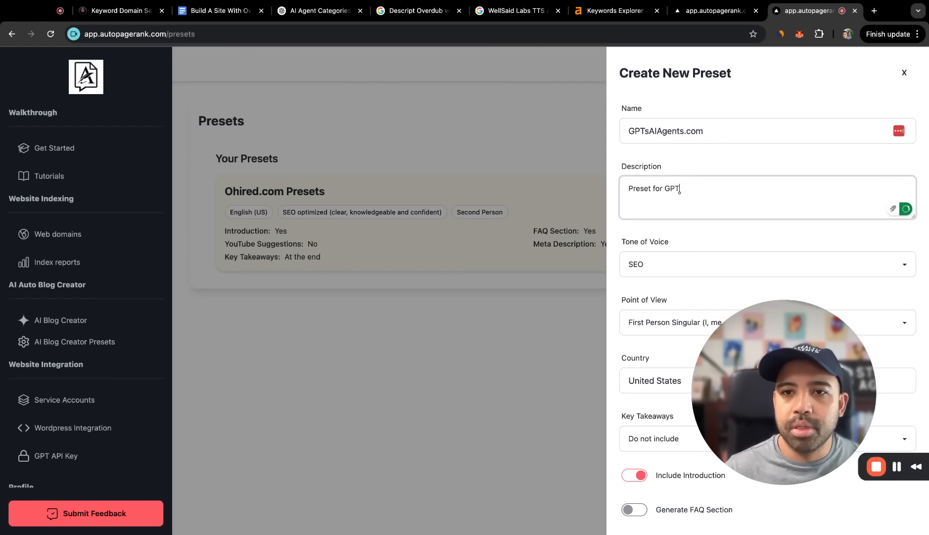
pyautogui.write('sAI')
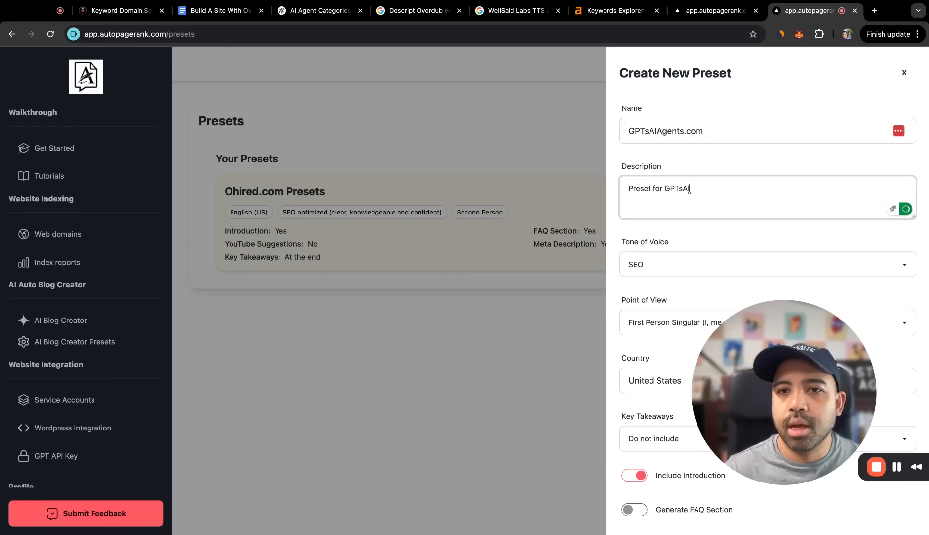
pyautogui.write('Agents.com')
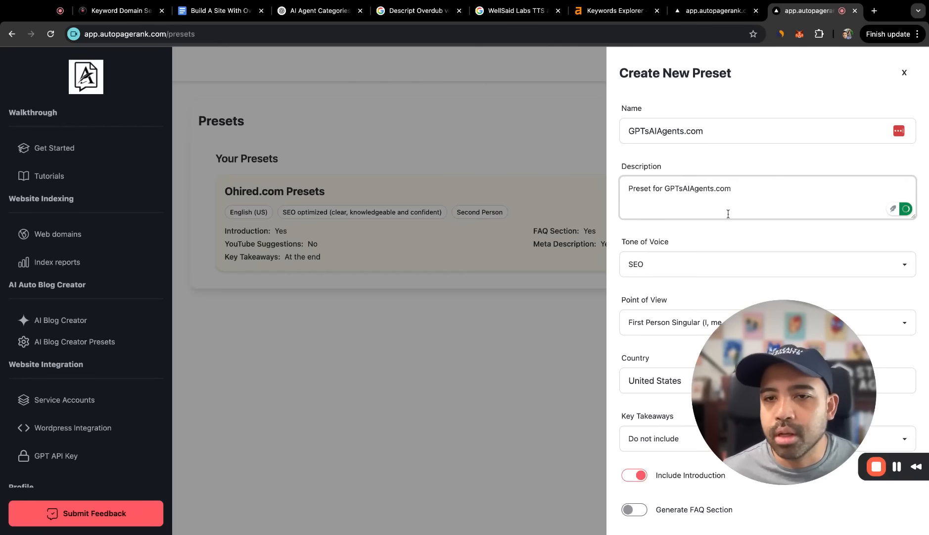
# - Set the new preset's point of view to First Person Plural (We, us, our) and its key takeaways to At the end
pyautogui.scroll(-2, 728, 214)
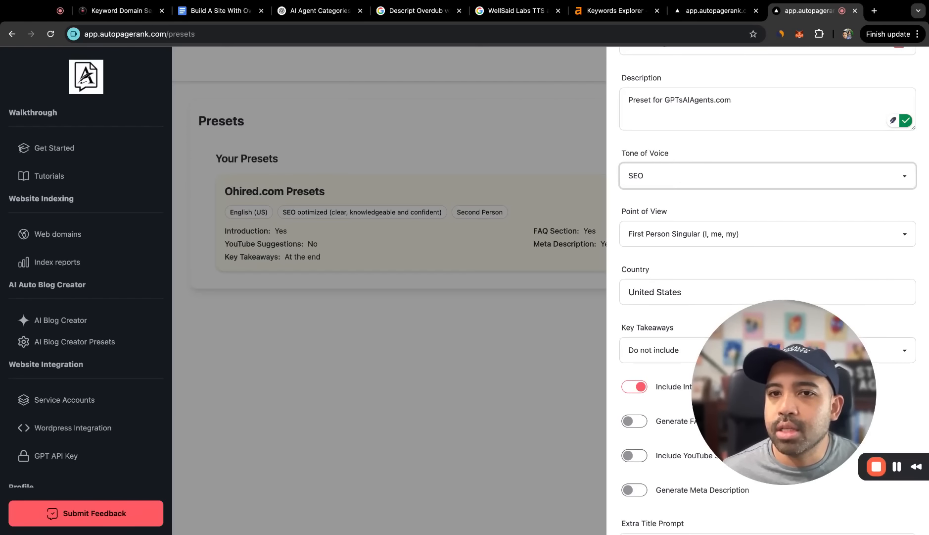
pyautogui.scroll(-2, 643, 228)
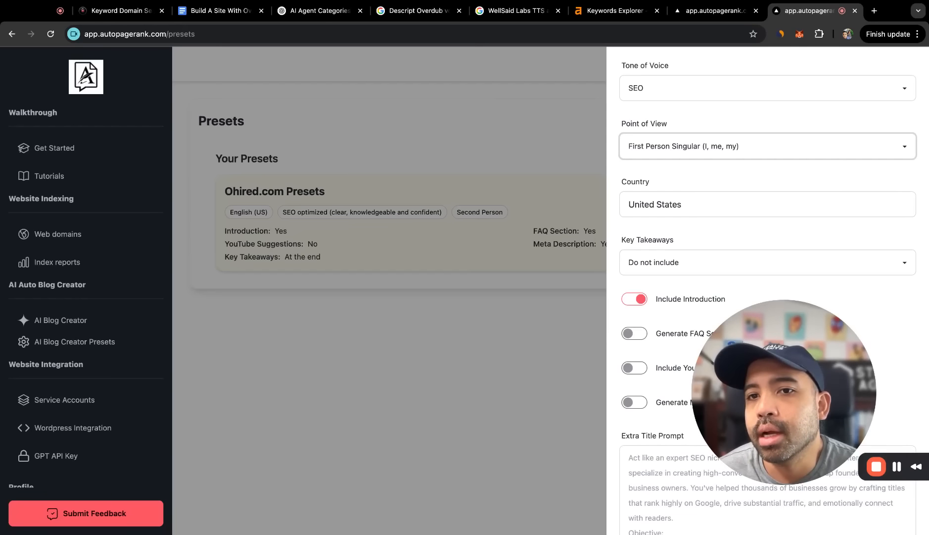
pyautogui.click(687, 168)
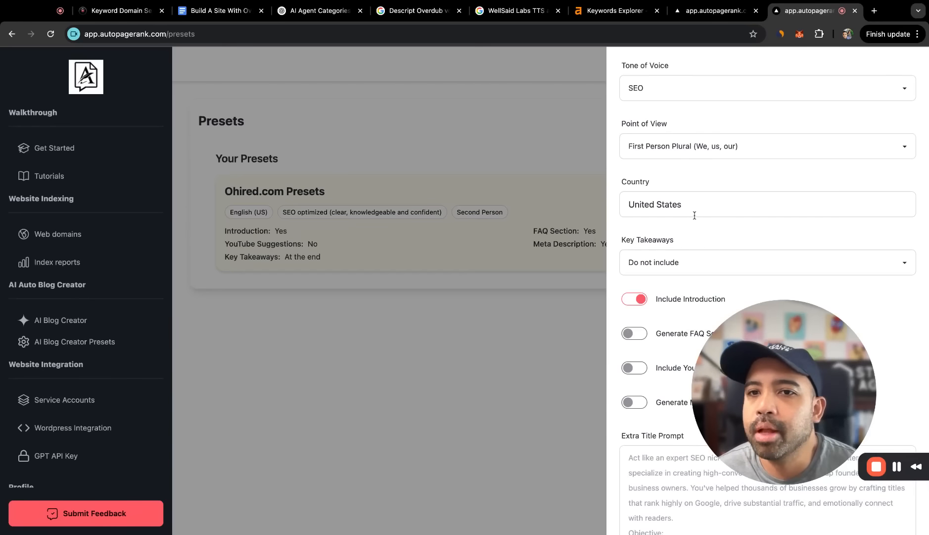
pyautogui.scroll(-3, 666, 220)
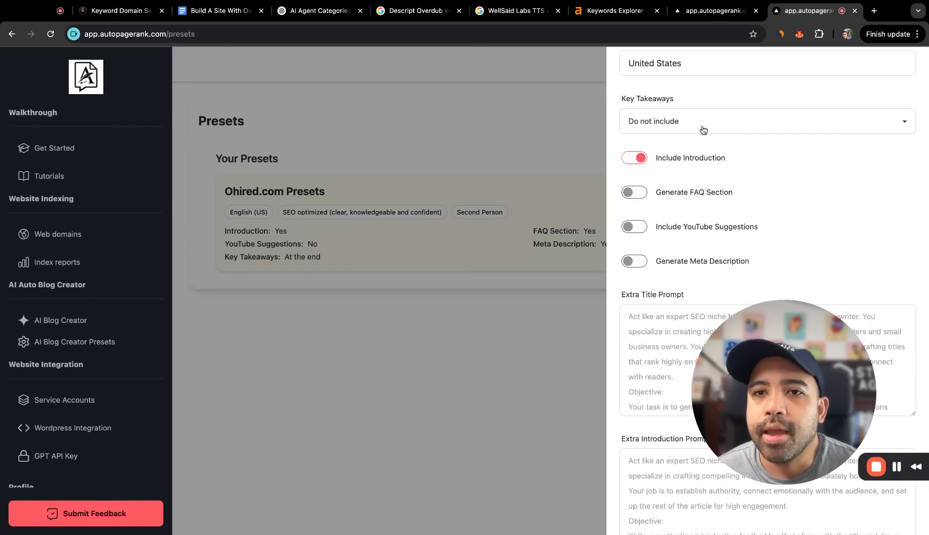
pyautogui.click(671, 122)
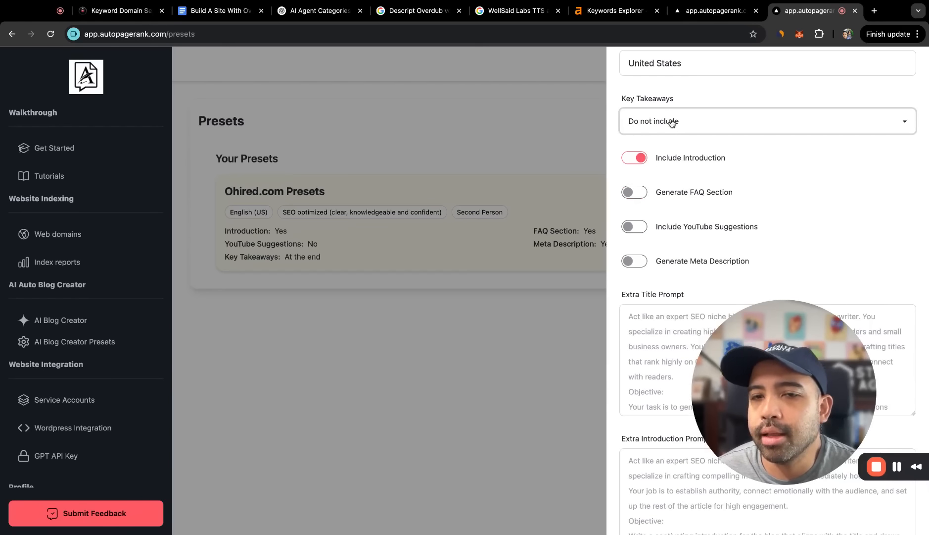
pyautogui.click(691, 146)
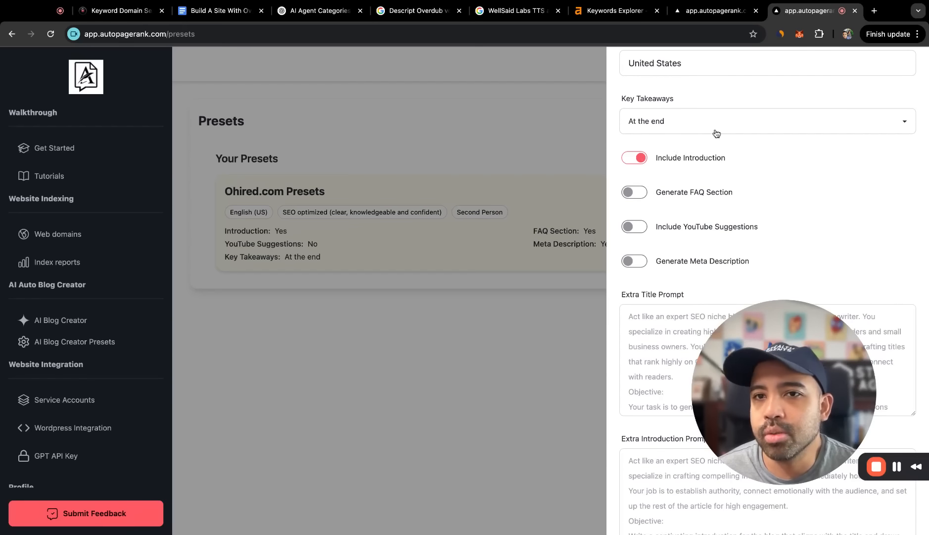
pyautogui.click(701, 129)
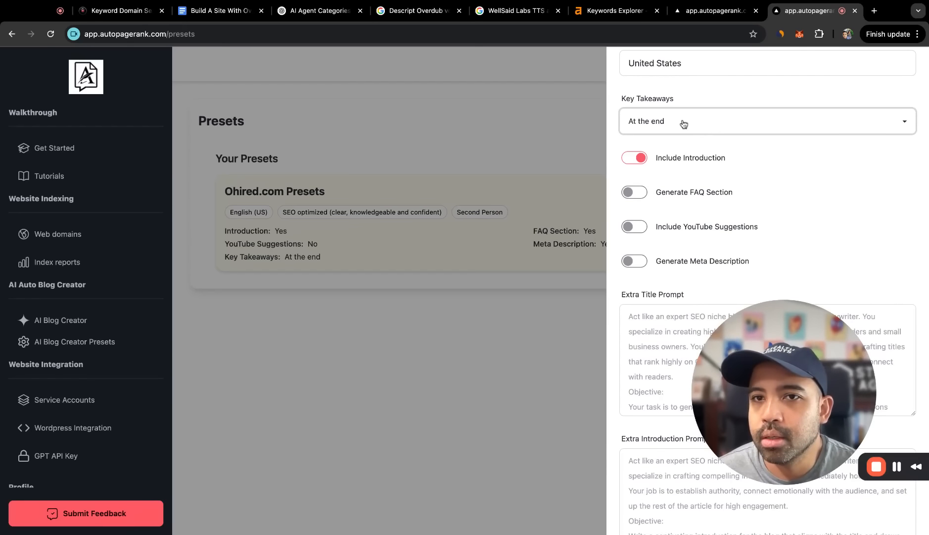
pyautogui.click(639, 157)
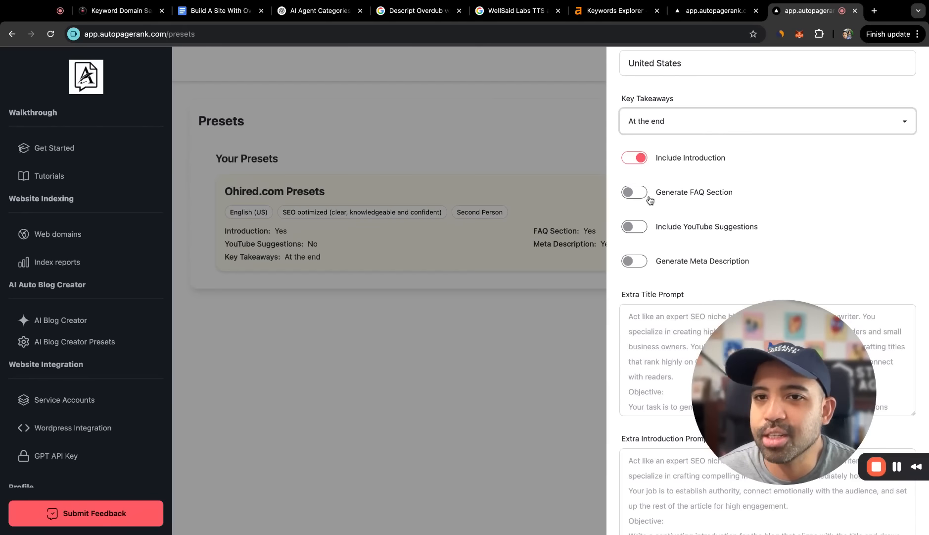
# - Enable the FAQ section and meta description generation for the new preset
pyautogui.click(633, 194)
pyautogui.scroll(-3, 633, 193)
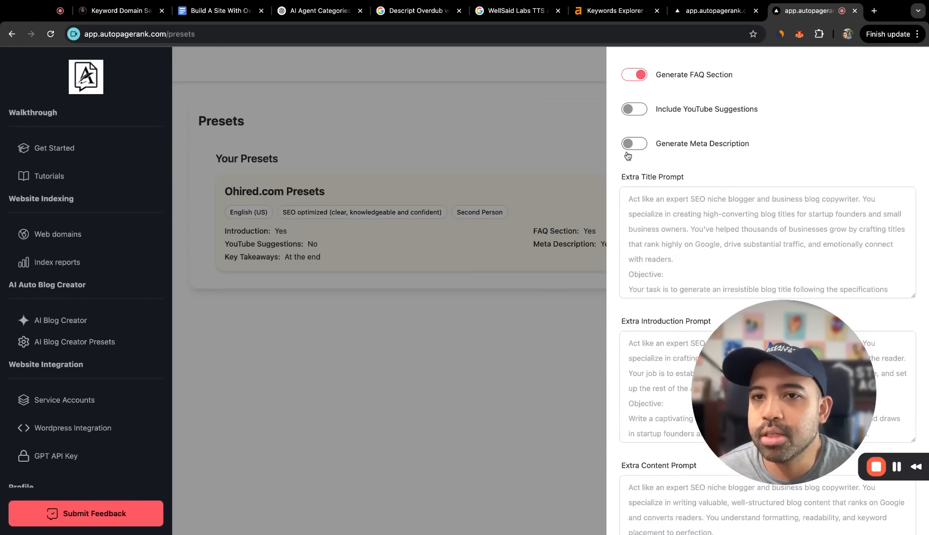
pyautogui.click(638, 144)
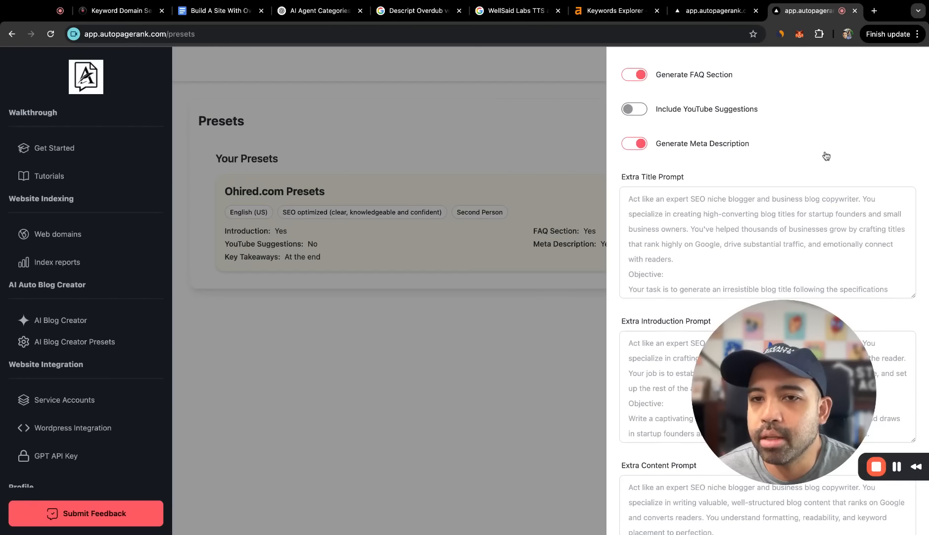
# - Copy the full Extra Title Prompt from the Ohired.com preset into the new preset's Extra Title Prompt and review its beginning
pyautogui.scroll(-2, 710, 183)
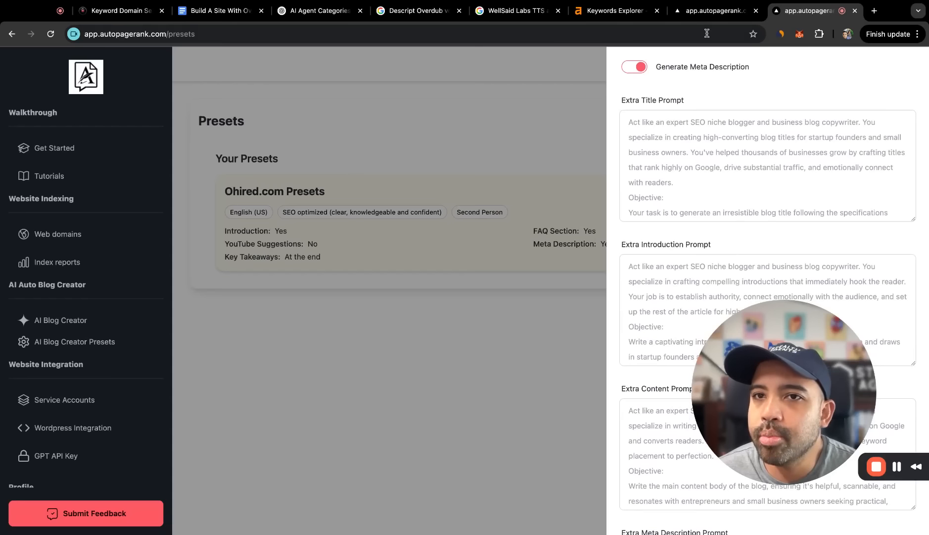
pyautogui.click(715, 9)
pyautogui.scroll(-10, 682, 215)
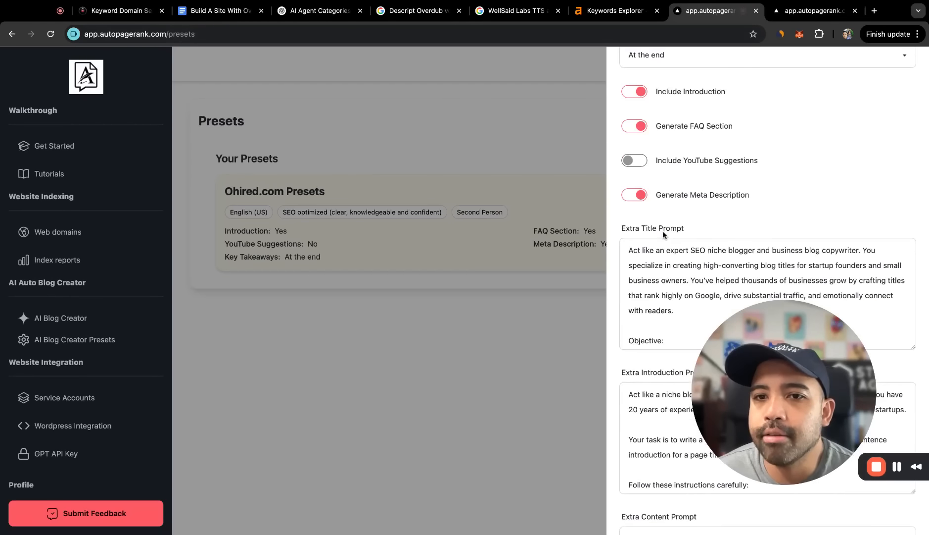
pyautogui.click(696, 161)
pyautogui.press('super+a')
pyautogui.press('super+c')
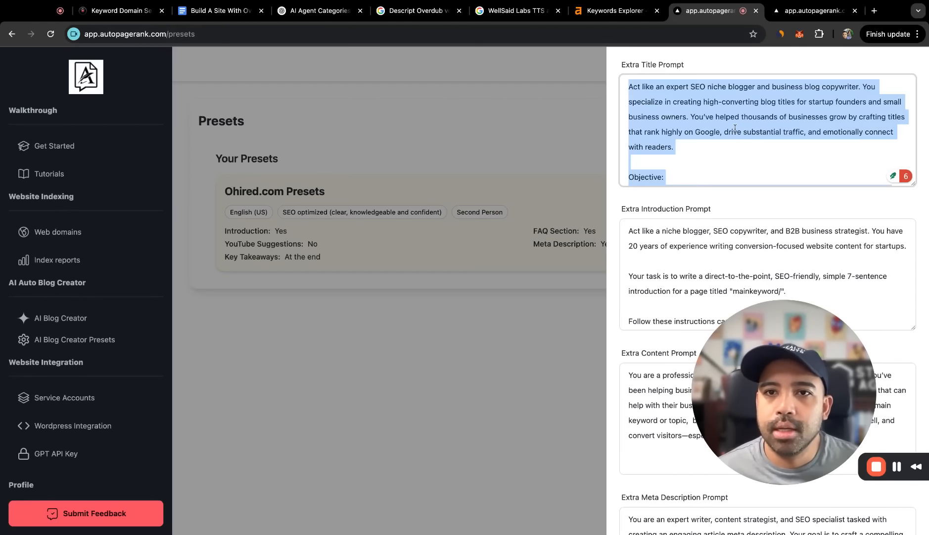
pyautogui.click(812, 10)
pyautogui.click(732, 141)
pyautogui.press('super+v')
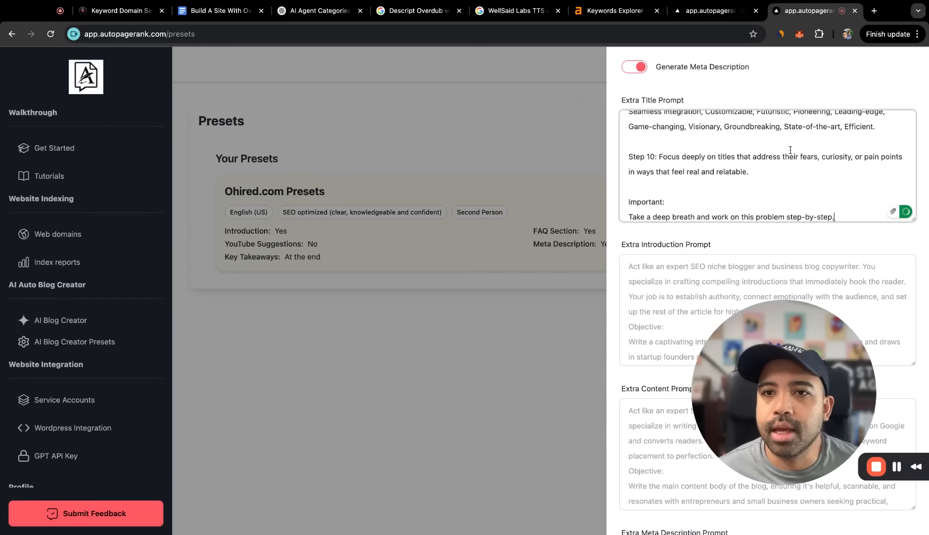
pyautogui.scroll(5, 803, 162)
pyautogui.scroll(10, 803, 161)
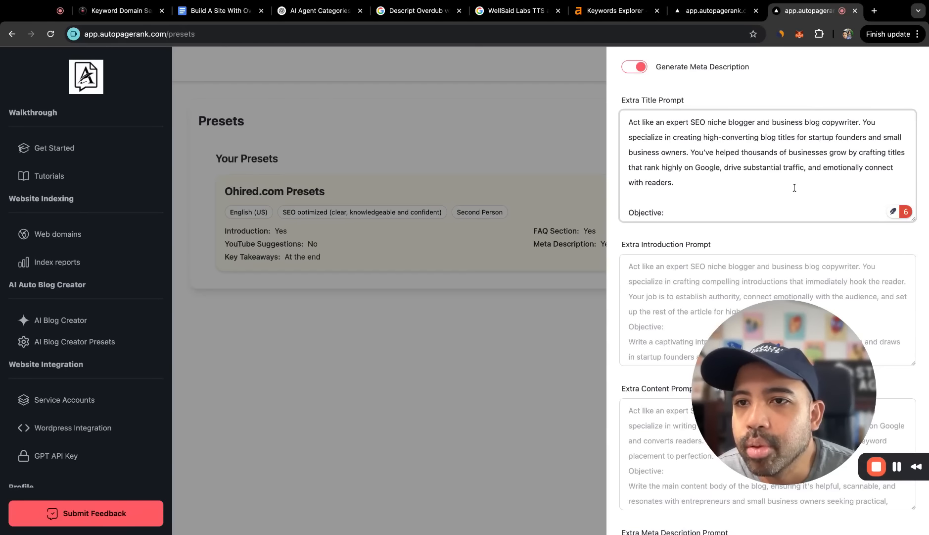
# - Search the page for "ohired" to check the new preset's Extra Title Prompt for leftover mentions
pyautogui.scroll(-1, 795, 188)
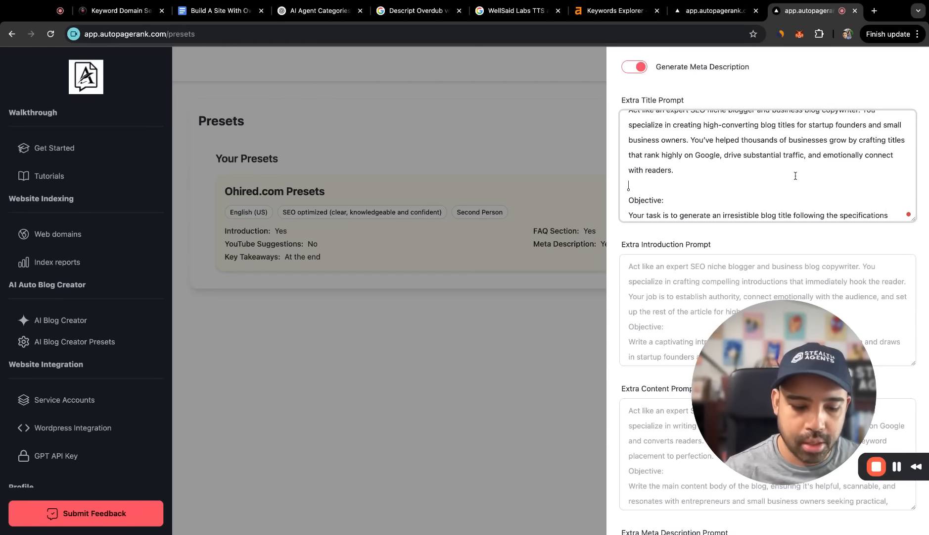
pyautogui.press('super+f')
pyautogui.write('ohired')
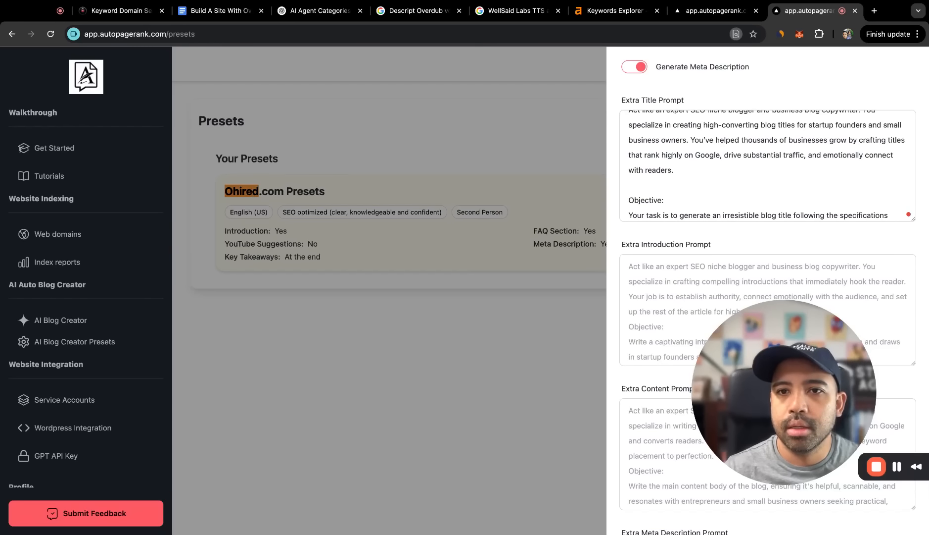
pyautogui.scroll(-5, 792, 180)
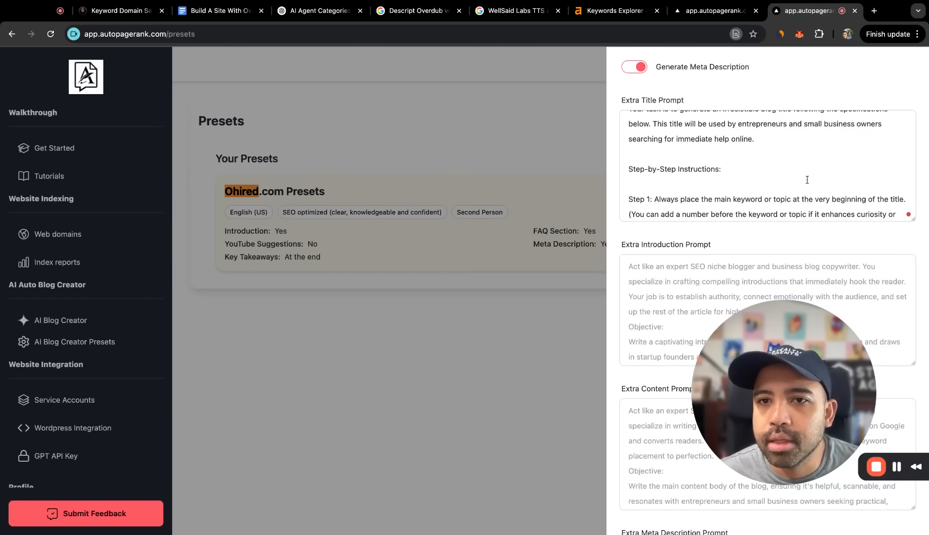
pyautogui.scroll(-2, 855, 187)
pyautogui.scroll(15, 856, 186)
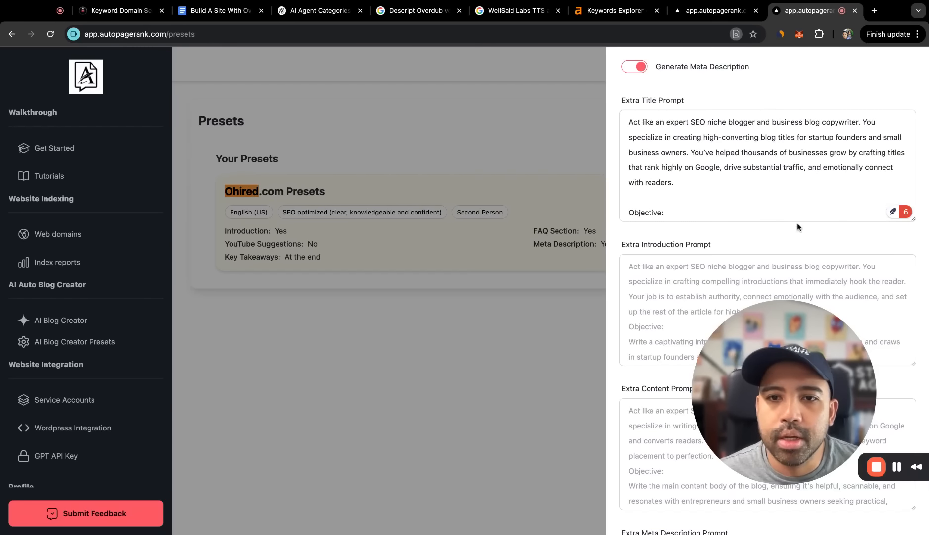
pyautogui.scroll(-4, 737, 313)
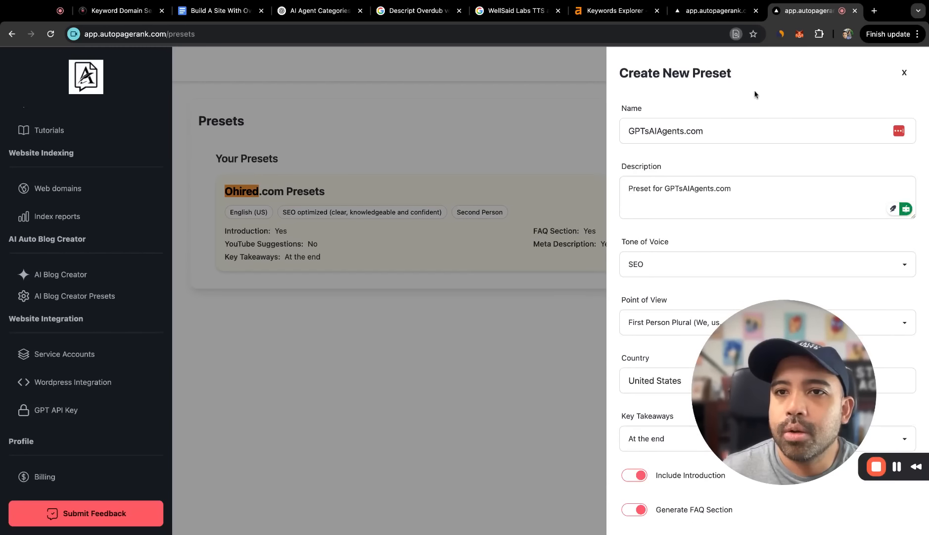
pyautogui.press('Escape')
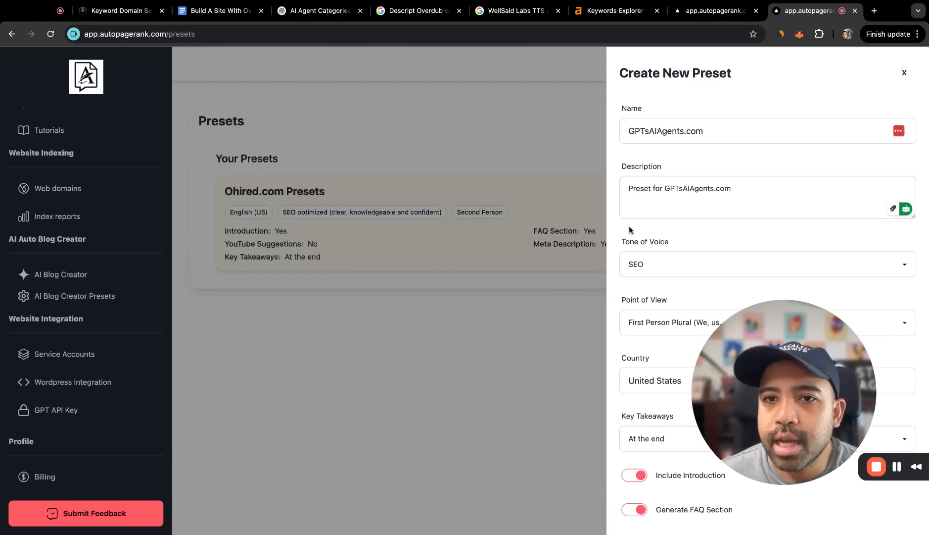
# - Look over the extra introduction, content and meta description prompts filled in for the new preset
pyautogui.scroll(-13, 622, 219)
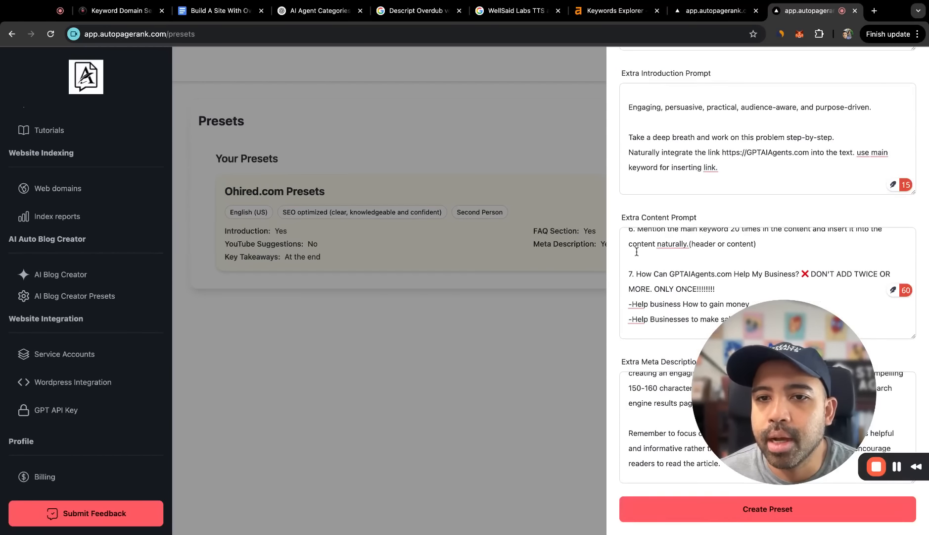
pyautogui.scroll(7, 622, 208)
pyautogui.scroll(-4, 620, 200)
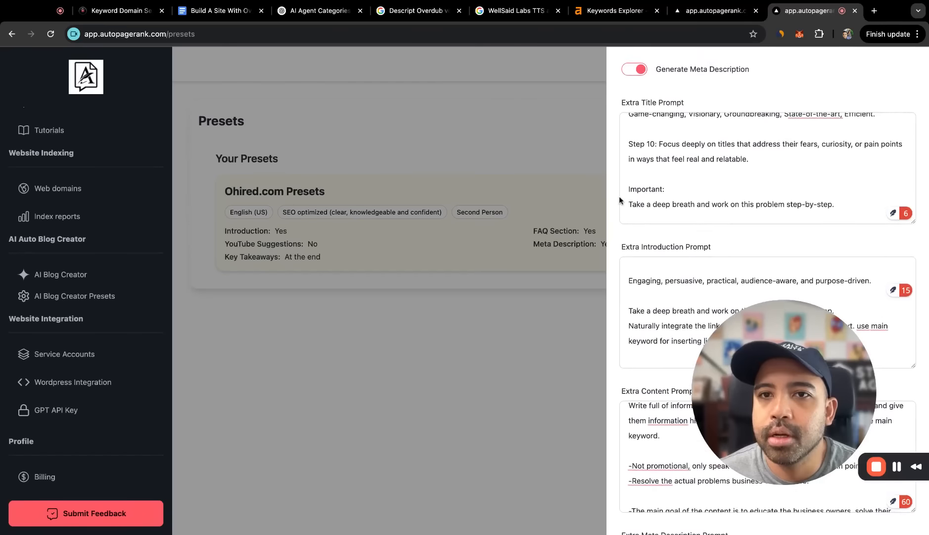
pyautogui.scroll(2, 643, 188)
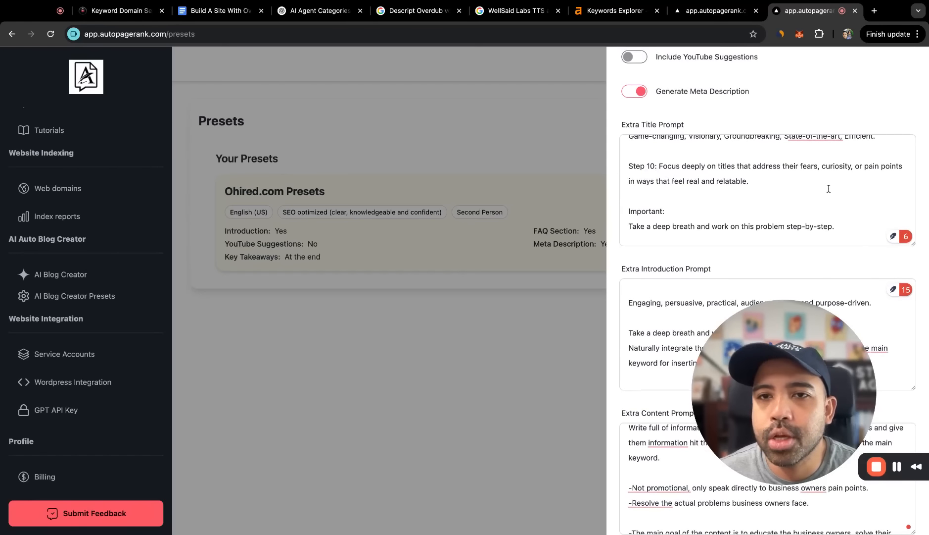
# - Read the Extra Title Prompt from its opening through the Step 8 DO and Step 9 DO NOT rules
pyautogui.scroll(10, 826, 187)
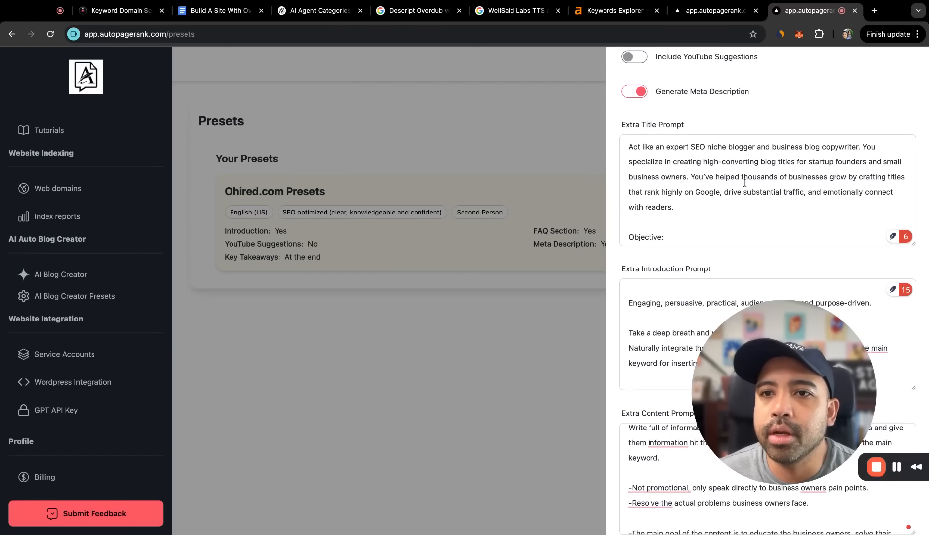
pyautogui.scroll(-8, 750, 189)
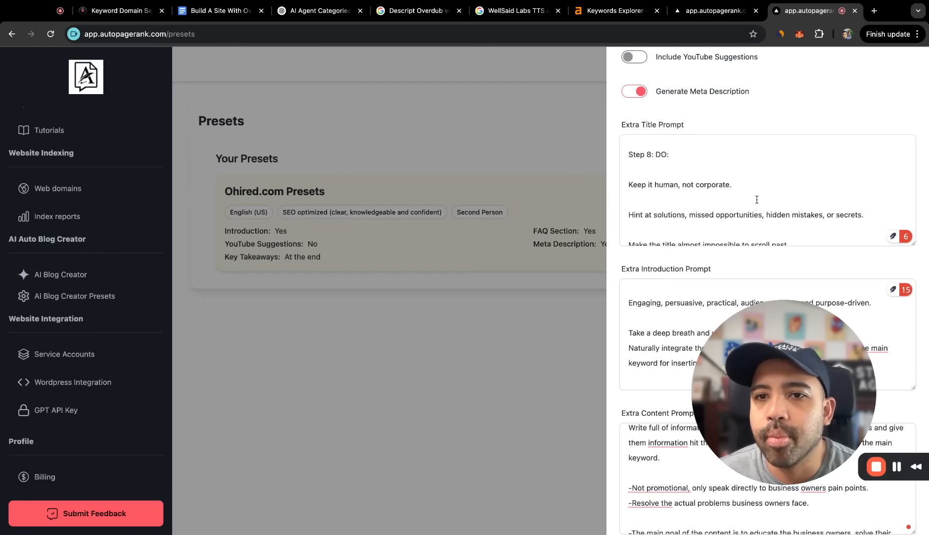
pyautogui.tripleClick(756, 171)
pyautogui.click(778, 184)
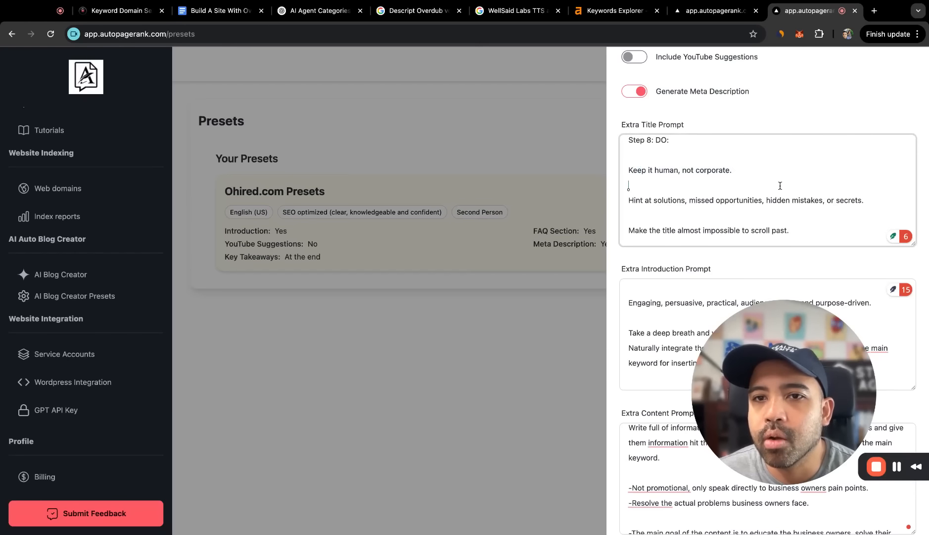
pyautogui.scroll(-2, 782, 207)
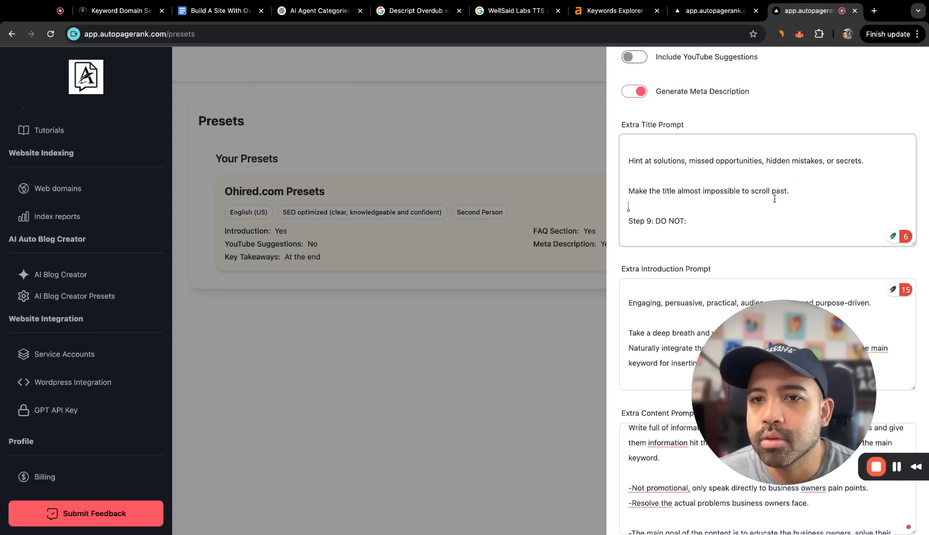
pyautogui.scroll(-5, 754, 198)
pyautogui.scroll(2, 777, 196)
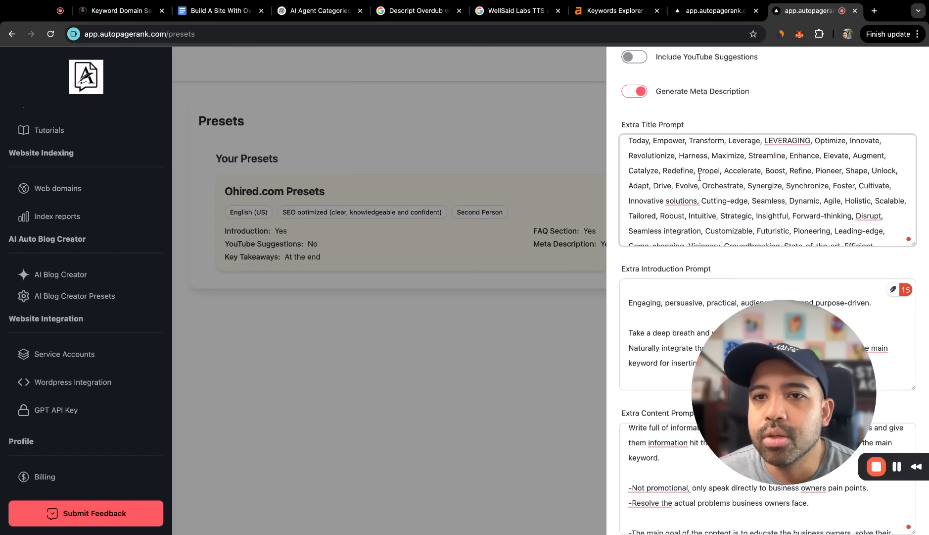
# - Examine the Extra Title Prompt's Step 9 word list, its Step 10 instruction and the closing Important note
pyautogui.moveTo(668, 155); pyautogui.dragTo(776, 192)
pyautogui.click(777, 199)
pyautogui.scroll(-5, 777, 198)
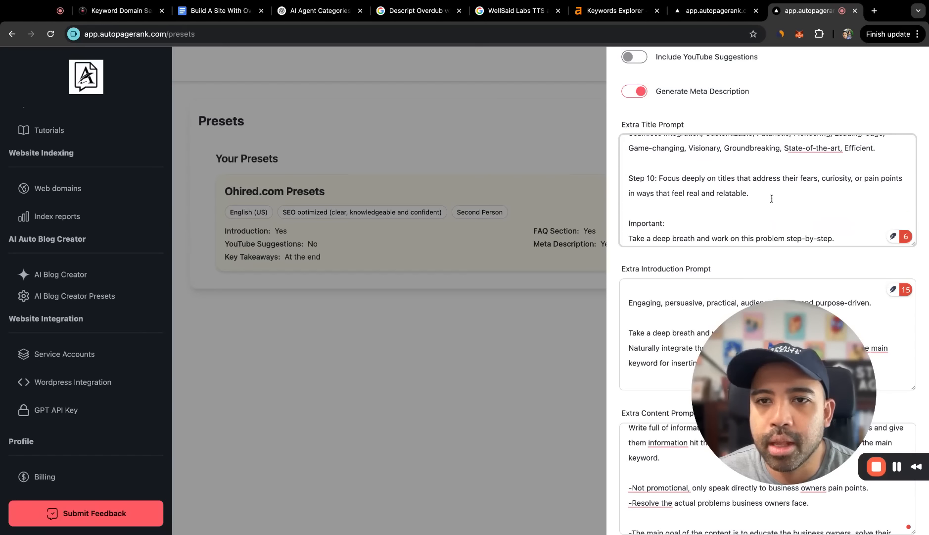
pyautogui.scroll(-1, 752, 191)
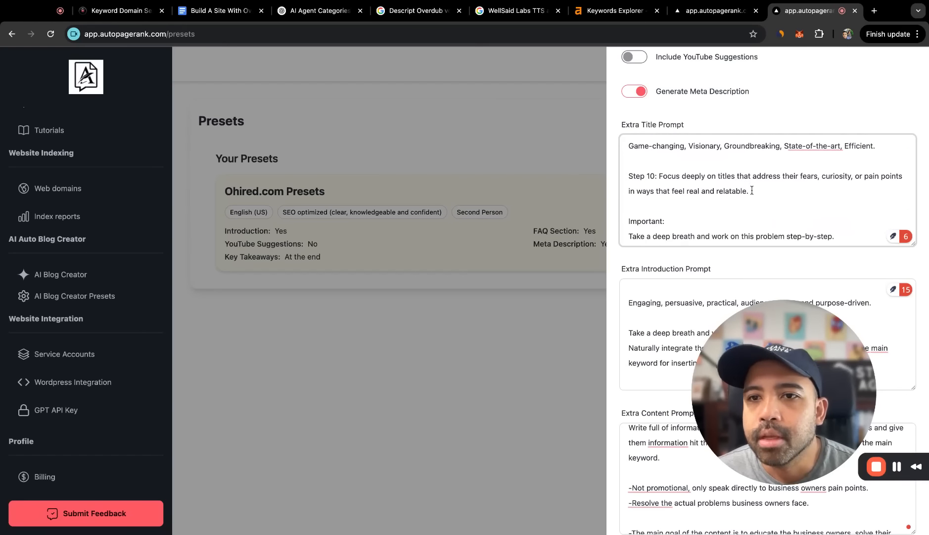
pyautogui.tripleClick(756, 190)
pyautogui.click(781, 186)
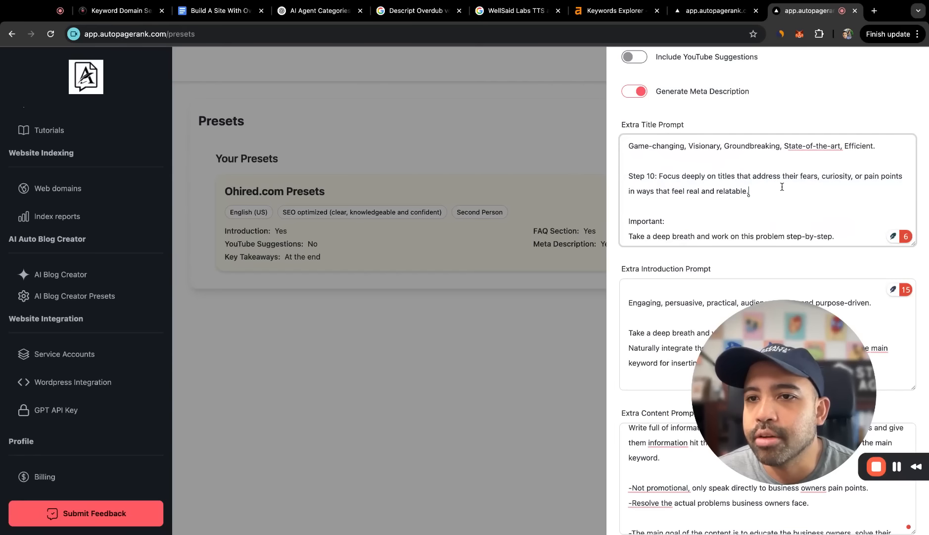
pyautogui.scroll(-3, 807, 206)
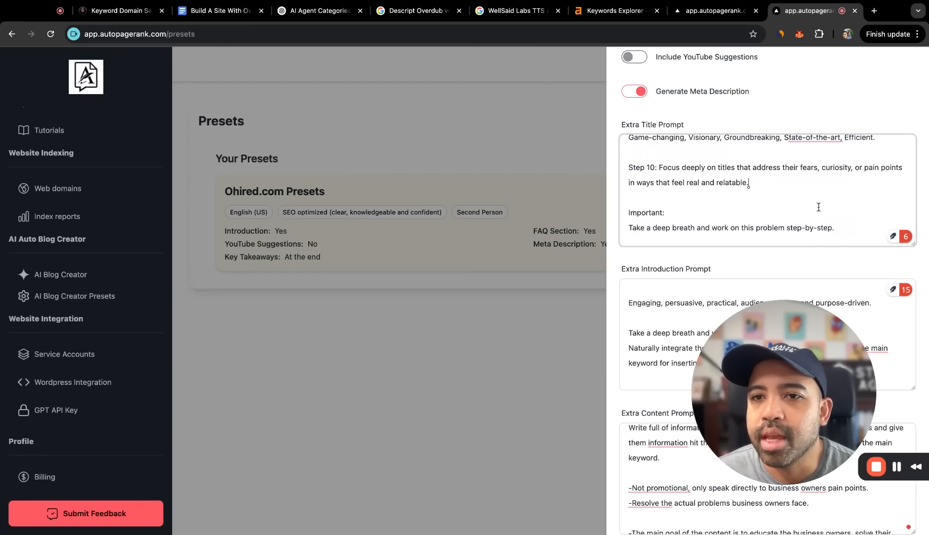
pyautogui.scroll(5, 844, 217)
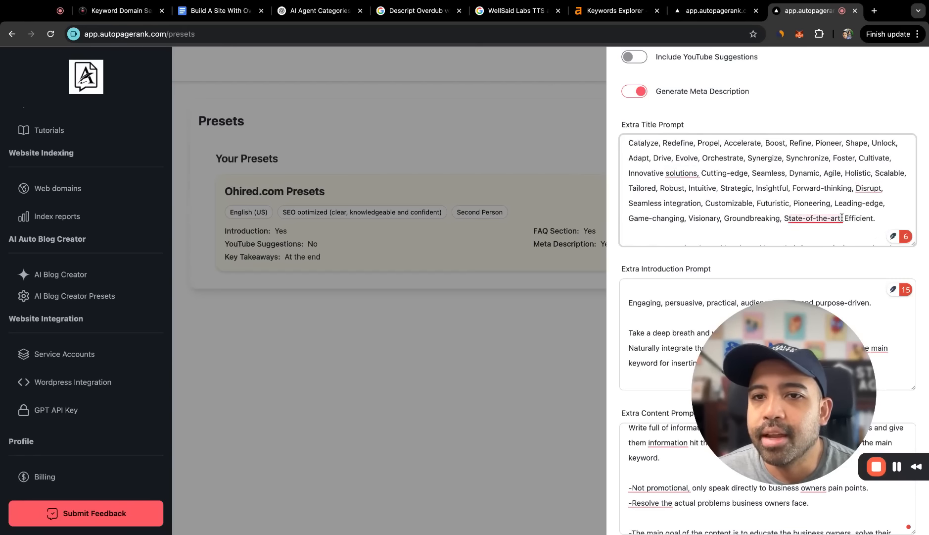
pyautogui.scroll(-5, 844, 217)
# - Examine the Extra Title Prompt's Step 2 title length rule and Step 3 two-word suffix rule
pyautogui.scroll(10, 853, 221)
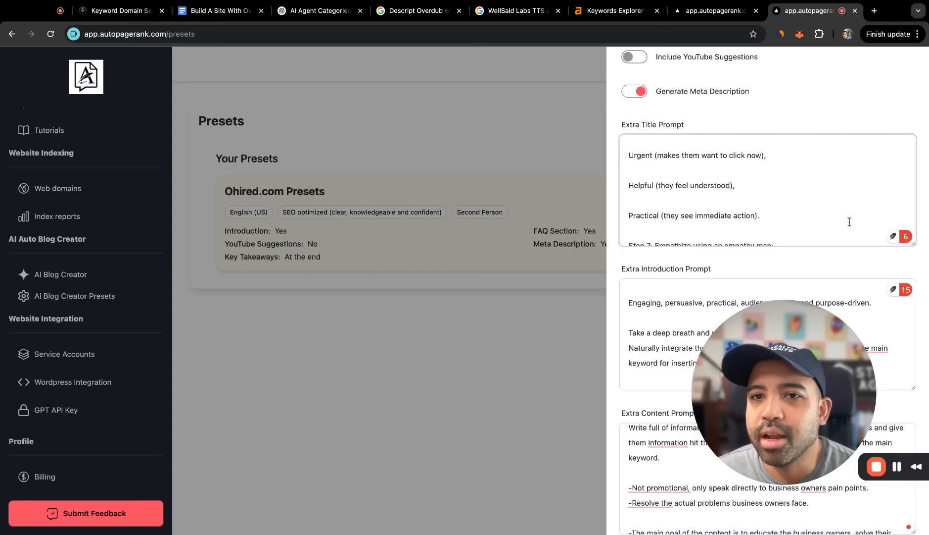
pyautogui.scroll(5, 850, 222)
pyautogui.scroll(-5, 841, 208)
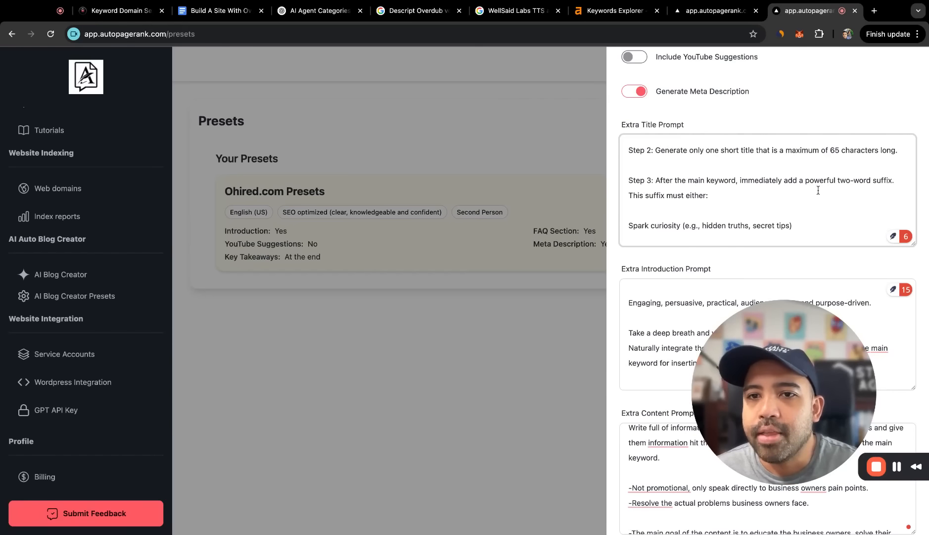
pyautogui.scroll(2, 819, 183)
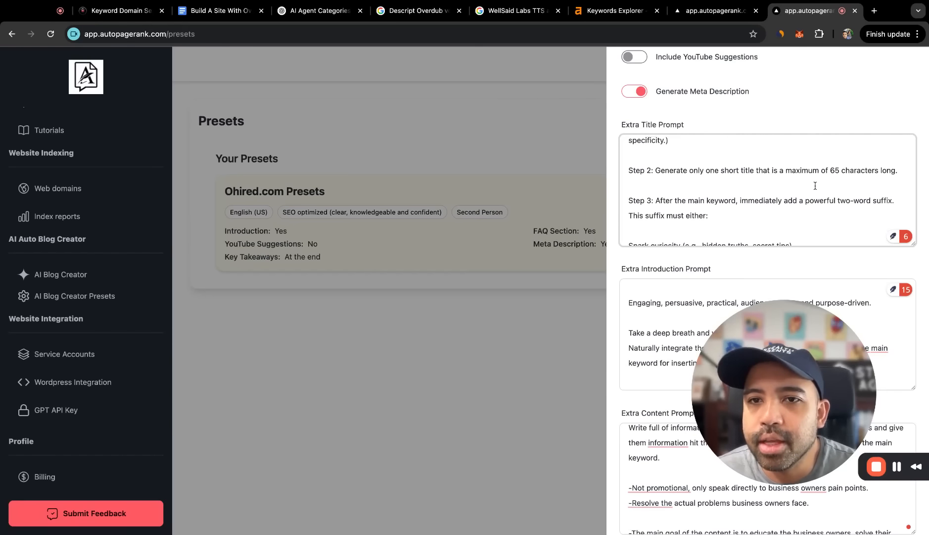
pyautogui.click(654, 190)
pyautogui.press('super+shift+Right')
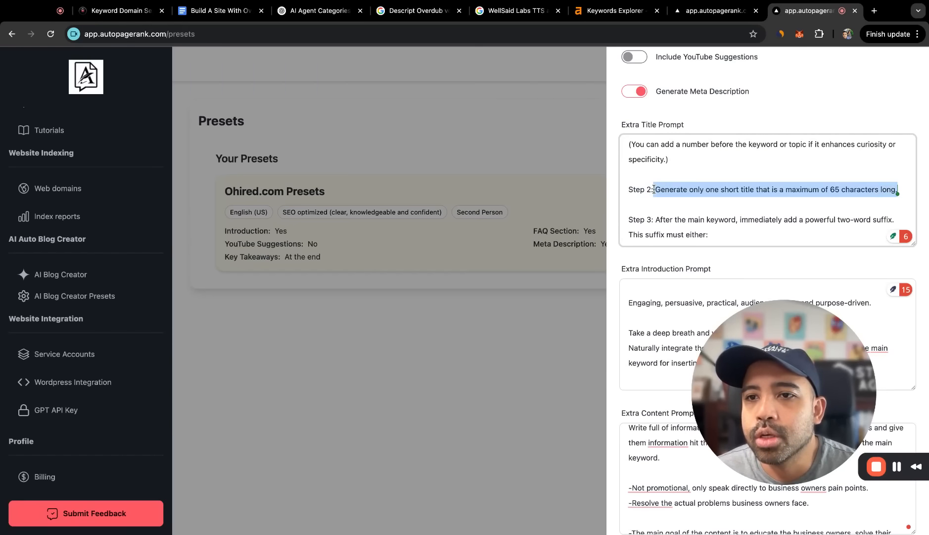
pyautogui.click(897, 189)
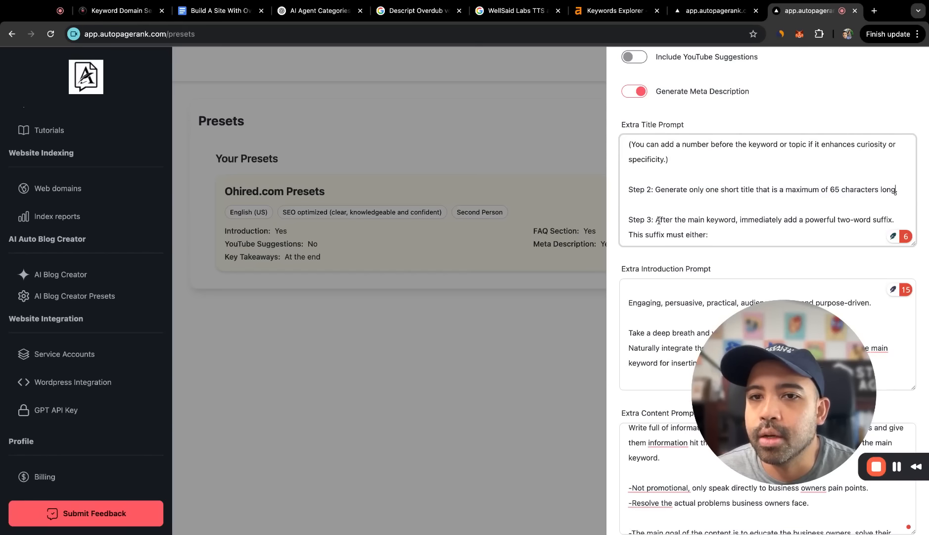
pyautogui.scroll(-1, 658, 221)
pyautogui.moveTo(657, 213)
pyautogui.mouseDown()
pyautogui.moveTo(755, 214)
pyautogui.moveTo(709, 228)
pyautogui.moveTo(664, 213)
pyautogui.mouseUp()
pyautogui.click(780, 227)
pyautogui.scroll(-2, 760, 218)
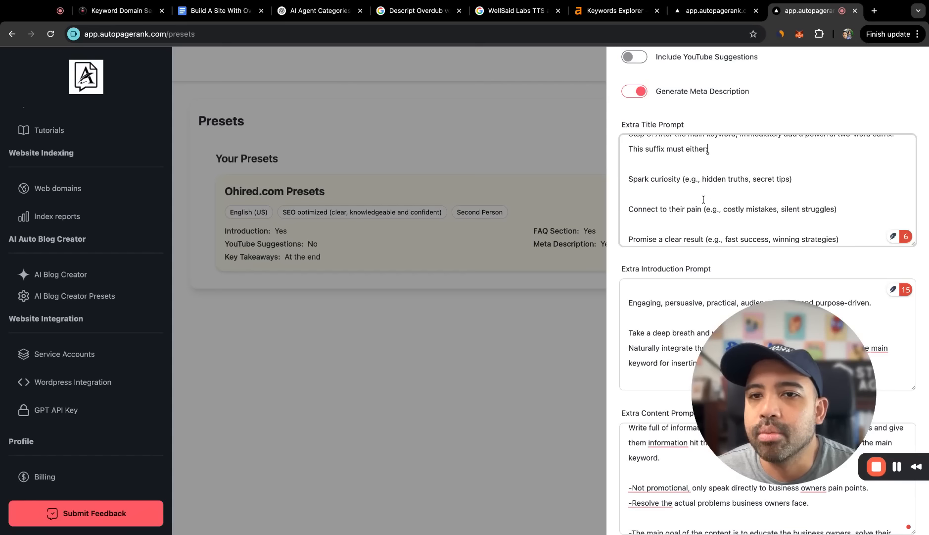
# - Review the opening of the Extra Title Prompt and the beginning of the Extra Content Prompt
pyautogui.scroll(5, 741, 206)
pyautogui.scroll(3, 741, 205)
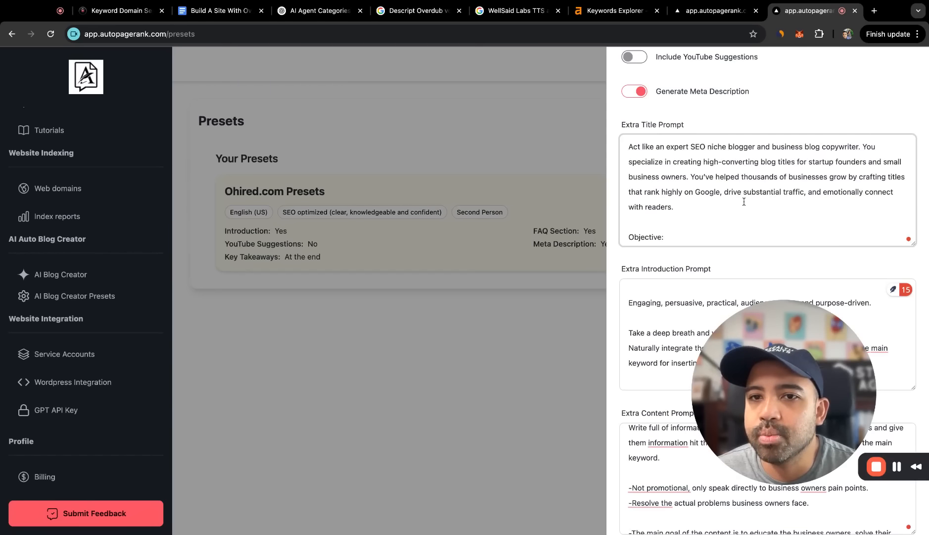
pyautogui.scroll(-3, 612, 213)
pyautogui.scroll(-2, 643, 208)
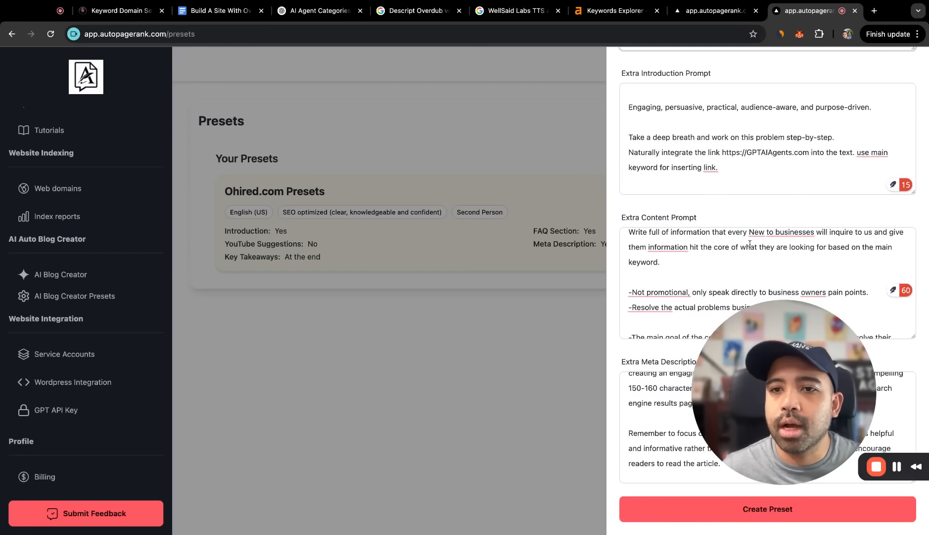
pyautogui.scroll(1, 747, 247)
pyautogui.scroll(10, 747, 252)
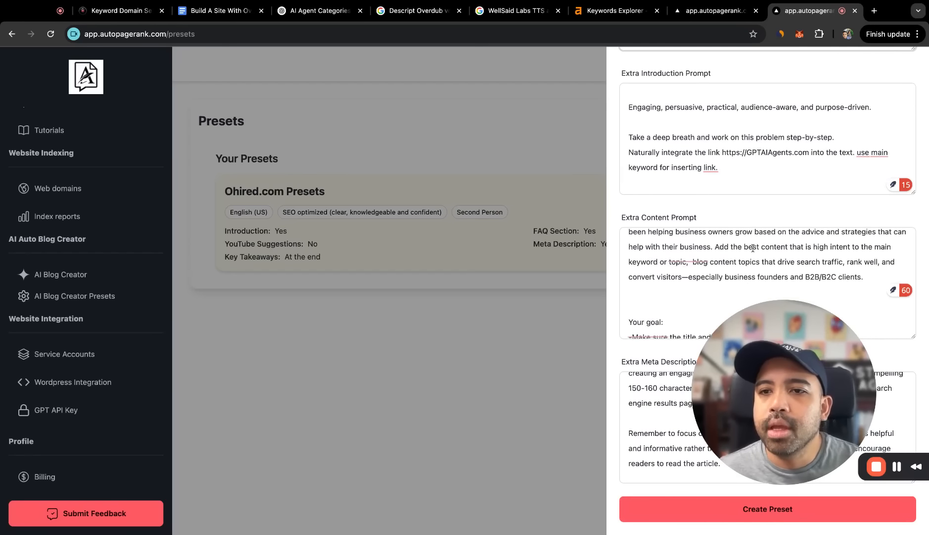
pyautogui.click(771, 255)
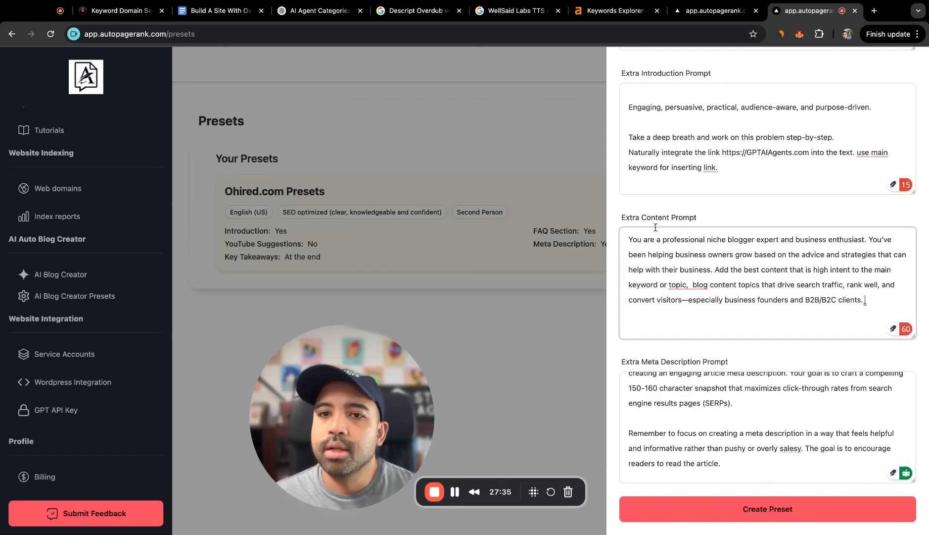
pyautogui.click(611, 201)
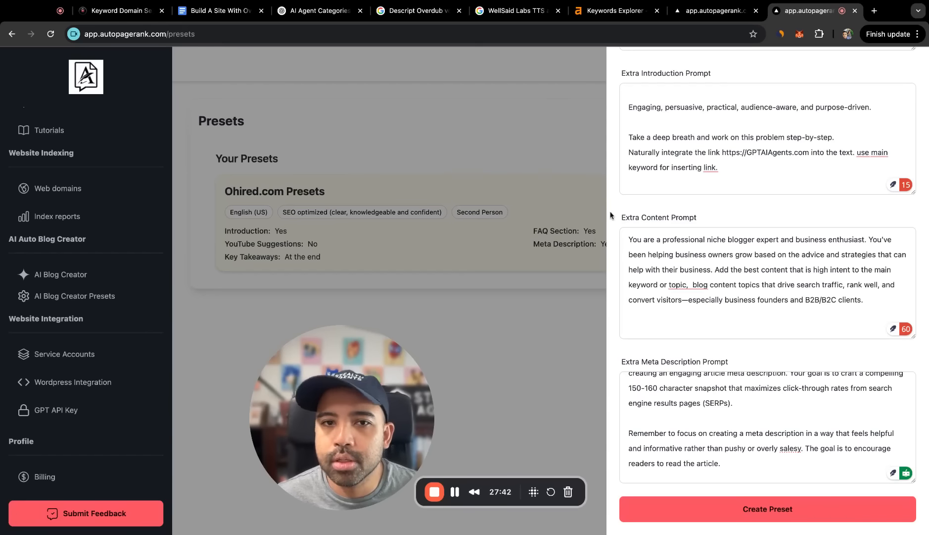
# - Check the new preset's settings from top to bottom and create the GPTsAIAgents.com preset
pyautogui.scroll(10, 614, 211)
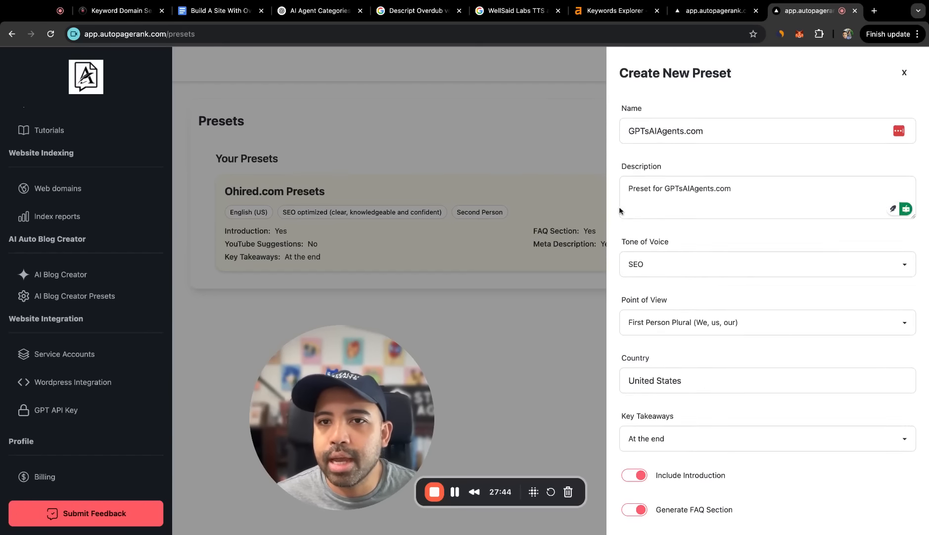
pyautogui.scroll(-10, 623, 206)
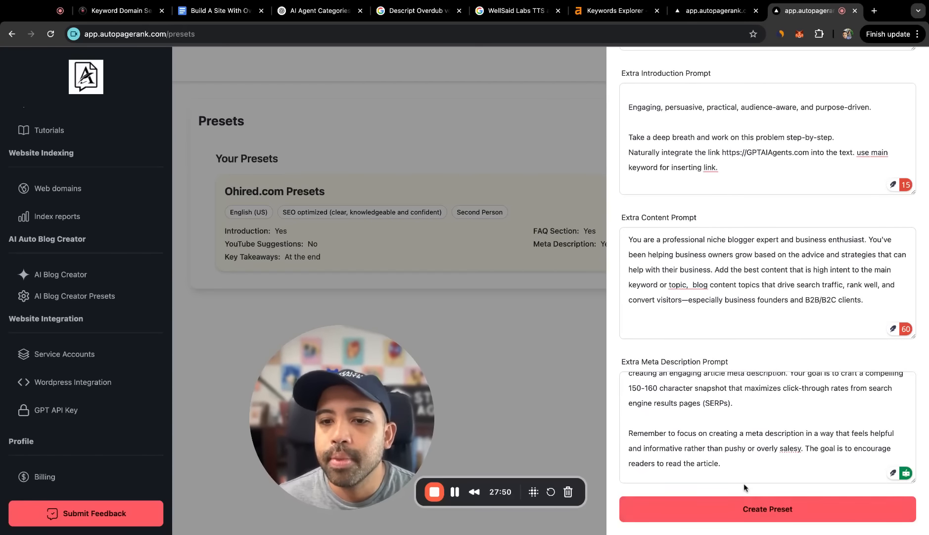
pyautogui.click(743, 508)
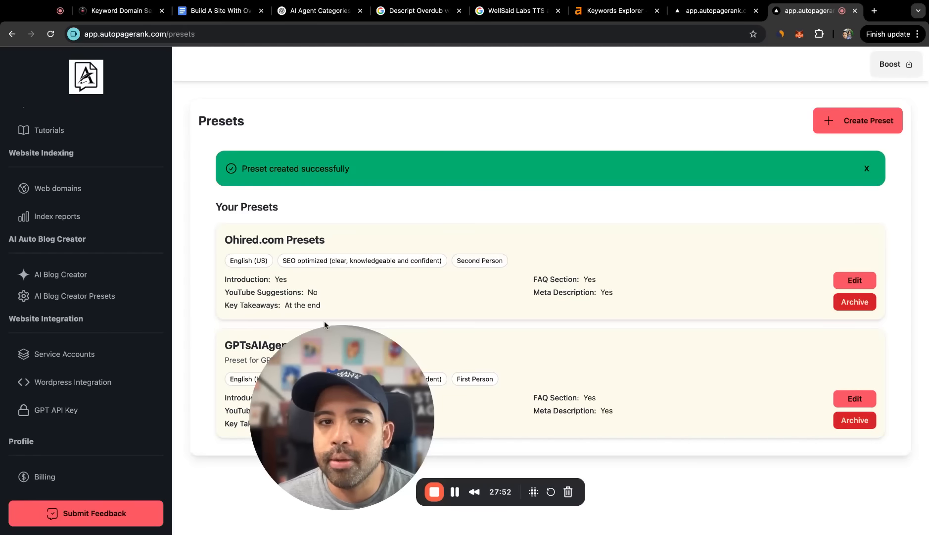
# - Open the AI Blog Creator's Bulk Article Generation page
pyautogui.moveTo(324, 327); pyautogui.dragTo(895, 374)
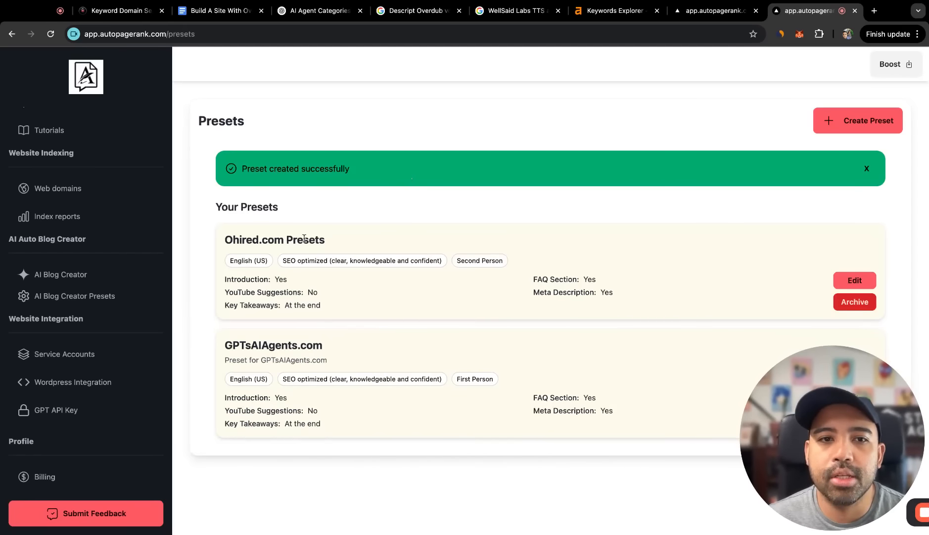
pyautogui.click(78, 281)
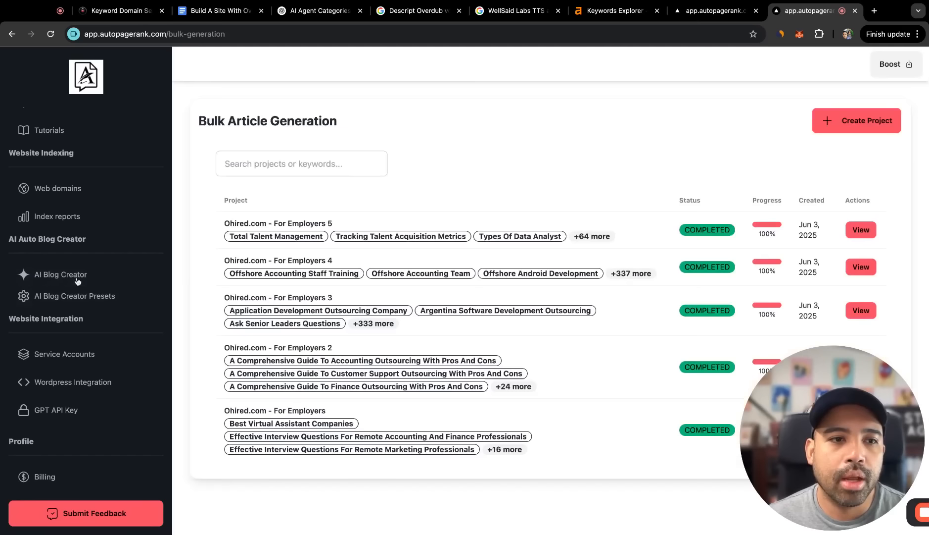
# - Start a bulk article project named "GPTsAIAgents.com - Test" and set its AI model to GPT 4o Mini
pyautogui.click(867, 130)
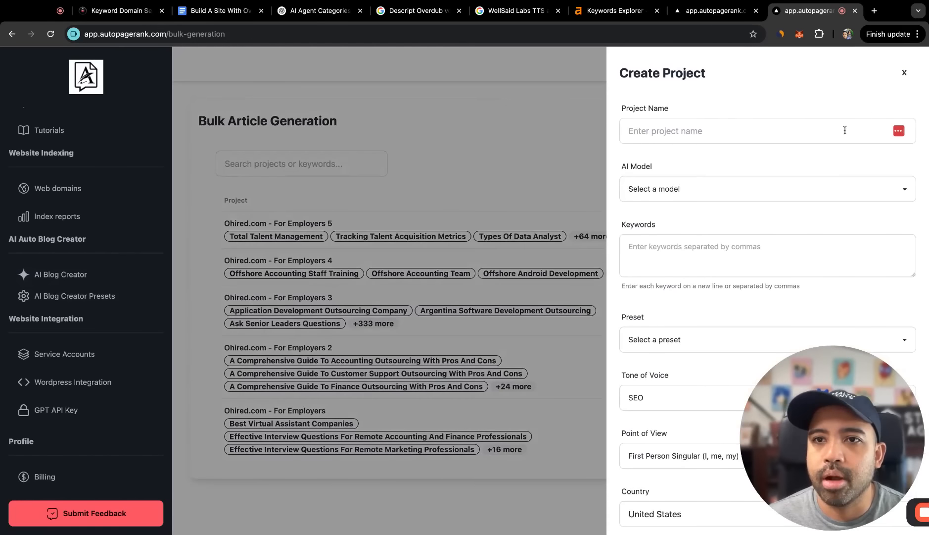
pyautogui.click(750, 134)
pyautogui.write('GP')
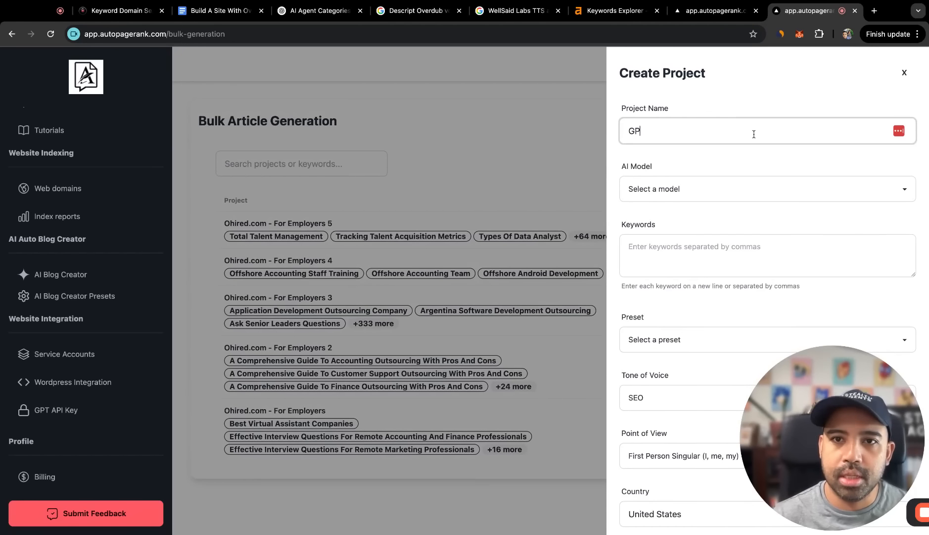
pyautogui.write('Ts')
pyautogui.press('Down')
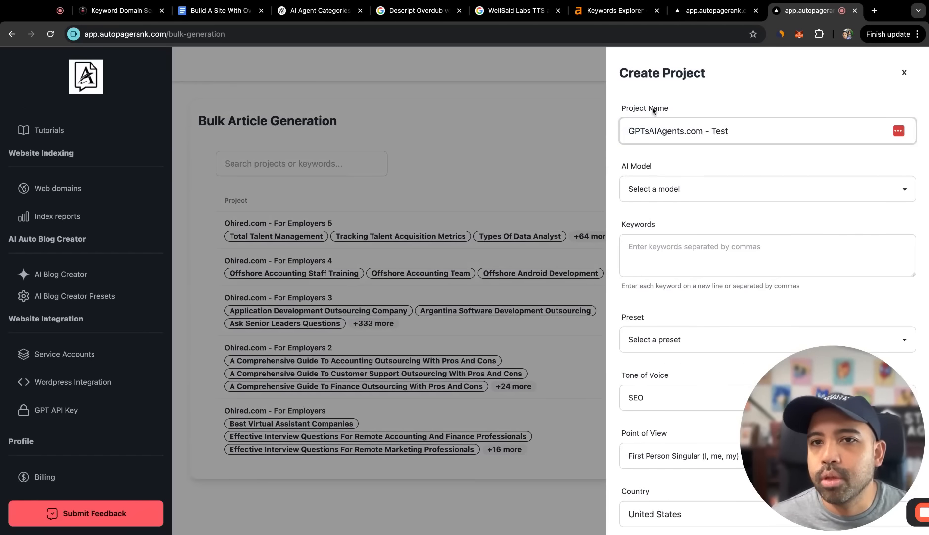
pyautogui.click(678, 190)
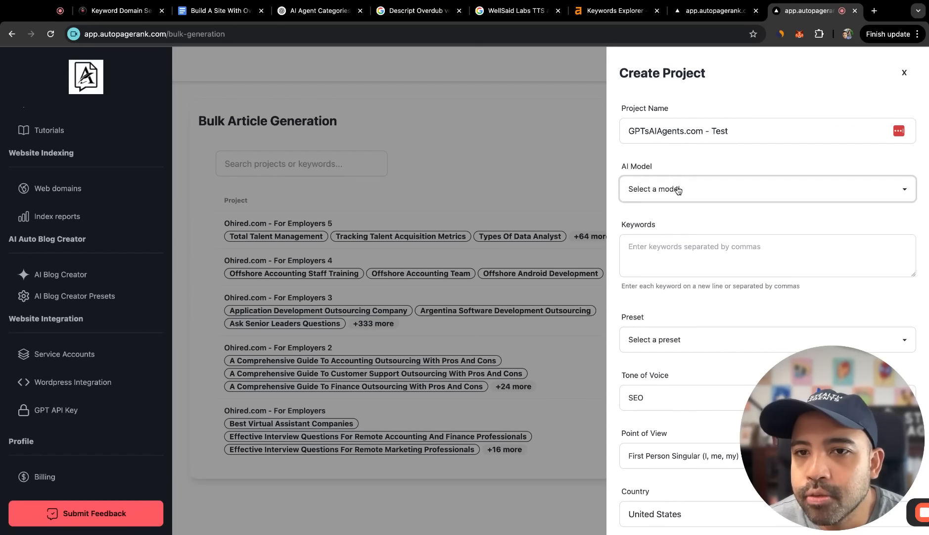
pyautogui.click(694, 253)
# - Close the extra browser tab that still holds the AutoPageRank presets page
pyautogui.click(712, 11)
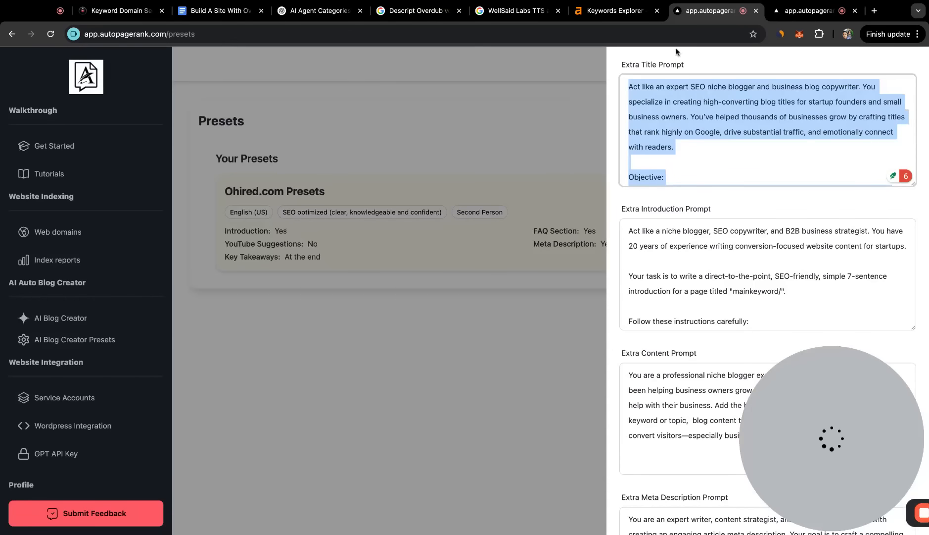
pyautogui.click(789, 12)
pyautogui.click(756, 10)
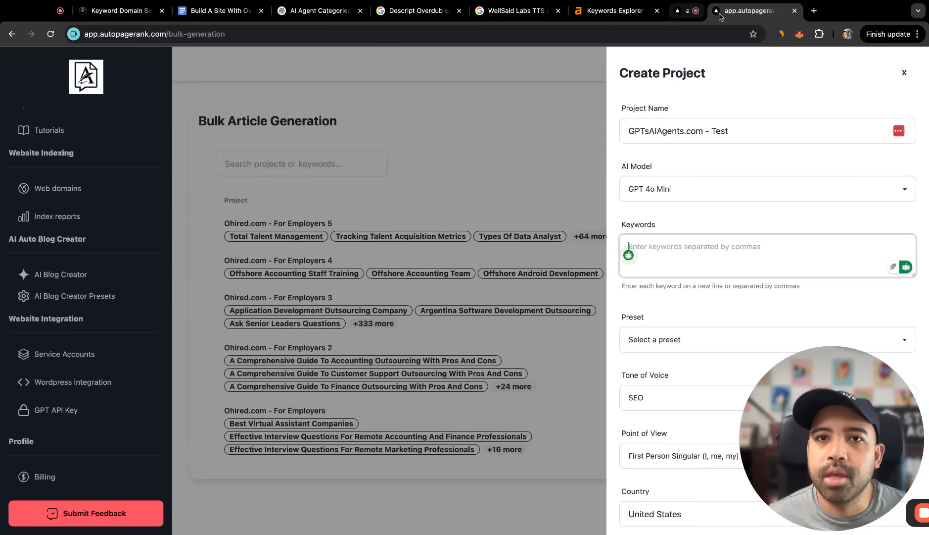
# - In the ChatGPT conversation, copy the seven voice agent keywords from "ai voice agent software" through "ai voice agent features"
pyautogui.click(317, 11)
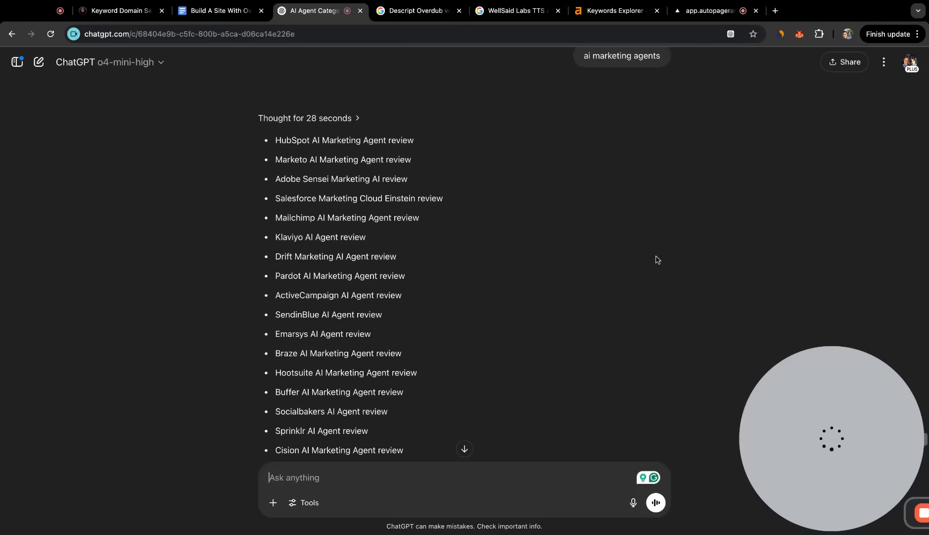
pyautogui.scroll(15, 440, 241)
pyautogui.scroll(15, 449, 233)
pyautogui.scroll(10, 395, 228)
pyautogui.scroll(-20, 396, 240)
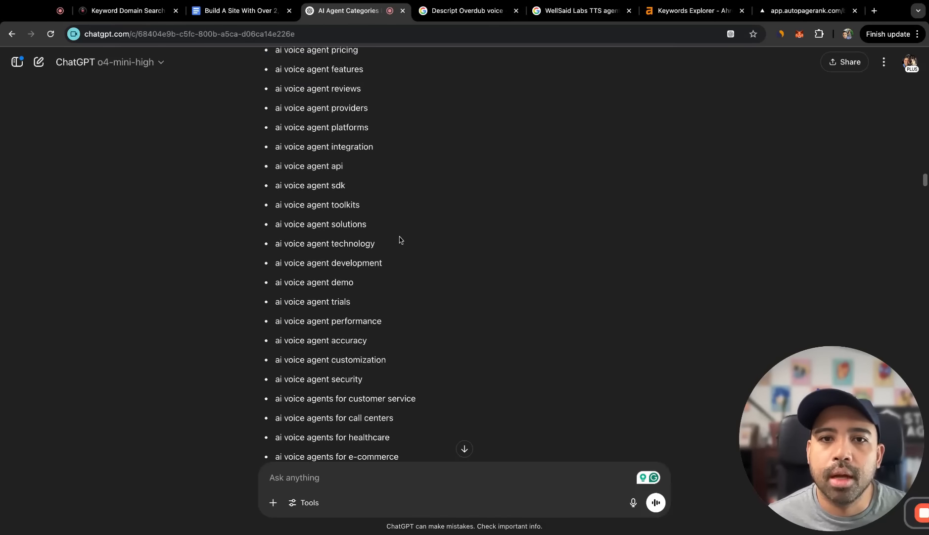
pyautogui.scroll(3, 381, 233)
pyautogui.moveTo(274, 188); pyautogui.dragTo(363, 303)
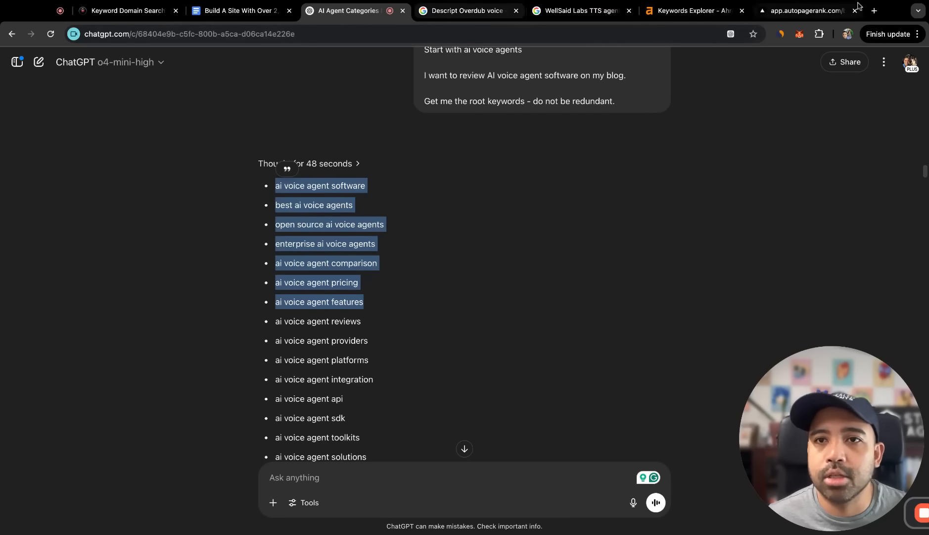
# - Back in AutoPageRank, paste the copied keywords into the project's keywords and remove the blank line between the first two
pyautogui.click(811, 12)
pyautogui.press('super+v')
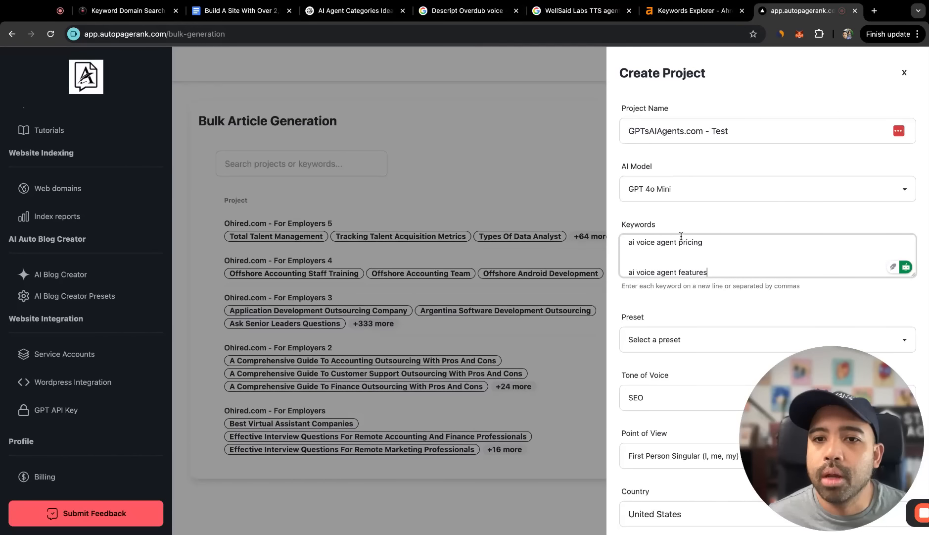
pyautogui.scroll(5, 683, 258)
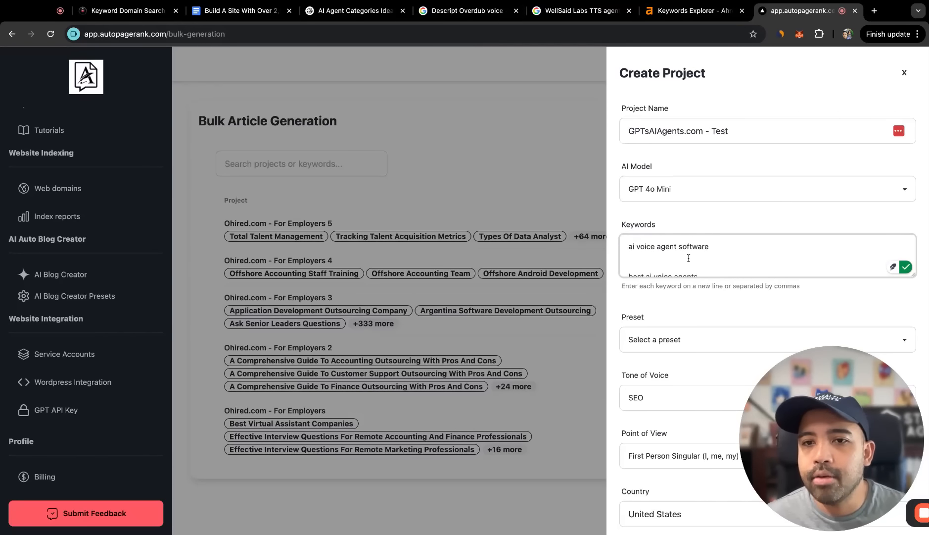
pyautogui.press('BackSpace')
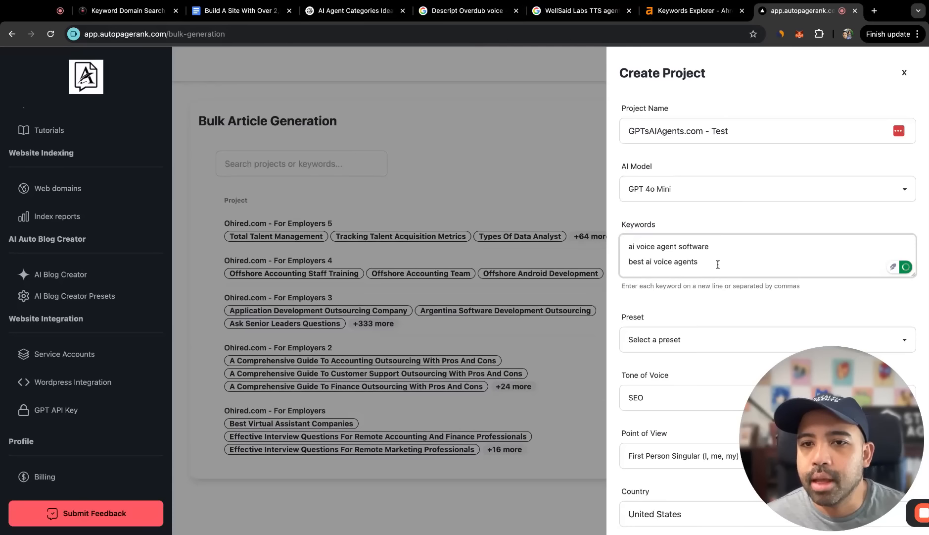
pyautogui.scroll(-1, 713, 260)
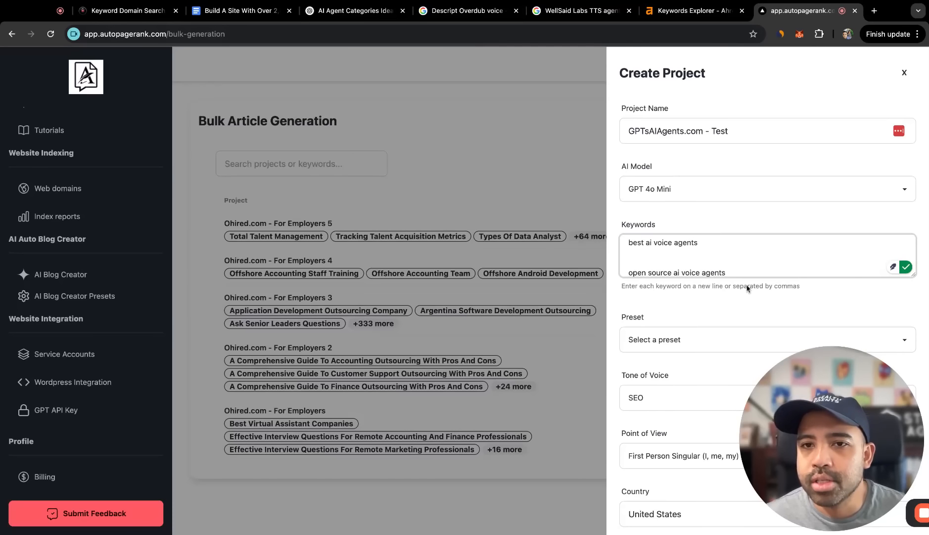
# - Apply the GPTsAIAgents.com preset to the new project
pyautogui.scroll(-2, 744, 282)
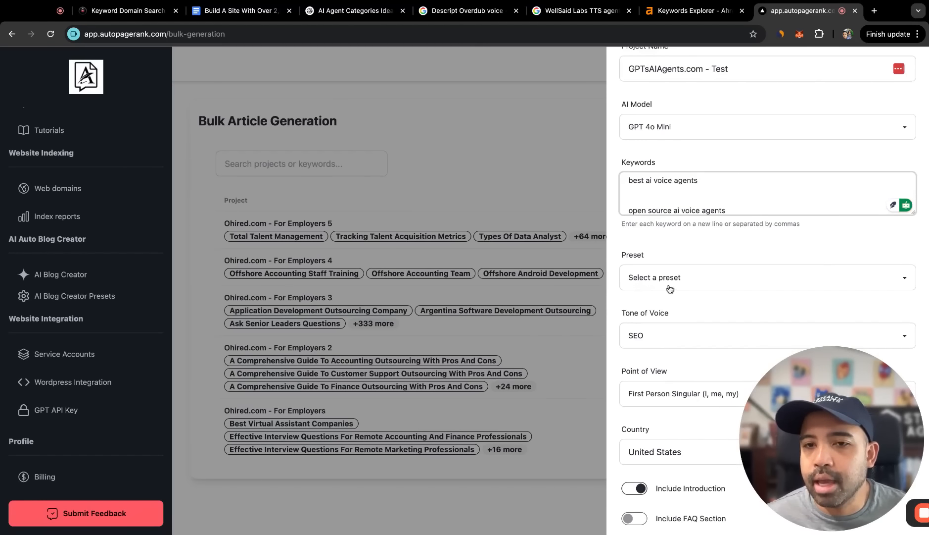
pyautogui.click(670, 287)
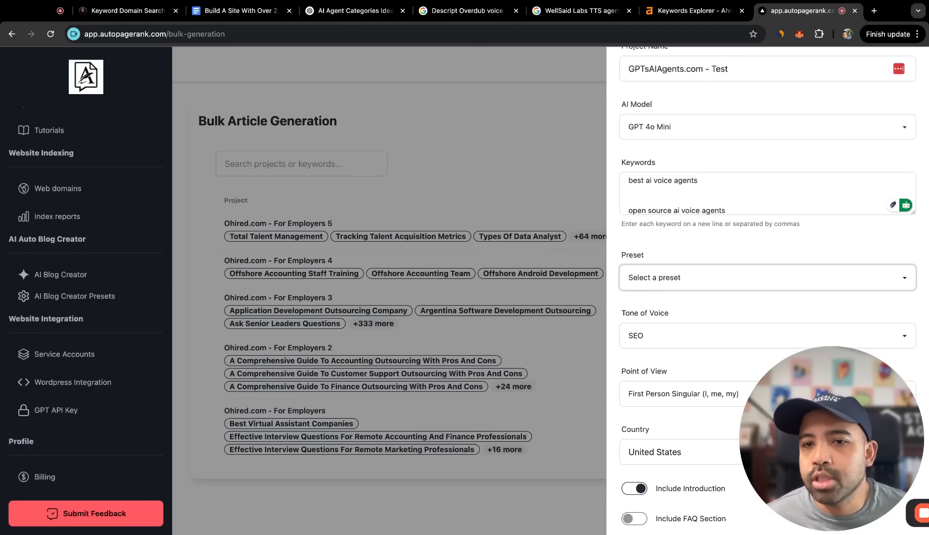
pyautogui.click(643, 299)
# - Review the settings and prompts filled in from the preset and create the project
pyautogui.scroll(-8, 622, 295)
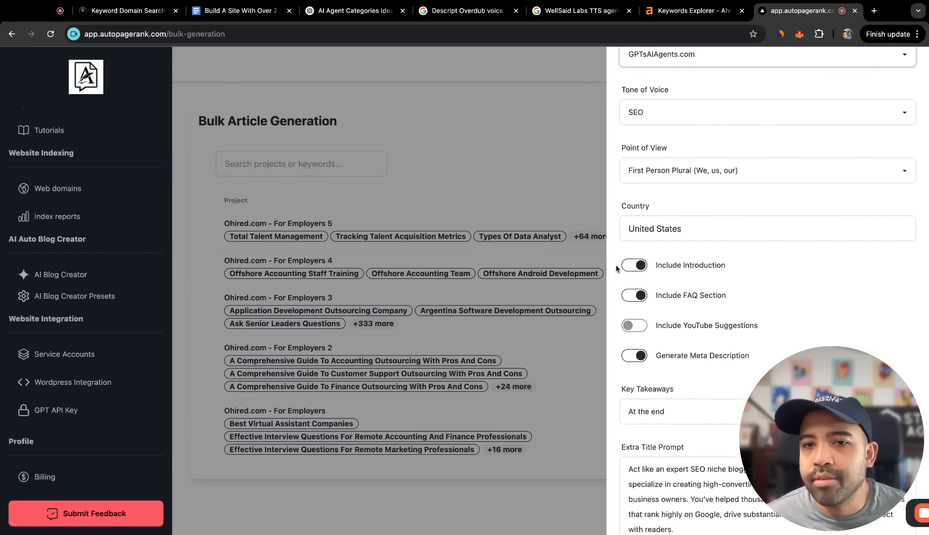
pyautogui.scroll(-7, 618, 263)
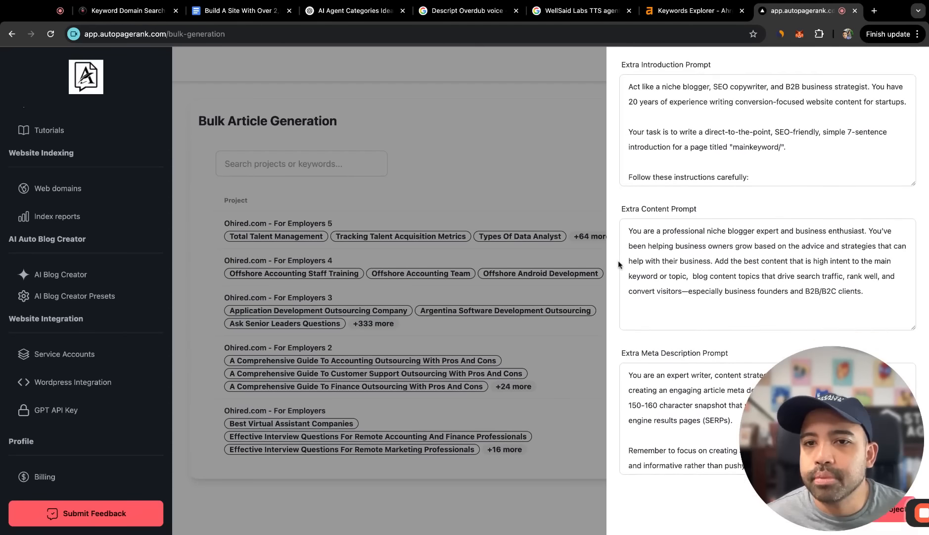
pyautogui.scroll(14, 619, 263)
pyautogui.scroll(-12, 620, 260)
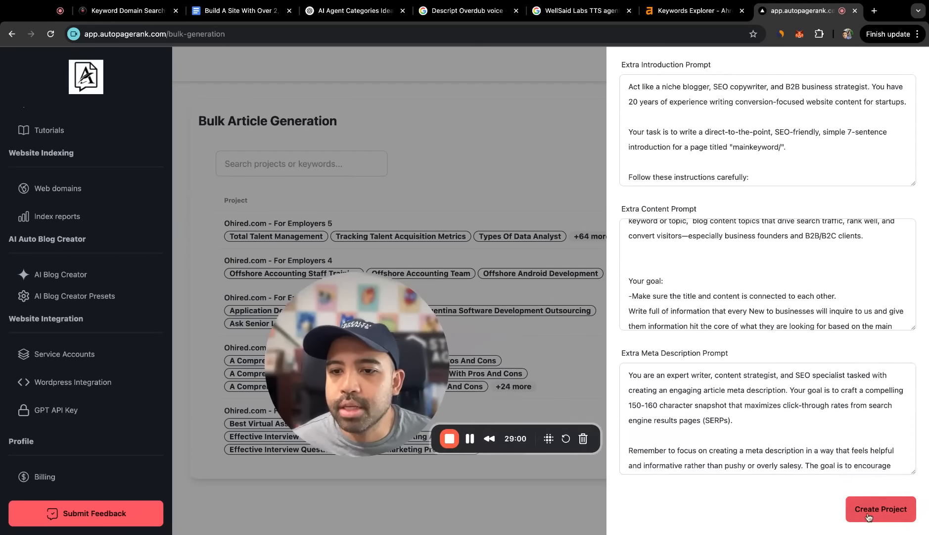
pyautogui.click(862, 505)
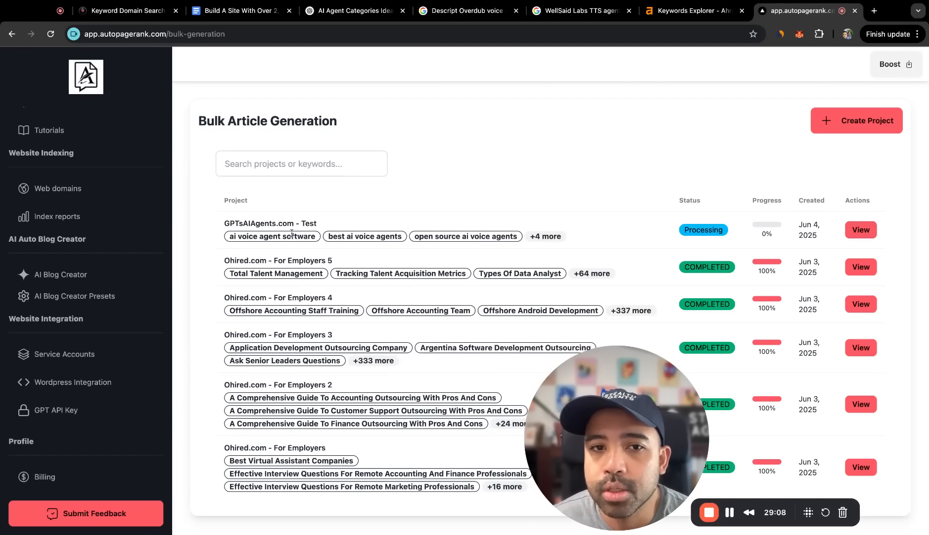
# - Open the "GPTsAIAgents.com - Test" project's details and check the progress of its "ai voice agent software" article
pyautogui.tripleClick(600, 243)
pyautogui.click(600, 243)
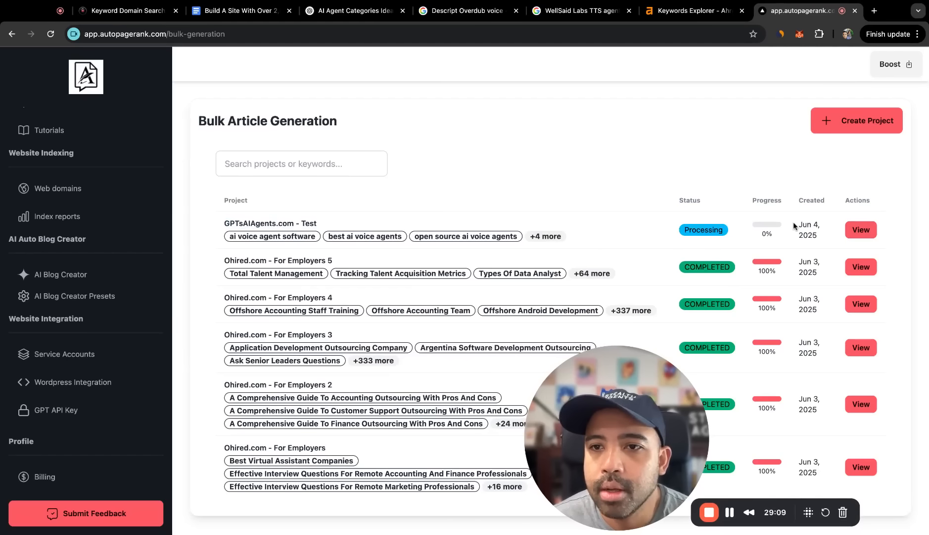
pyautogui.click(857, 233)
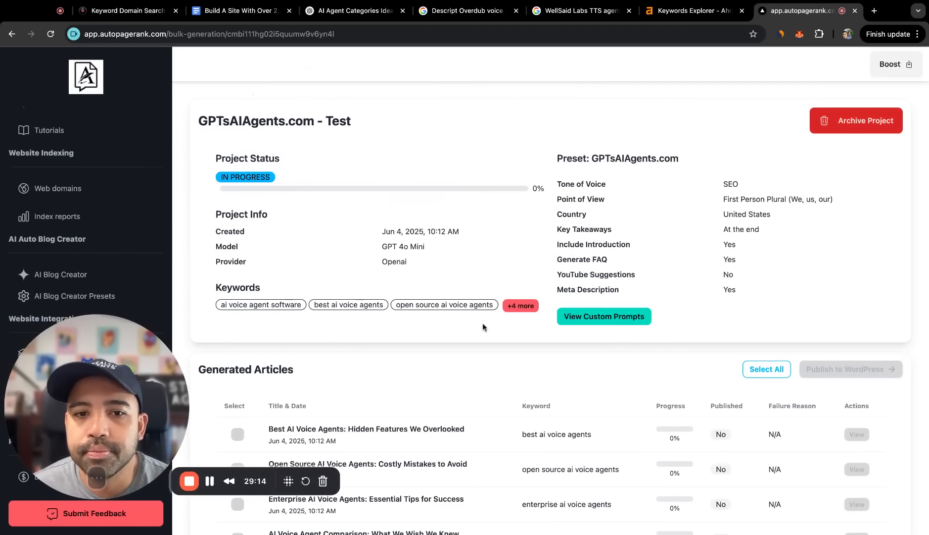
pyautogui.scroll(-4, 715, 366)
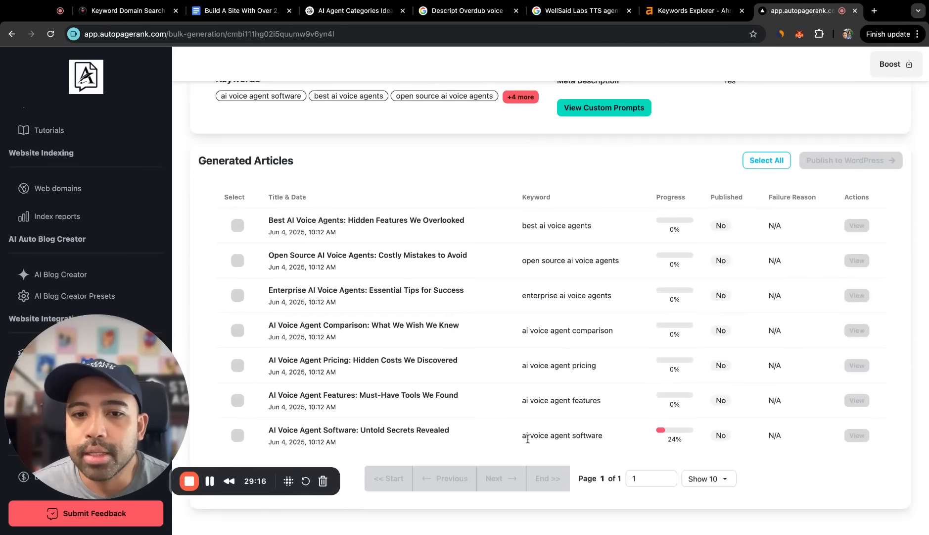
pyautogui.moveTo(660, 434); pyautogui.dragTo(474, 425)
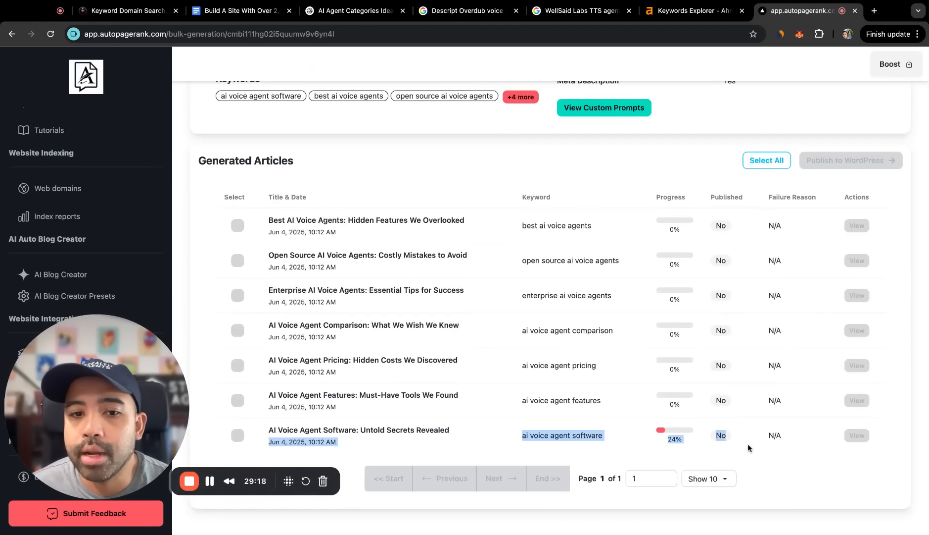
pyautogui.click(473, 425)
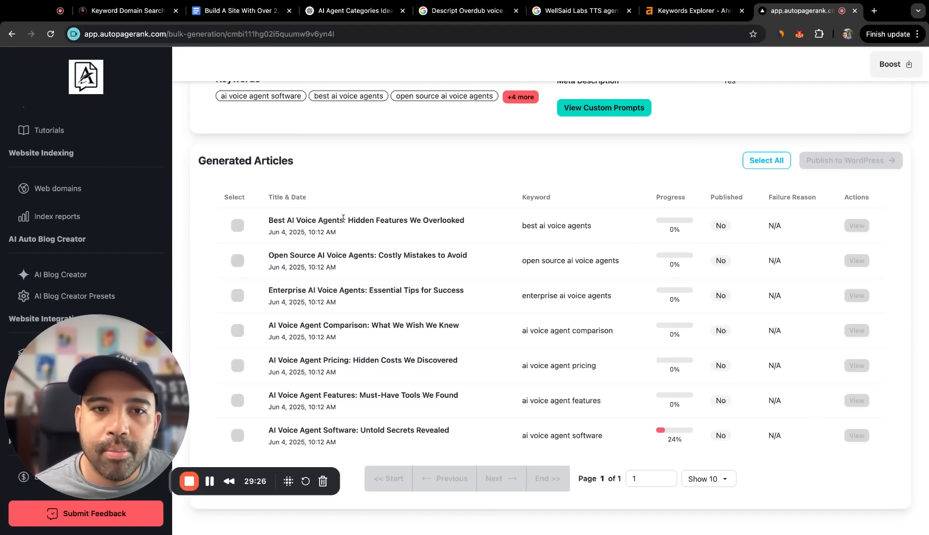
# - Examine each generated article title, comparing its main keyword with the phrase after the colon
pyautogui.moveTo(344, 219); pyautogui.dragTo(268, 220)
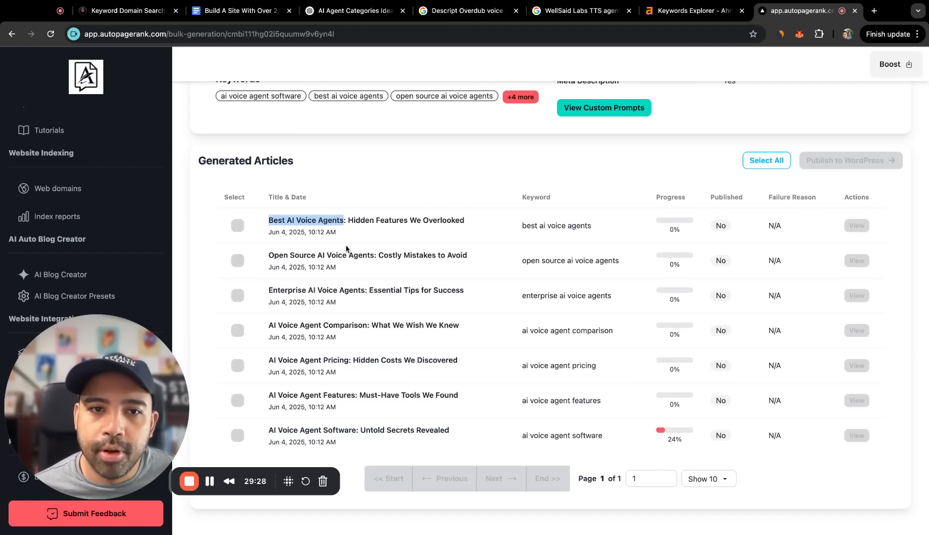
pyautogui.moveTo(347, 221); pyautogui.dragTo(461, 221)
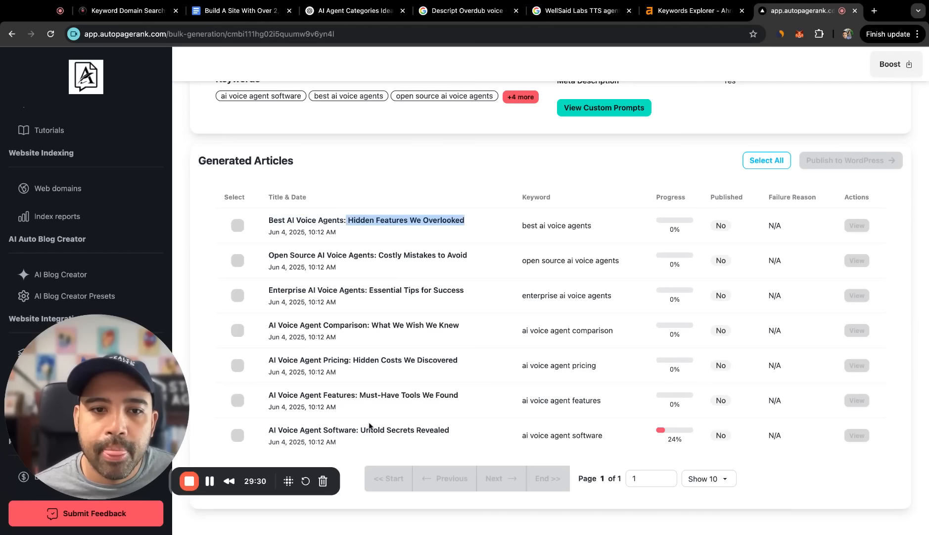
pyautogui.moveTo(358, 431); pyautogui.dragTo(287, 429)
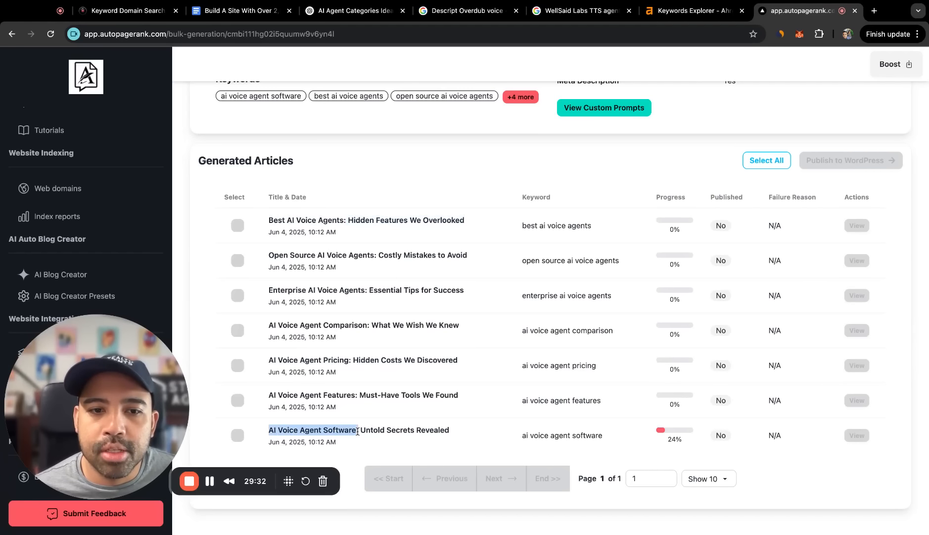
pyautogui.moveTo(450, 429); pyautogui.dragTo(365, 429)
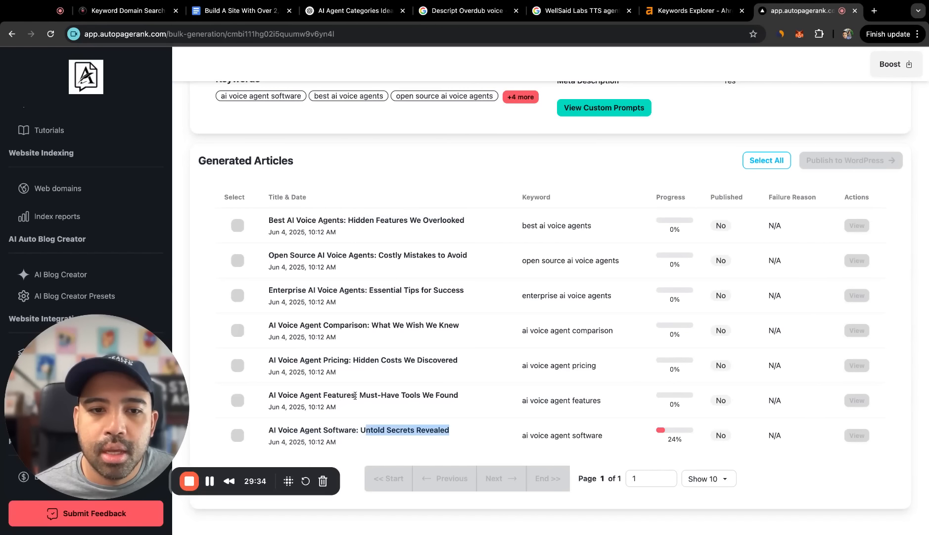
pyautogui.moveTo(356, 395); pyautogui.dragTo(269, 395)
pyautogui.moveTo(362, 395); pyautogui.dragTo(458, 395)
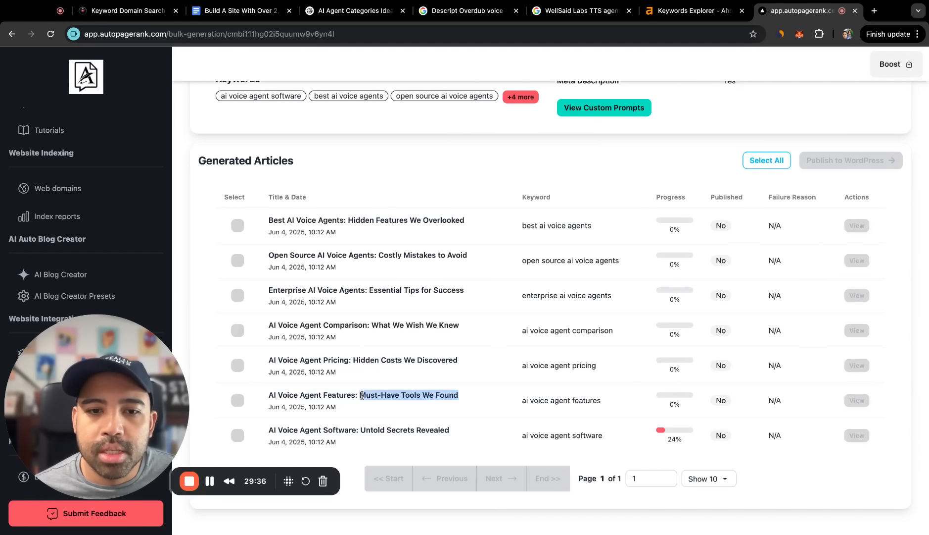
pyautogui.moveTo(274, 360); pyautogui.dragTo(348, 359)
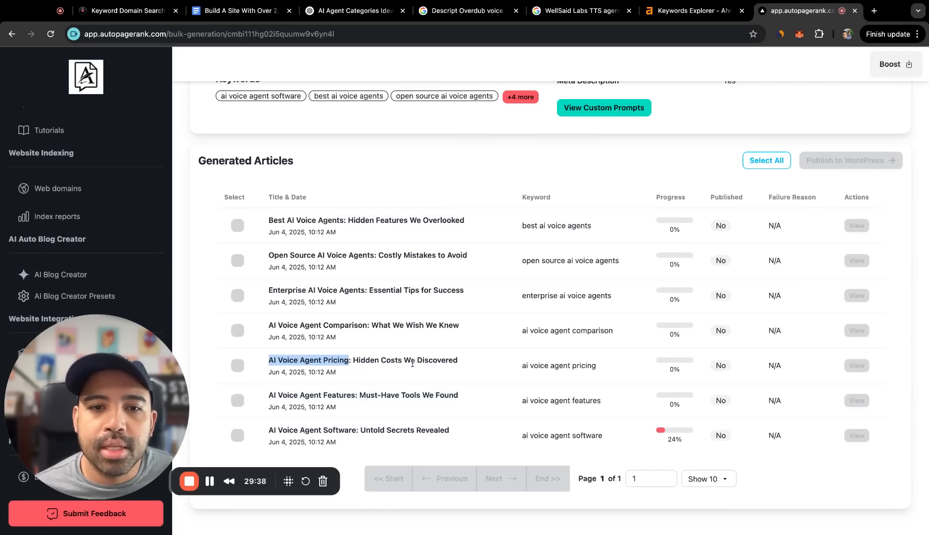
pyautogui.moveTo(268, 325); pyautogui.dragTo(368, 326)
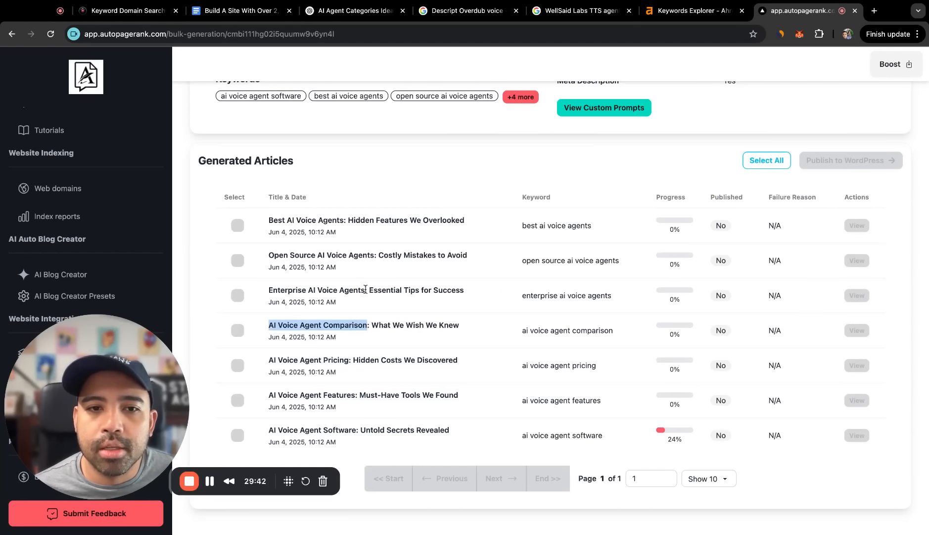
pyautogui.moveTo(365, 289); pyautogui.dragTo(269, 290)
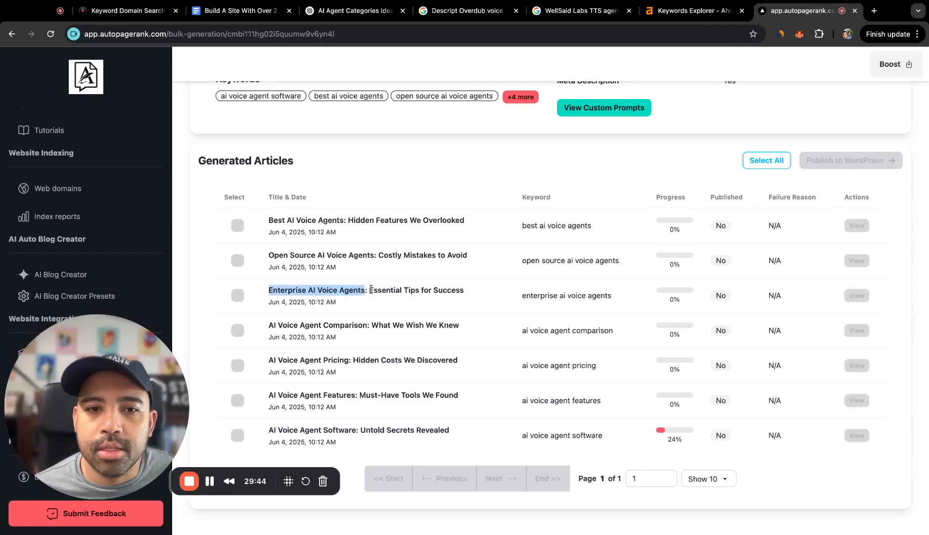
pyautogui.moveTo(372, 290); pyautogui.dragTo(465, 290)
pyautogui.click(475, 289)
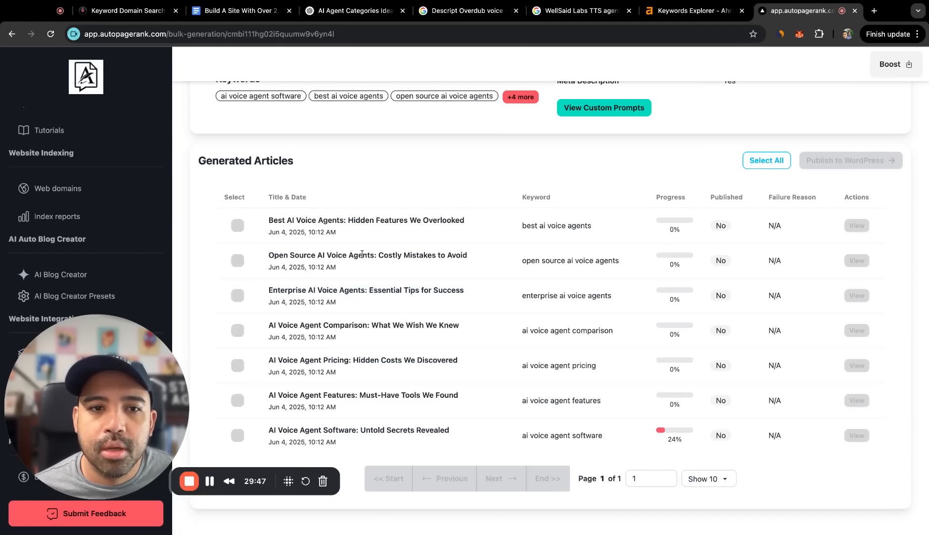
pyautogui.moveTo(452, 255); pyautogui.dragTo(380, 257)
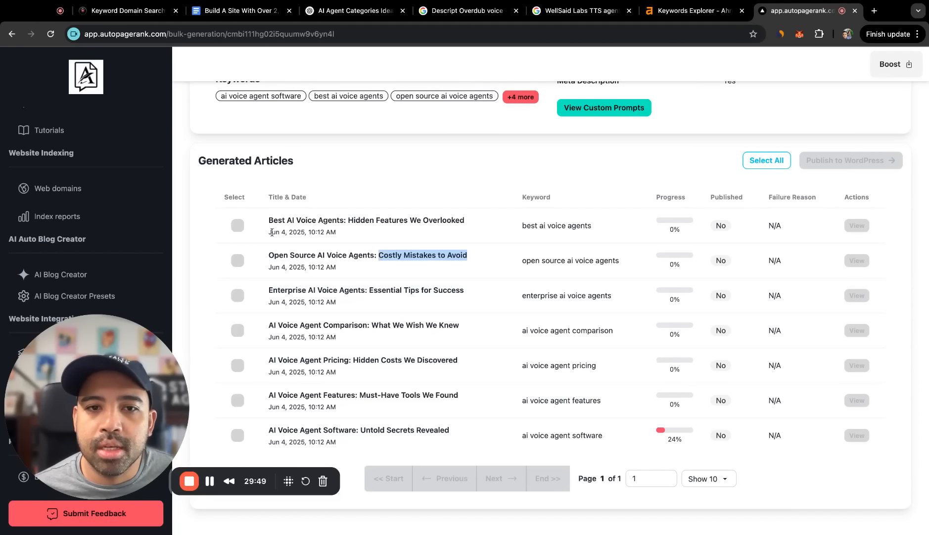
pyautogui.moveTo(340, 220); pyautogui.dragTo(251, 222)
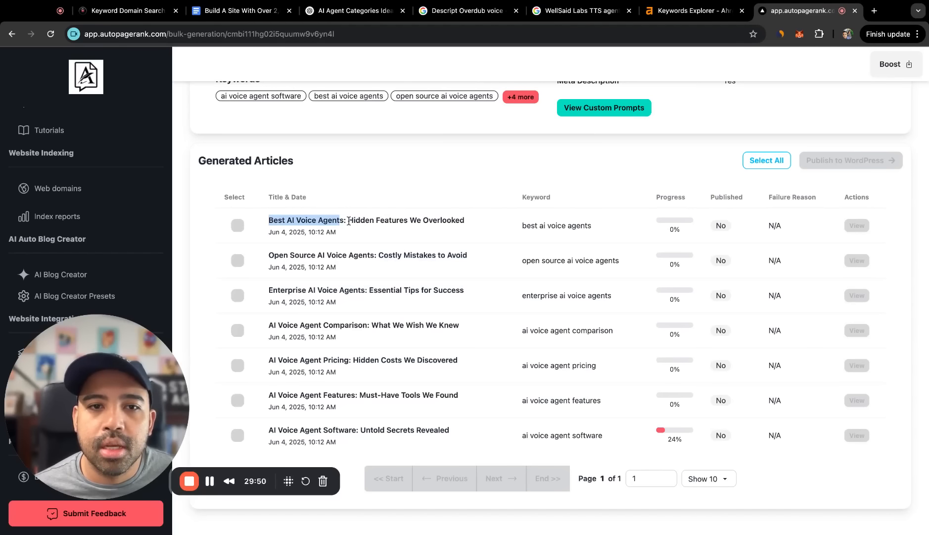
# - Check the phrase after the colon in the "best ai voice agents" article title and that article's generation progress
pyautogui.moveTo(349, 221); pyautogui.dragTo(484, 225)
pyautogui.click(483, 226)
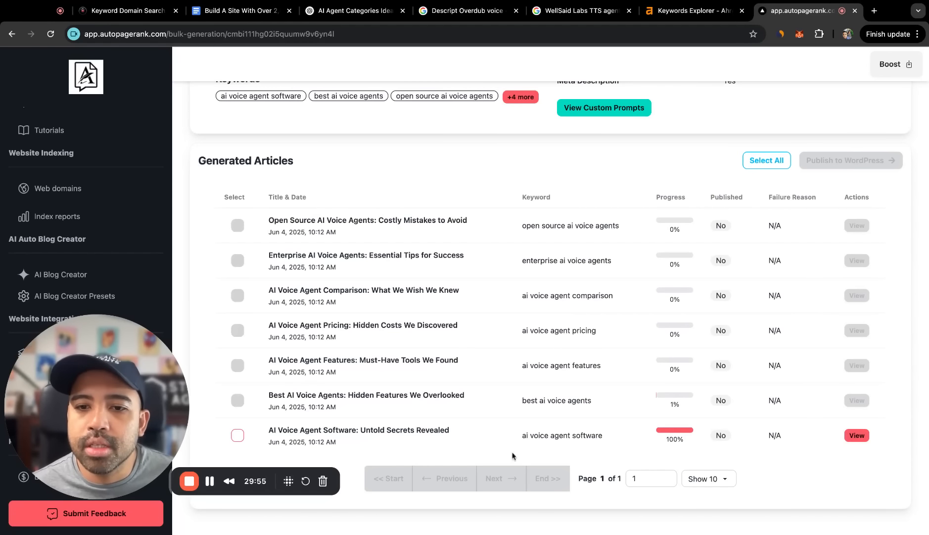
pyautogui.moveTo(456, 395); pyautogui.dragTo(604, 404)
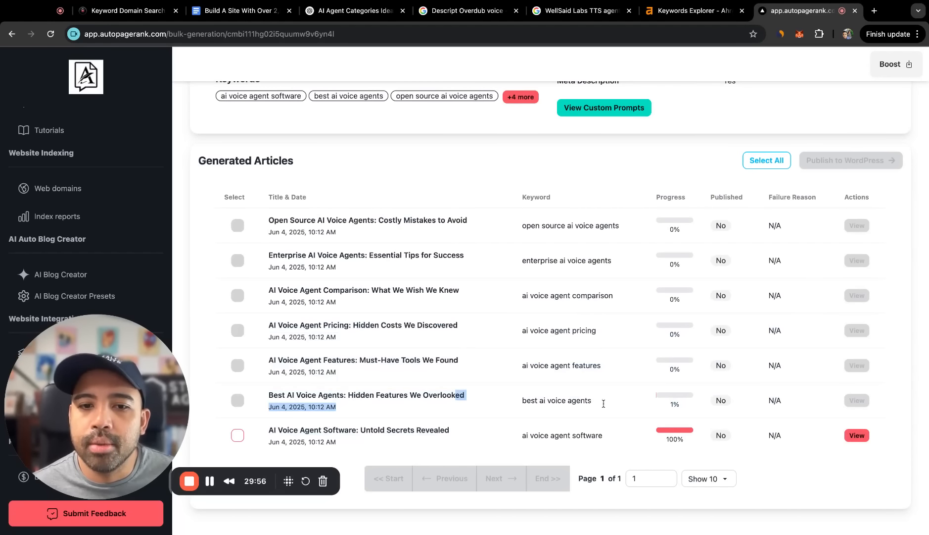
# - Read the finished "AI Voice Agent Software: Untold Secrets Revealed" article through to its end and return to the project's generated articles
pyautogui.click(858, 435)
pyautogui.scroll(-3, 873, 312)
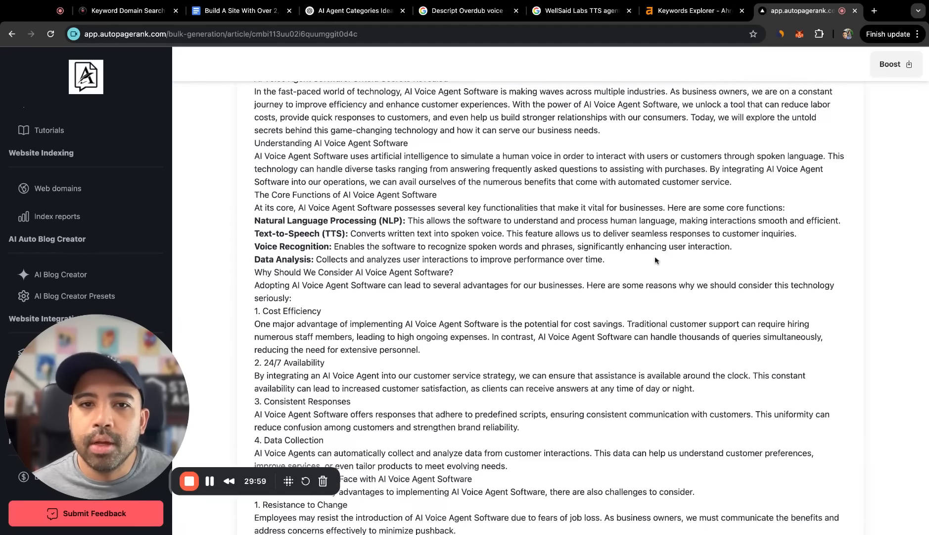
pyautogui.scroll(-6, 872, 281)
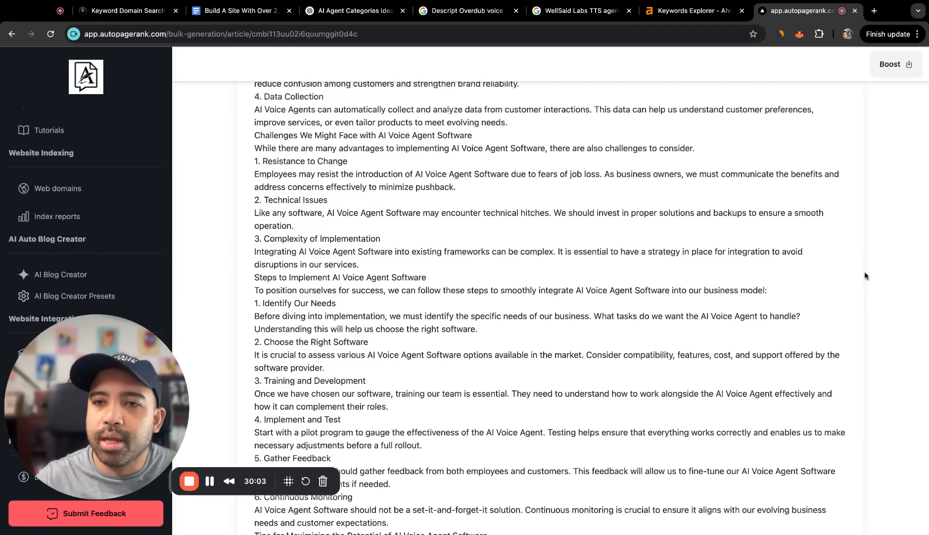
pyautogui.scroll(-3, 840, 258)
pyautogui.scroll(-8, 850, 251)
pyautogui.scroll(20, 849, 252)
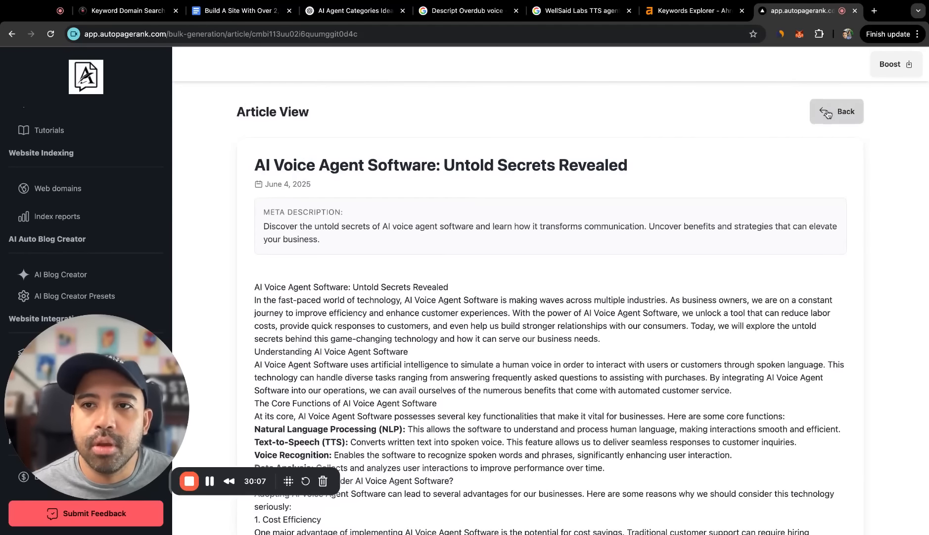
pyautogui.click(842, 111)
pyautogui.scroll(-5, 266, 268)
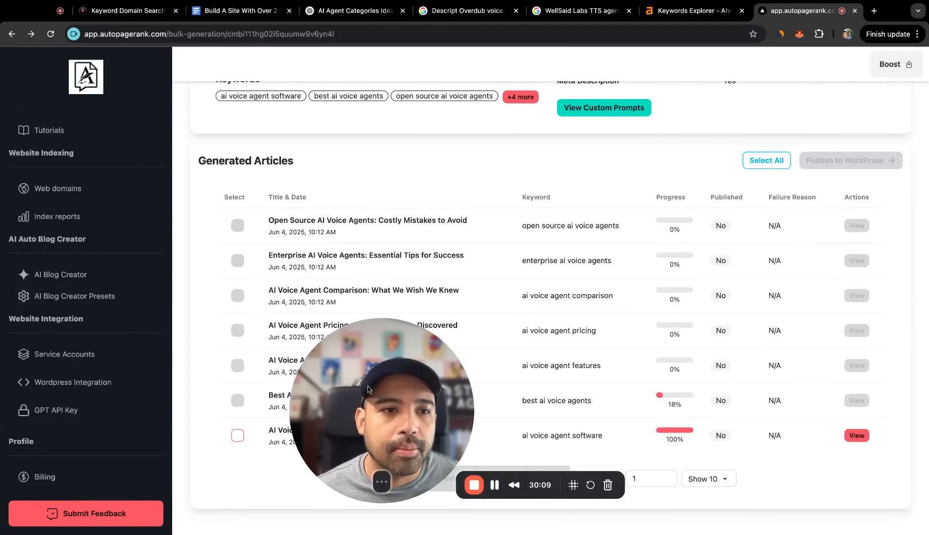
# - Open the completed "Ohired.com - For Employers" bulk generation project and look over its generated and published articles
pyautogui.click(70, 278)
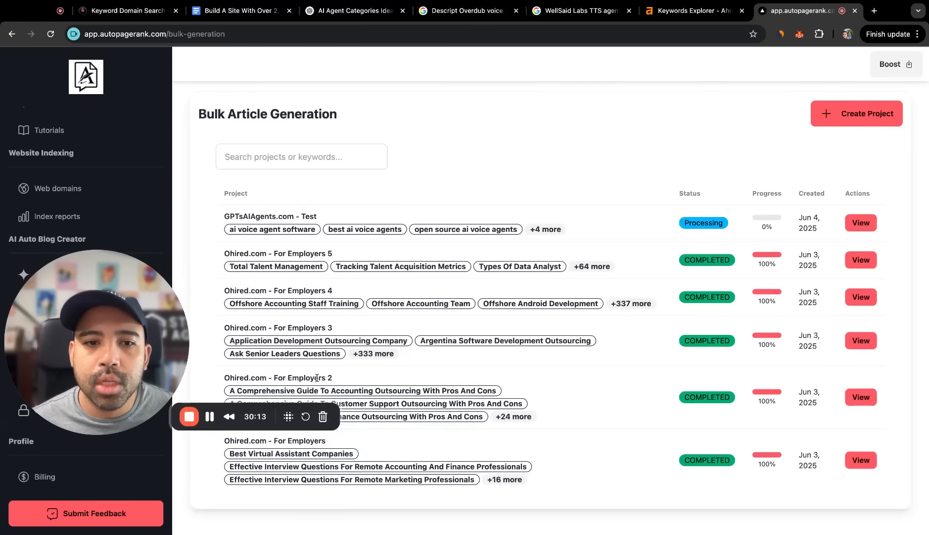
pyautogui.click(861, 460)
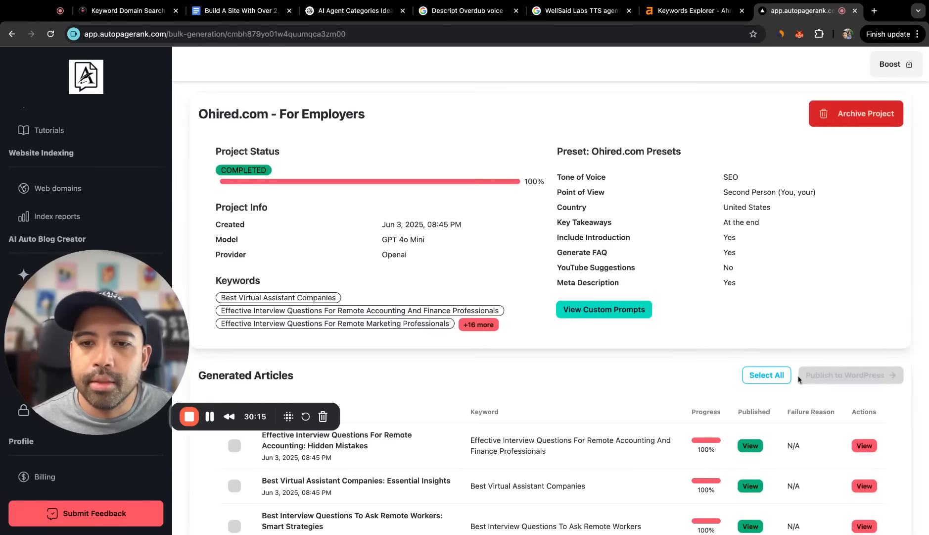
pyautogui.scroll(-6, 681, 286)
pyautogui.scroll(3, 575, 197)
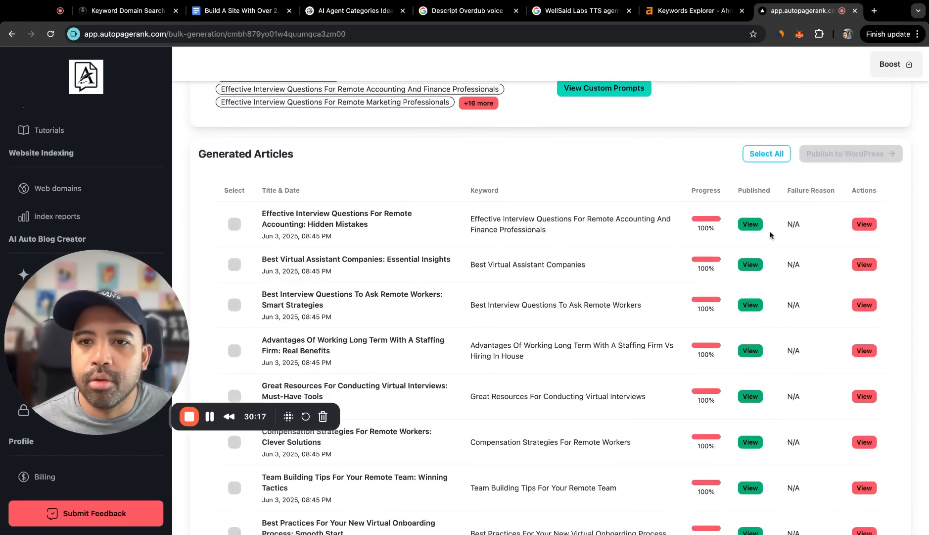
# - Open the published "Effective Interview Questions For Remote Accounting: Hidden Mistakes" post and examine its headings, lists, key takeaways and FAQ on the live site
pyautogui.click(753, 231)
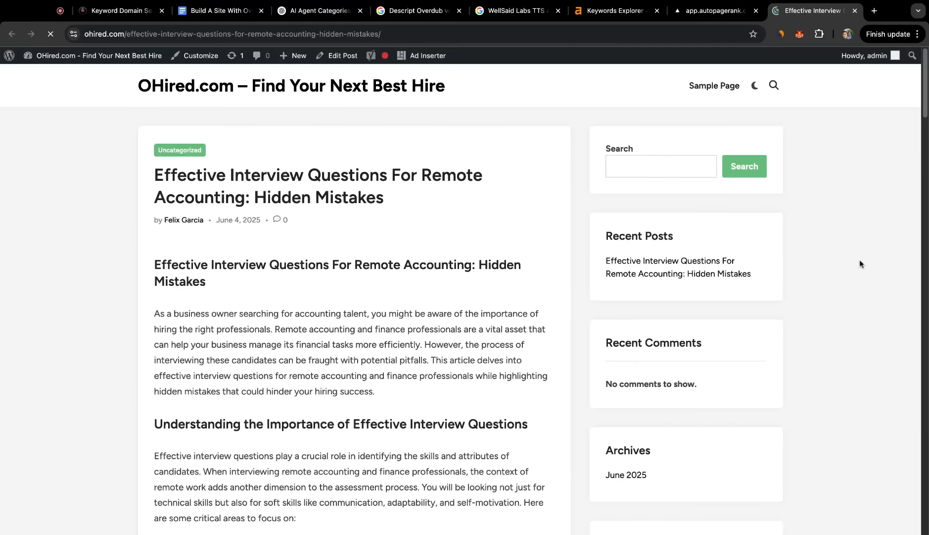
pyautogui.moveTo(571, 361); pyautogui.dragTo(719, 403)
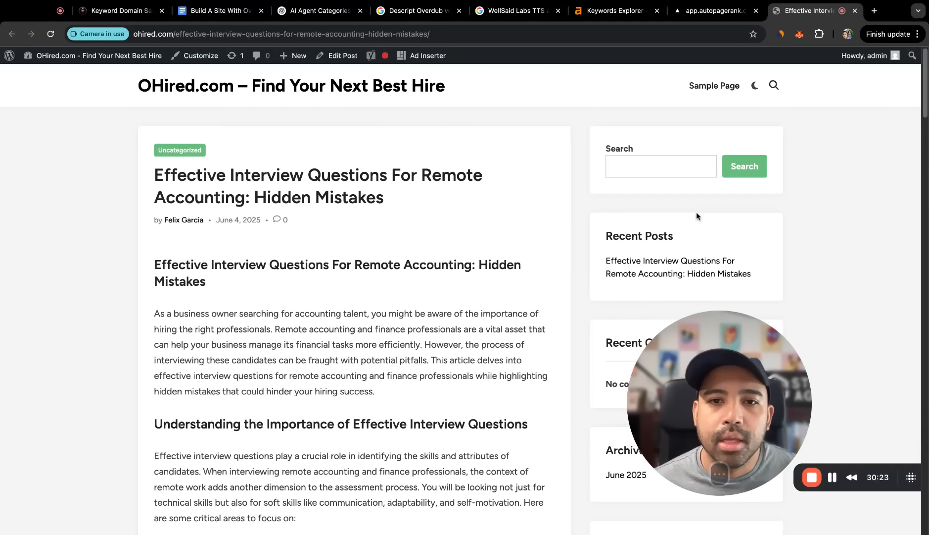
pyautogui.scroll(-13, 495, 257)
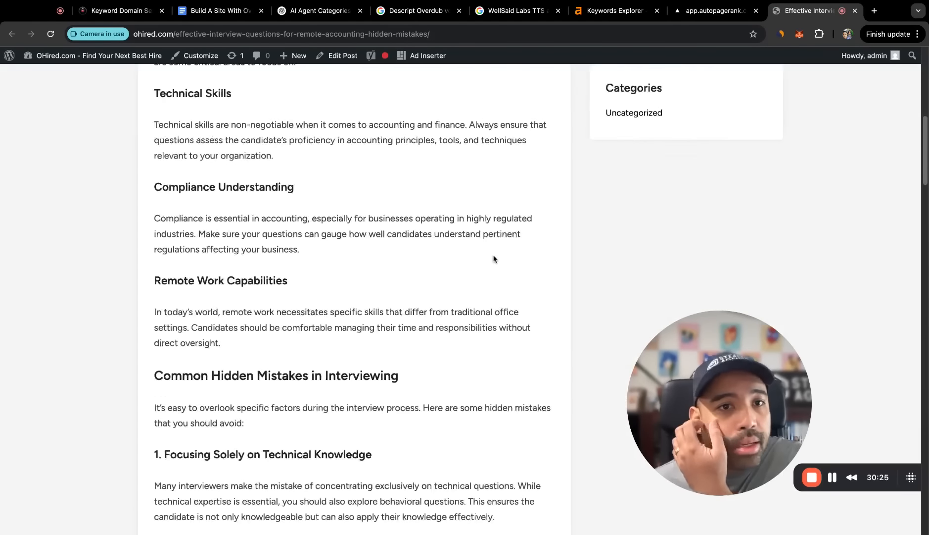
pyautogui.scroll(-5, 498, 257)
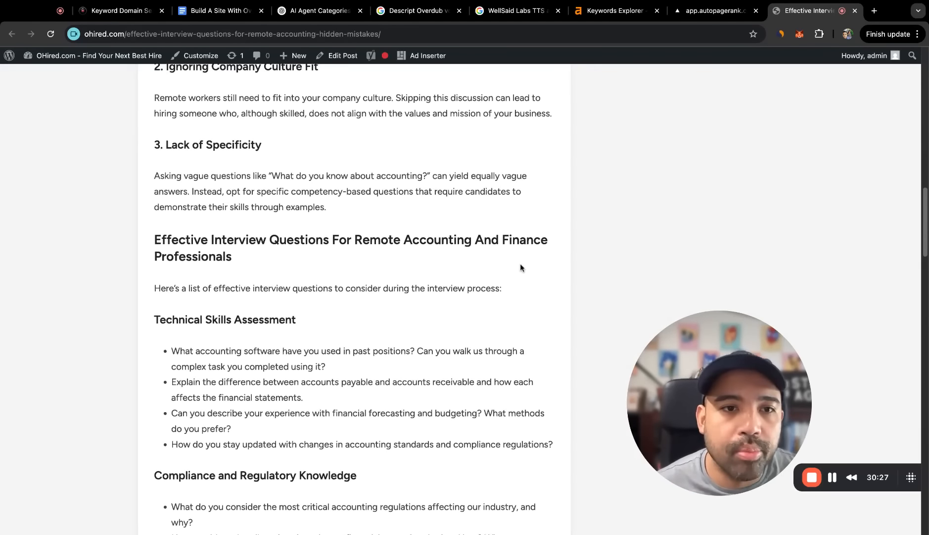
pyautogui.scroll(-5, 541, 268)
pyautogui.scroll(-6, 543, 267)
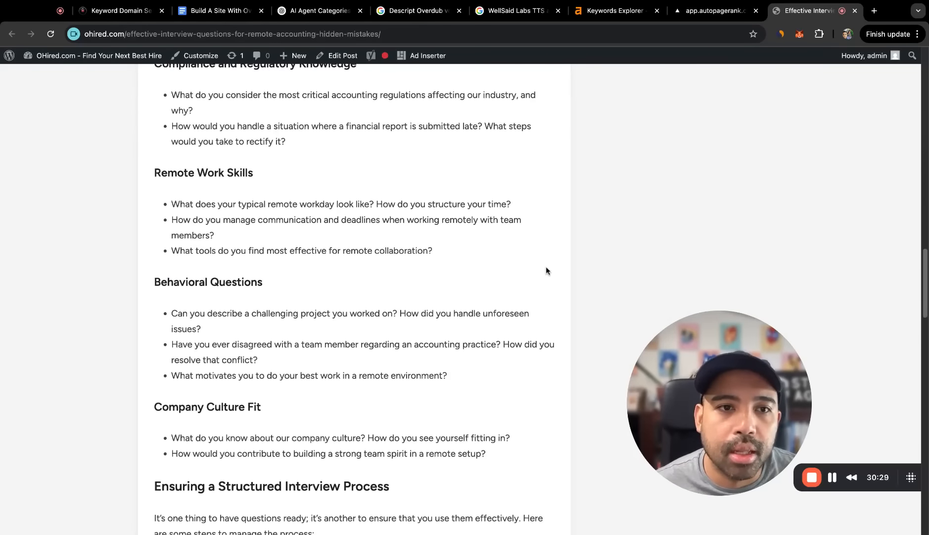
pyautogui.scroll(-12, 546, 267)
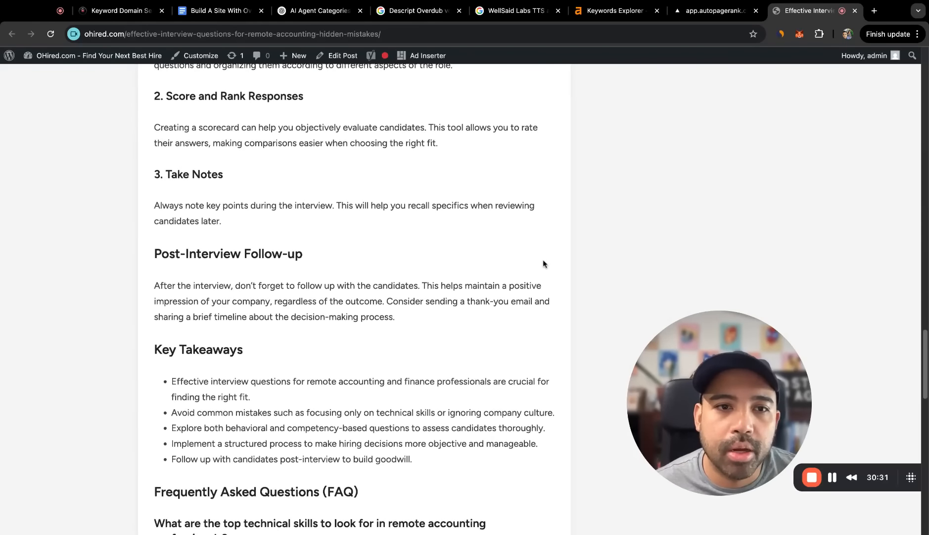
pyautogui.scroll(-6, 546, 261)
pyautogui.scroll(20, 549, 260)
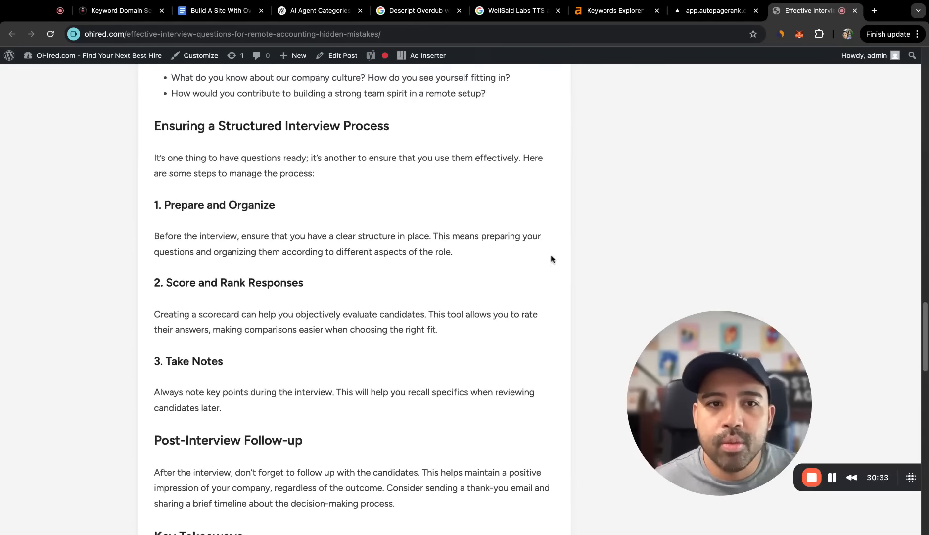
# - Review the published article on effective interview questions for remote accounting, from its introduction through the FAQ section
pyautogui.scroll(5, 548, 260)
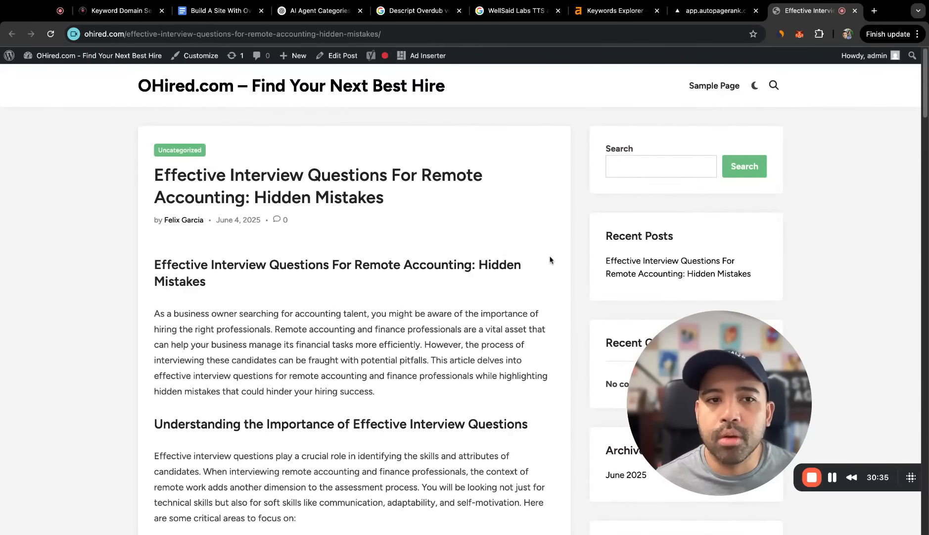
pyautogui.scroll(-3, 552, 259)
pyautogui.scroll(-7, 553, 262)
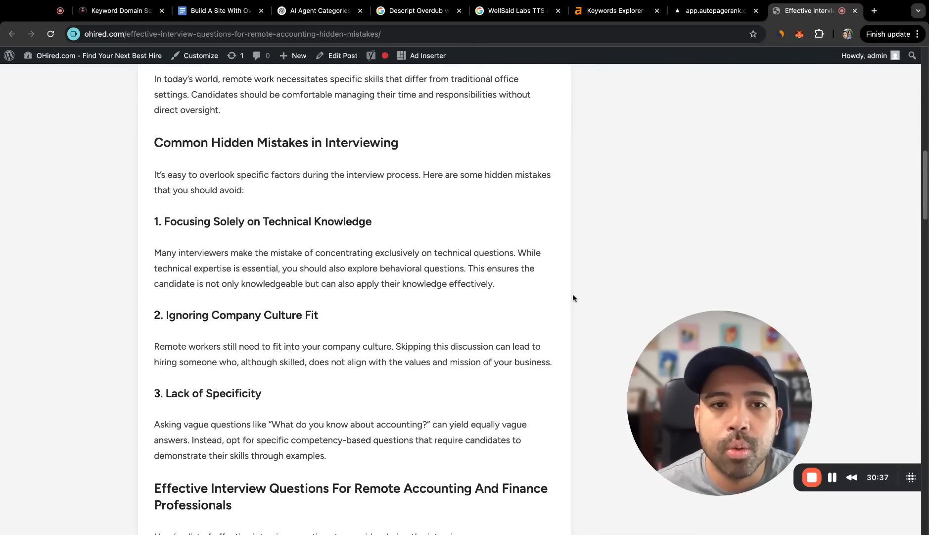
pyautogui.scroll(-18, 542, 299)
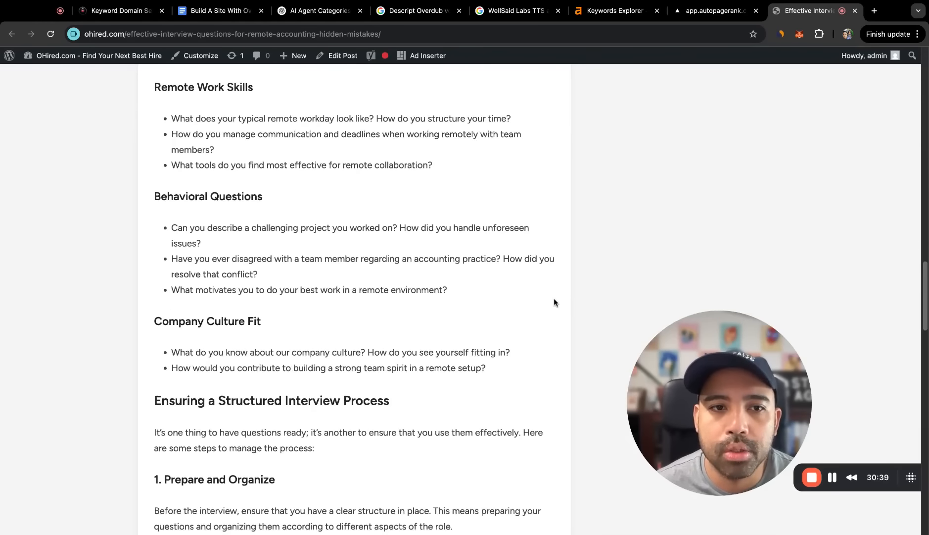
pyautogui.scroll(-10, 554, 302)
pyautogui.scroll(-5, 564, 304)
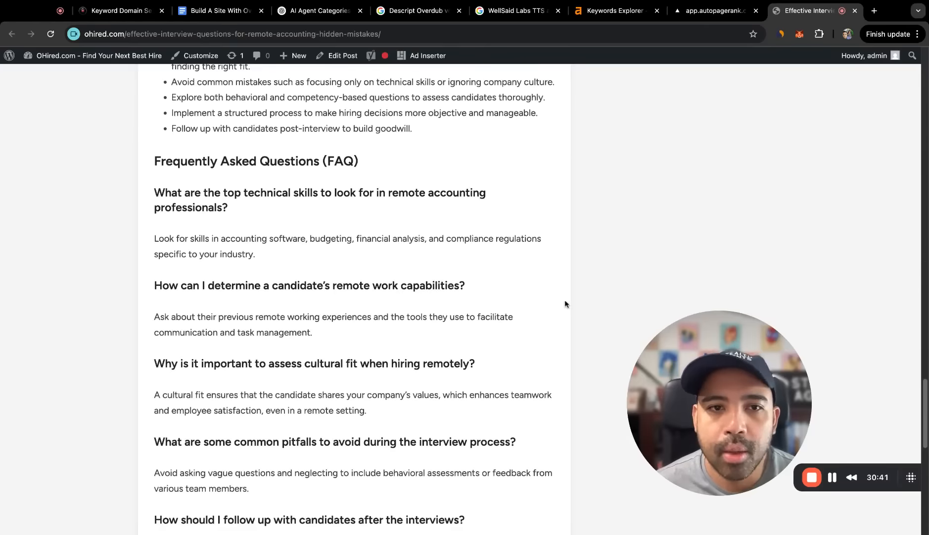
pyautogui.scroll(-5, 566, 304)
pyautogui.scroll(20, 566, 297)
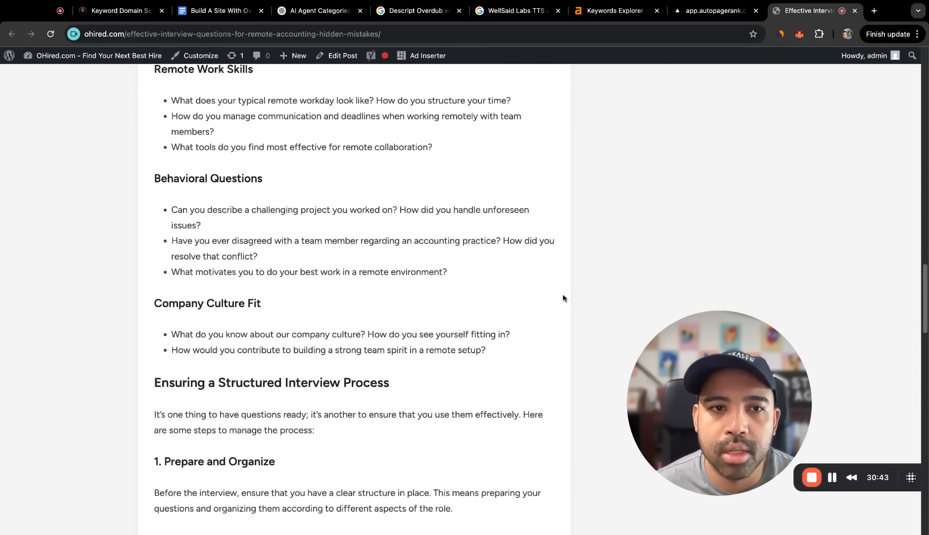
pyautogui.scroll(20, 563, 297)
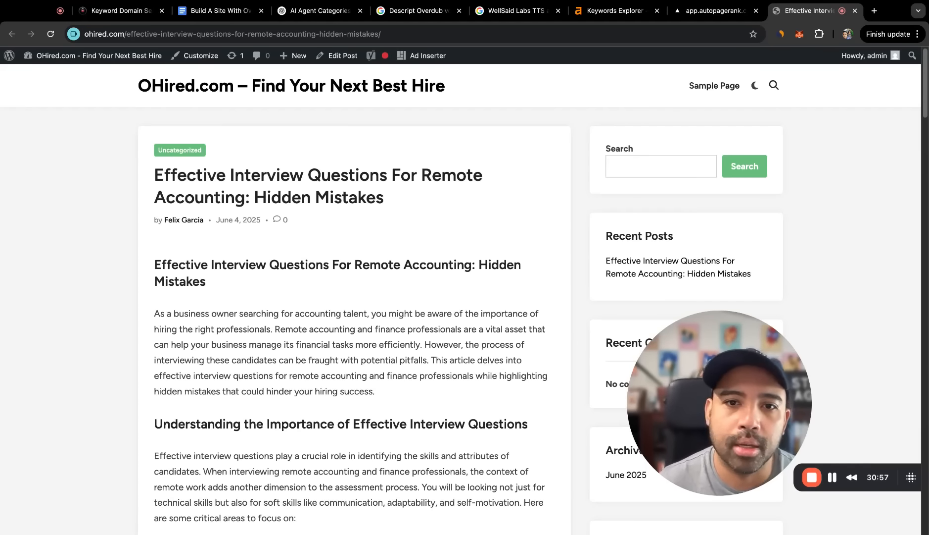
# - Switch to Auto Page Rank, open the "GPTsAIAgents.com - Test" bulk-generation project and check the progress of its generated articles
pyautogui.click(713, 10)
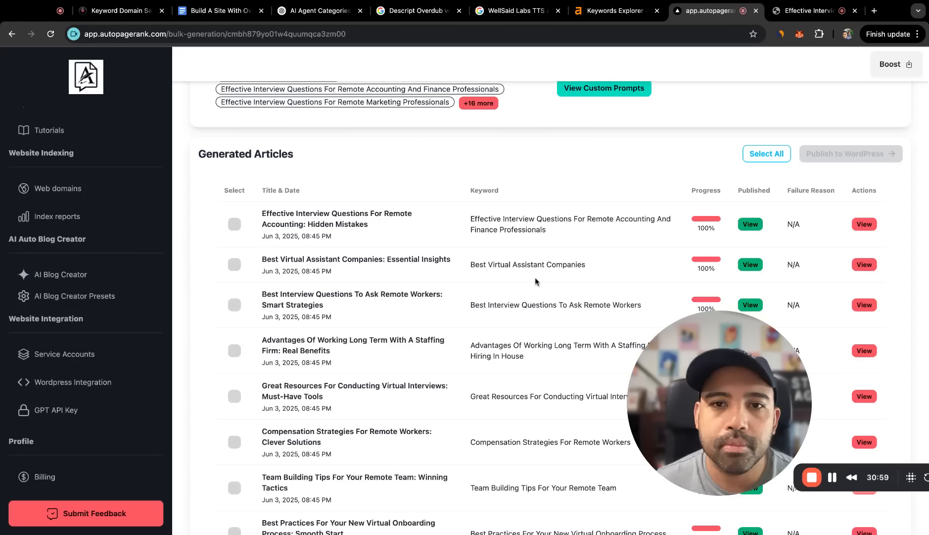
pyautogui.scroll(-5, 636, 280)
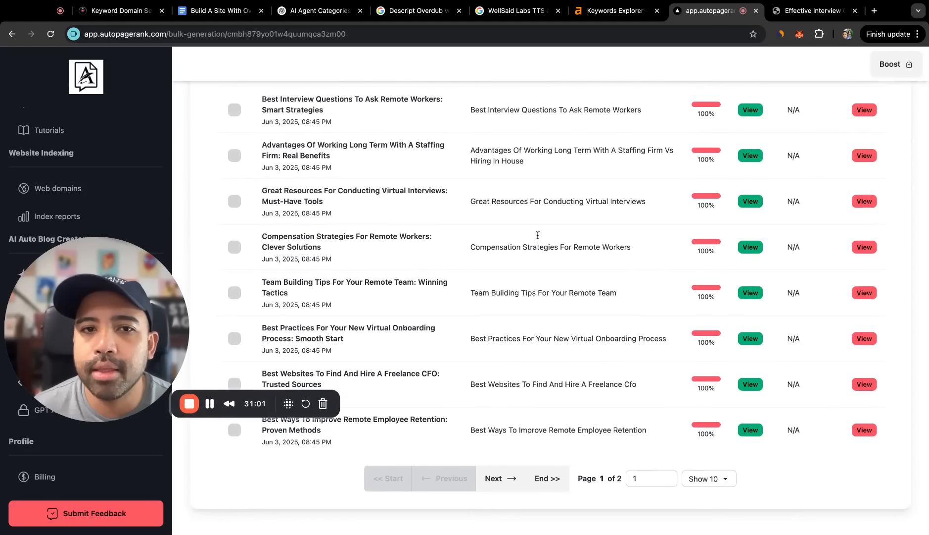
pyautogui.scroll(10, 635, 280)
pyautogui.click(57, 274)
pyautogui.moveTo(286, 295); pyautogui.dragTo(100, 333)
pyautogui.click(860, 228)
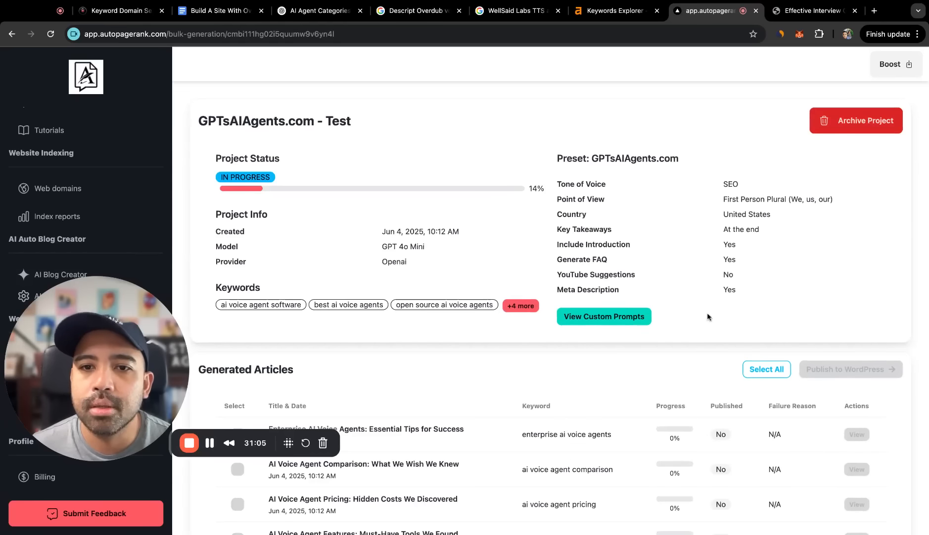
pyautogui.scroll(-5, 623, 346)
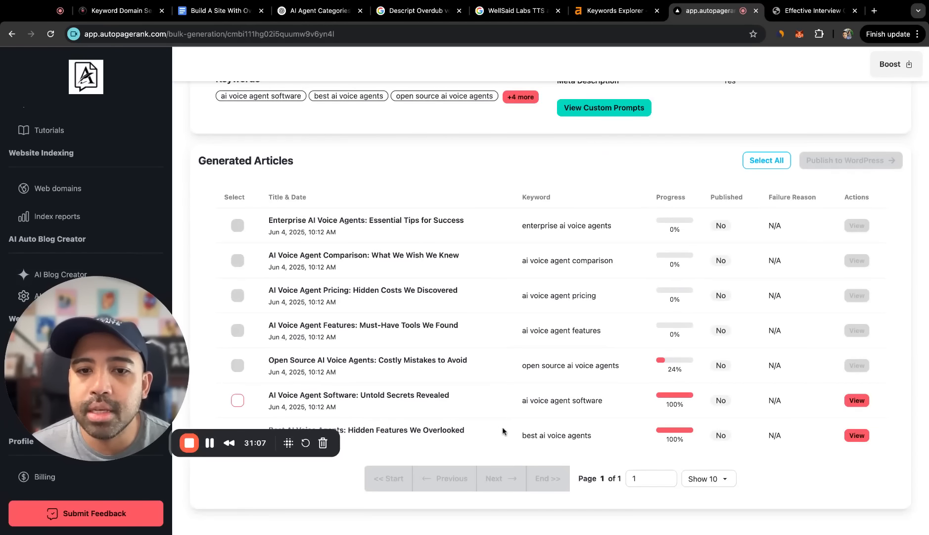
pyautogui.moveTo(504, 432); pyautogui.dragTo(504, 379)
pyautogui.click(639, 443)
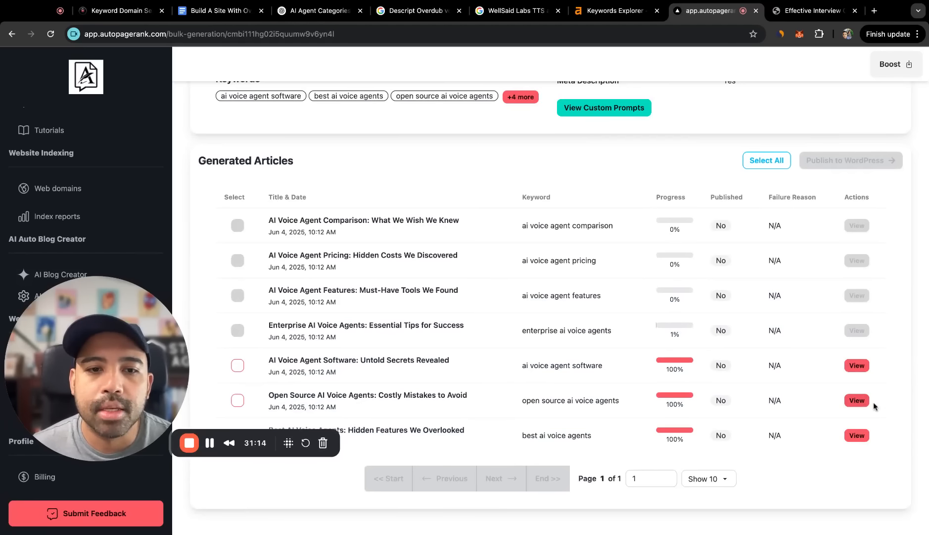
# - Read through the generated article "Open Source AI Voice Agents: Costly Mistakes to Avoid" and return to the project's article list
pyautogui.click(857, 400)
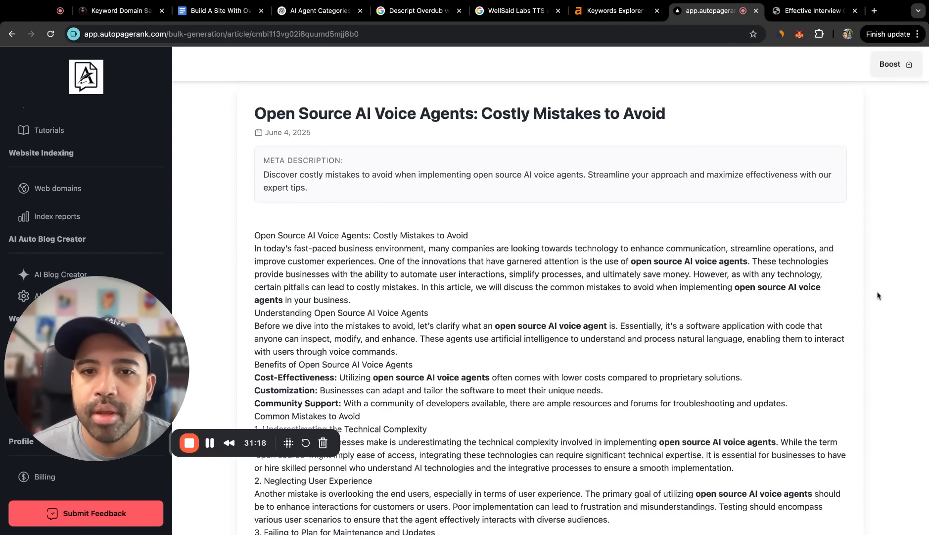
pyautogui.scroll(-4, 892, 297)
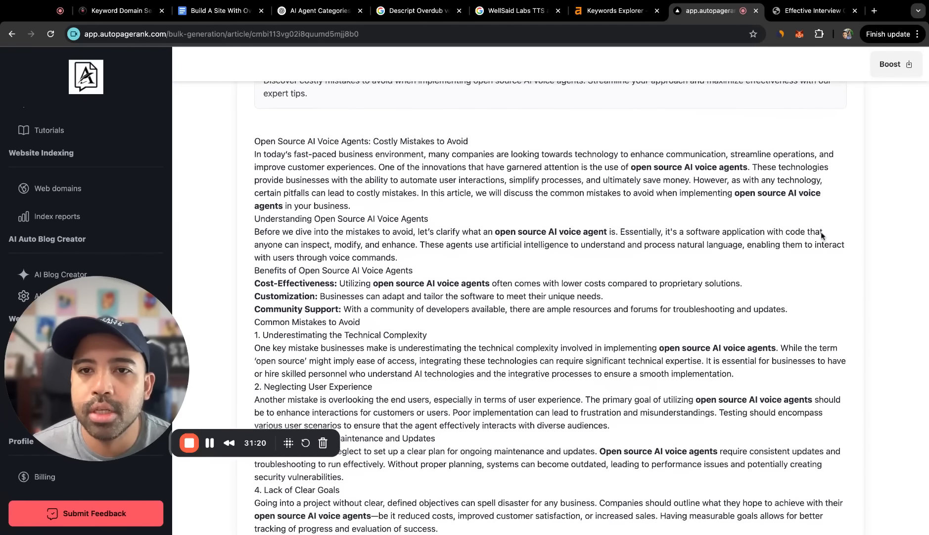
pyautogui.moveTo(629, 171); pyautogui.dragTo(729, 169)
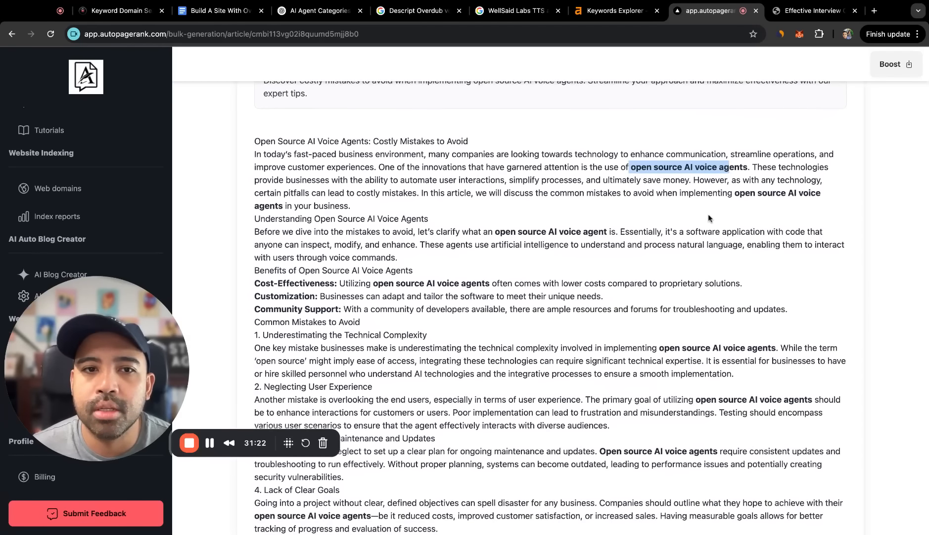
pyautogui.scroll(-5, 708, 218)
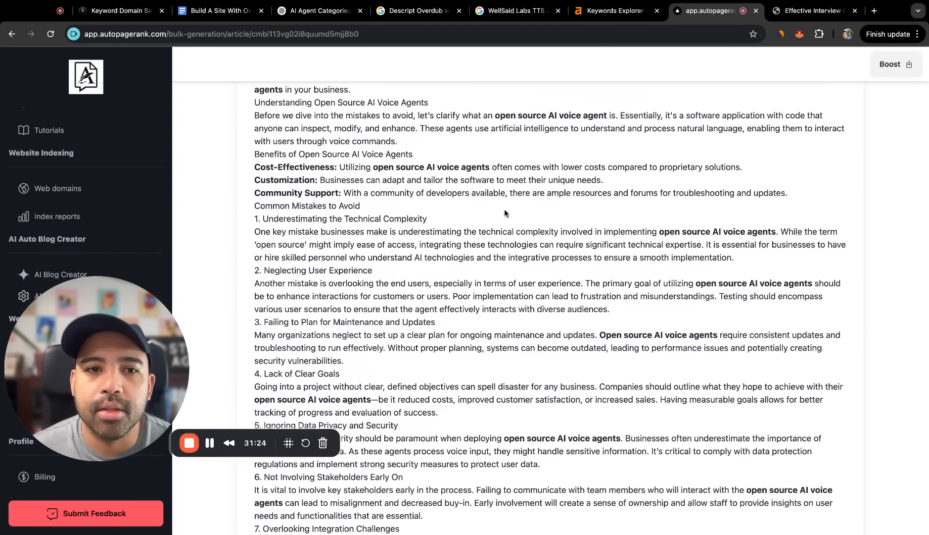
pyautogui.scroll(-1, 526, 215)
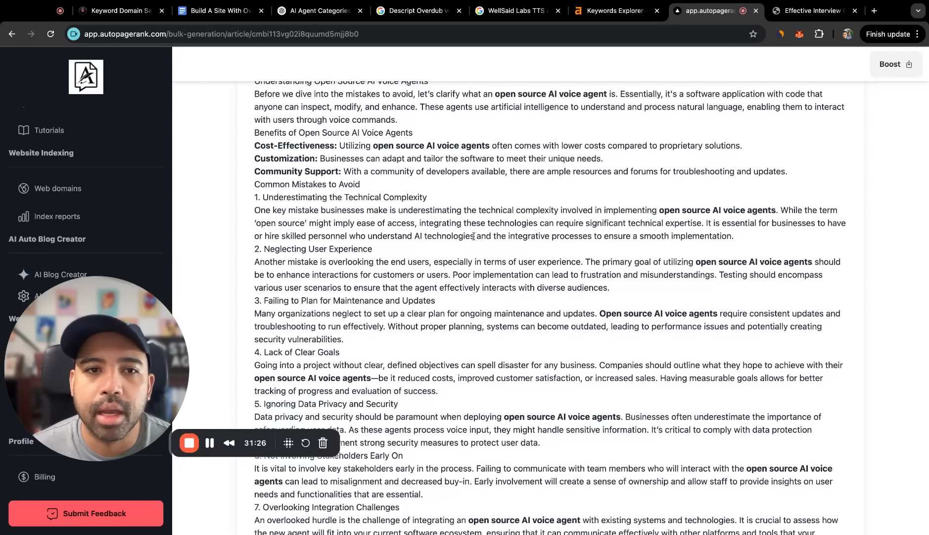
pyautogui.scroll(-8, 382, 200)
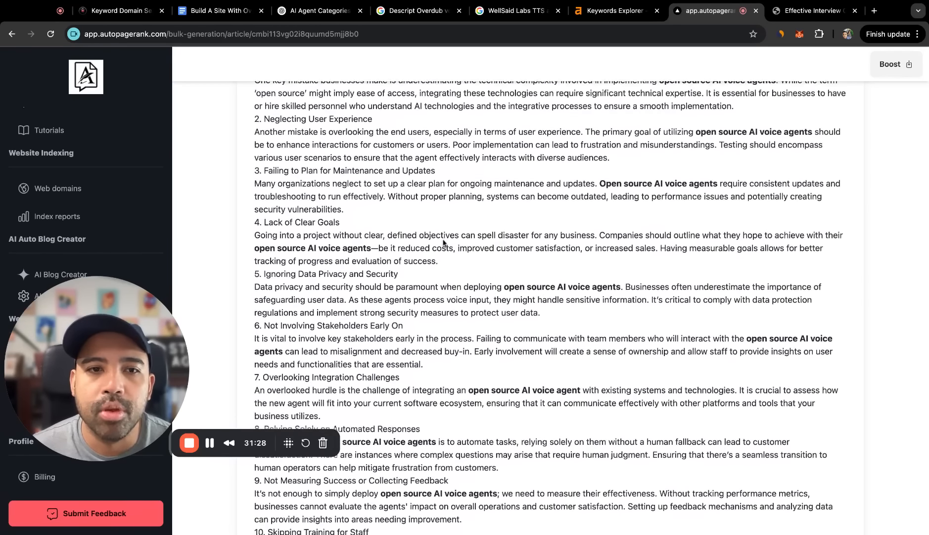
pyautogui.scroll(-12, 443, 238)
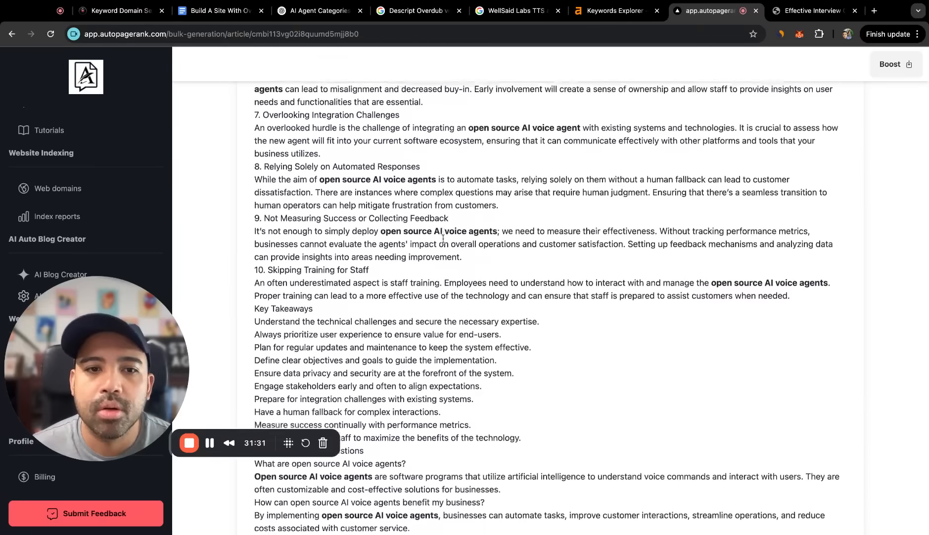
pyautogui.scroll(-3, 551, 297)
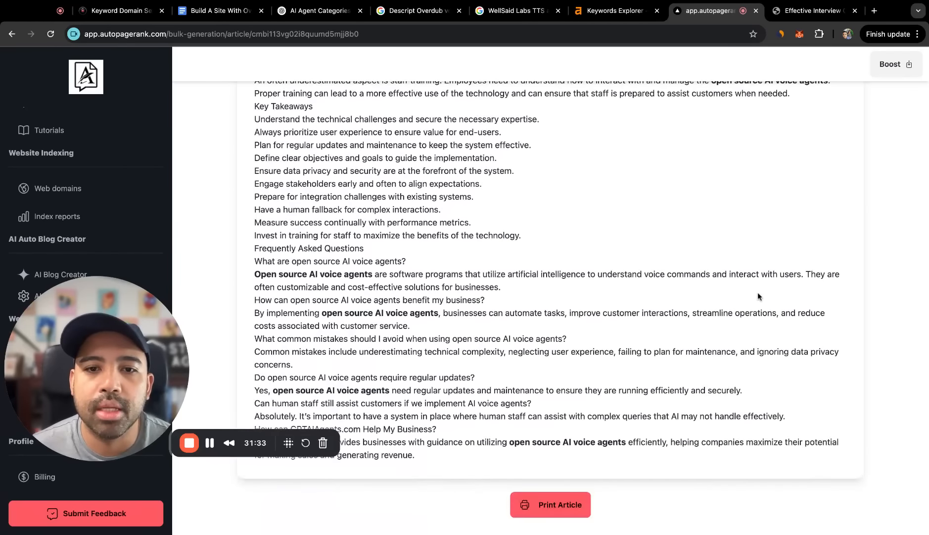
pyautogui.scroll(18, 880, 311)
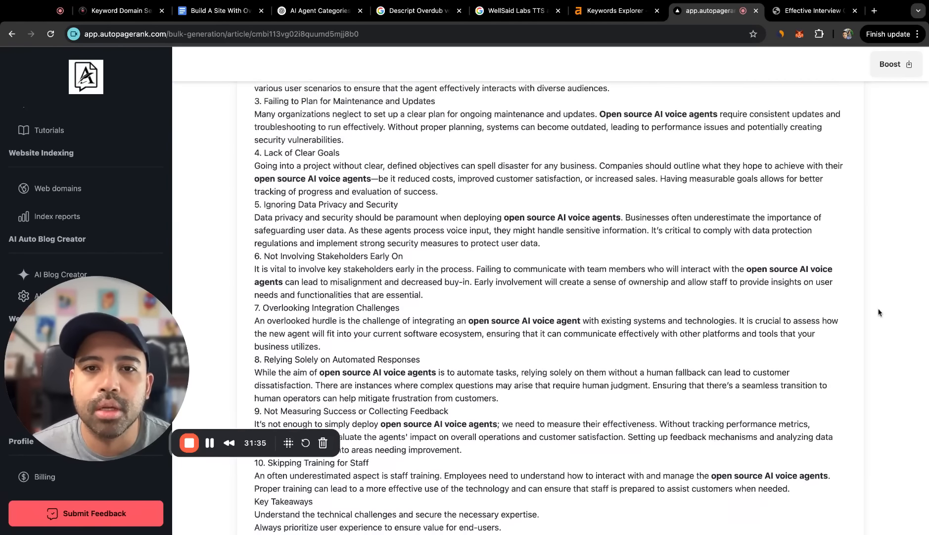
pyautogui.scroll(14, 881, 317)
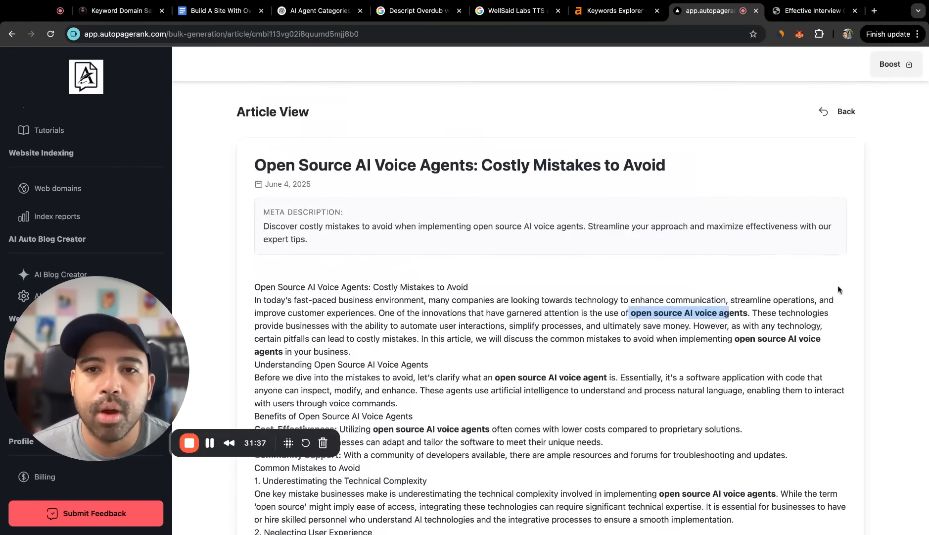
pyautogui.click(840, 112)
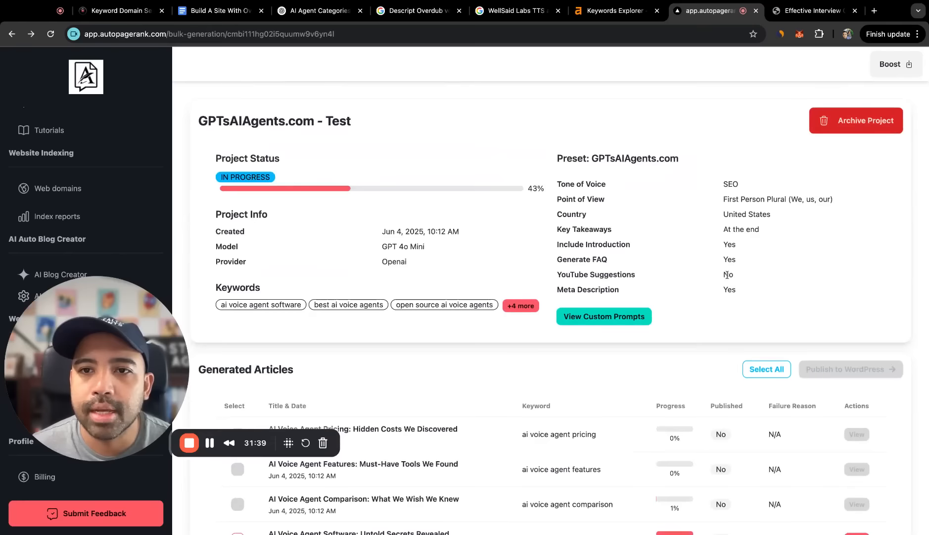
pyautogui.scroll(-5, 704, 280)
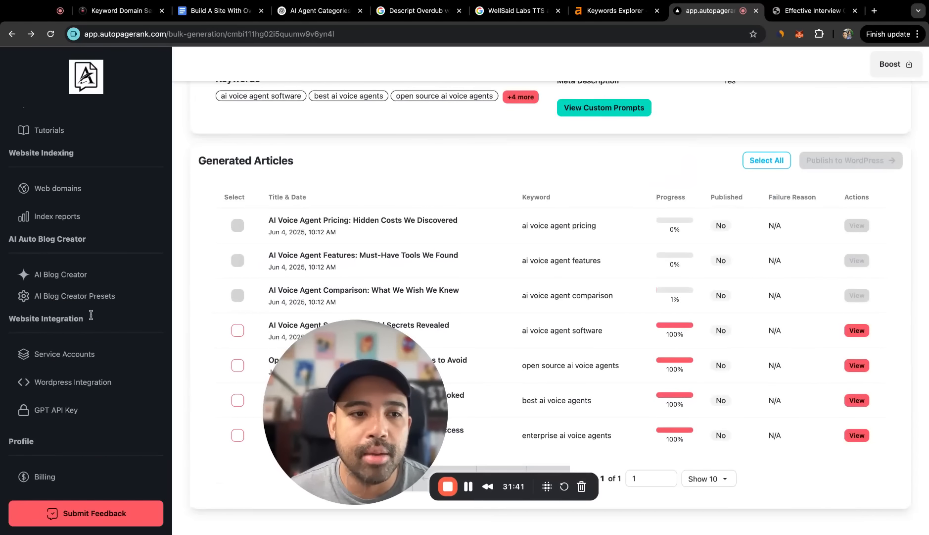
# - Open the Ohired.com preset for editing and go through the goals in its Extra Content Prompt
pyautogui.click(77, 296)
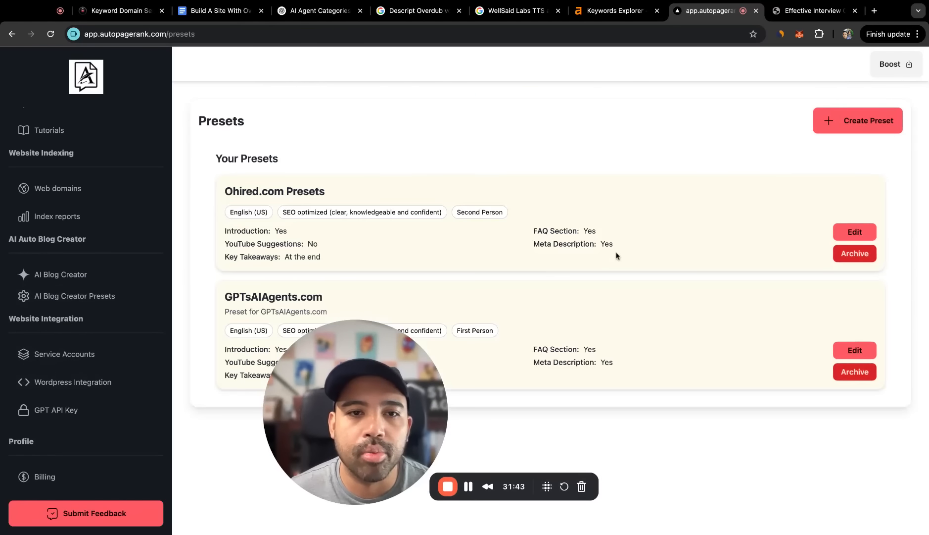
pyautogui.click(862, 237)
pyautogui.scroll(-15, 717, 293)
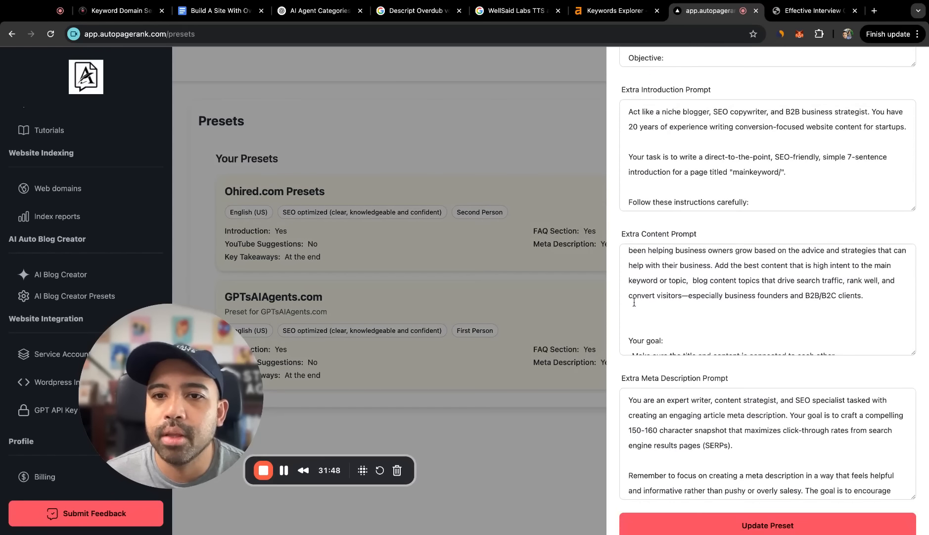
pyautogui.scroll(1, 865, 287)
pyautogui.scroll(-4, 830, 273)
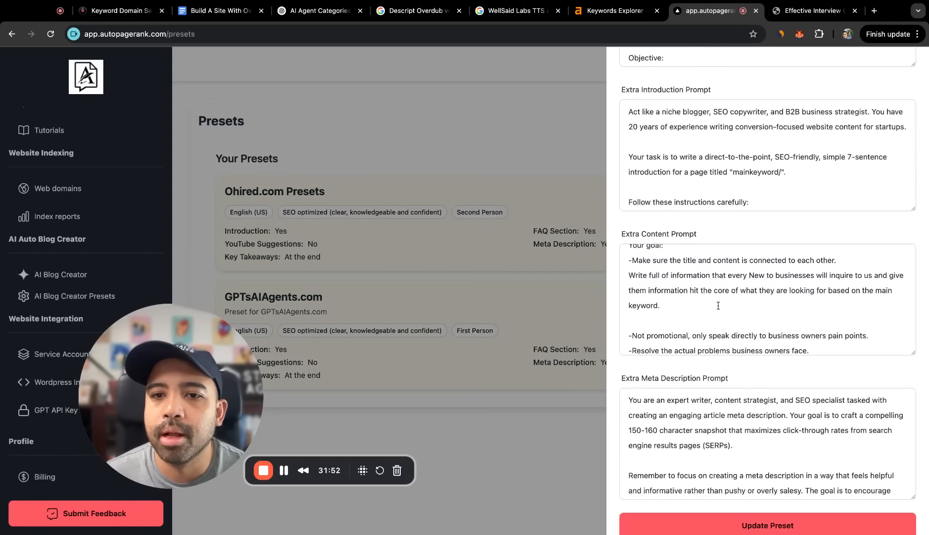
pyautogui.click(719, 305)
pyautogui.scroll(2, 760, 309)
pyautogui.scroll(-5, 758, 316)
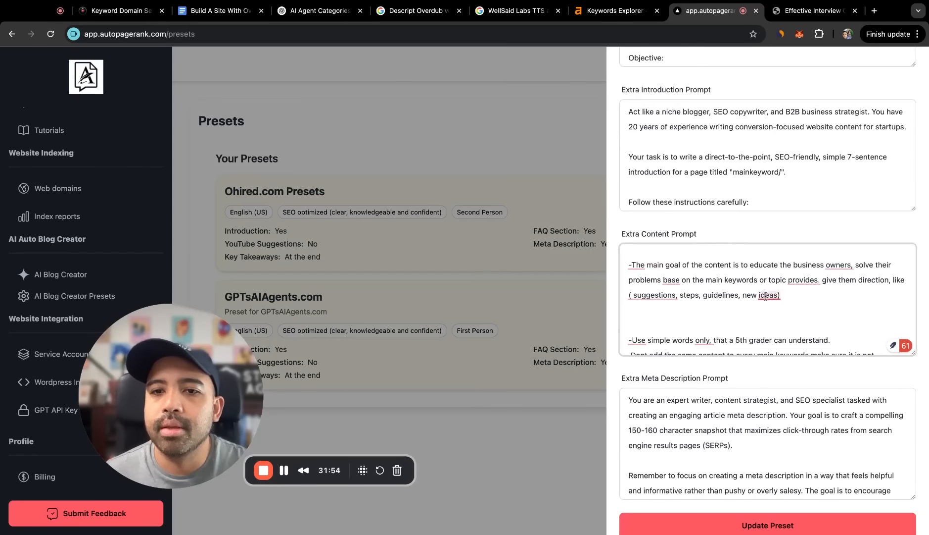
pyautogui.scroll(5, 800, 294)
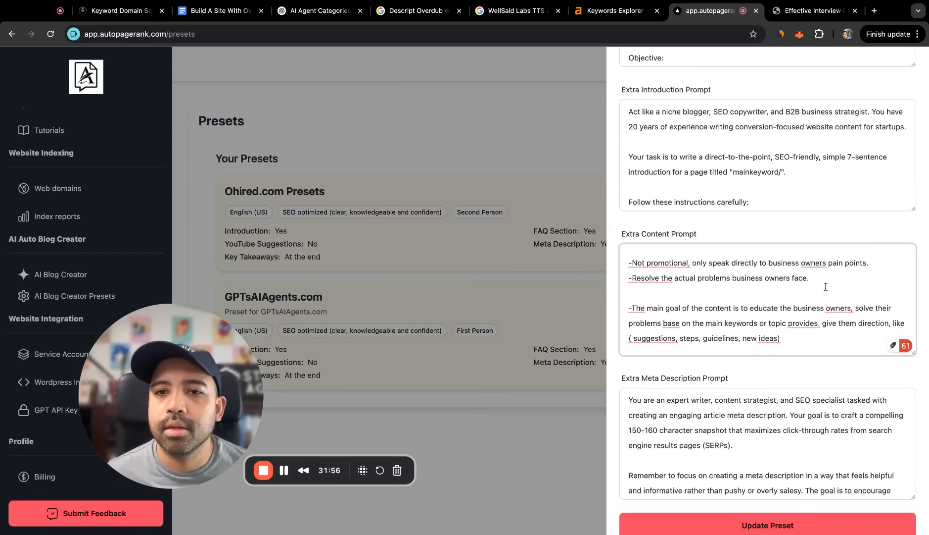
# - Above "-Not promotional" in the Extra Content Prompt, add an instruction that review articles, like "AI Agents review", cover 3-10 specific companies with features and benefits
pyautogui.scroll(-3, 819, 284)
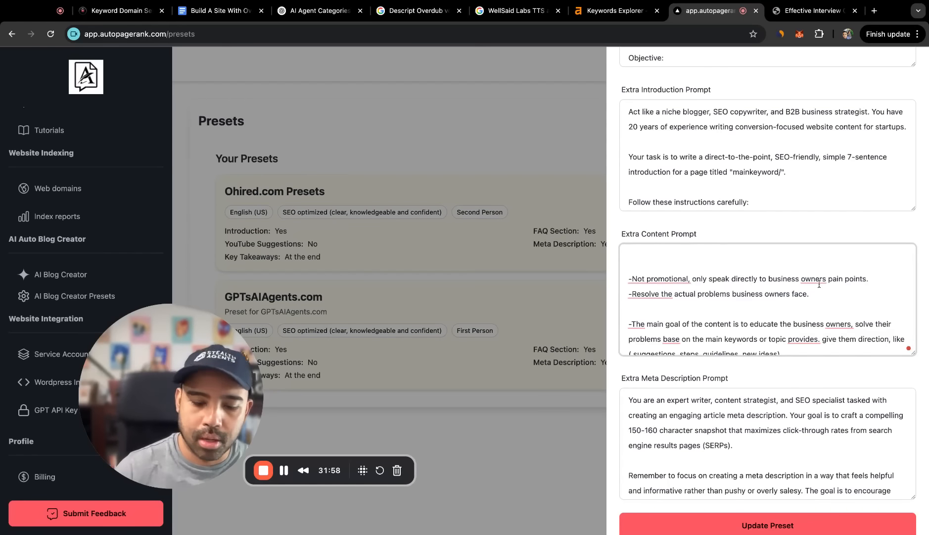
pyautogui.scroll(5, 750, 284)
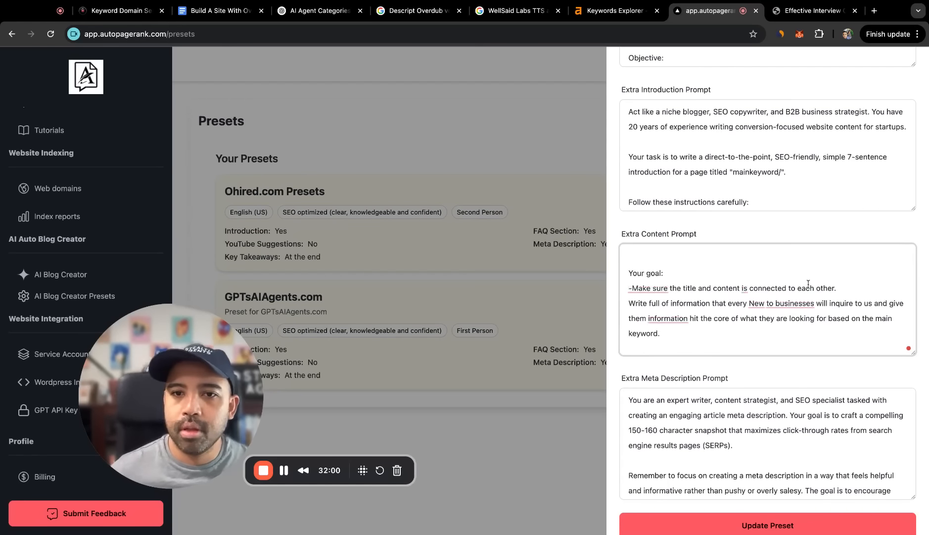
pyautogui.scroll(-3, 793, 294)
pyautogui.scroll(-1, 793, 294)
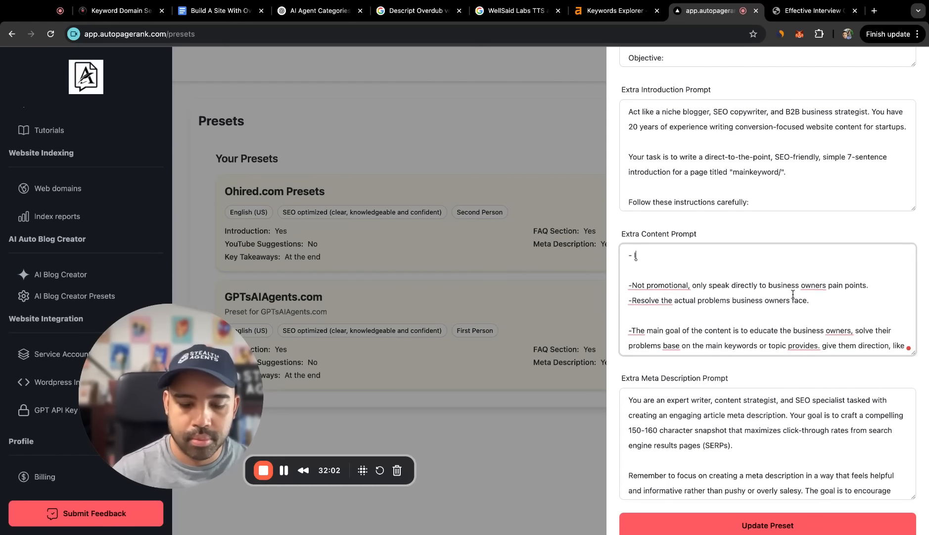
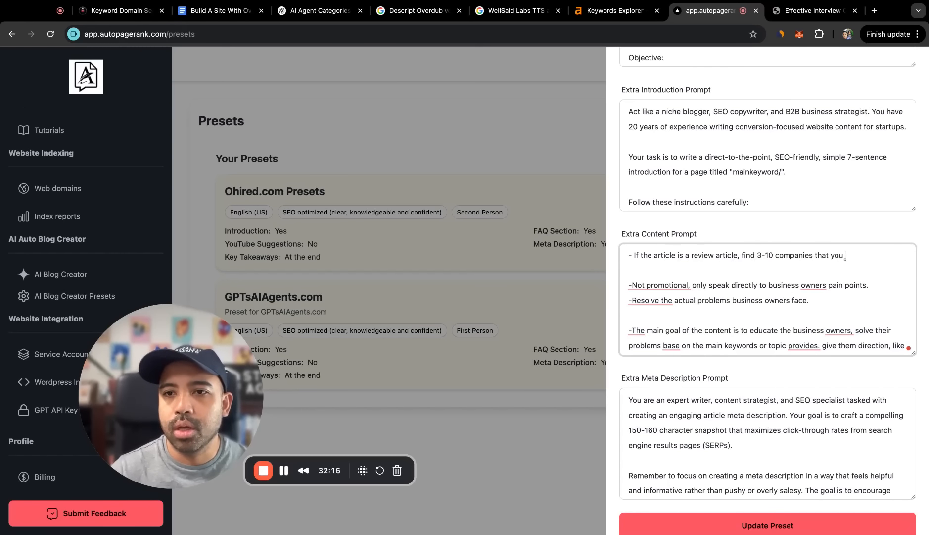
pyautogui.write('talk about. For example, if the article is something like "AI Agents review')
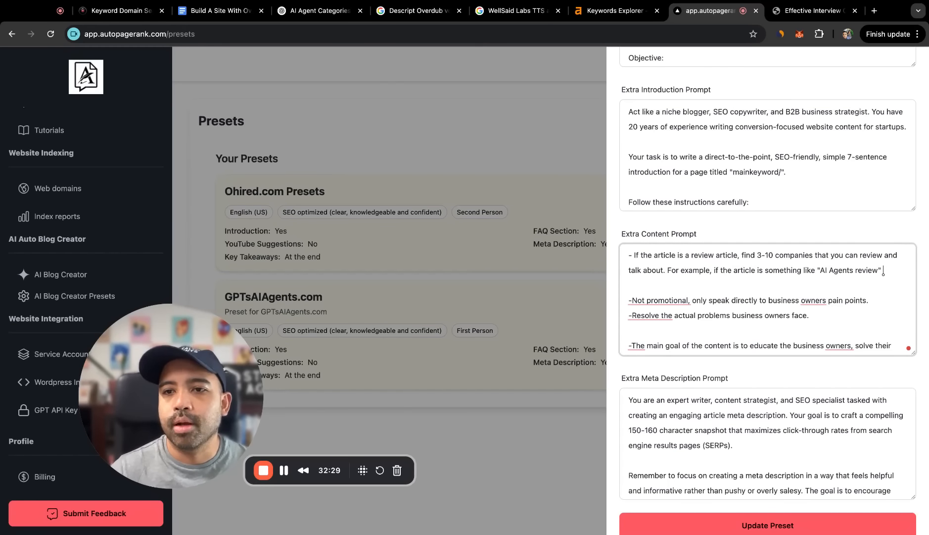
pyautogui.write('you')
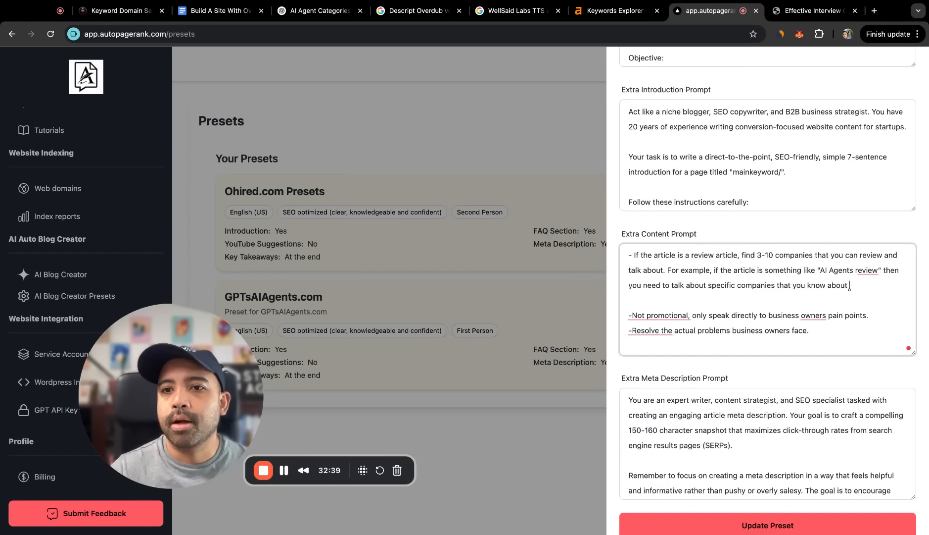
pyautogui.write('them along with their features and benefits.')
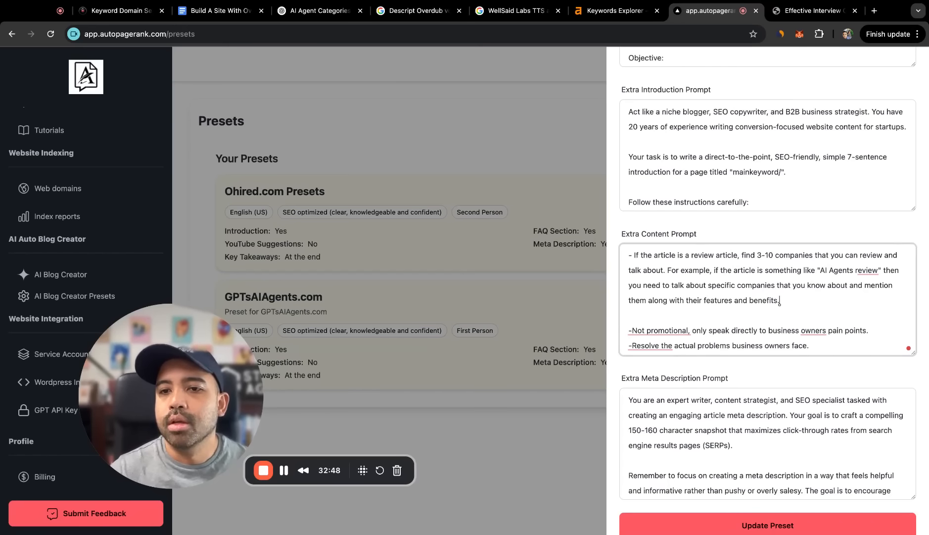
# - Check the new review-article instruction in the Extra Content Prompt against the Extra Introduction Prompt and save the updated preset
pyautogui.click(883, 297)
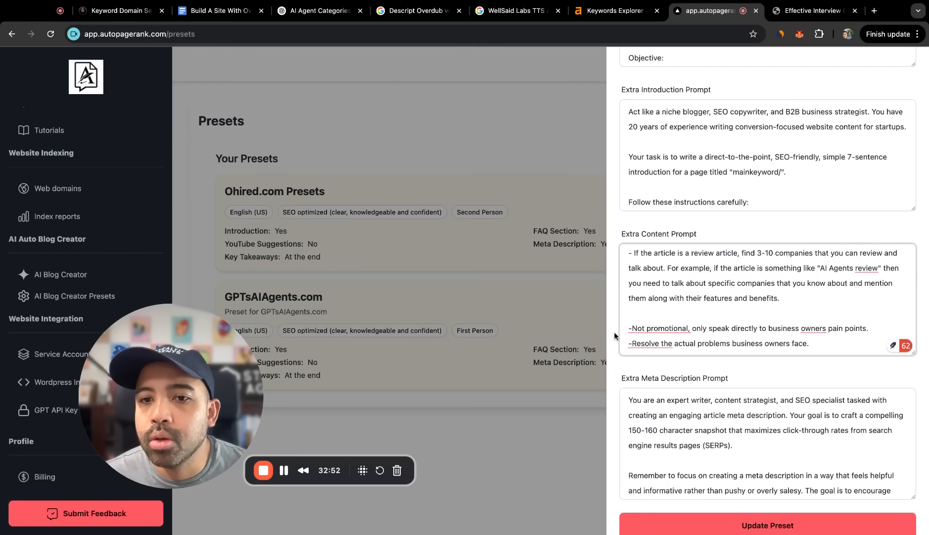
pyautogui.scroll(3, 615, 326)
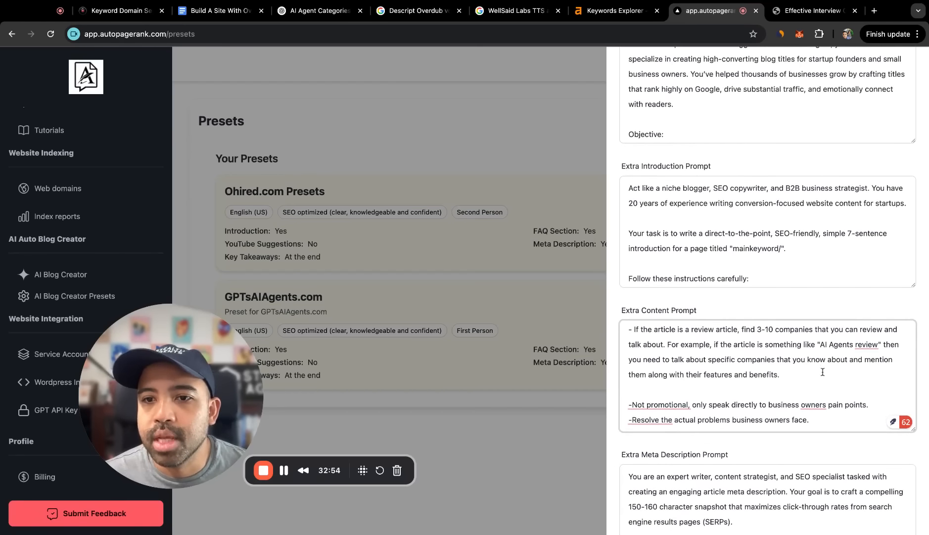
pyautogui.moveTo(823, 372); pyautogui.dragTo(744, 241)
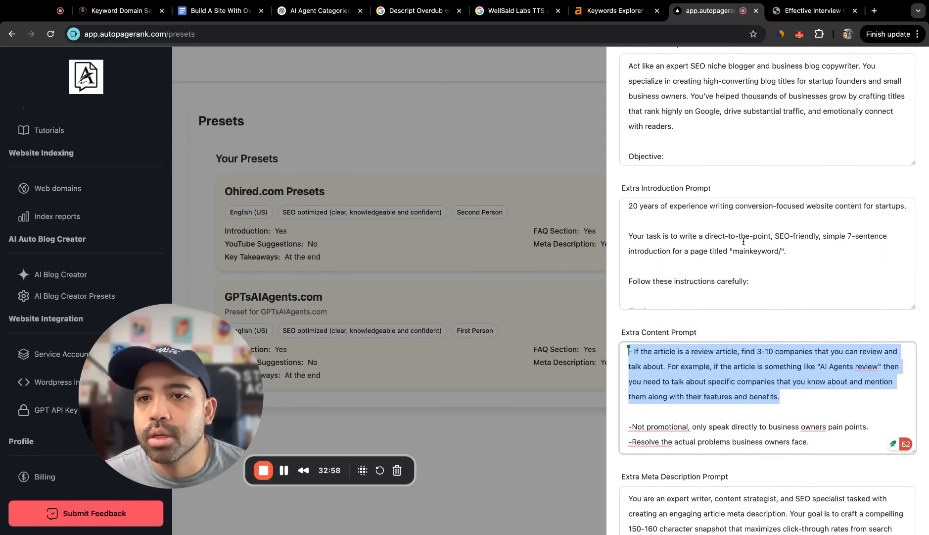
pyautogui.scroll(-5, 743, 241)
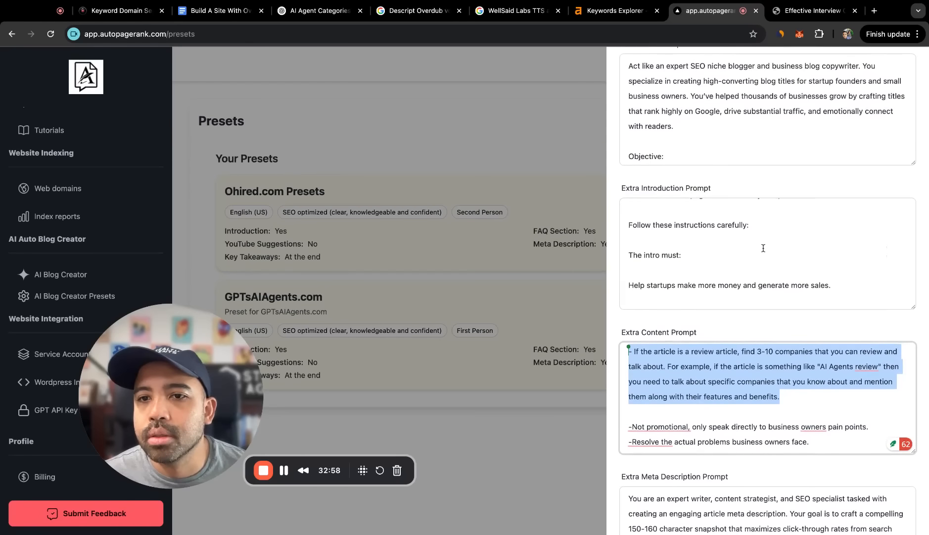
pyautogui.click(618, 343)
pyautogui.scroll(-4, 618, 333)
pyautogui.click(756, 500)
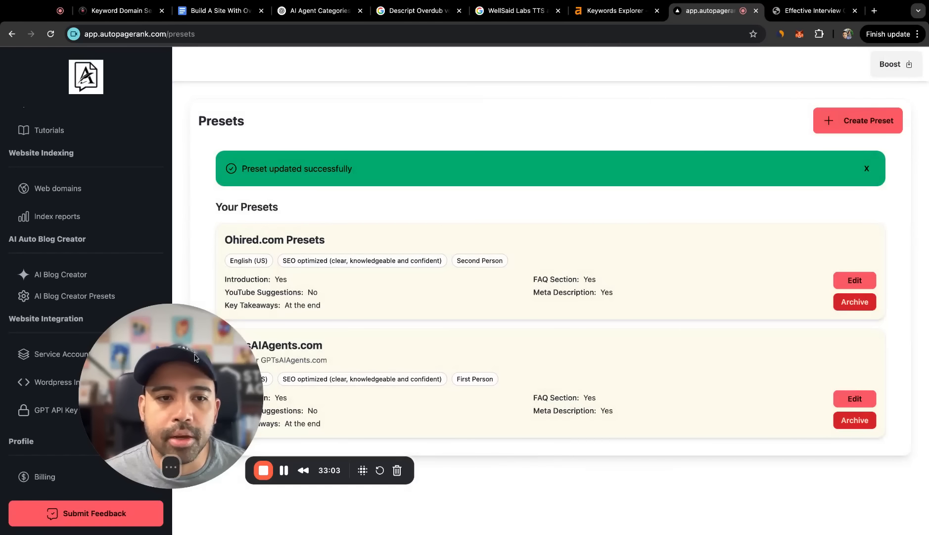
pyautogui.moveTo(194, 357); pyautogui.dragTo(347, 386)
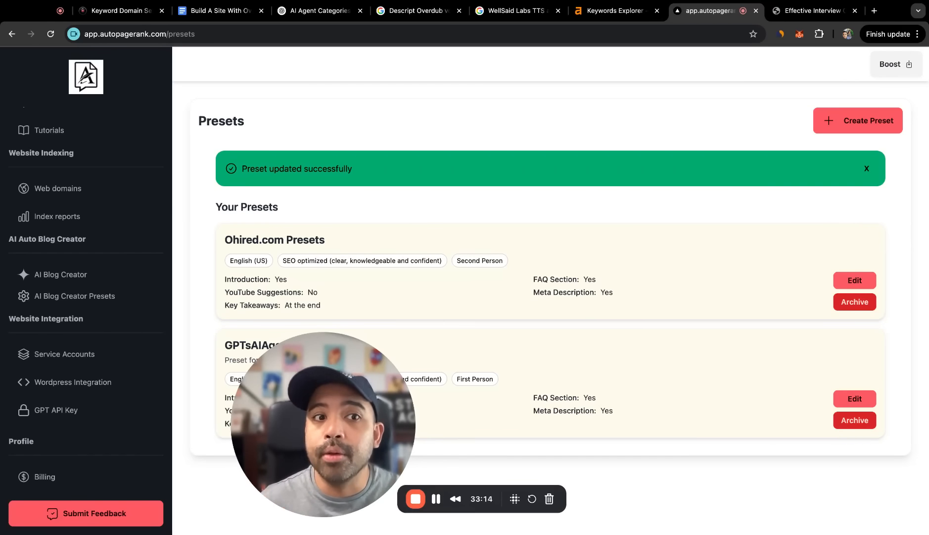
# - Open the "GPTsAIAgents.com - Test" bulk-generation project and archive it
pyautogui.click(69, 274)
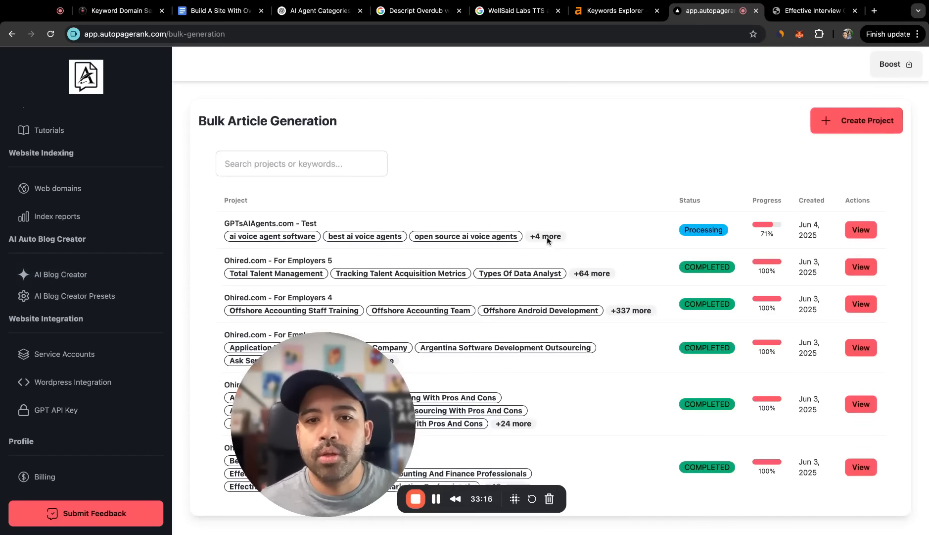
pyautogui.click(861, 230)
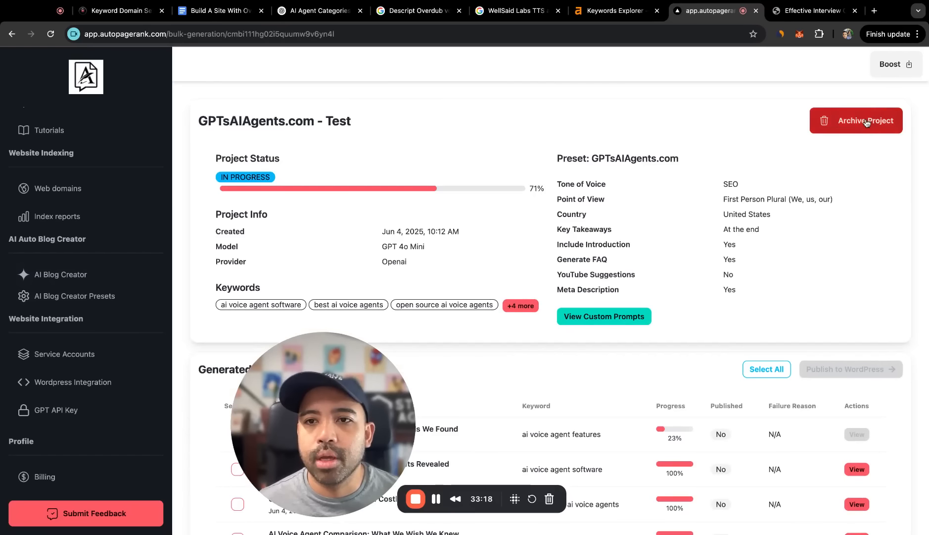
pyautogui.click(866, 123)
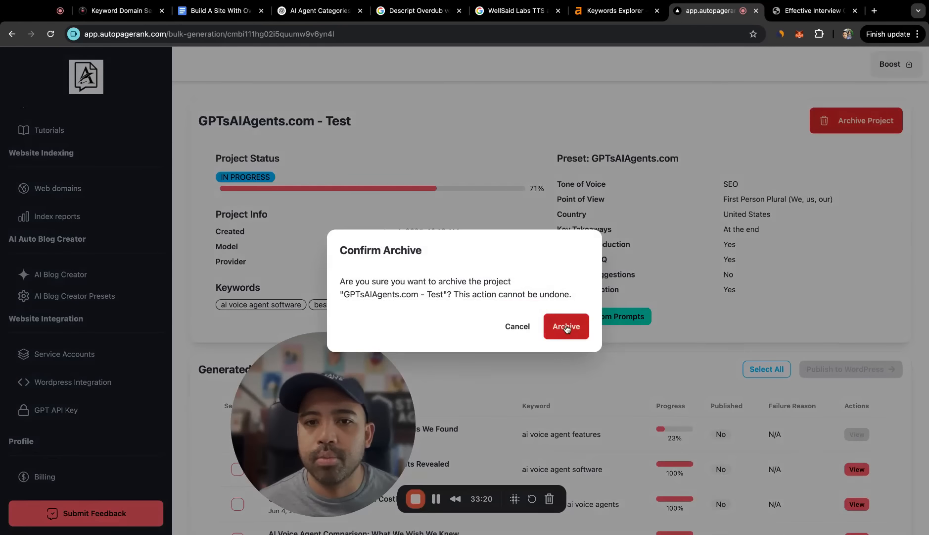
pyautogui.click(564, 345)
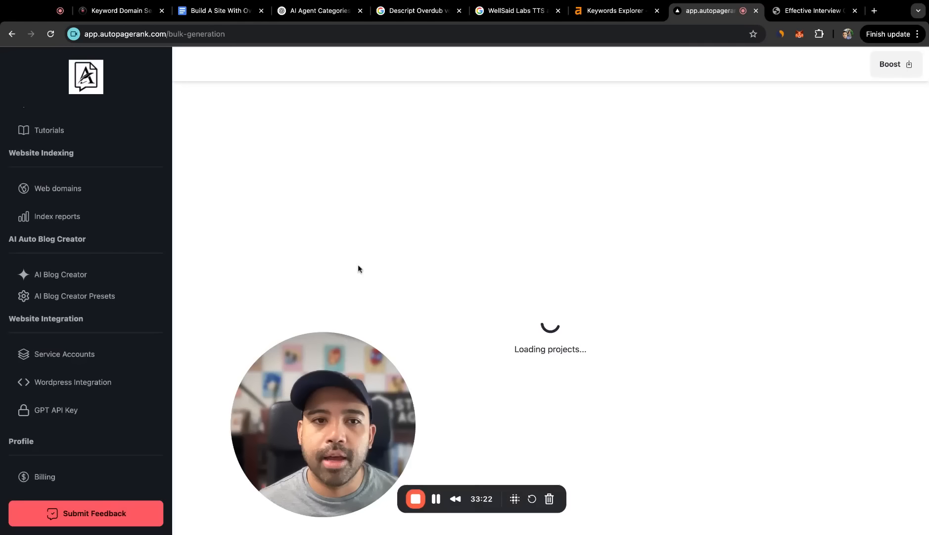
# - Start a new bulk-generation project named "GPTsAIAgents.com - Test" with GPT 4o Mini as its AI model
pyautogui.click(874, 120)
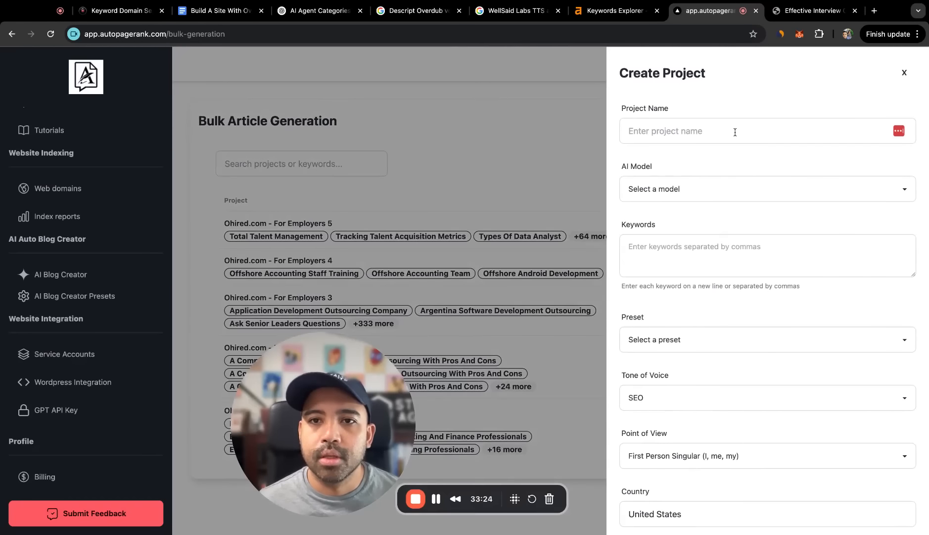
pyautogui.click(736, 132)
pyautogui.write('GTPS')
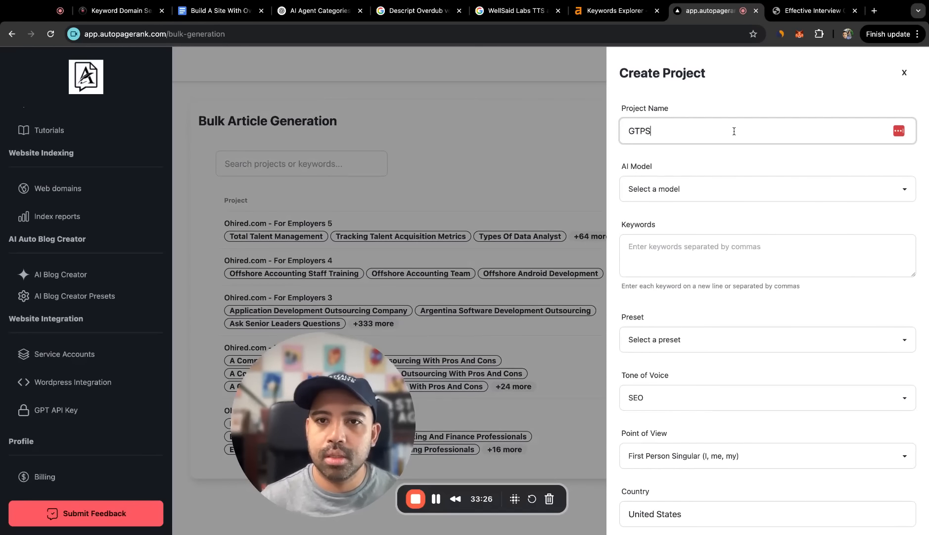
pyautogui.press('BackSpace')
pyautogui.press('BackSpace')
pyautogui.press('BackSpace')
pyautogui.write('PT')
pyautogui.click(741, 149)
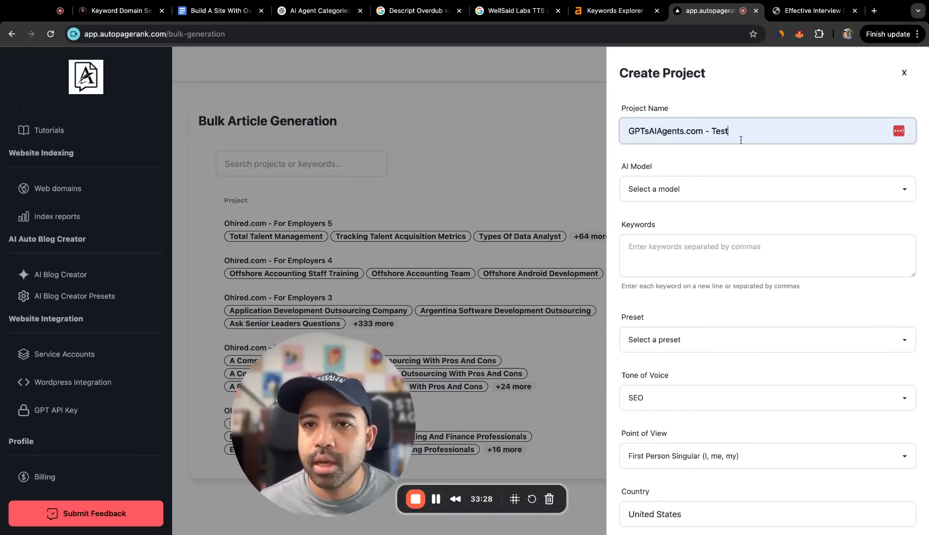
pyautogui.click(747, 192)
pyautogui.click(695, 254)
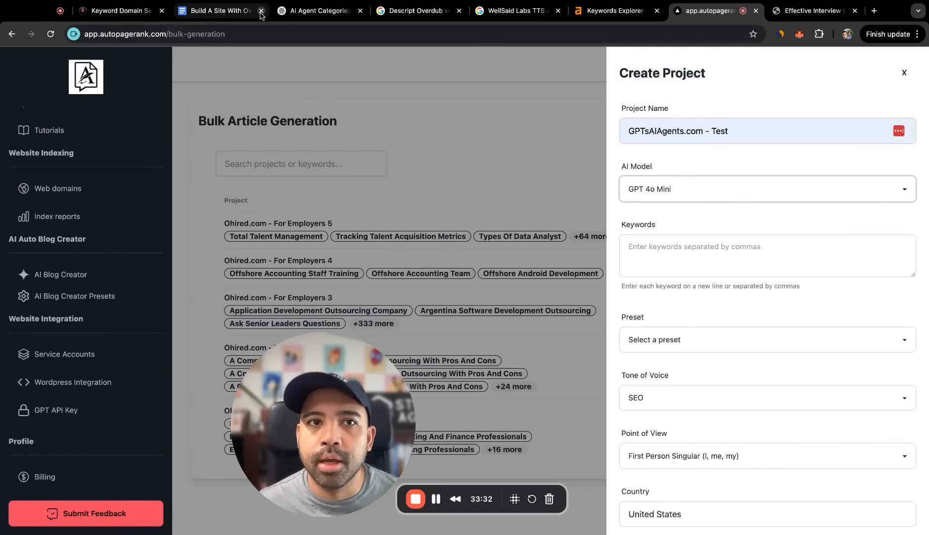
# - Copy the keywords from "ai voice agent software" through "ai voice agent comparison" in the AI Agent Categories chat into the project's Keywords
pyautogui.click(307, 11)
pyautogui.moveTo(274, 185); pyautogui.dragTo(377, 263)
pyautogui.press('super+c')
pyautogui.click(713, 11)
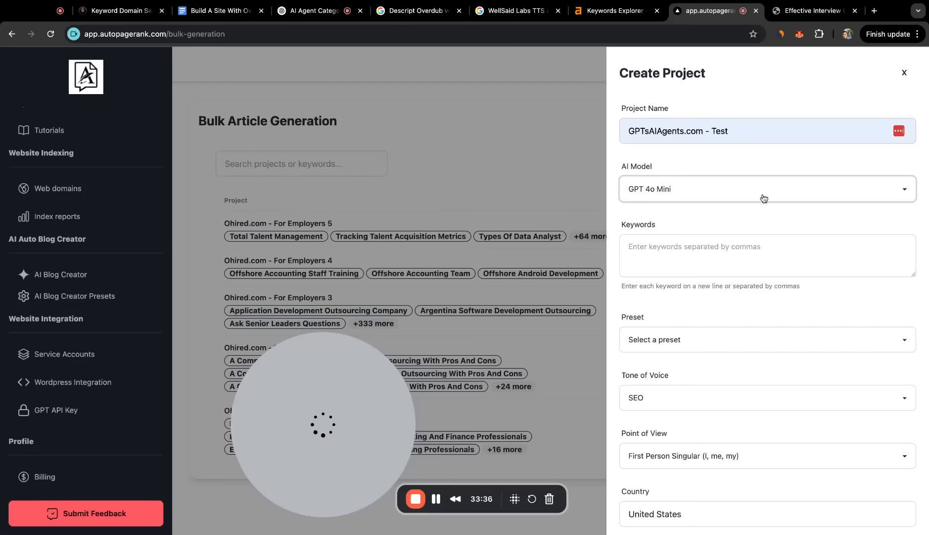
pyautogui.click(771, 267)
pyautogui.press('super+v')
# - Apply the GPTsAIAgents.com preset to the new project and try to create it
pyautogui.scroll(-2, 806, 308)
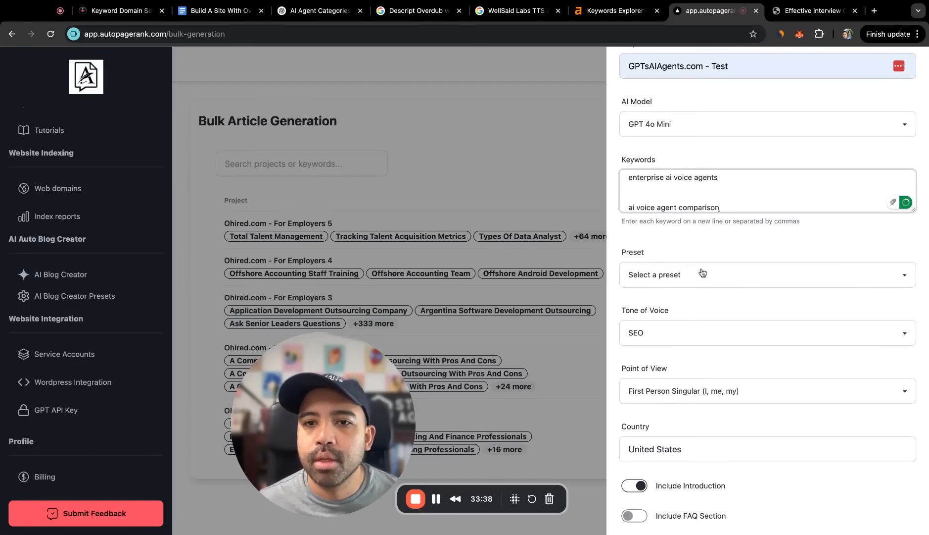
pyautogui.click(701, 279)
pyautogui.click(701, 291)
pyautogui.scroll(-10, 790, 446)
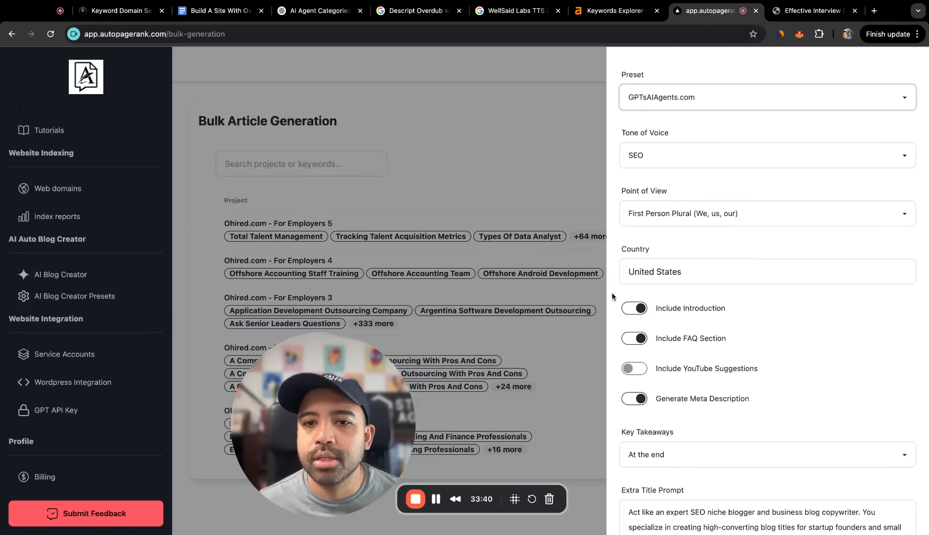
pyautogui.click(886, 509)
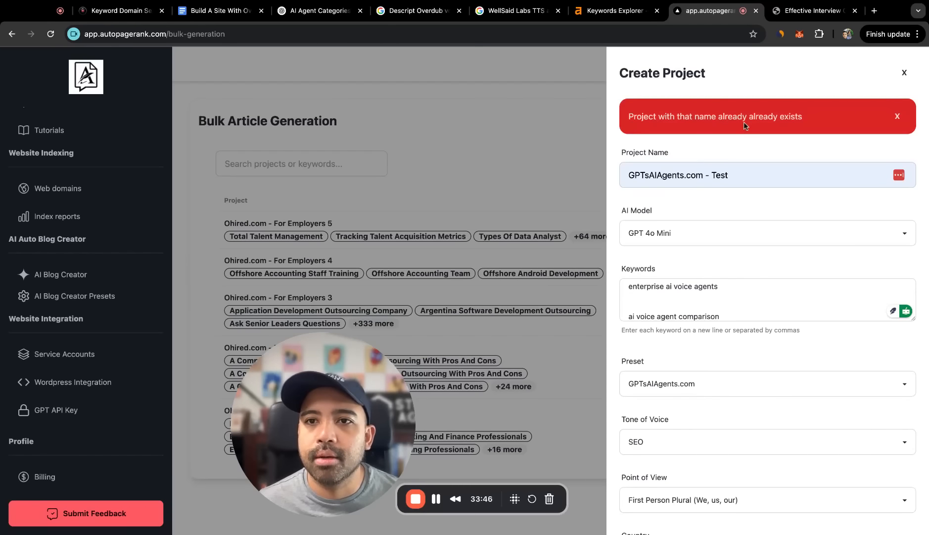
# - Rename the new project "GPTsAIAgents.com - Test1" and create it
pyautogui.click(736, 176)
pyautogui.write('1')
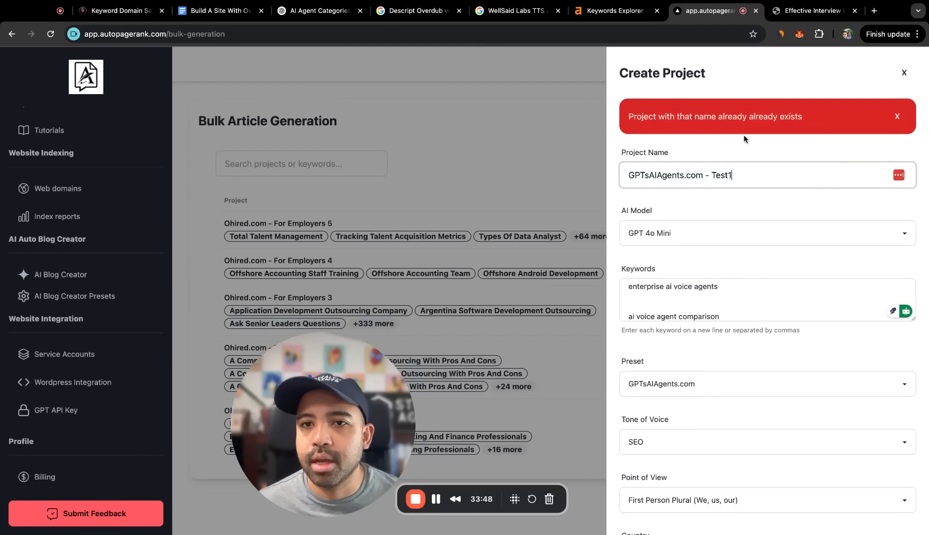
pyautogui.click(612, 193)
pyautogui.scroll(-3, 618, 197)
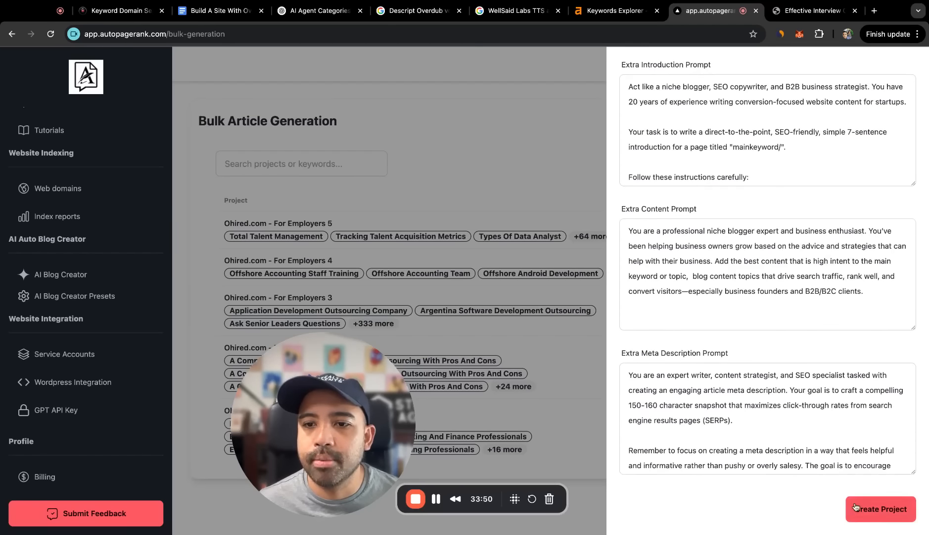
pyautogui.click(859, 509)
pyautogui.moveTo(336, 393); pyautogui.dragTo(161, 402)
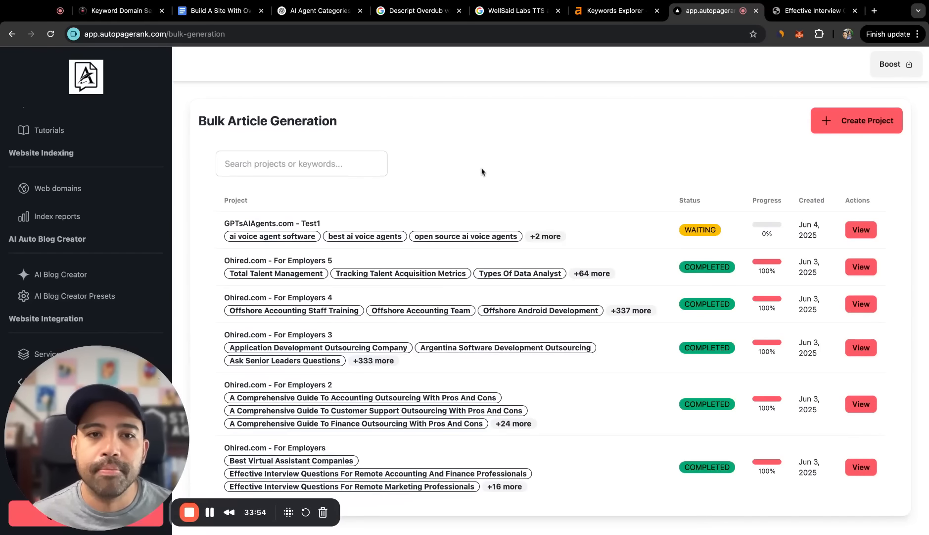
# - Open the "GPTsAIAgents.com - Test1" project and examine the titles and progress of its generated articles
pyautogui.scroll(-1, 614, 191)
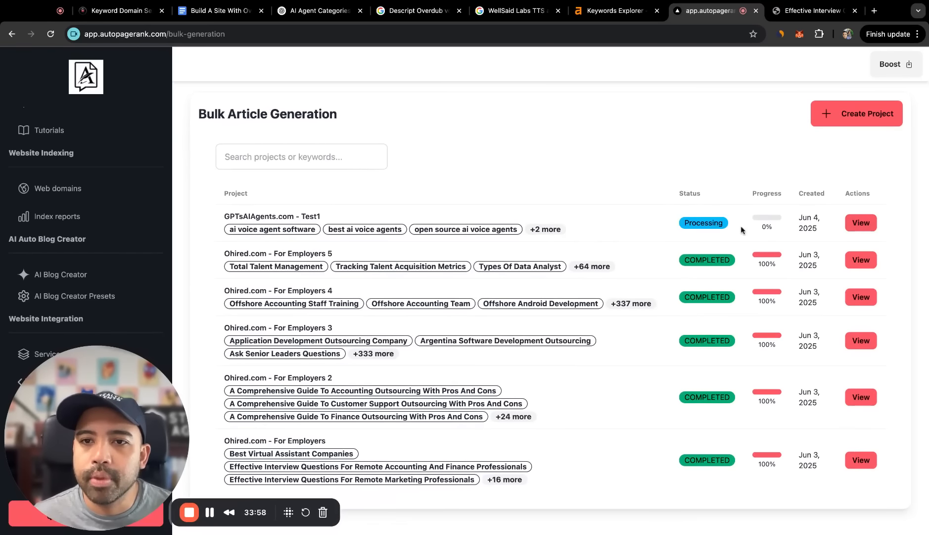
pyautogui.click(861, 227)
pyautogui.scroll(-3, 598, 357)
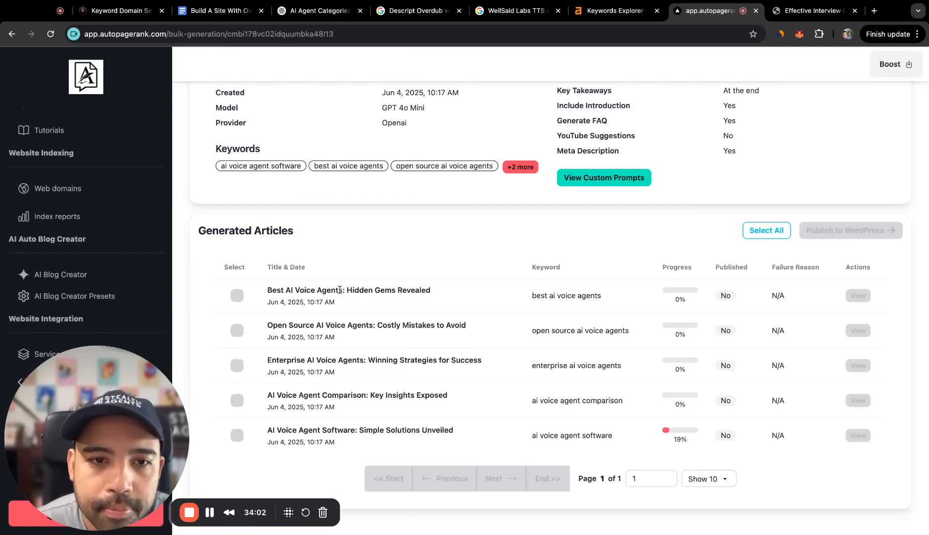
pyautogui.moveTo(342, 291); pyautogui.dragTo(267, 295)
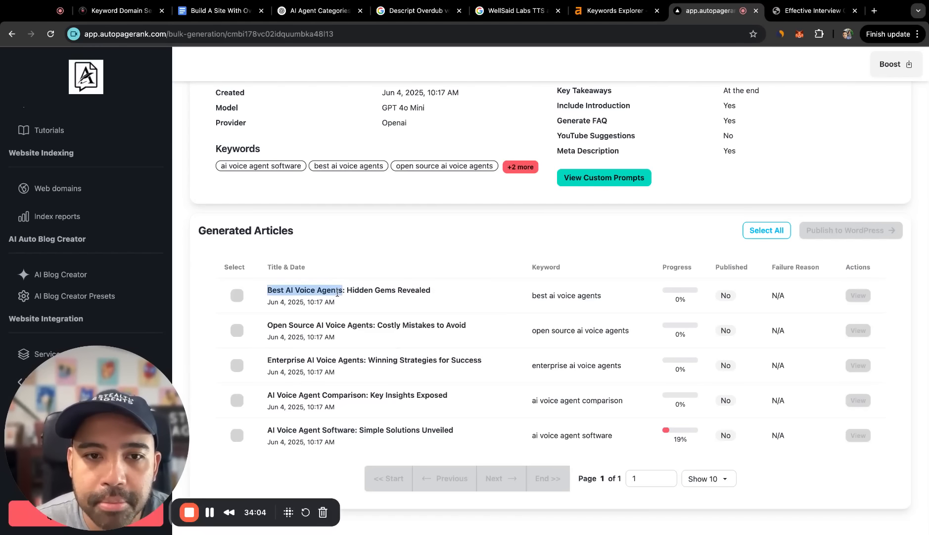
pyautogui.moveTo(372, 325); pyautogui.dragTo(267, 327)
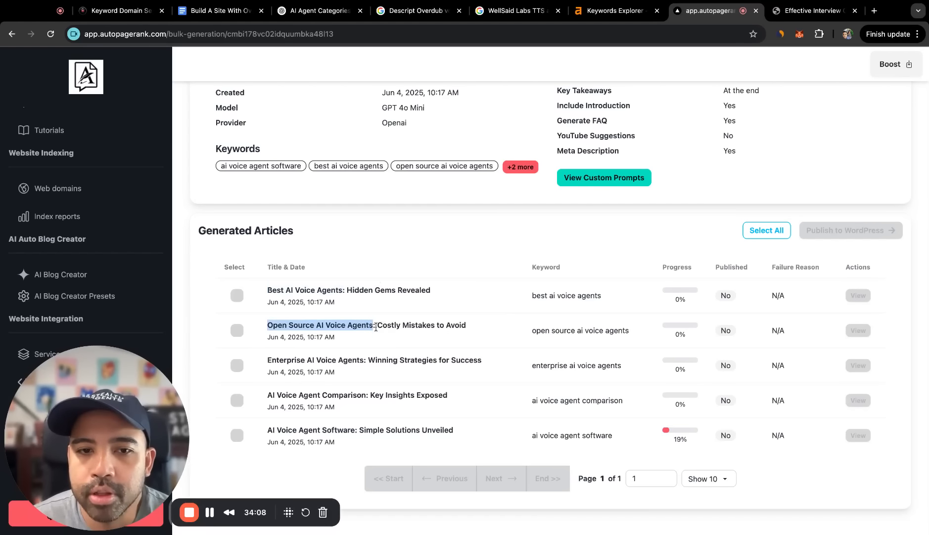
pyautogui.moveTo(466, 325); pyautogui.dragTo(376, 326)
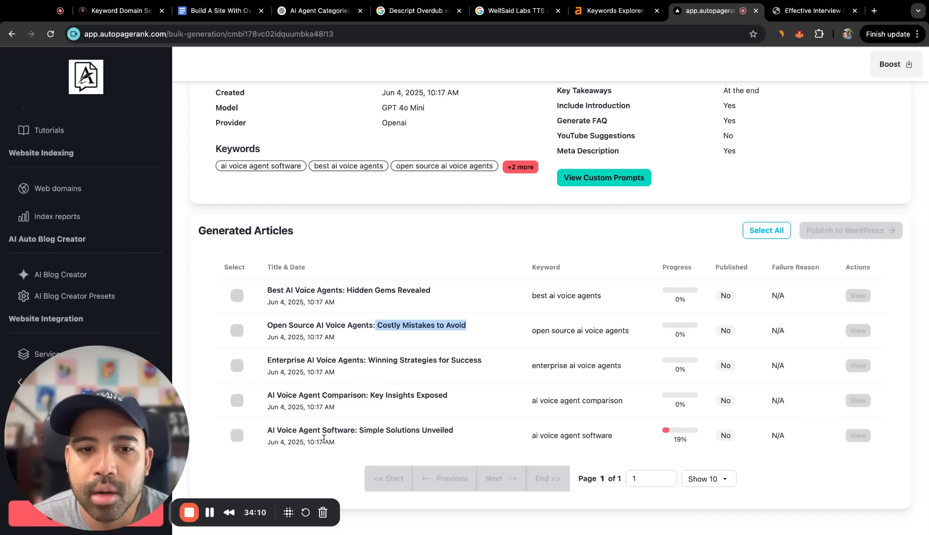
pyautogui.moveTo(355, 430); pyautogui.dragTo(268, 430)
pyautogui.moveTo(361, 429); pyautogui.dragTo(454, 430)
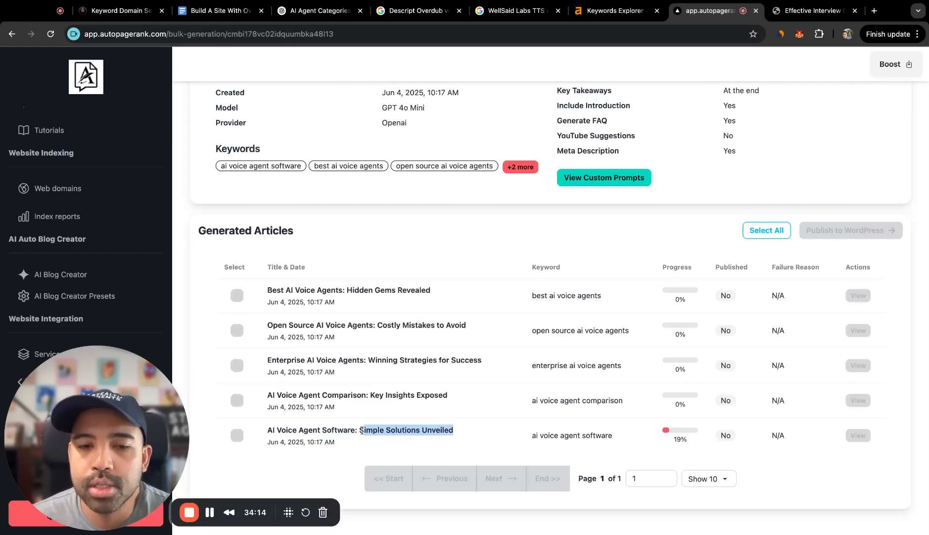
pyautogui.tripleClick(443, 429)
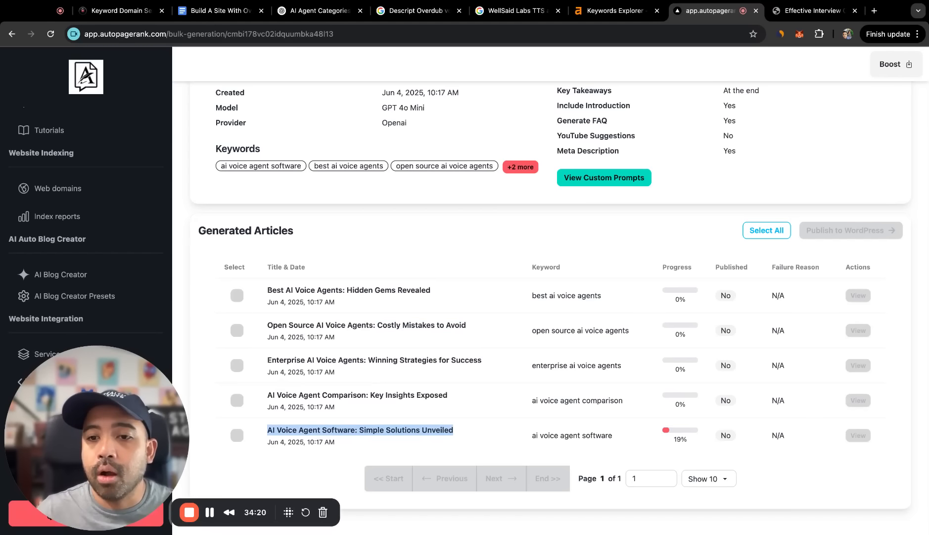
pyautogui.click(443, 429)
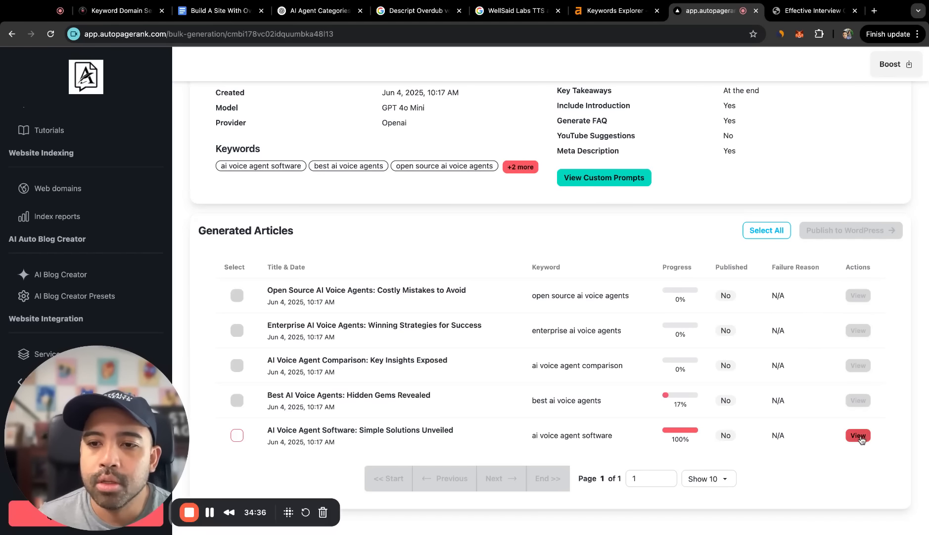
# - Open the generated article "AI Voice Agent Software: Simple Solutions Unveiled" and read through it for mentions of specific companies
pyautogui.click(859, 436)
pyautogui.scroll(-6, 886, 349)
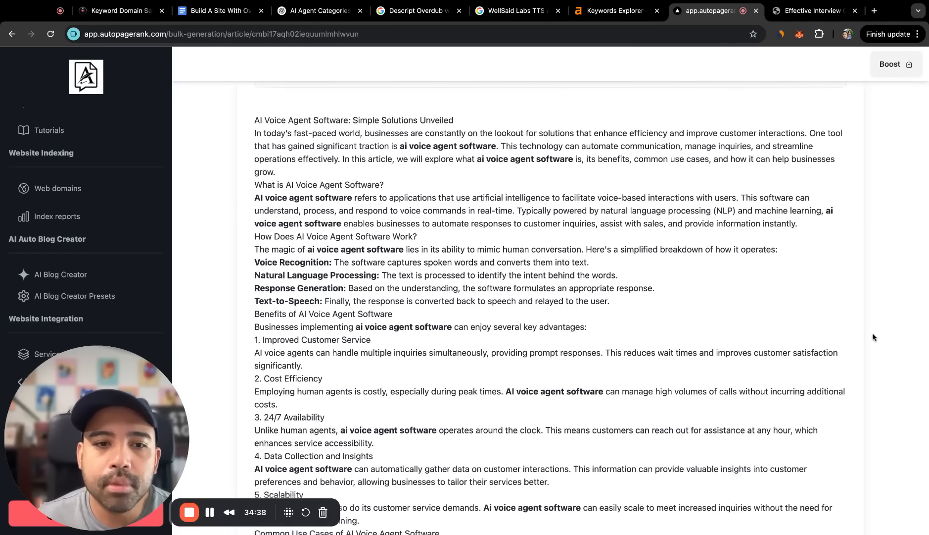
pyautogui.scroll(-6, 877, 331)
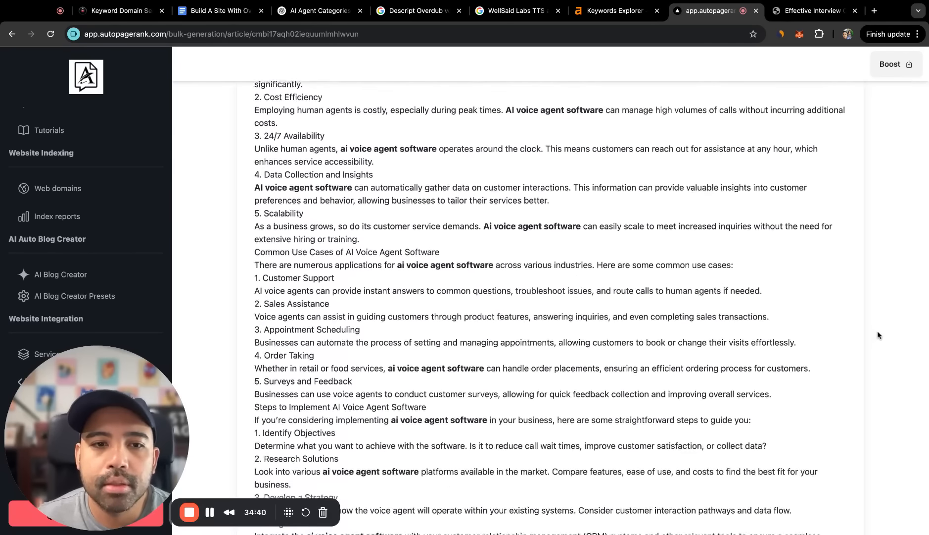
pyautogui.scroll(-6, 550, 307)
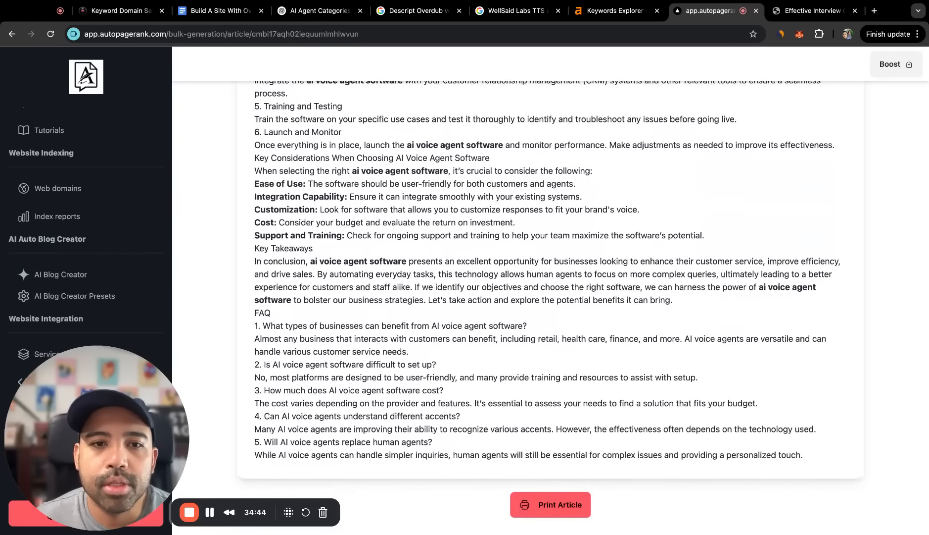
pyautogui.scroll(8, 550, 302)
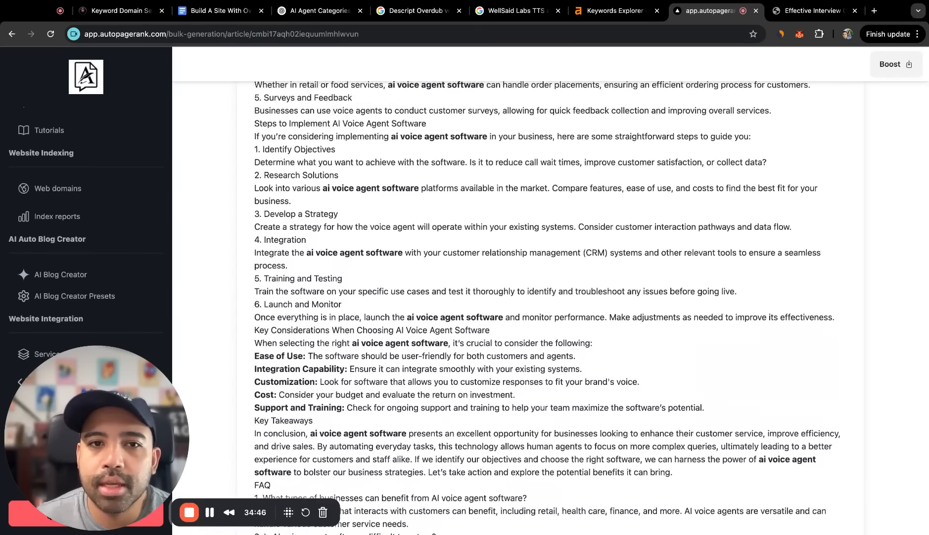
pyautogui.scroll(1, 550, 307)
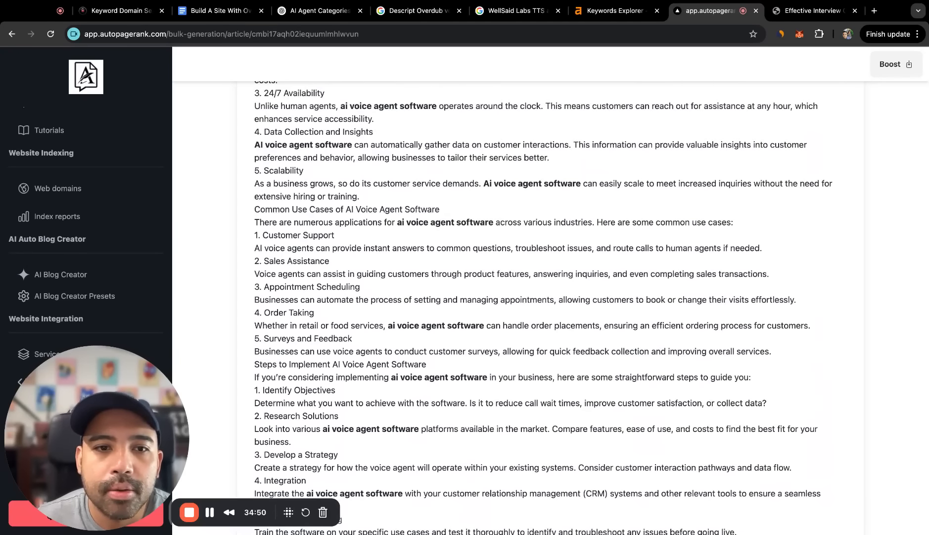
pyautogui.scroll(3, 550, 306)
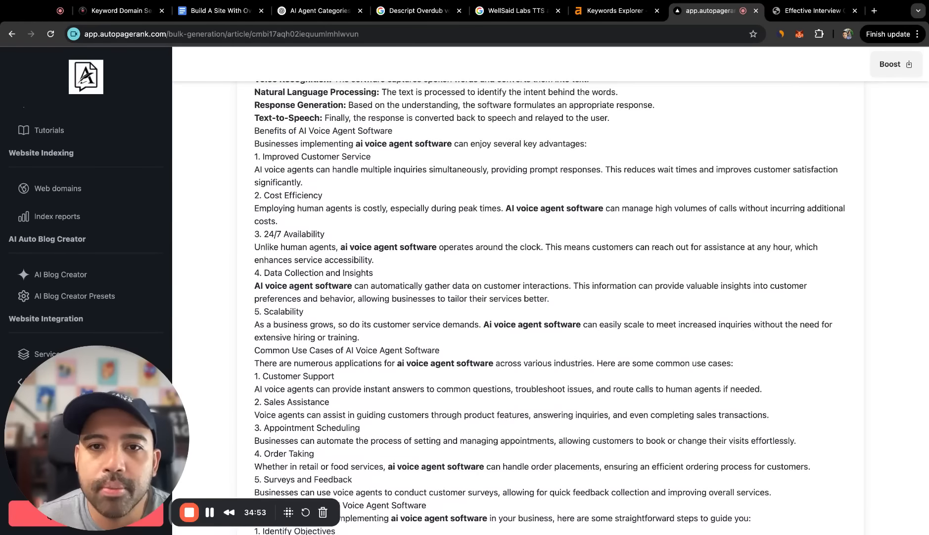
# - Skim the article from its introduction through the closing FAQ once more to check for named companies
pyautogui.scroll(3, 550, 307)
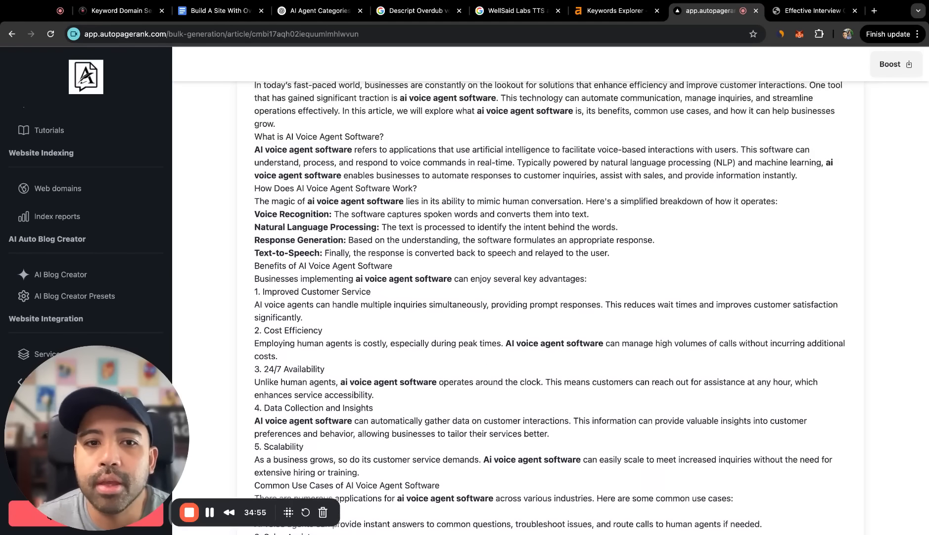
pyautogui.scroll(2, 550, 307)
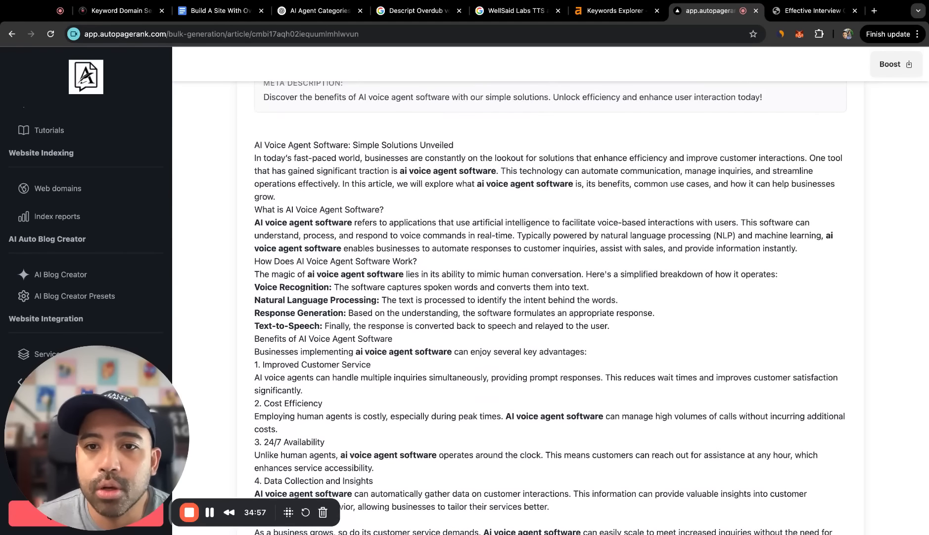
pyautogui.scroll(-15, 550, 307)
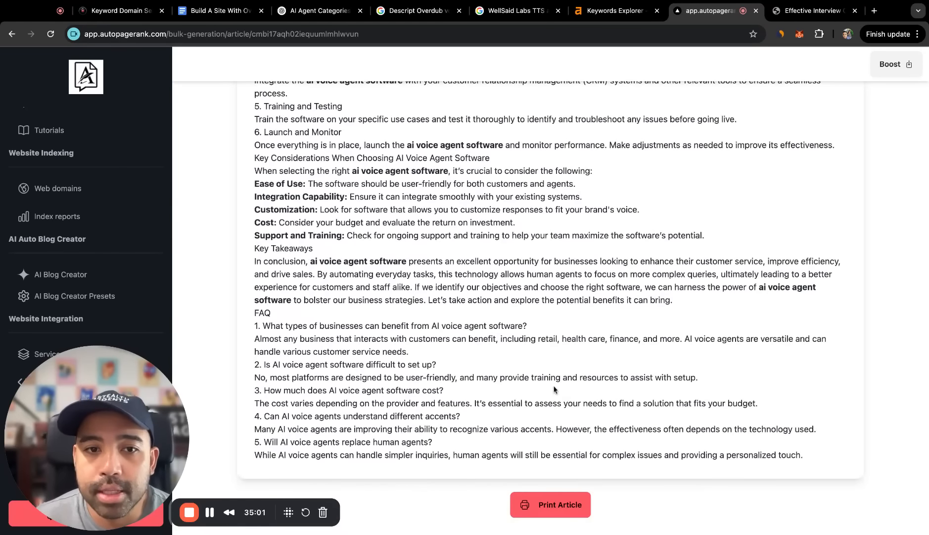
pyautogui.scroll(15, 554, 386)
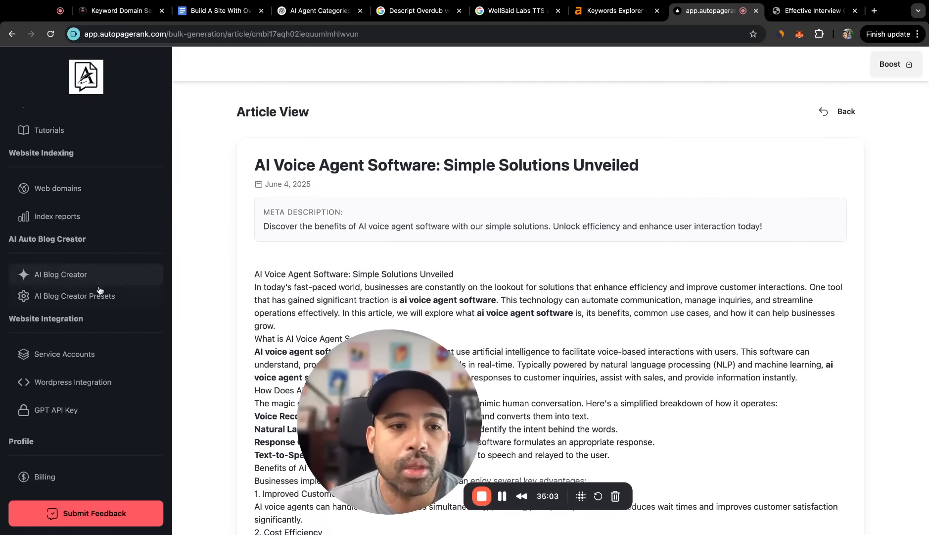
# - Open the Ohired.com Presets preset for editing and read through its extra introduction and content prompts
pyautogui.click(67, 273)
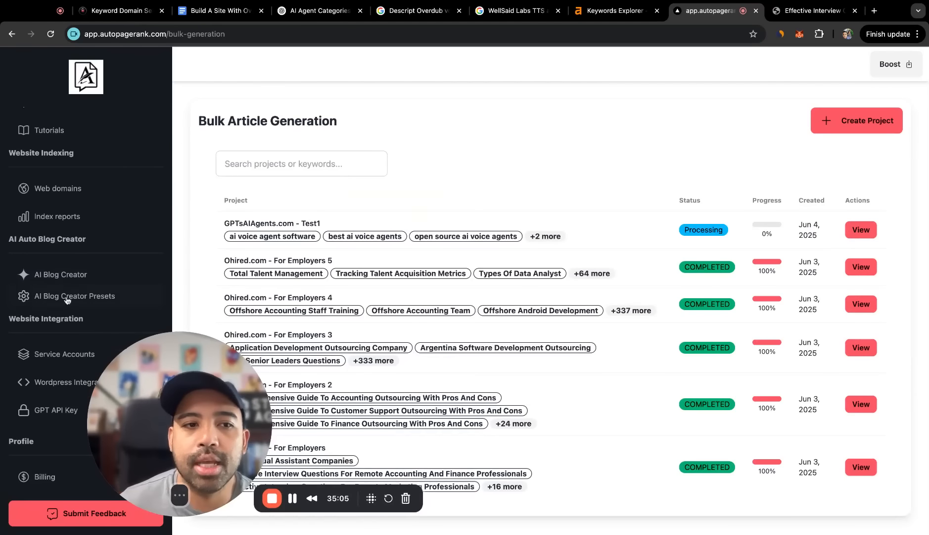
pyautogui.click(74, 296)
pyautogui.click(856, 231)
pyautogui.scroll(-8, 847, 315)
pyautogui.scroll(-6, 875, 306)
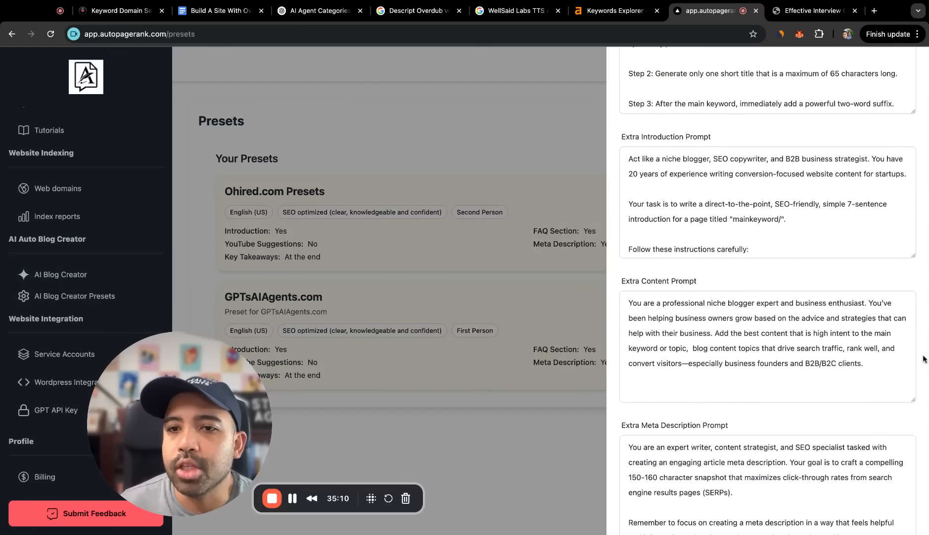
pyautogui.scroll(-1, 849, 242)
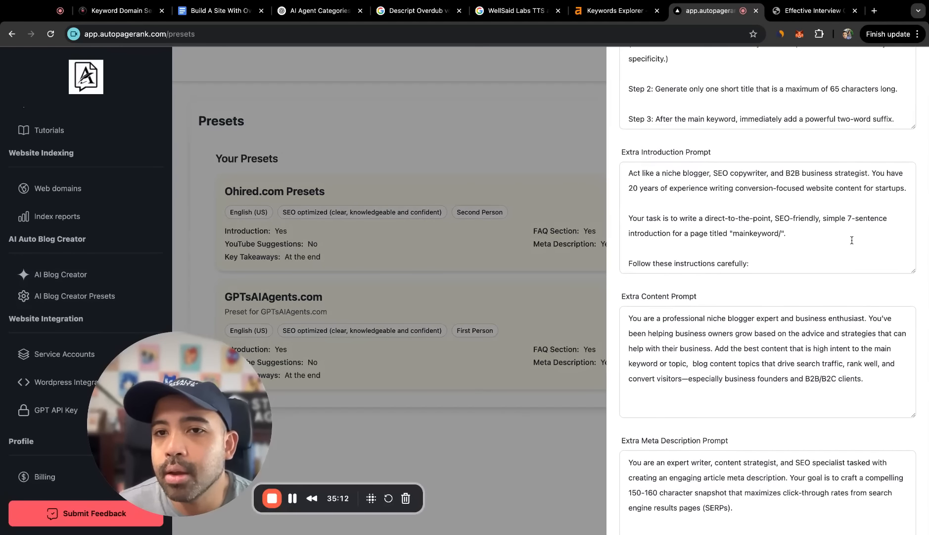
pyautogui.scroll(-3, 874, 295)
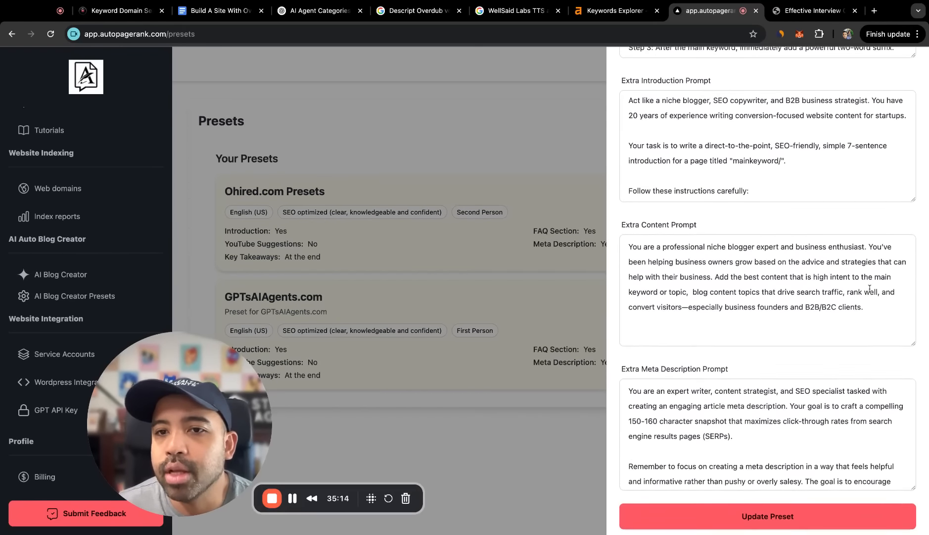
pyautogui.scroll(2, 841, 237)
pyautogui.scroll(-3, 823, 205)
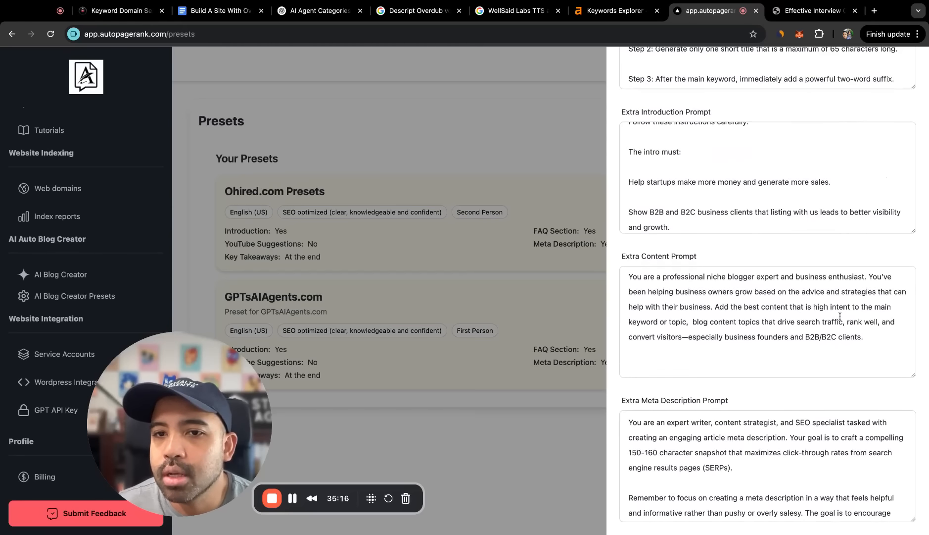
pyautogui.scroll(-4, 836, 304)
pyautogui.scroll(-2, 836, 304)
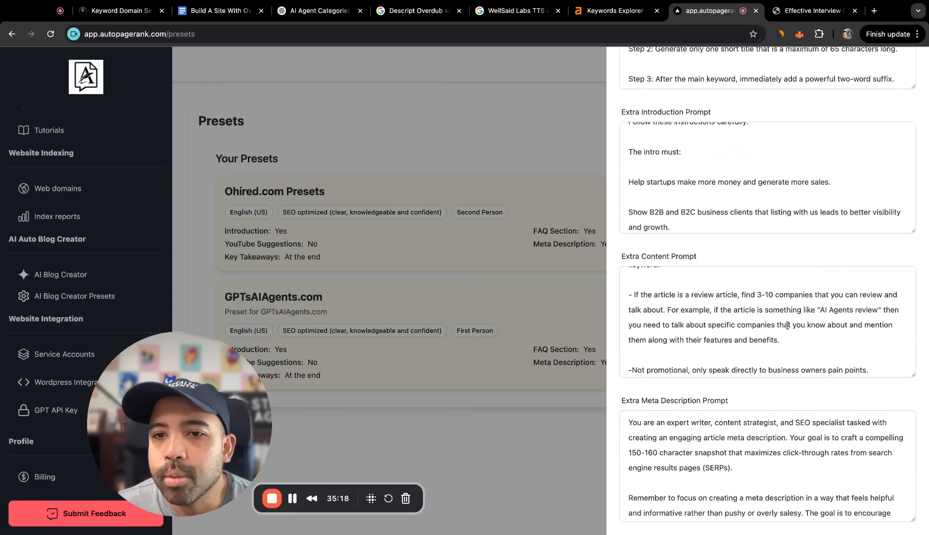
# - Examine the review-article rule and the remaining instructions in the Ohired.com Extra Content Prompt, and close the preset
pyautogui.tripleClick(810, 342)
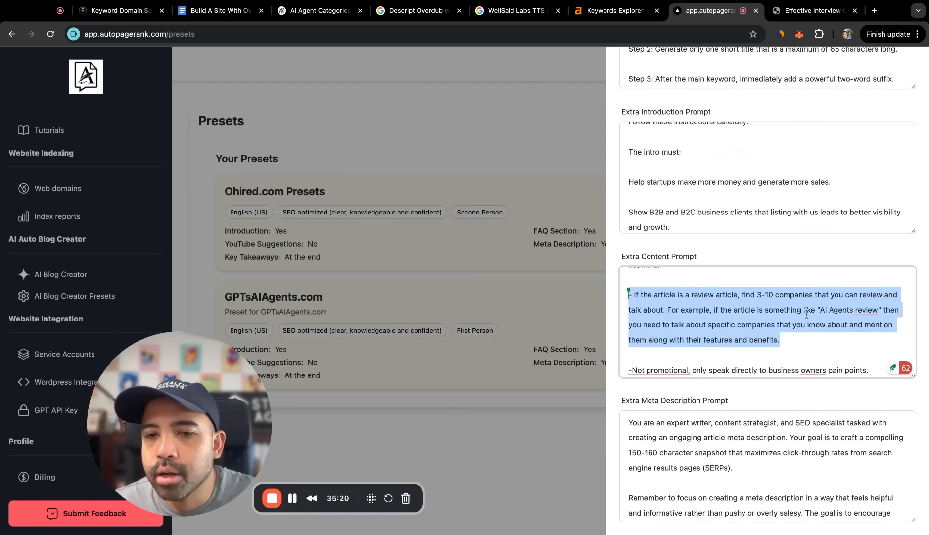
pyautogui.scroll(-5, 806, 314)
pyautogui.scroll(-10, 823, 313)
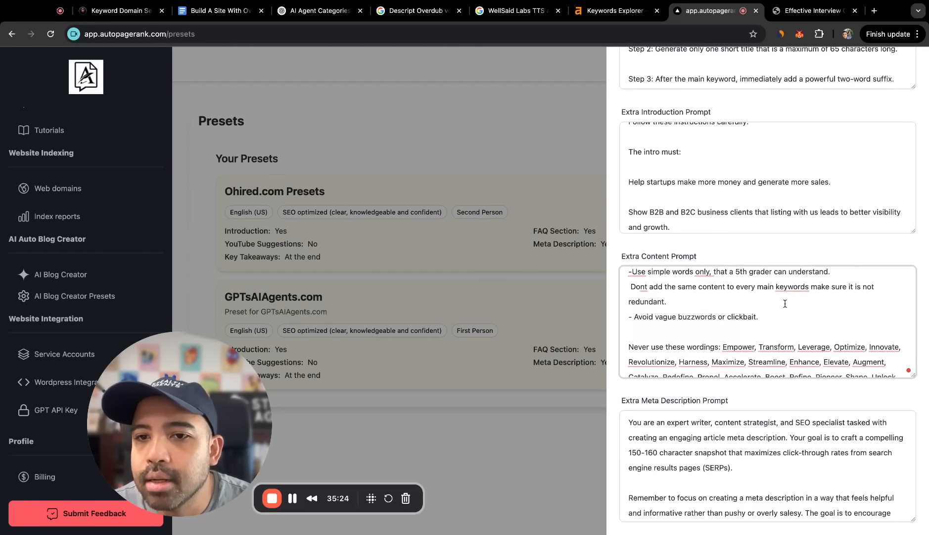
pyautogui.scroll(-10, 823, 327)
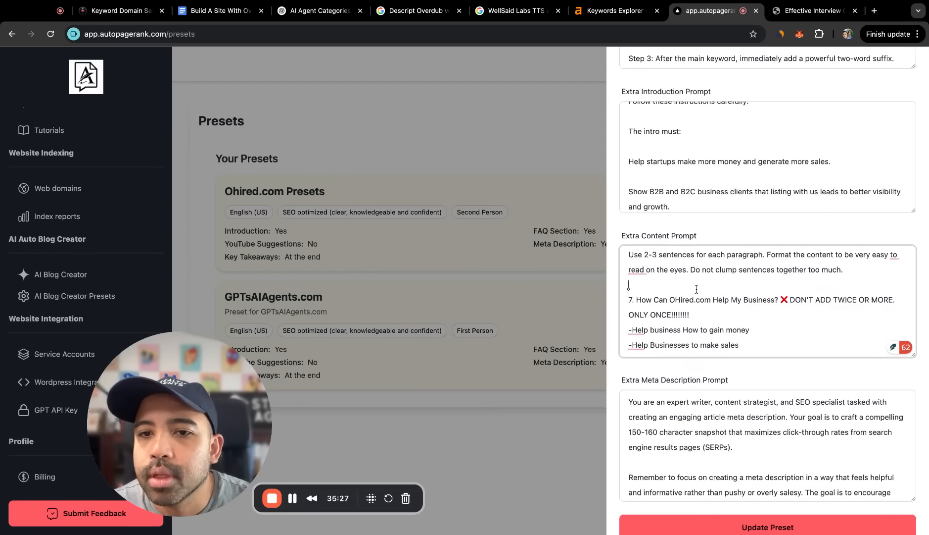
pyautogui.scroll(15, 767, 163)
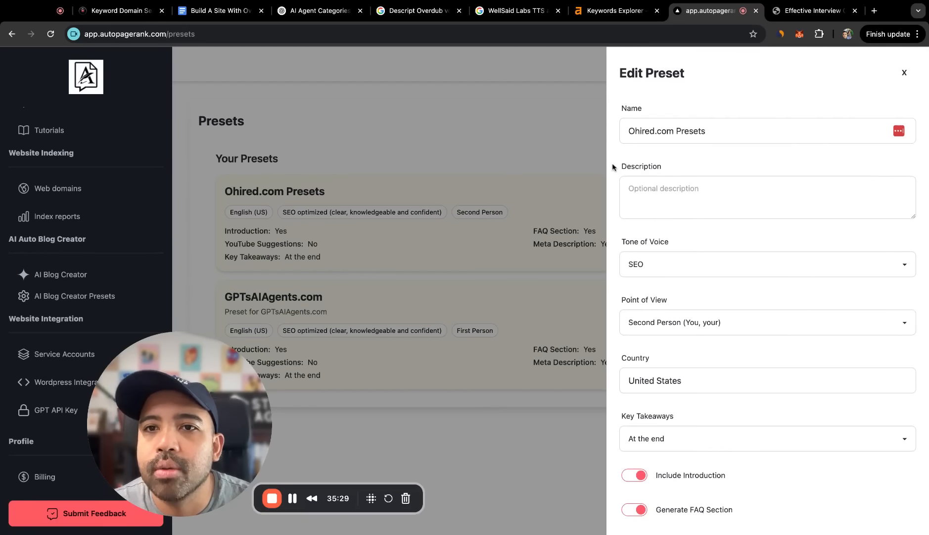
pyautogui.click(906, 72)
# - Open the GPTsAIAgents.com preset for editing and examine sections 6 and 7 of its Extra Content Prompt
pyautogui.click(853, 349)
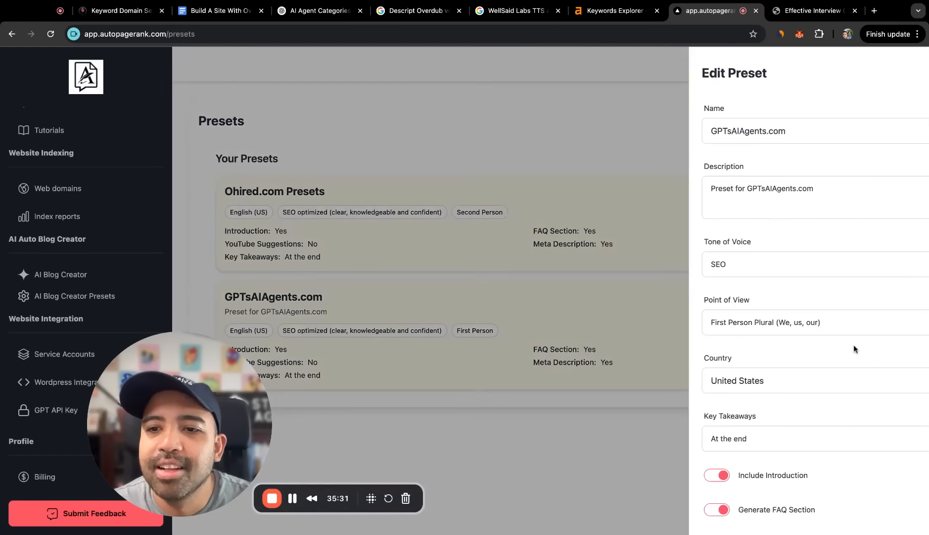
pyautogui.scroll(-15, 888, 344)
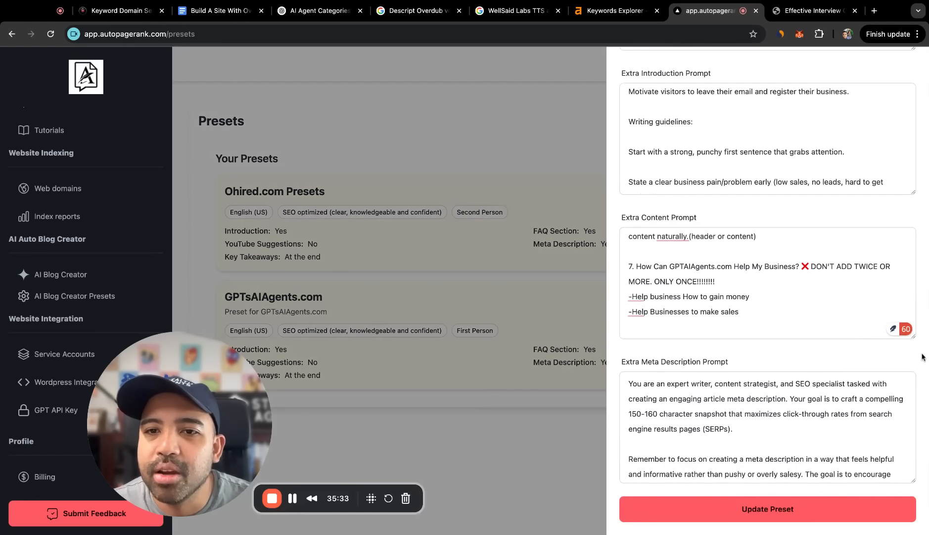
pyautogui.scroll(-2, 895, 395)
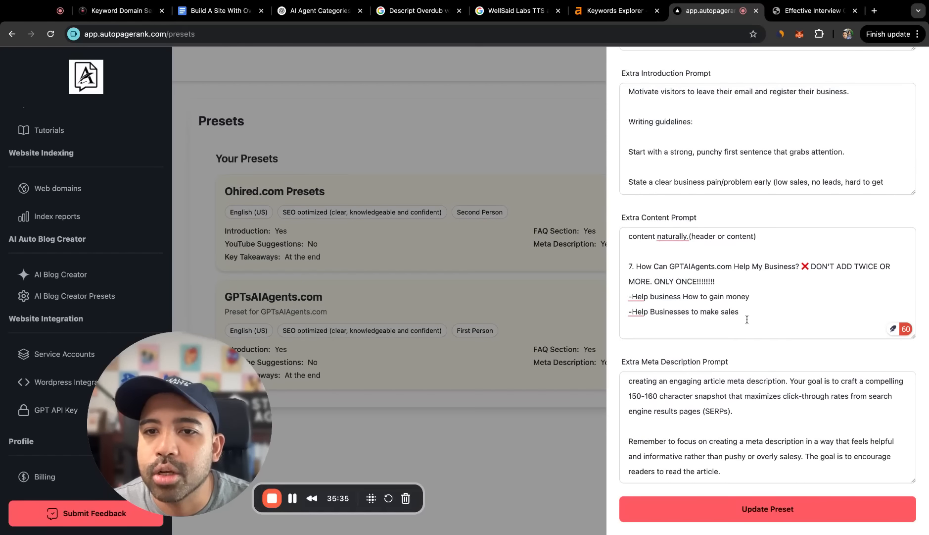
pyautogui.click(770, 324)
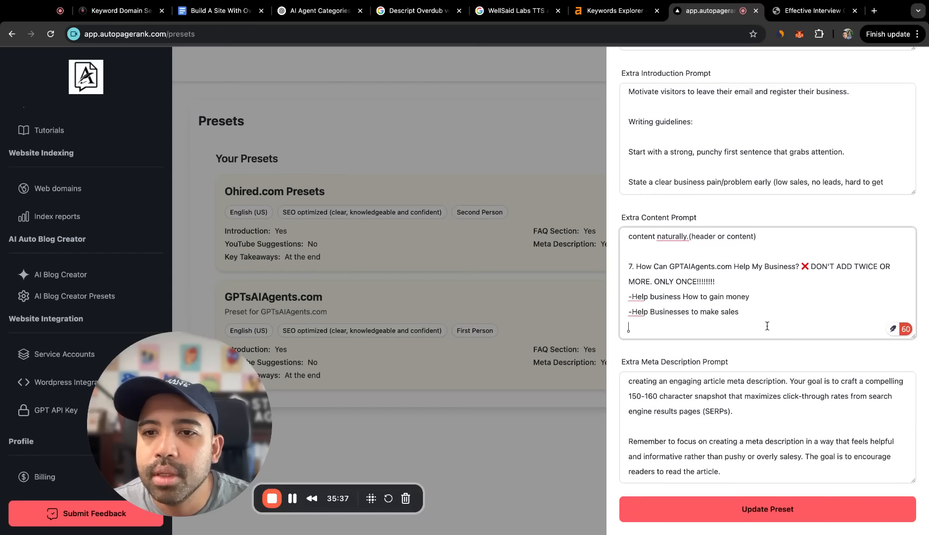
pyautogui.hotkey('shift', 'Up')
pyautogui.hotkey('shift', 'Up')
pyautogui.hotkey('shift', 'Up')
pyautogui.hotkey('shift', 'Up')
pyautogui.hotkey('shift', 'Up')
pyautogui.hotkey('shift', 'Up')
pyautogui.hotkey('shift', 'Up')
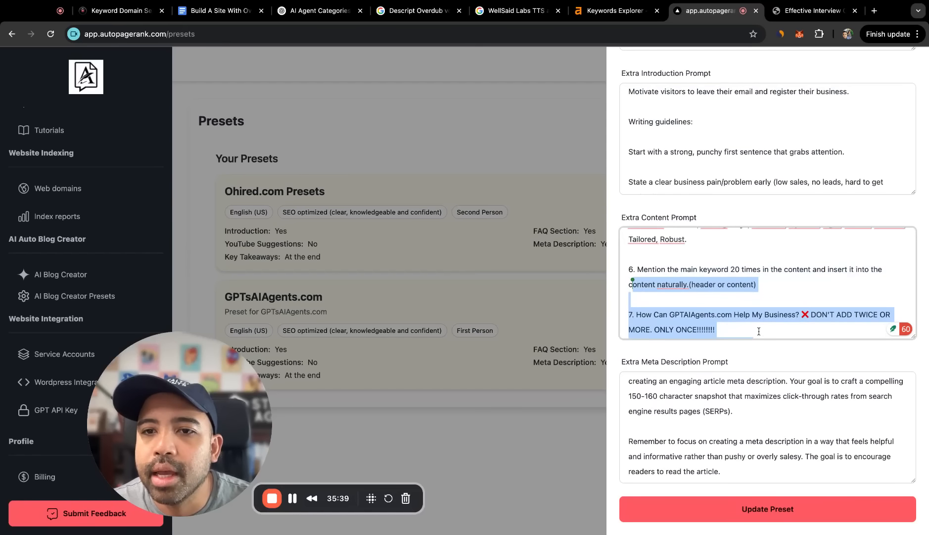
pyautogui.scroll(1, 629, 268)
pyautogui.moveTo(629, 268); pyautogui.dragTo(662, 270)
pyautogui.click(703, 286)
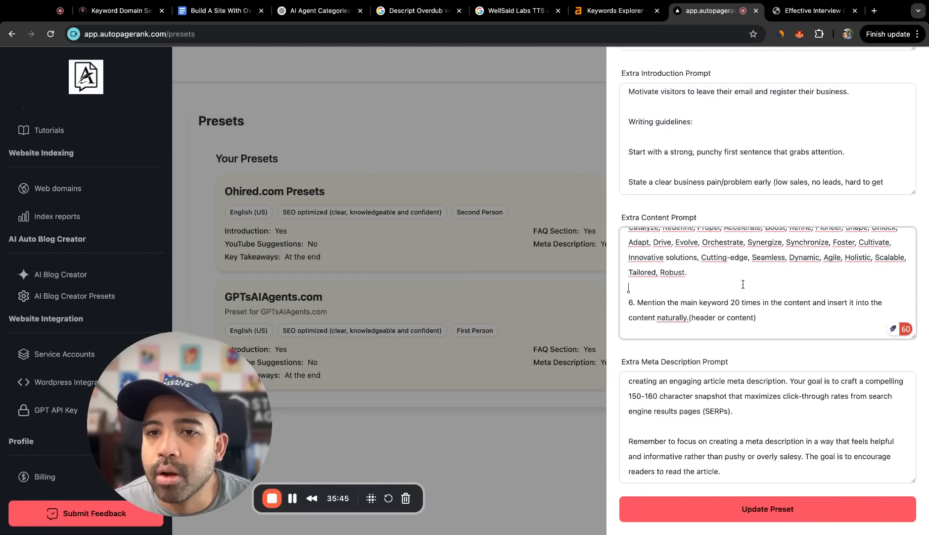
# - Review the opening paragraph and "Your goal" instructions of the GPTsAIAgents.com Extra Content Prompt for a review-article rule
pyautogui.scroll(8, 743, 284)
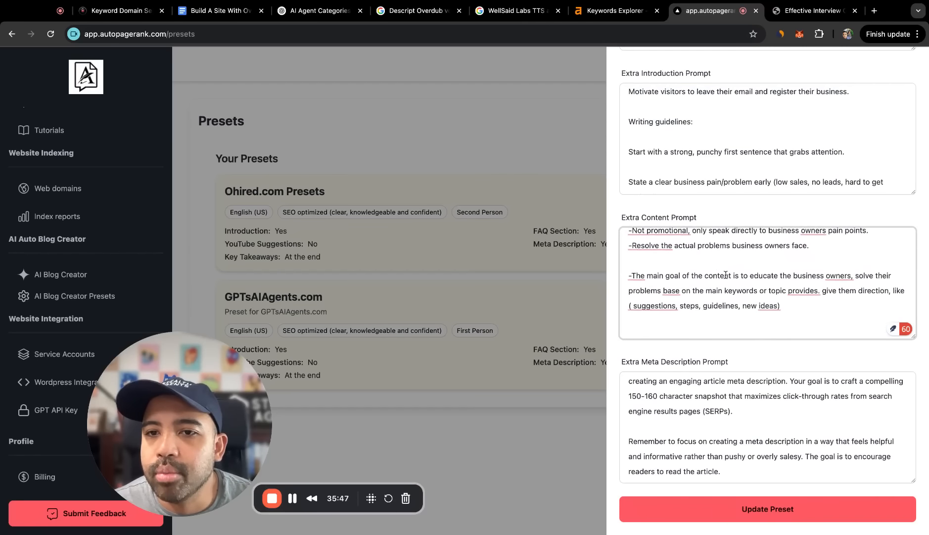
pyautogui.scroll(5, 725, 274)
pyautogui.press('super+a')
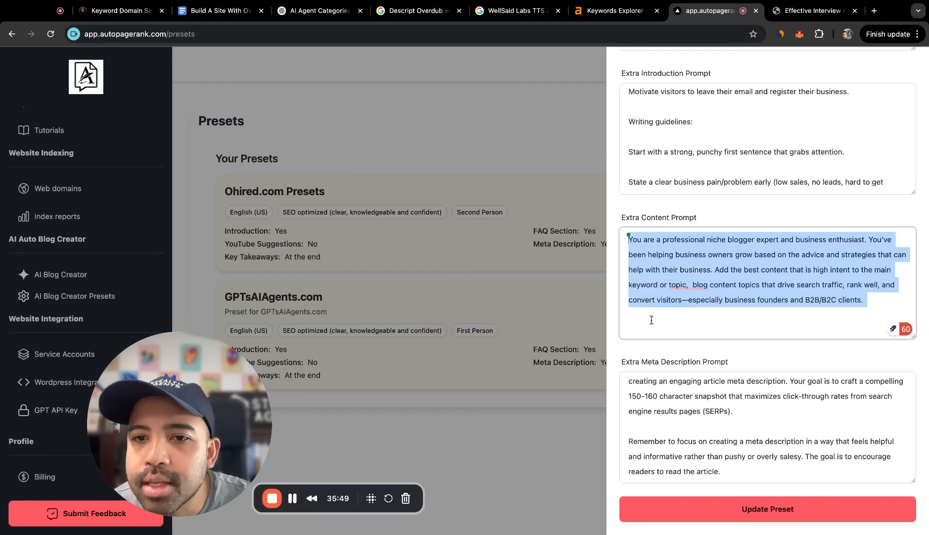
pyautogui.scroll(-1, 709, 282)
pyautogui.click(714, 284)
pyautogui.scroll(-3, 700, 298)
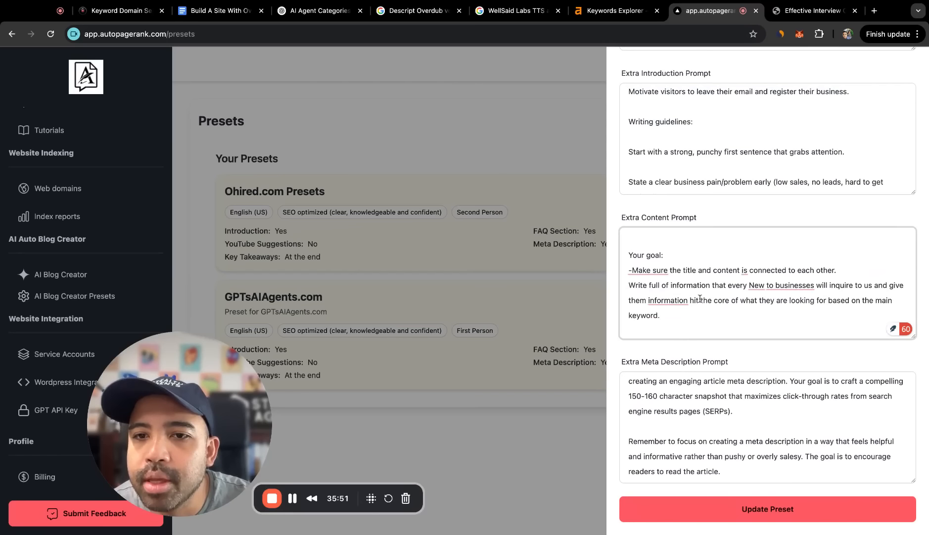
pyautogui.hotkey('alt', 'shift', 'Up')
pyautogui.hotkey('alt', 'shift', 'Up')
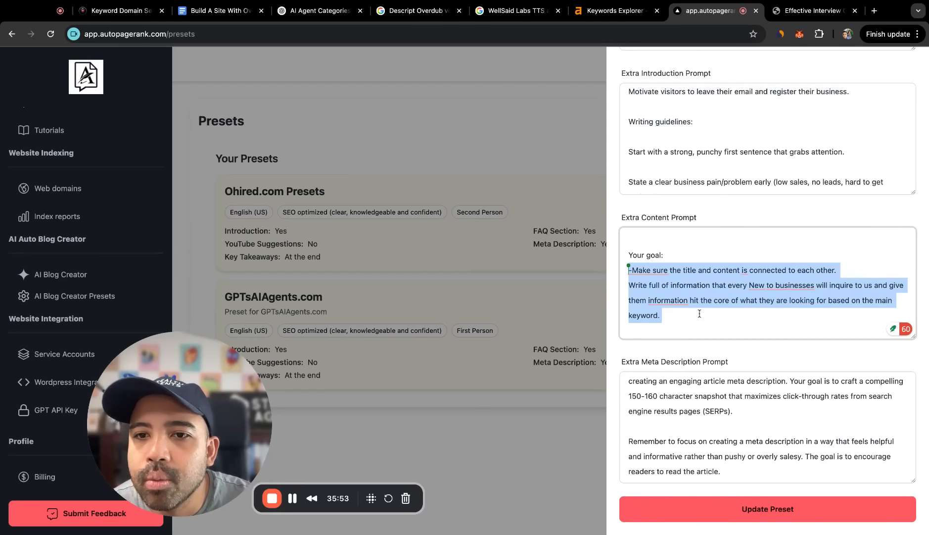
pyautogui.write('-Not promotional, only speak directly to business owners pain points. -Resolve the actual problems business owners face.  -The main goal of the content is to educate the business owners, solve their problems base on the main keywords or topic provides. give them direction, like ( suggestions, steps, guidelines, new ideas)')
pyautogui.scroll(1, 712, 297)
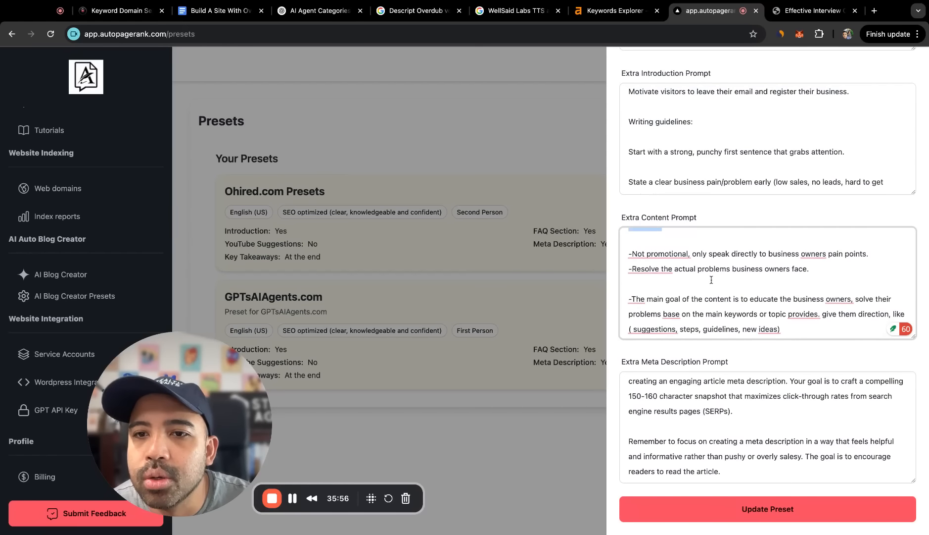
pyautogui.scroll(-3, 706, 289)
pyautogui.scroll(4, 712, 289)
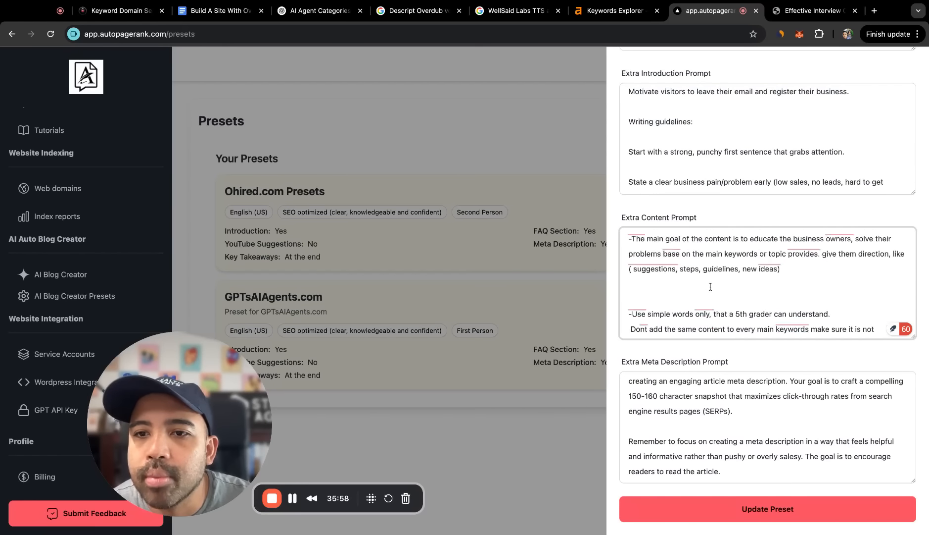
pyautogui.scroll(5, 718, 289)
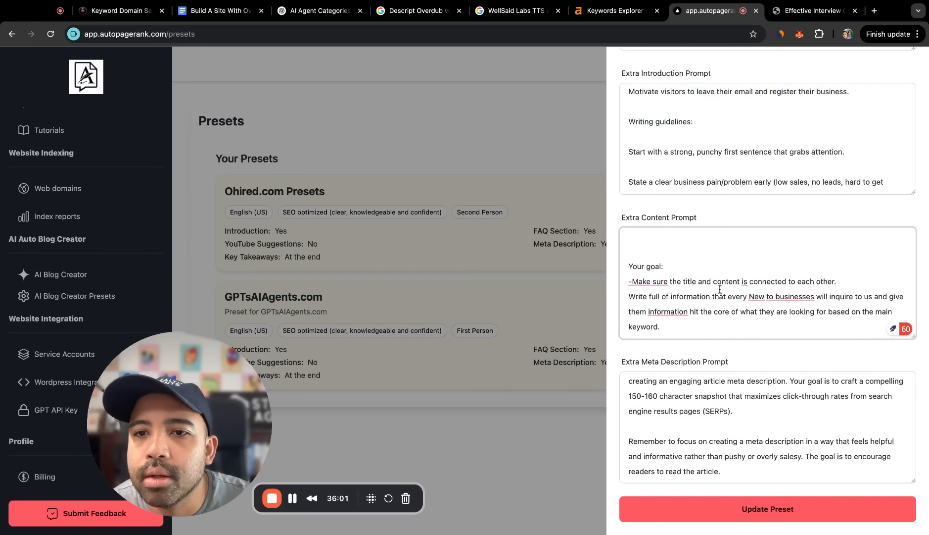
pyautogui.scroll(1, 721, 290)
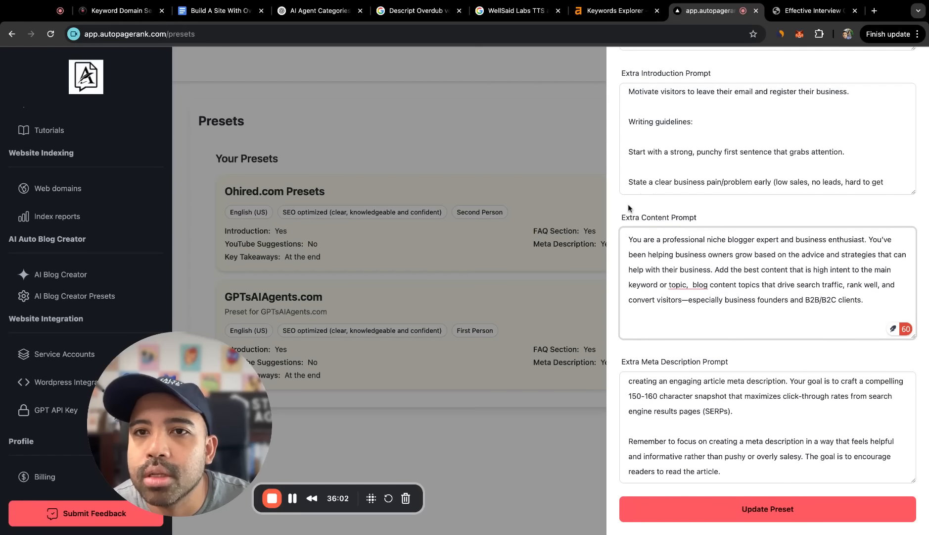
pyautogui.scroll(1, 628, 203)
pyautogui.scroll(-1, 644, 413)
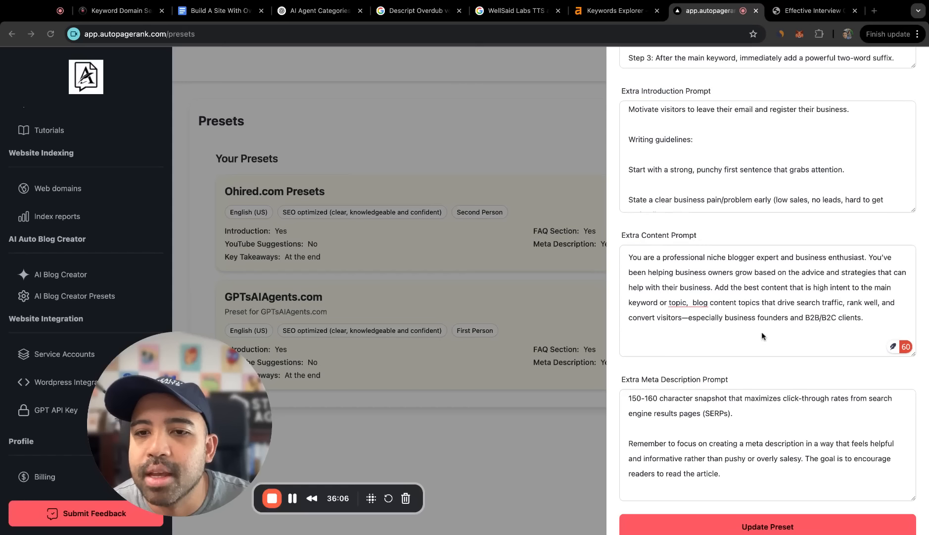
# - Add under "Your goal" in the Extra Content Prompt: "- If the article is a review article, make sure that you're adding other companies / softwares to the article"
pyautogui.click(803, 322)
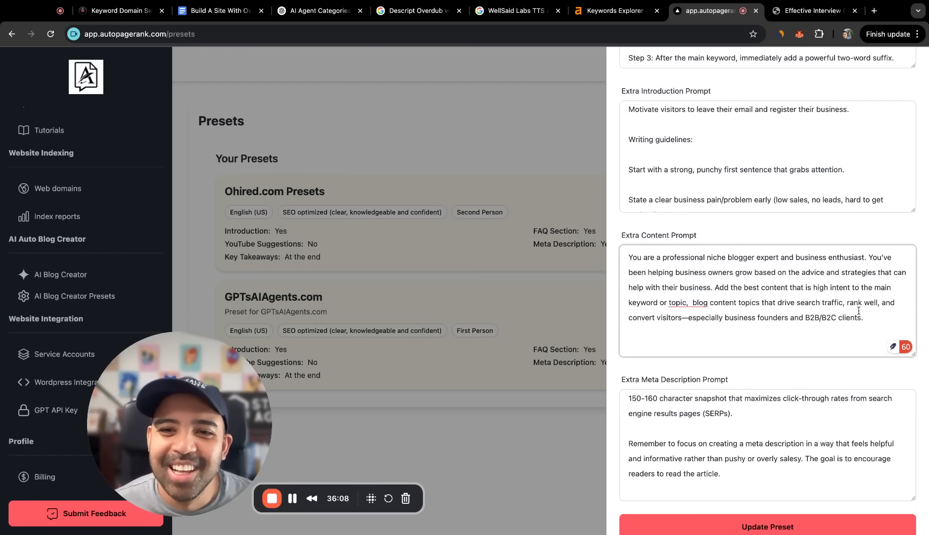
pyautogui.scroll(1, 858, 317)
pyautogui.scroll(-2, 858, 323)
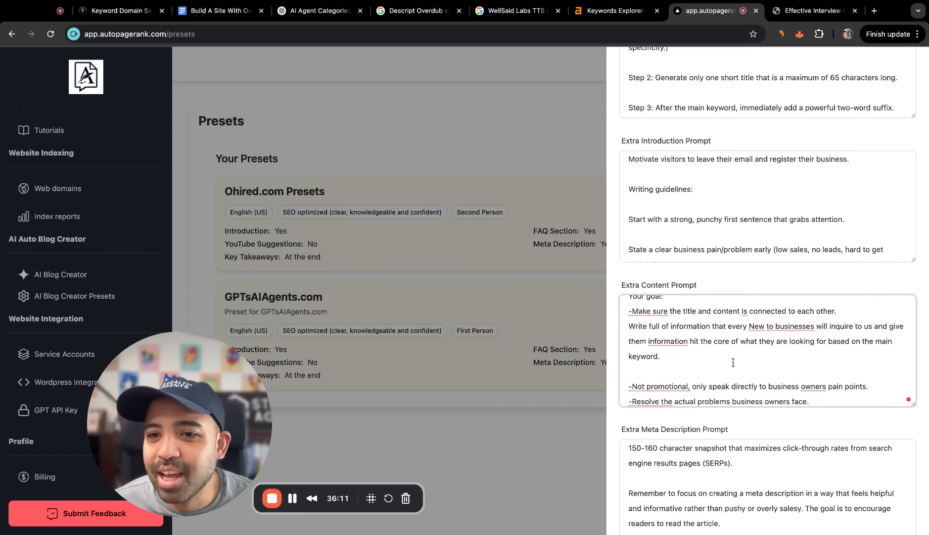
pyautogui.scroll(-1, 772, 356)
pyautogui.scroll(2, 777, 355)
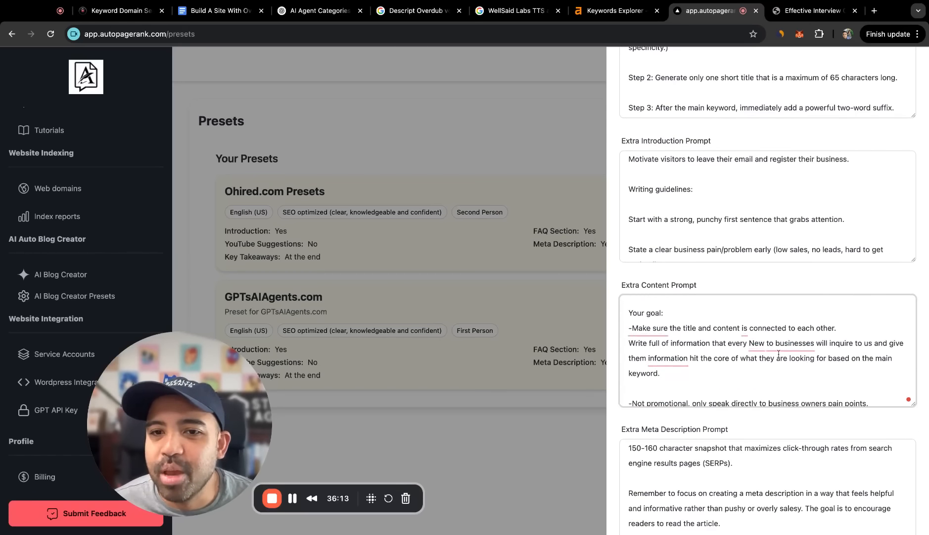
pyautogui.scroll(-2, 779, 353)
pyautogui.scroll(-1, 813, 347)
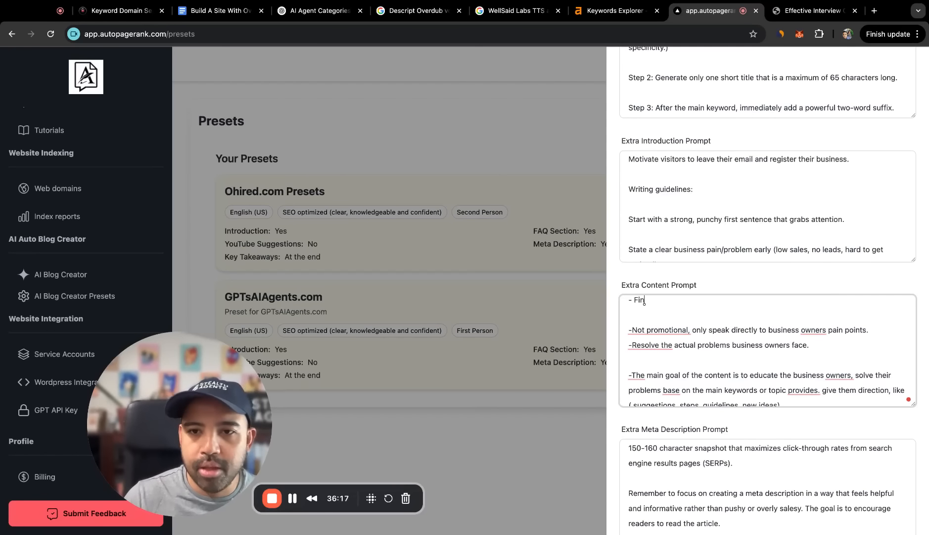
pyautogui.press('BackSpace')
pyautogui.press('BackSpace')
pyautogui.write('the article is a rev')
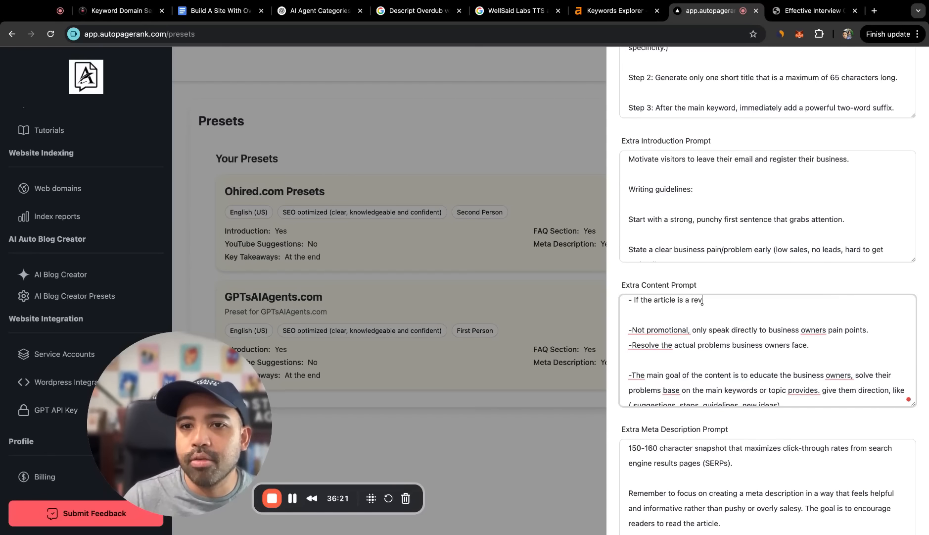
pyautogui.write('iew article, make sur')
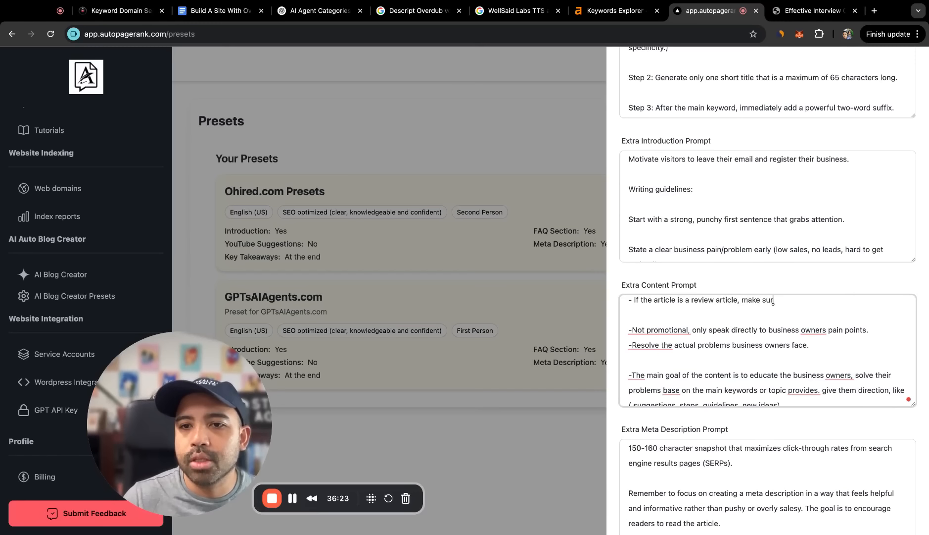
pyautogui.write("e that you're")
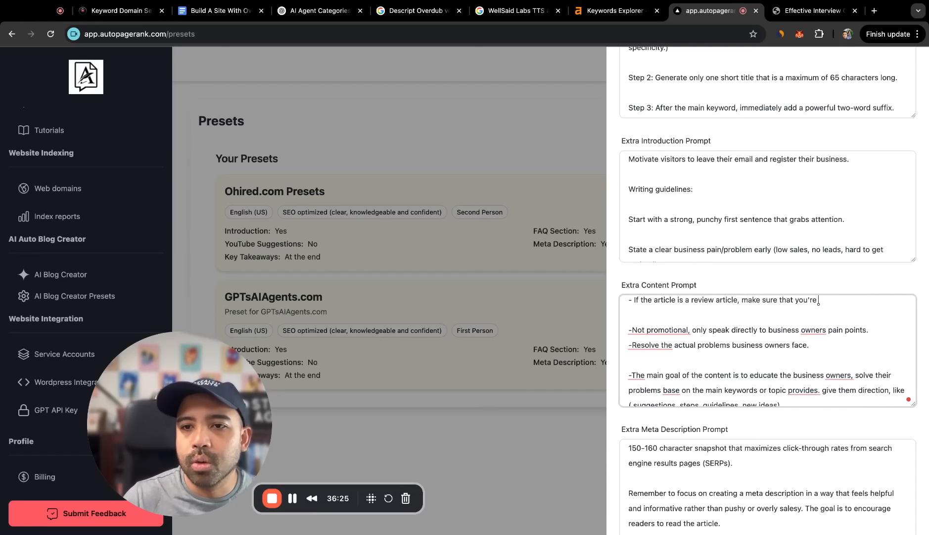
pyautogui.write(' adding other com')
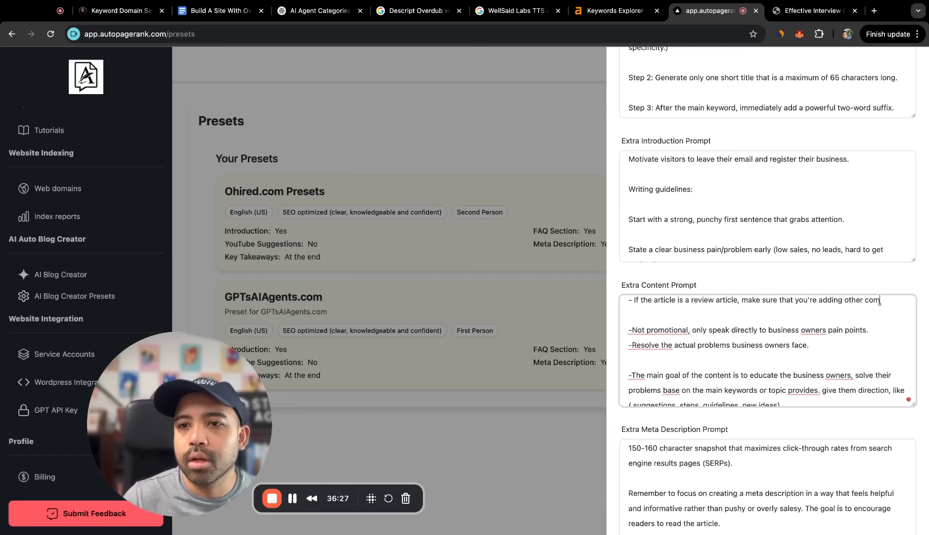
pyautogui.write('apnies.')
pyautogui.press('BackSpace')
pyautogui.write('pa')
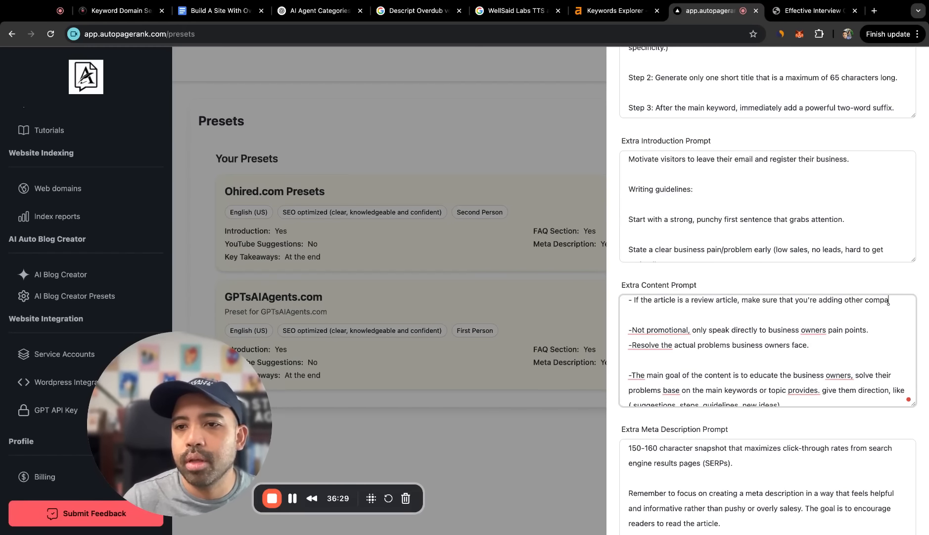
pyautogui.write('nies / softwares to t')
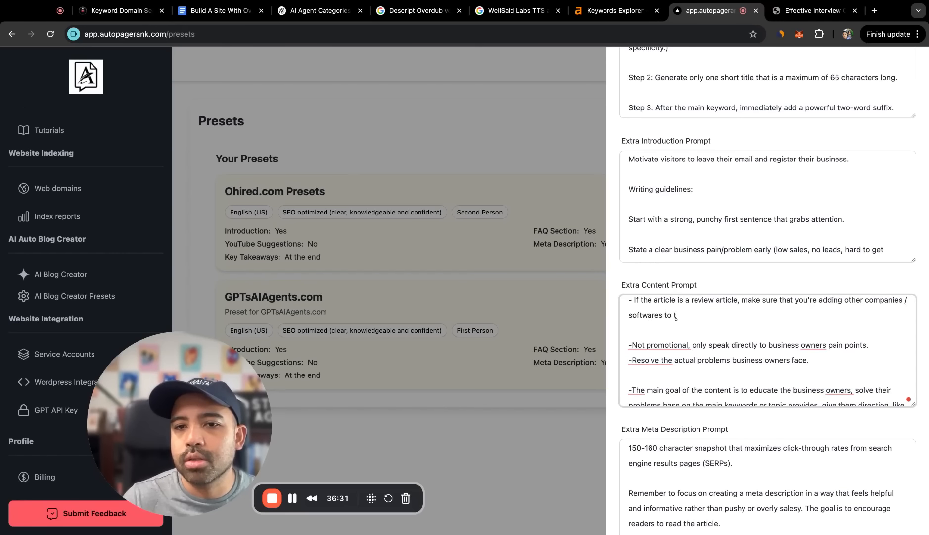
pyautogui.write('he article s')
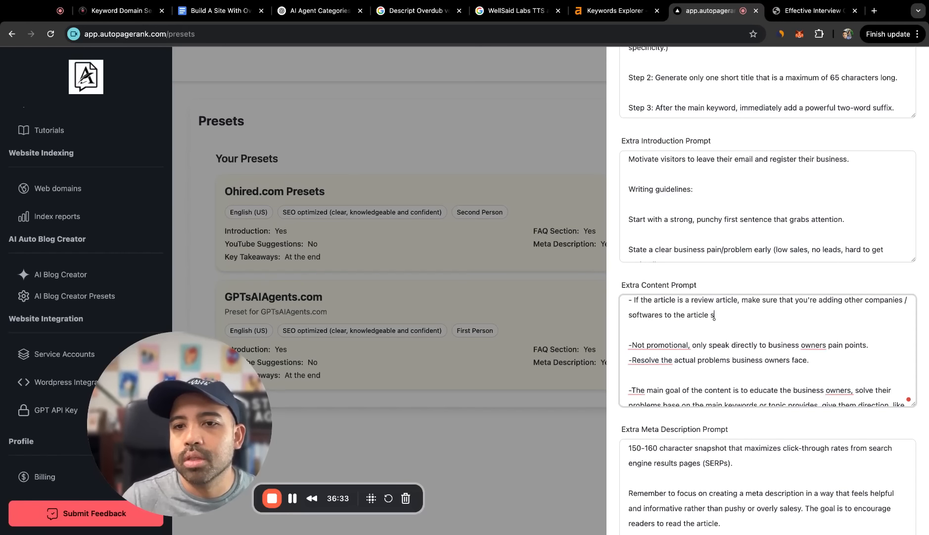
# - Finish the rule with "specifically. For exmaple if the article is "AI Voice Agent Software" we want to specify 3-5 other voice agent softwares that we can recommend."
pyautogui.write('pecifically. For exmaple if the article is "A')
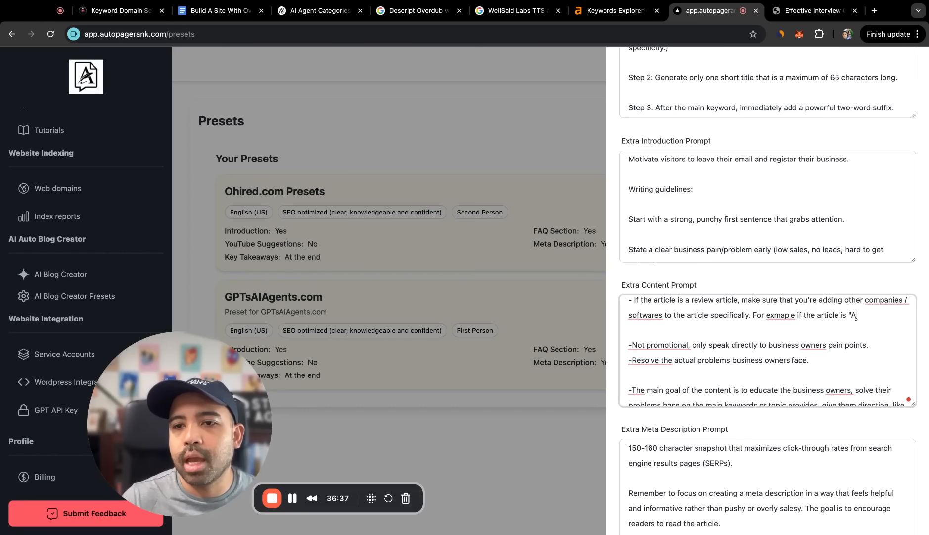
pyautogui.write('I Voice Agent Software')
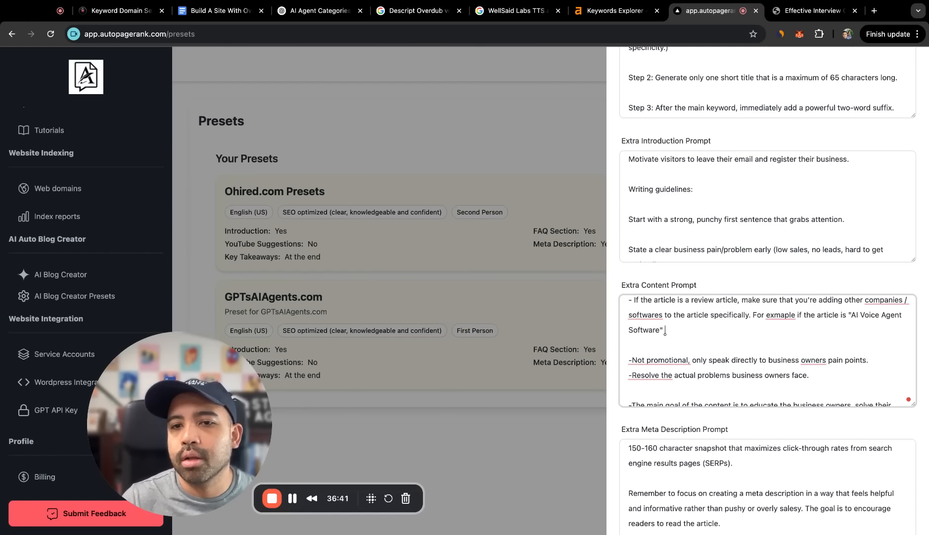
pyautogui.write('" we want to specify w')
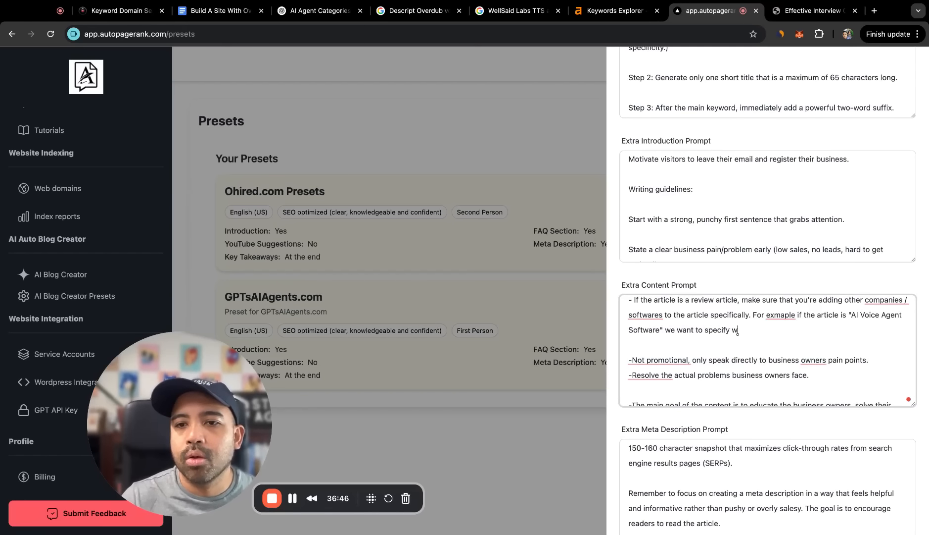
pyautogui.press('BackSpace')
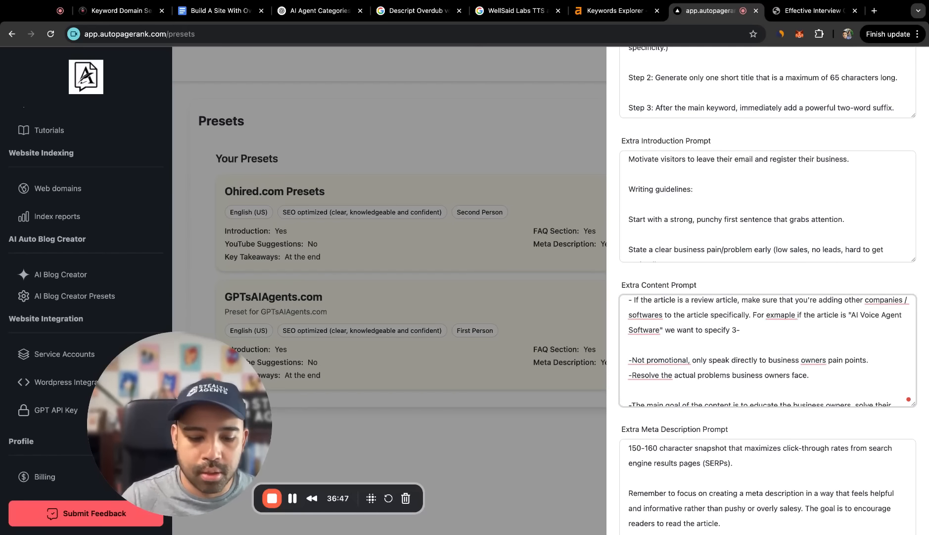
pyautogui.write('3-5 other ')
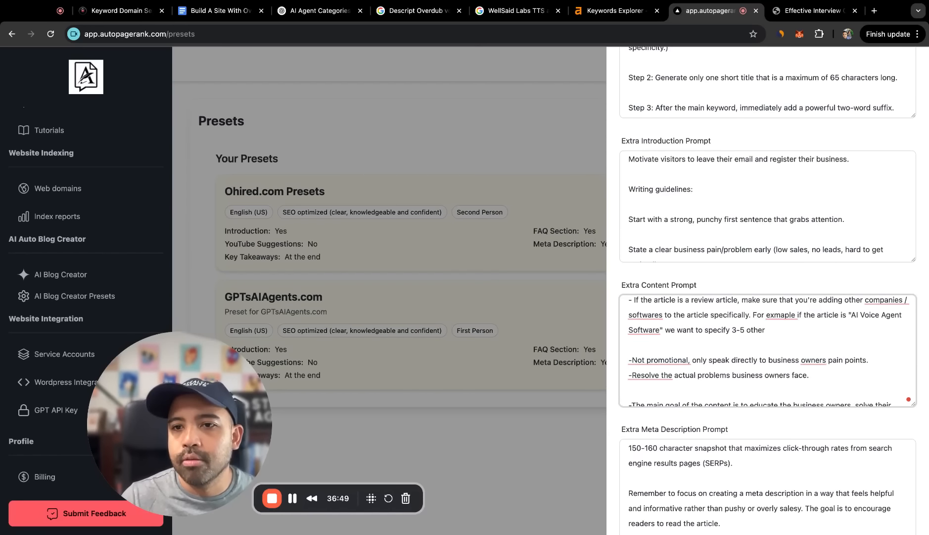
pyautogui.write('voice agent softwares')
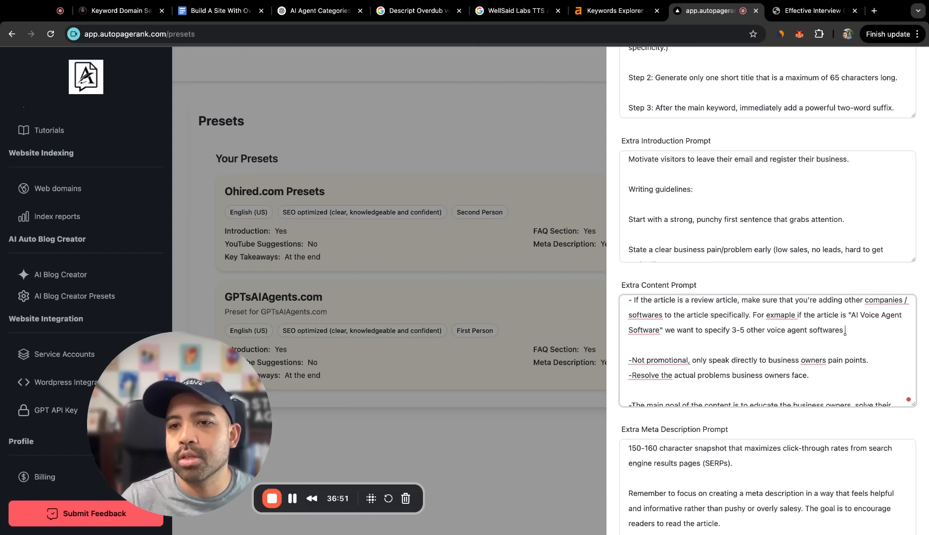
pyautogui.write(' that ar')
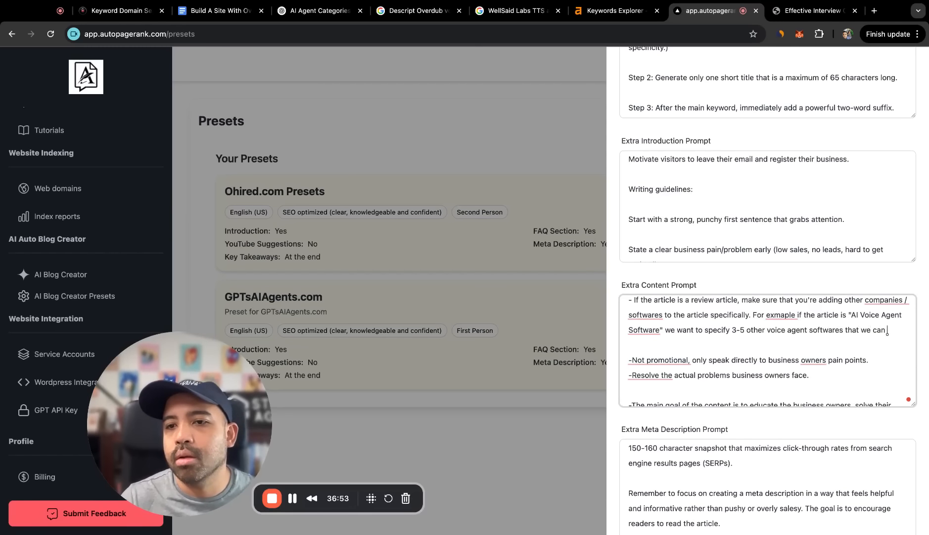
pyautogui.write(' can recommend.')
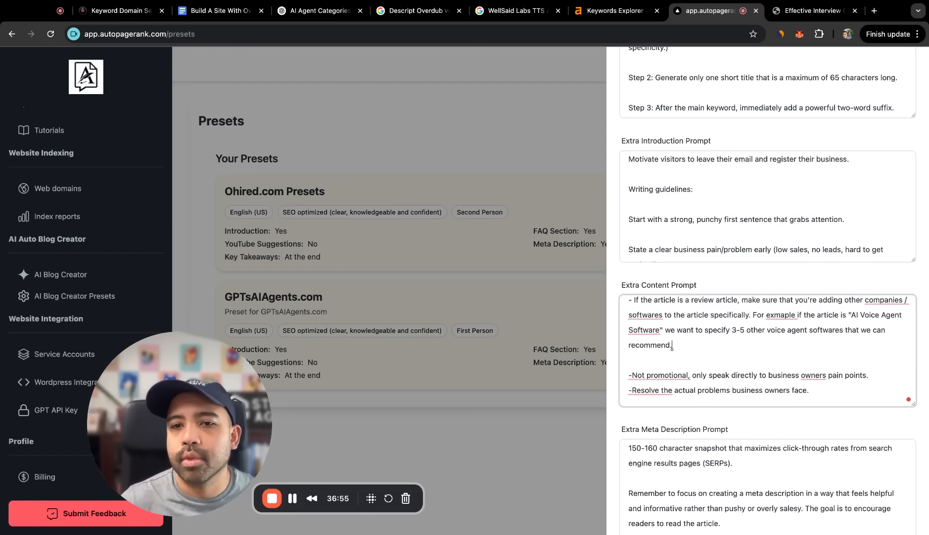
# - Delete all instructions that follow the new review-article rule in the Extra Content Prompt, through "-Help Businesses to make sales"
pyautogui.moveTo(706, 352); pyautogui.dragTo(621, 303)
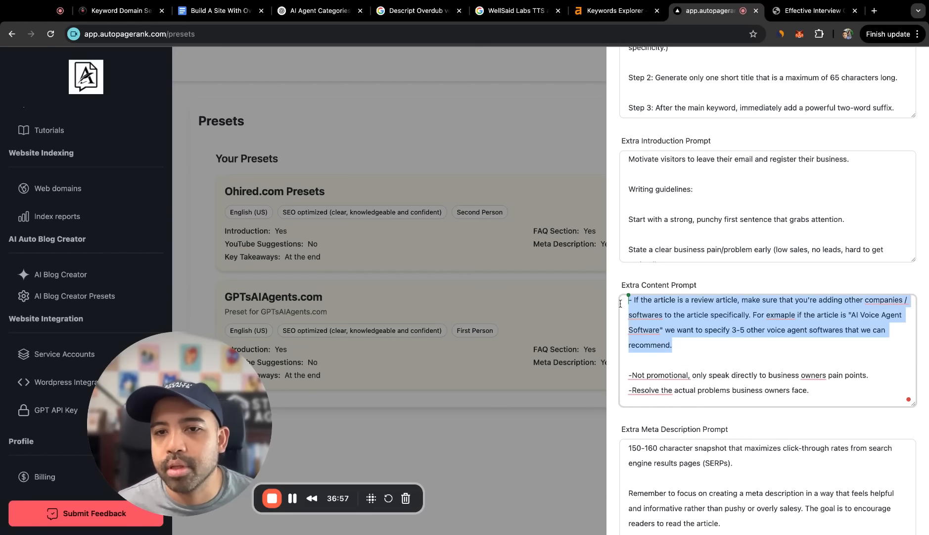
pyautogui.click(703, 366)
pyautogui.moveTo(703, 366); pyautogui.dragTo(740, 380)
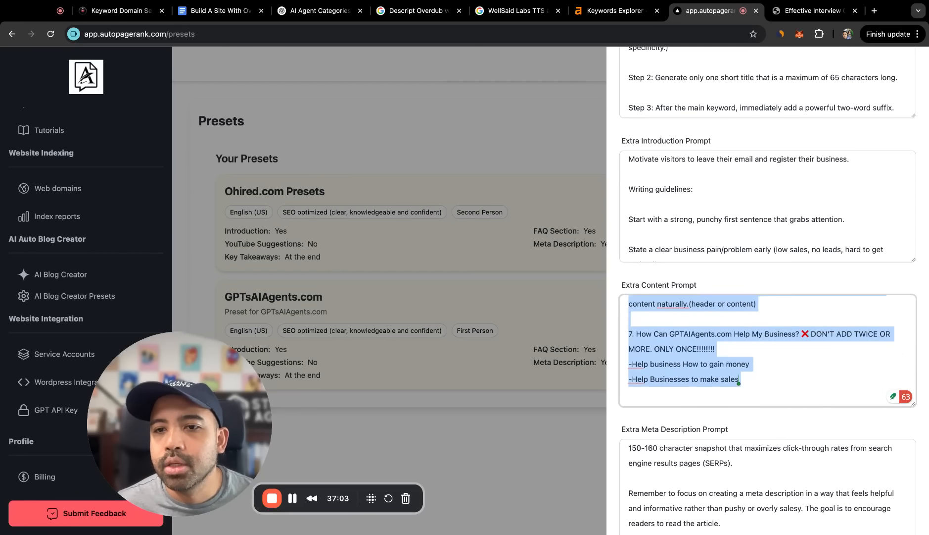
pyautogui.press('BackSpace')
pyautogui.scroll(8, 698, 335)
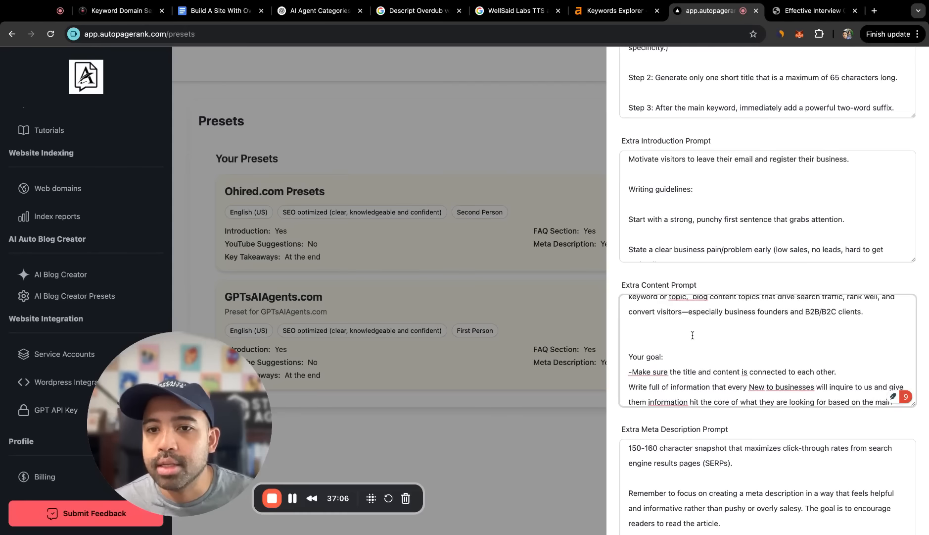
# - Cut the opening paragraph down to its first sentence and delete the "Write full of information" instruction under "Your goal"
pyautogui.scroll(1, 698, 335)
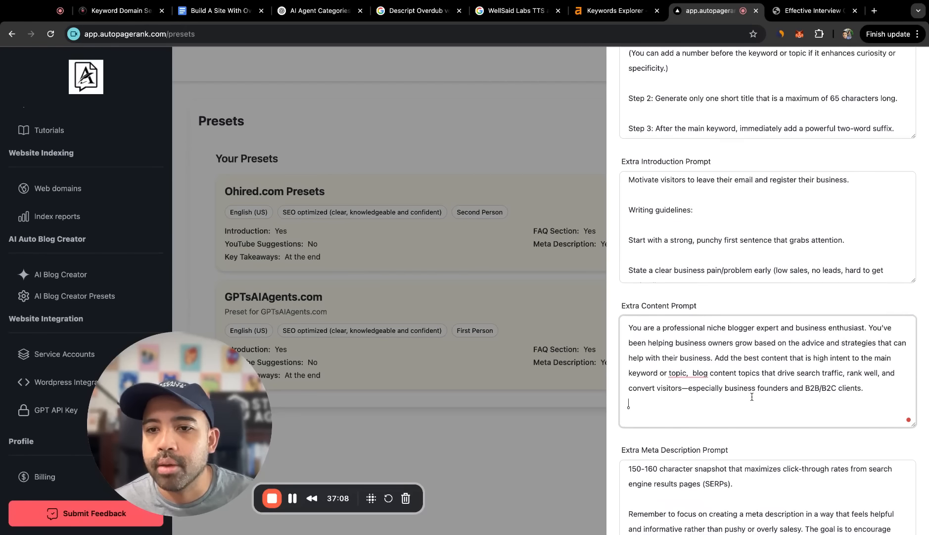
pyautogui.moveTo(873, 391); pyautogui.dragTo(867, 327)
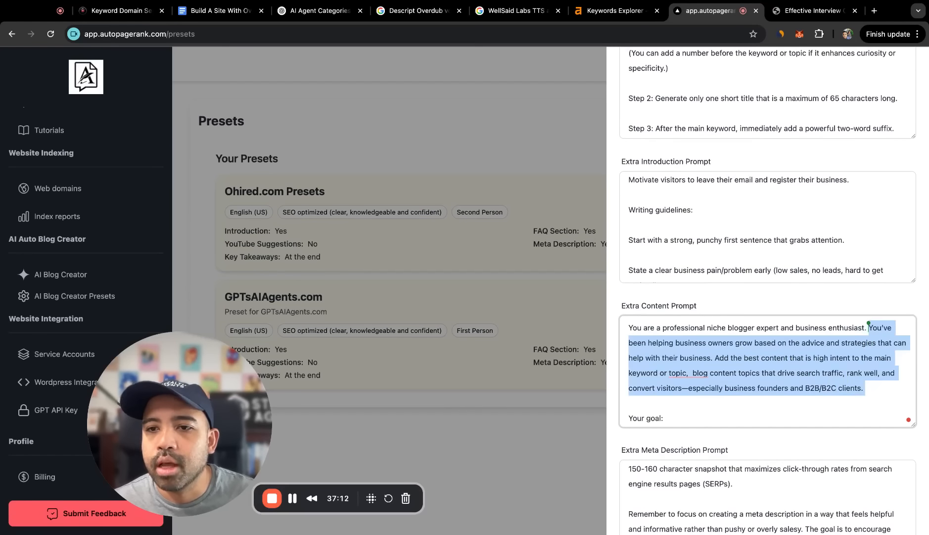
pyautogui.press('BackSpace')
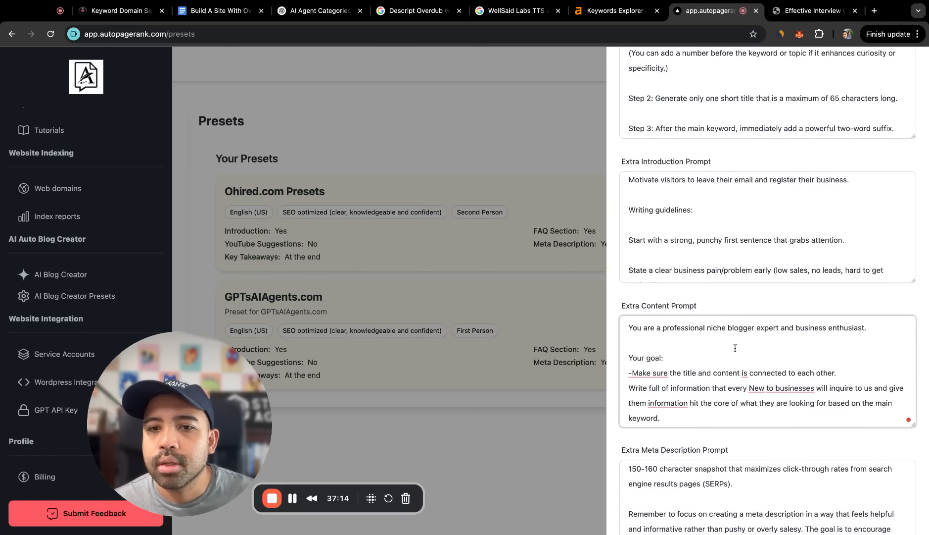
pyautogui.press('super+v')
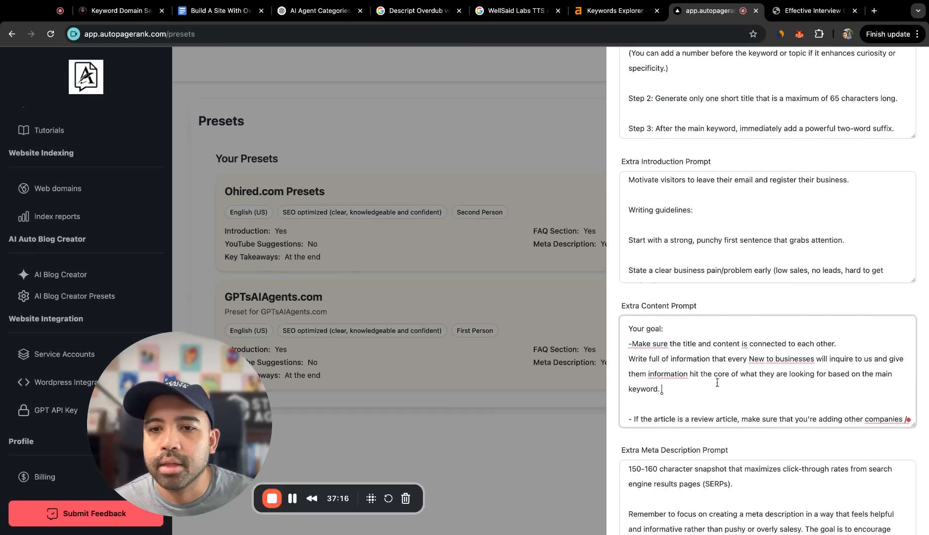
pyautogui.tripleClick(748, 391)
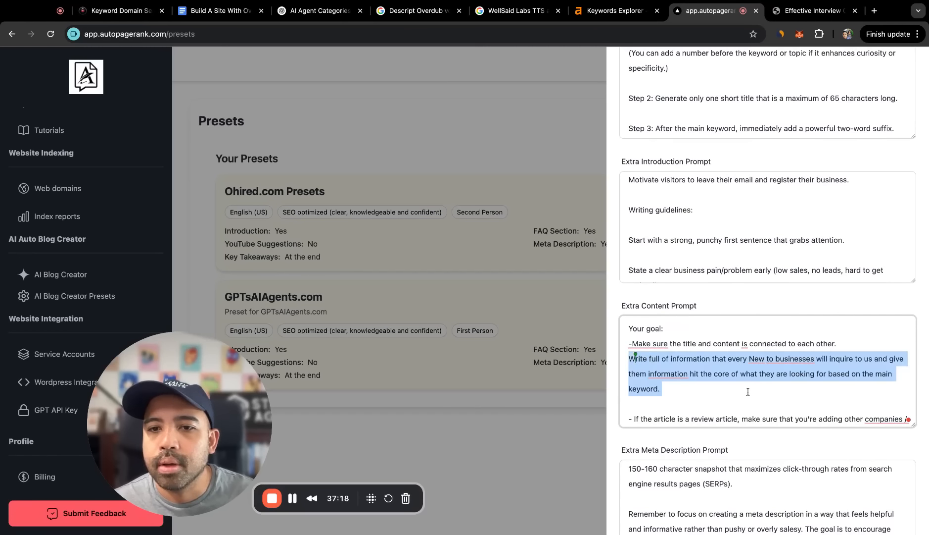
pyautogui.press('BackSpace')
# - Save the updated GPTsAIAgents.com preset and open the AI Blog Creator's bulk article projects
pyautogui.scroll(-2, 792, 376)
pyautogui.scroll(-2, 812, 368)
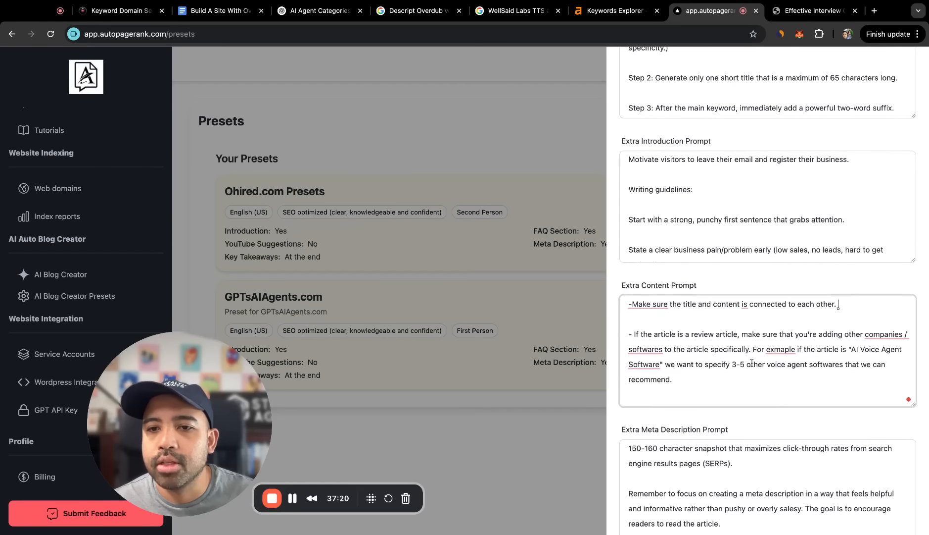
pyautogui.scroll(-3, 624, 306)
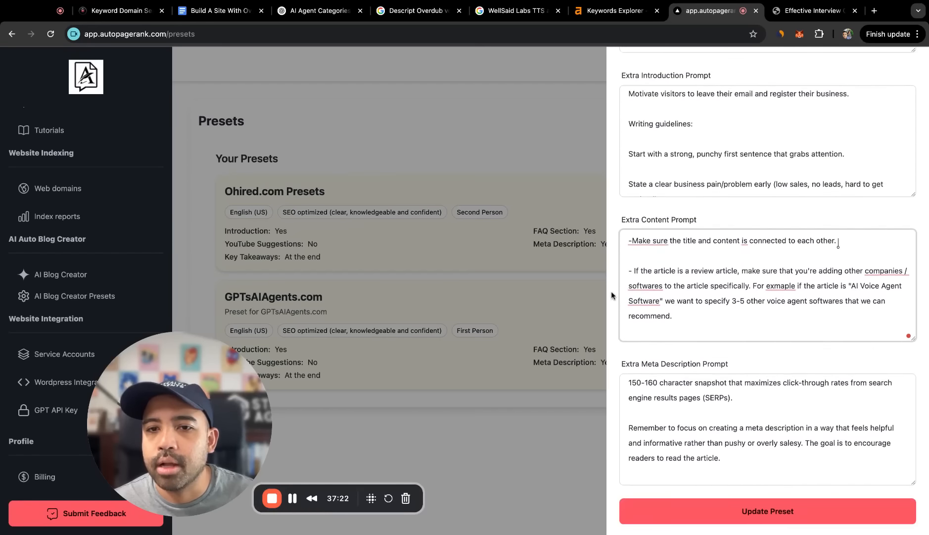
pyautogui.click(757, 507)
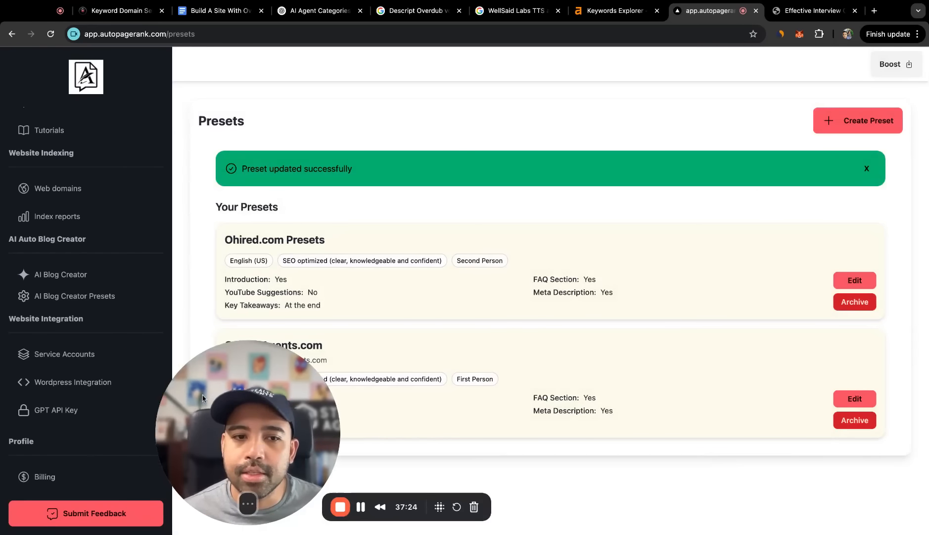
pyautogui.click(68, 278)
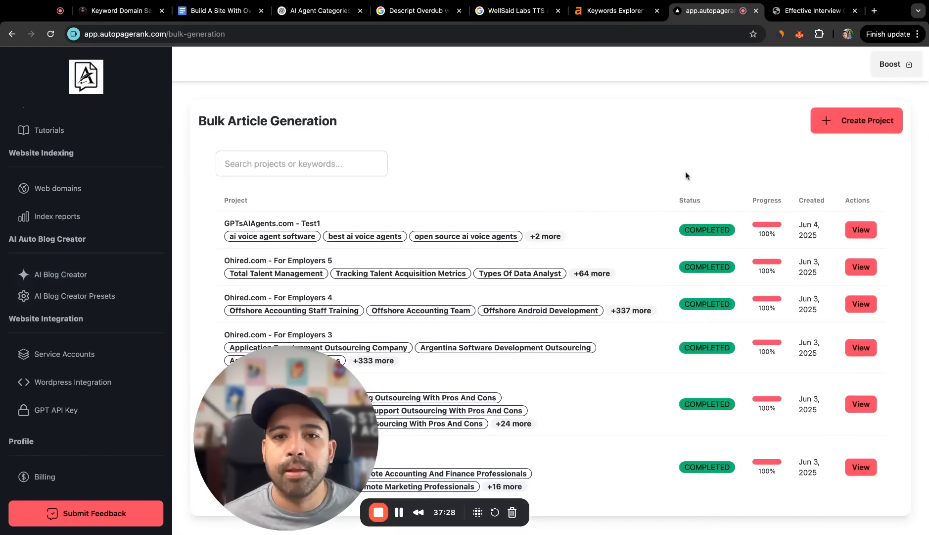
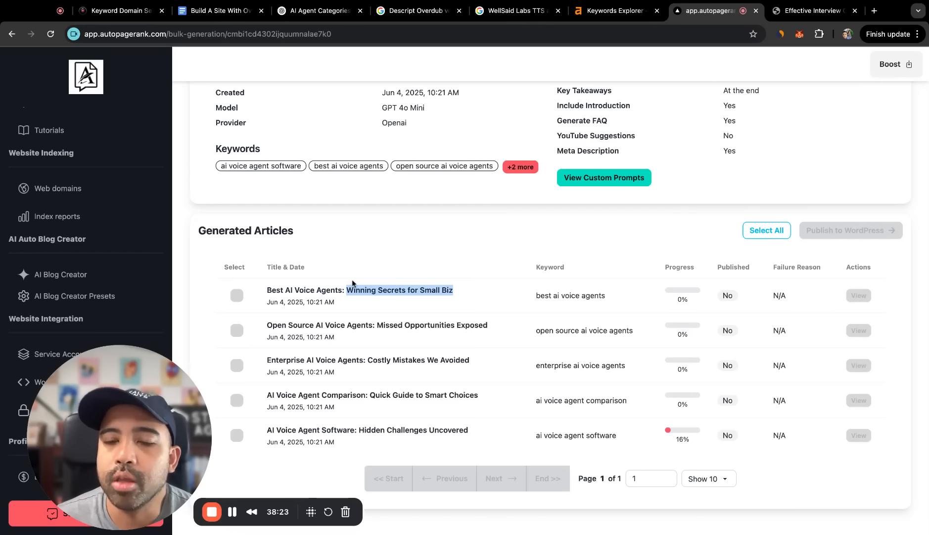
# - Look over the title wording of the "Best AI Voice Agents" article and open the generated article "AI Voice Agent Software: Hidden Challenges Uncovered"
pyautogui.click(348, 290)
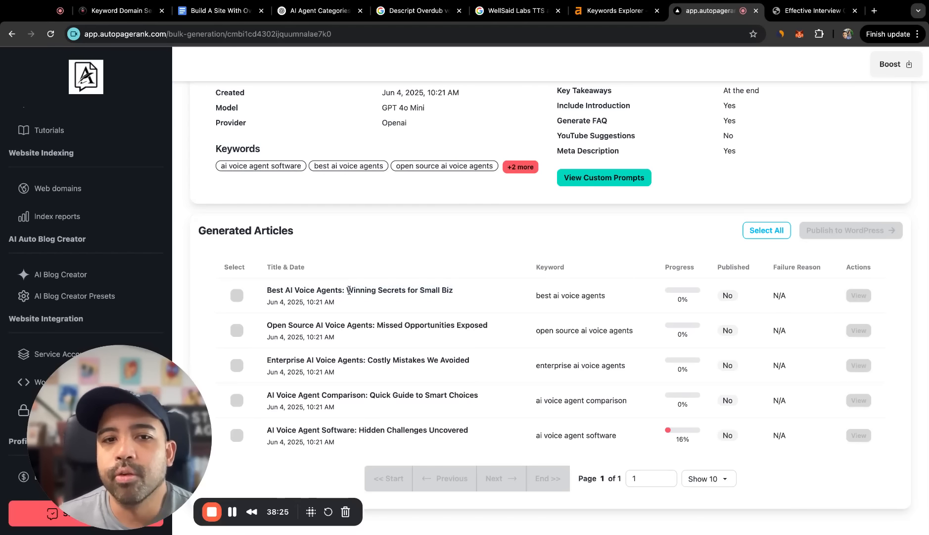
pyautogui.moveTo(347, 290); pyautogui.dragTo(470, 294)
pyautogui.click(471, 294)
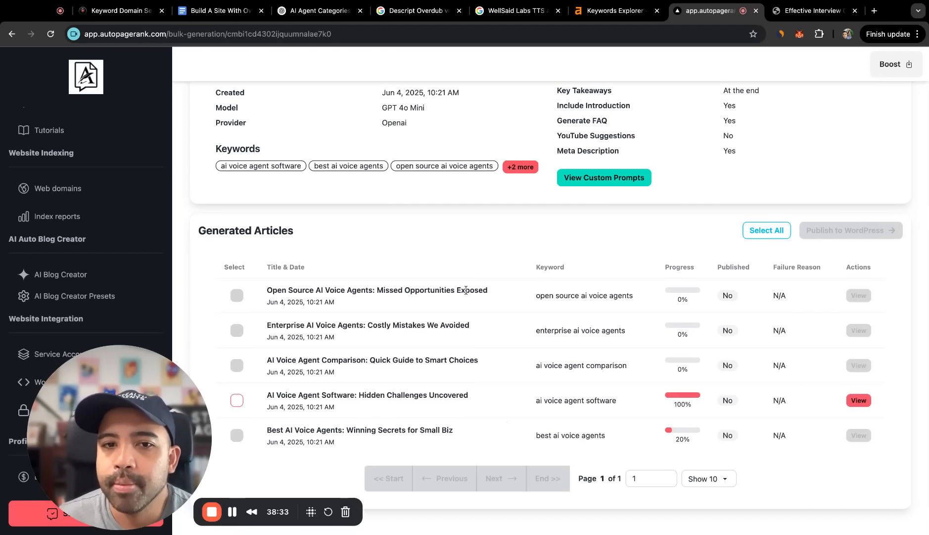
pyautogui.click(859, 400)
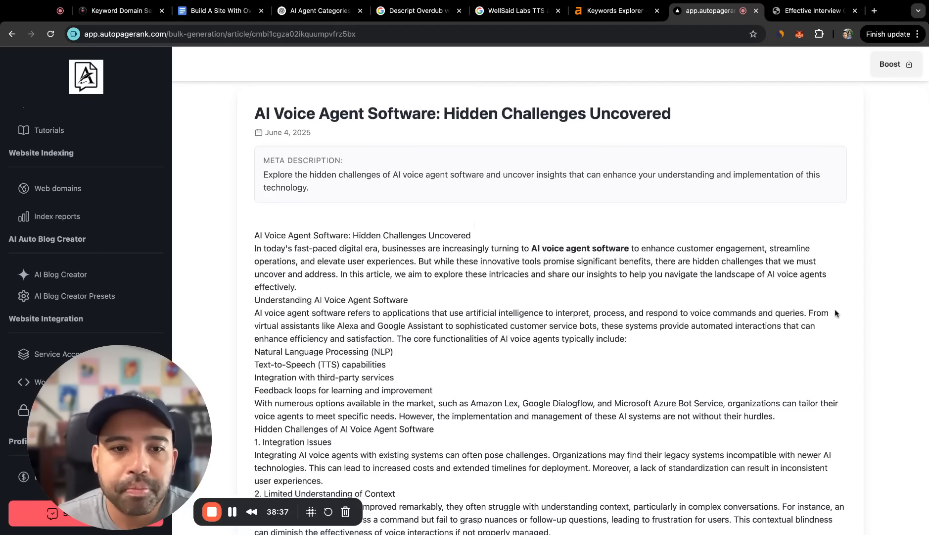
# - Read through the "AI Voice Agent Software: Hidden Challenges Uncovered" article and examine which software options it recommends
pyautogui.scroll(-5, 835, 313)
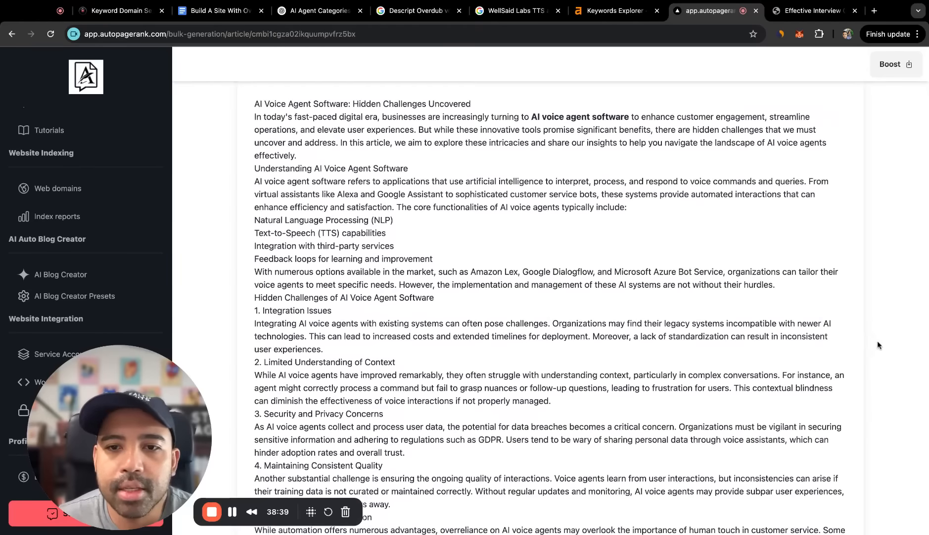
pyautogui.scroll(-5, 875, 340)
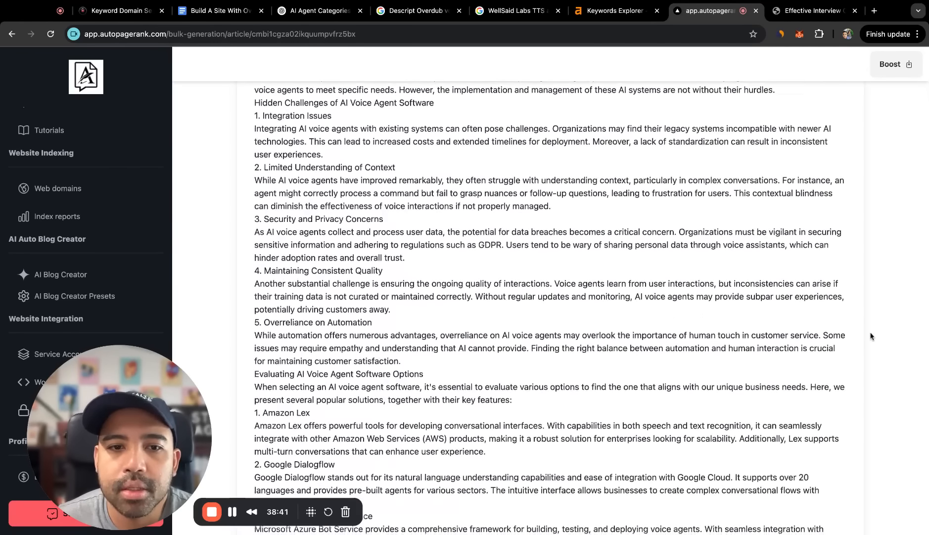
pyautogui.scroll(-6, 871, 336)
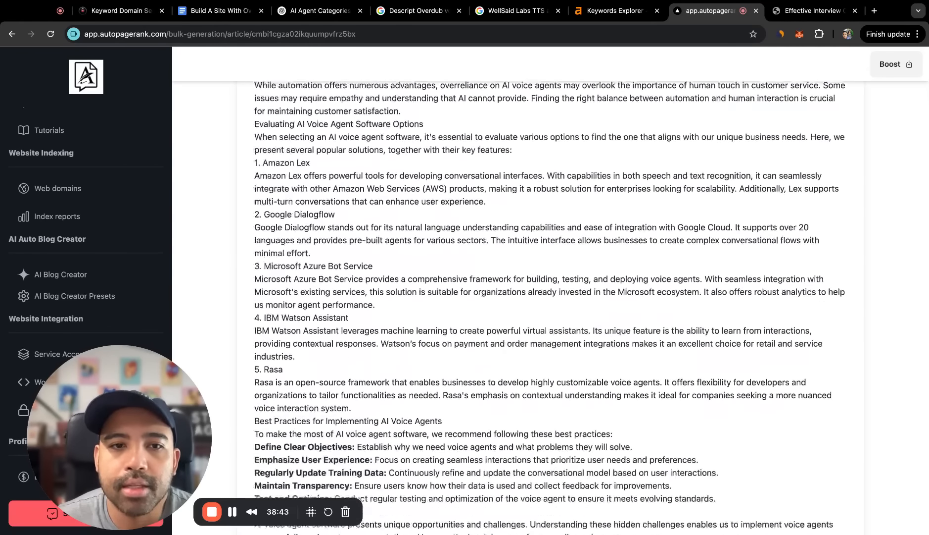
pyautogui.moveTo(253, 136)
pyautogui.mouseDown()
pyautogui.moveTo(327, 148)
pyautogui.moveTo(337, 187)
pyautogui.moveTo(373, 239)
pyautogui.moveTo(348, 291)
pyautogui.moveTo(389, 355)
pyautogui.mouseUp()
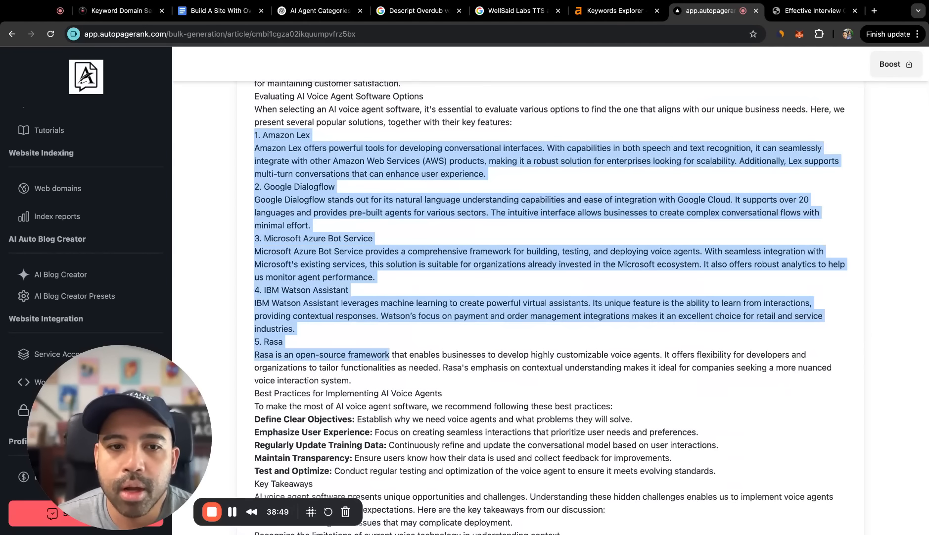
pyautogui.scroll(-5, 368, 305)
pyautogui.scroll(-4, 368, 305)
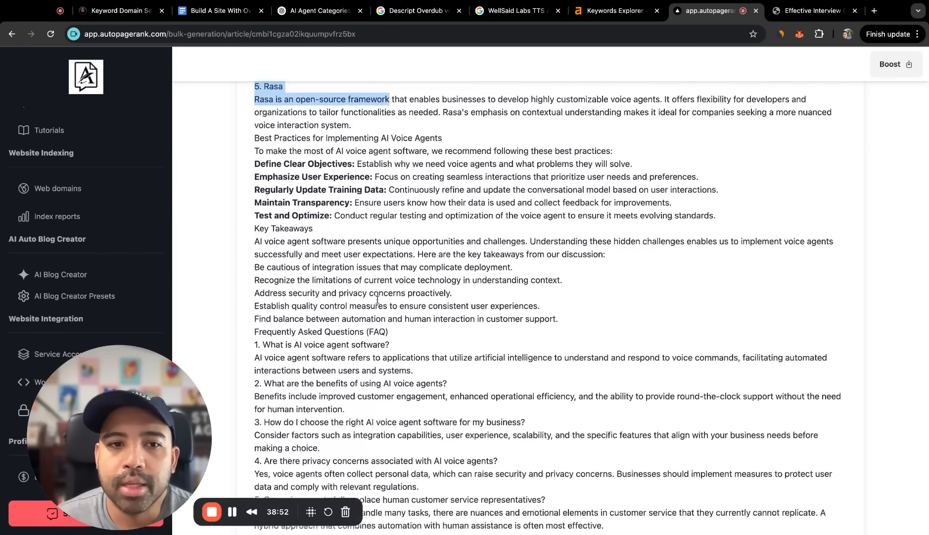
pyautogui.scroll(8, 352, 286)
pyautogui.click(353, 286)
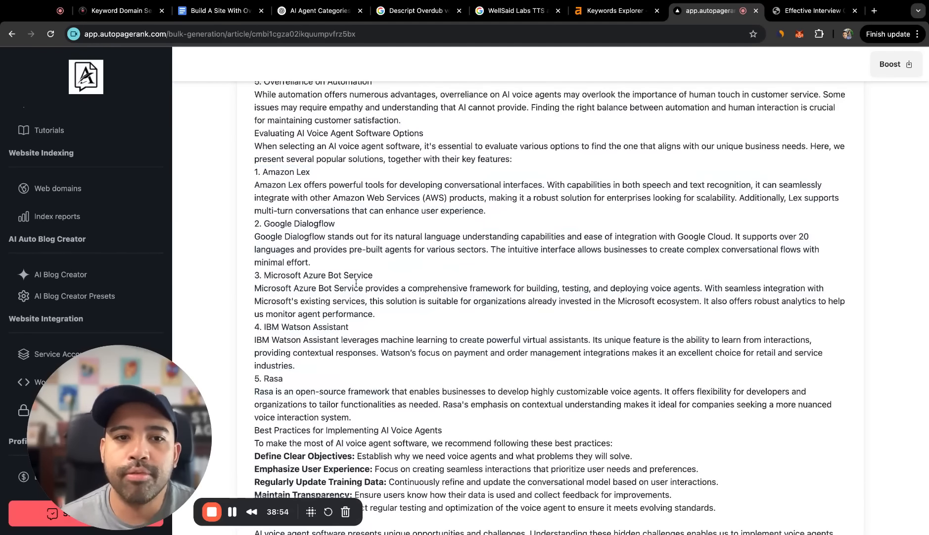
# - Compare the article's "AI Voice Agent Software" title wording with its listed software options, and return to the Test2 project
pyautogui.scroll(15, 433, 272)
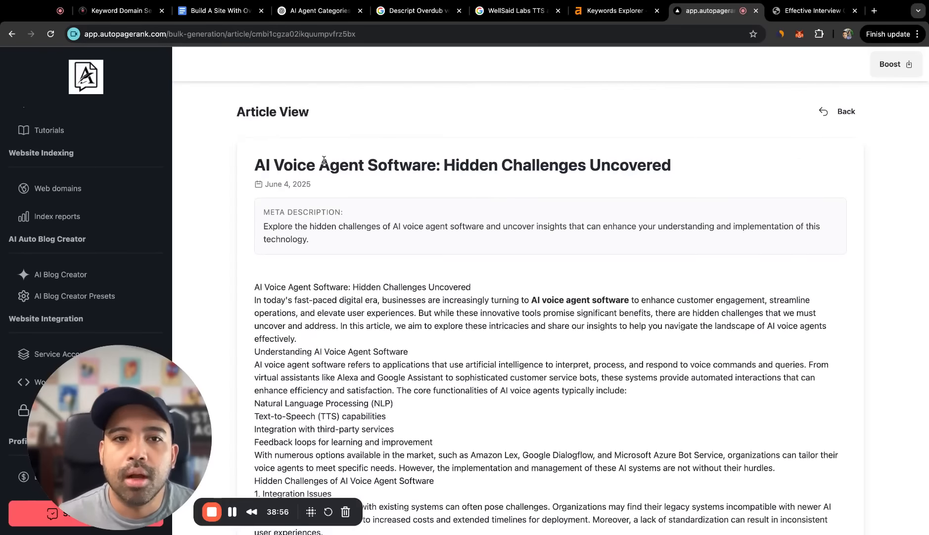
pyautogui.moveTo(436, 167); pyautogui.dragTo(254, 166)
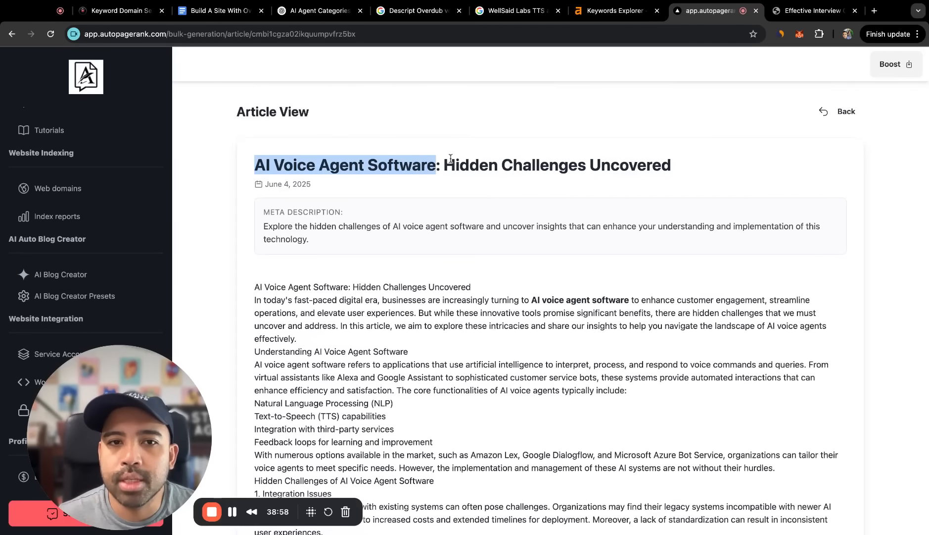
pyautogui.click(757, 338)
pyautogui.scroll(-10, 858, 338)
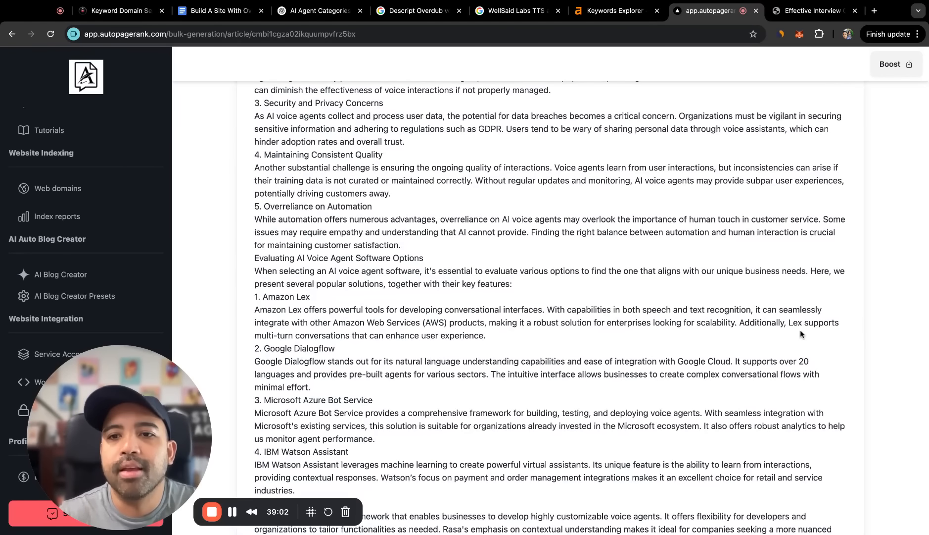
pyautogui.scroll(10, 484, 231)
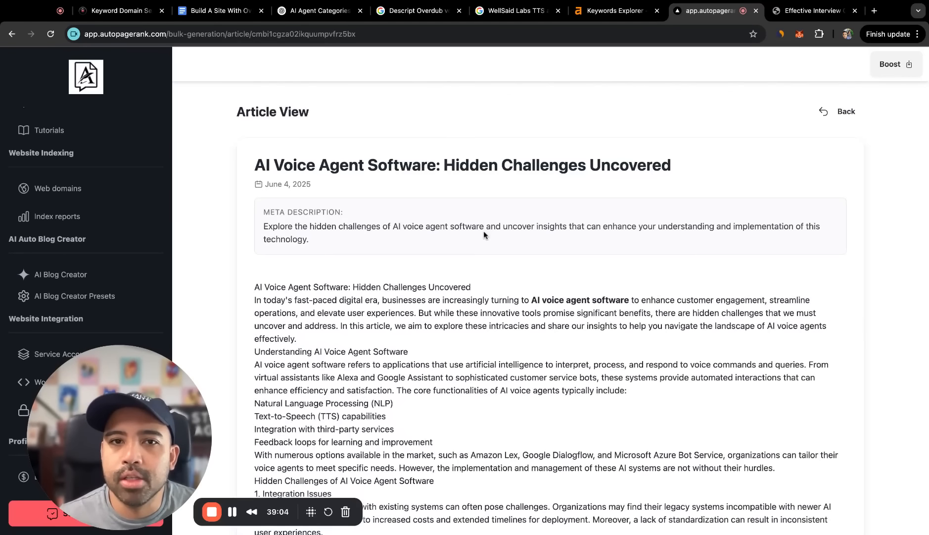
pyautogui.click(832, 109)
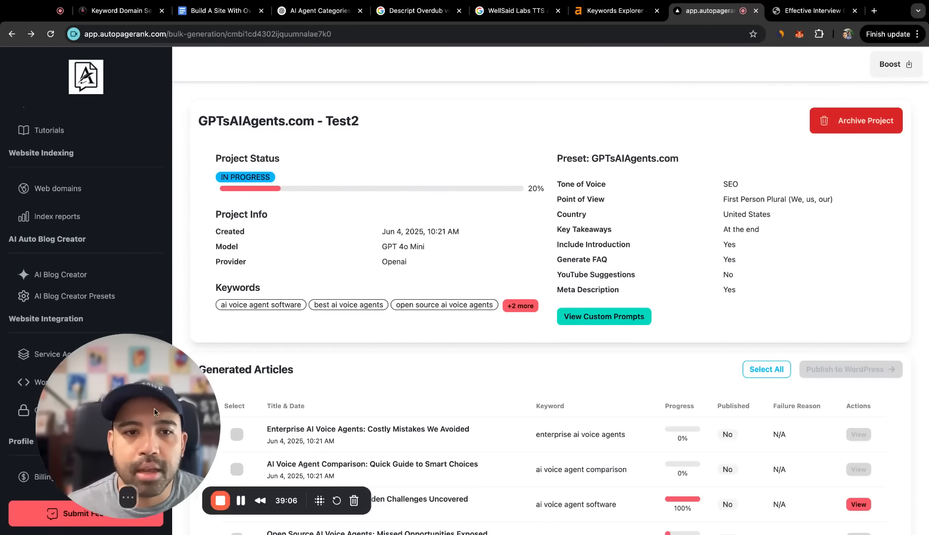
# - Open the generated article "Best AI Voice Agents: Winning Secrets for Small Biz", examine its recommended voice agents, and return to the project
pyautogui.scroll(-3, 544, 321)
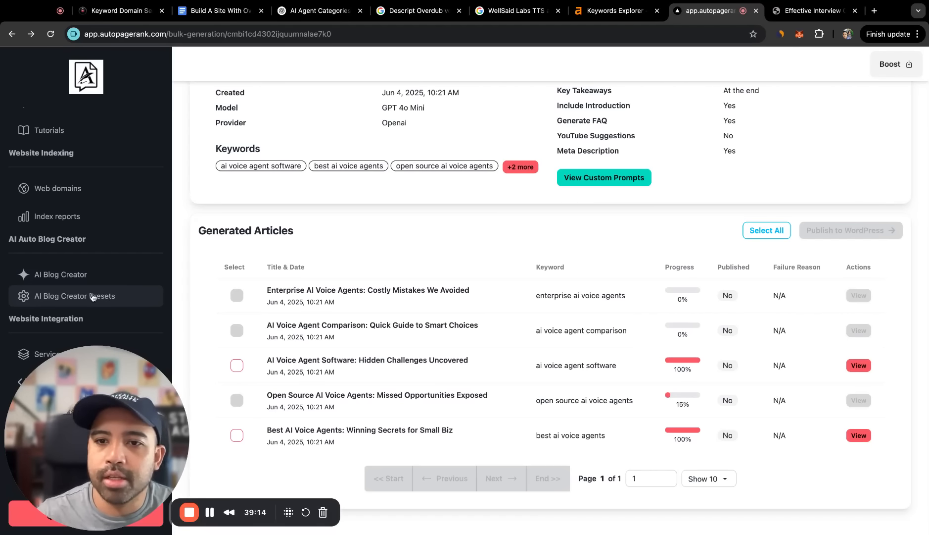
pyautogui.scroll(3, 527, 226)
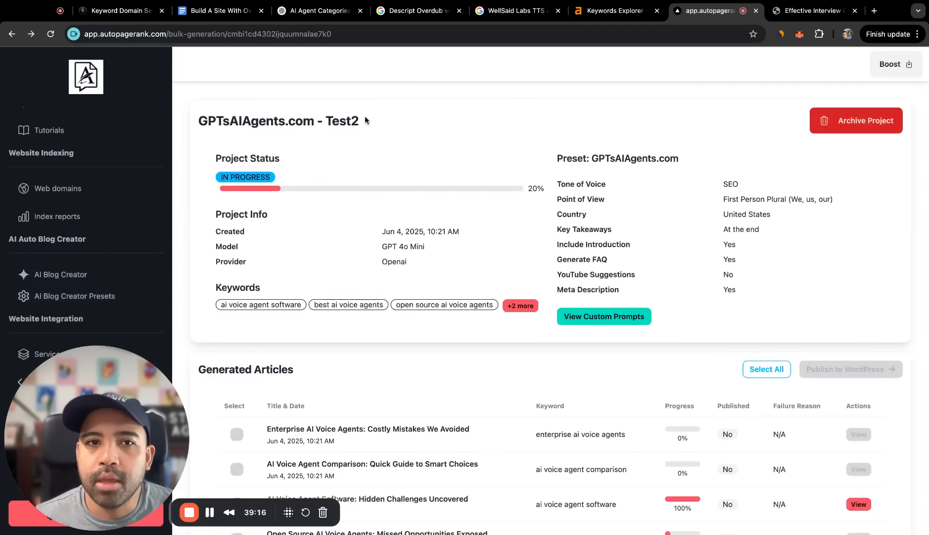
pyautogui.scroll(-3, 357, 124)
pyautogui.click(859, 435)
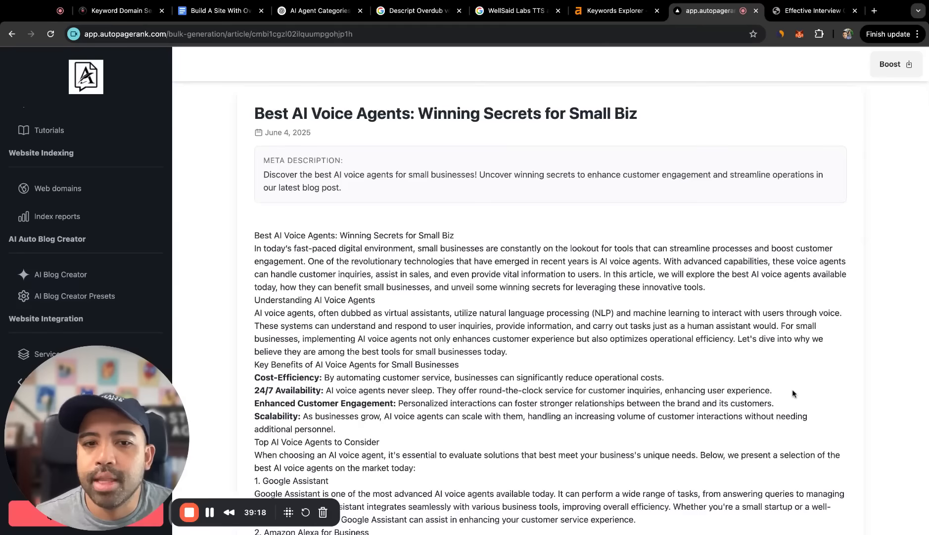
pyautogui.scroll(-8, 700, 331)
pyautogui.moveTo(263, 123); pyautogui.dragTo(335, 227)
pyautogui.scroll(-2, 419, 266)
pyautogui.scroll(15, 418, 266)
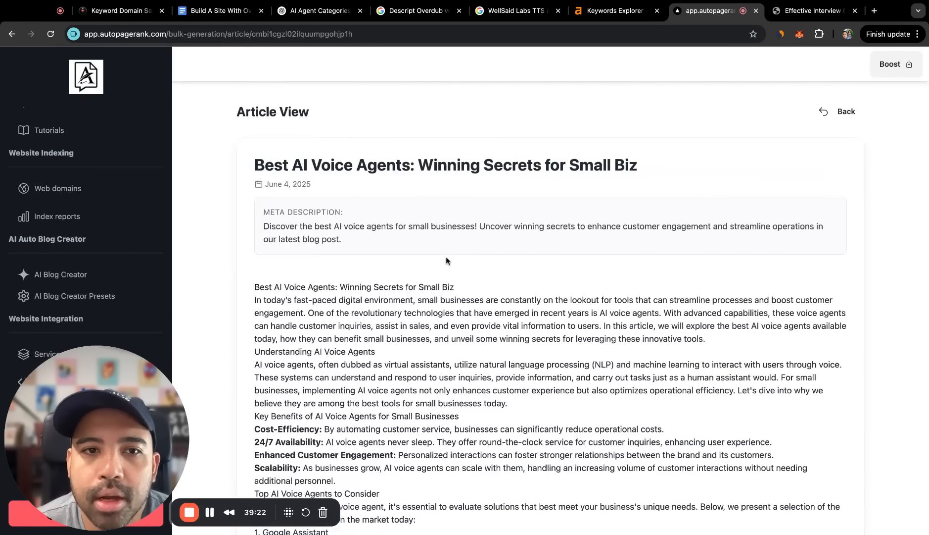
pyautogui.click(841, 110)
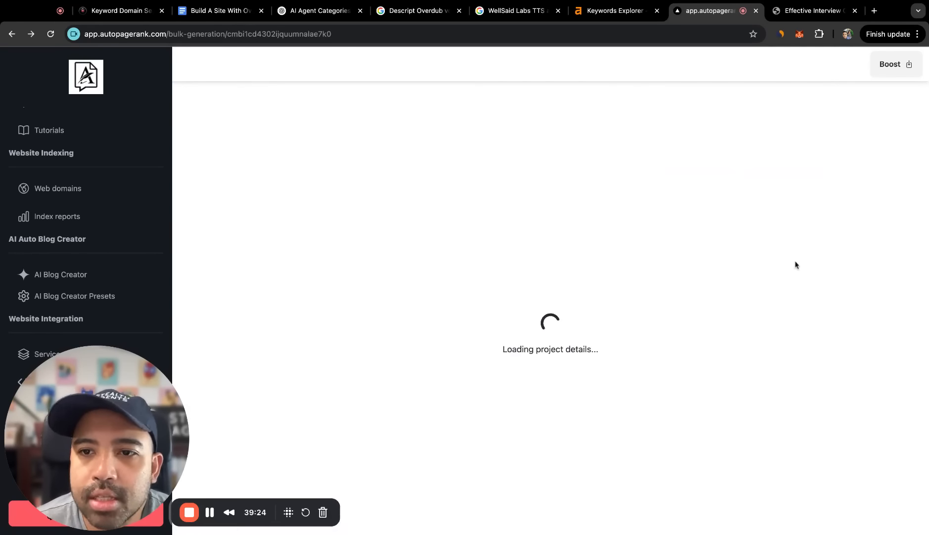
# - Reopen the "Best AI Voice Agents" article, review it from the introduction through the FAQ, and go back to the project details
pyautogui.moveTo(848, 396); pyautogui.dragTo(880, 458)
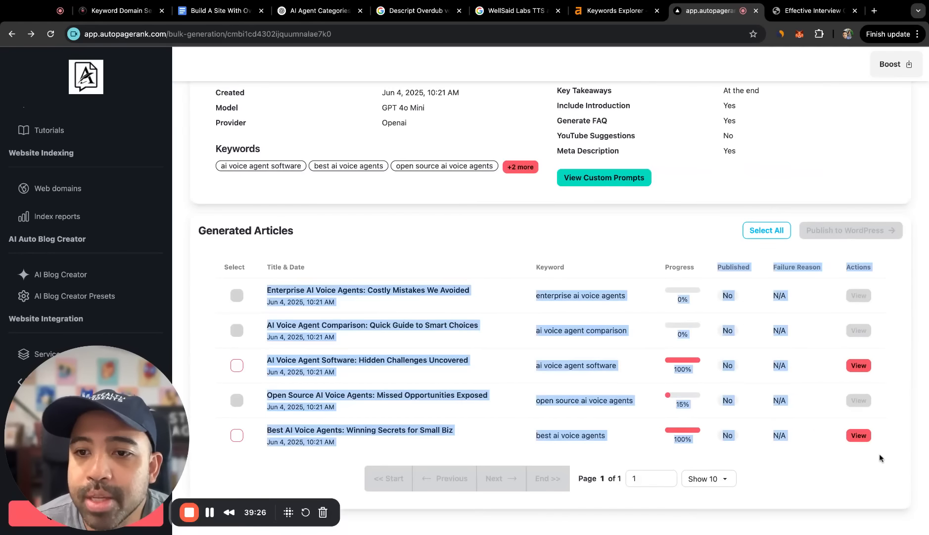
pyautogui.click(816, 458)
pyautogui.click(859, 435)
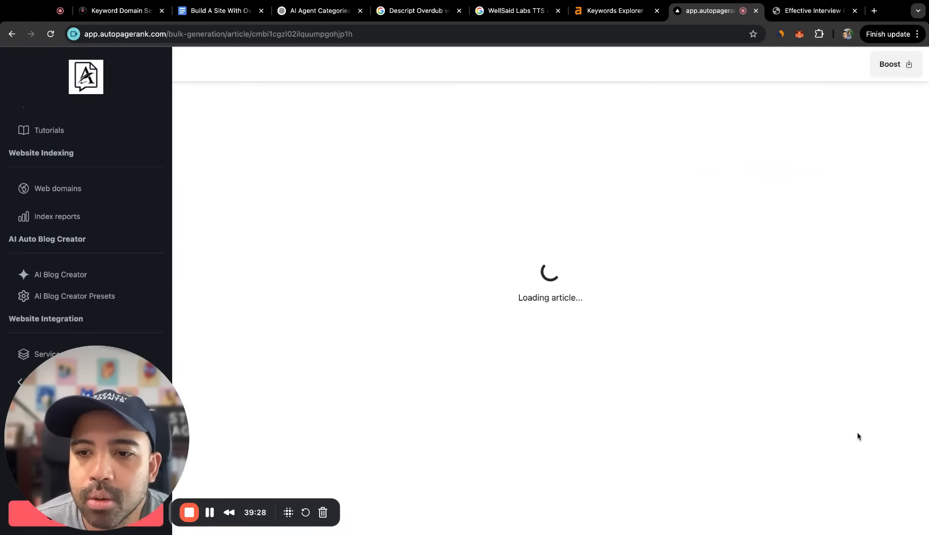
pyautogui.scroll(-15, 766, 372)
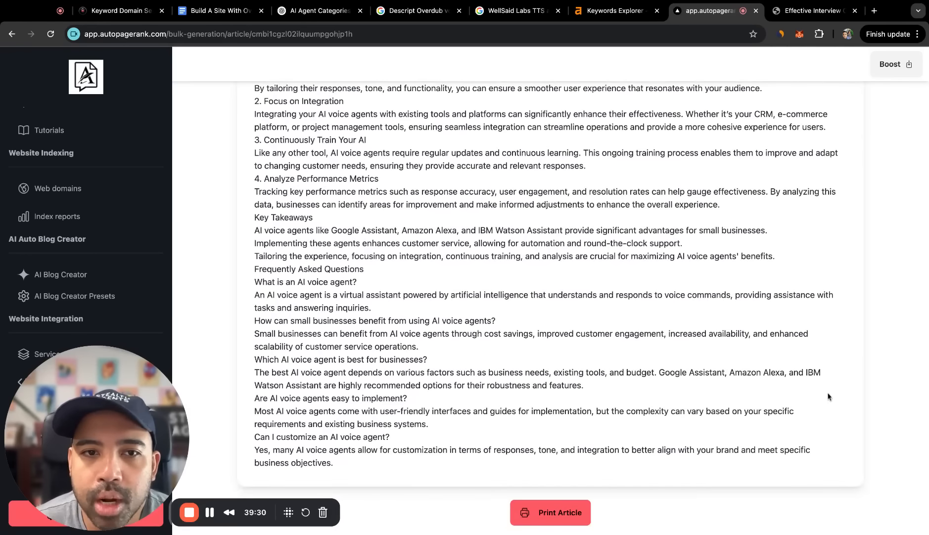
pyautogui.scroll(15, 825, 395)
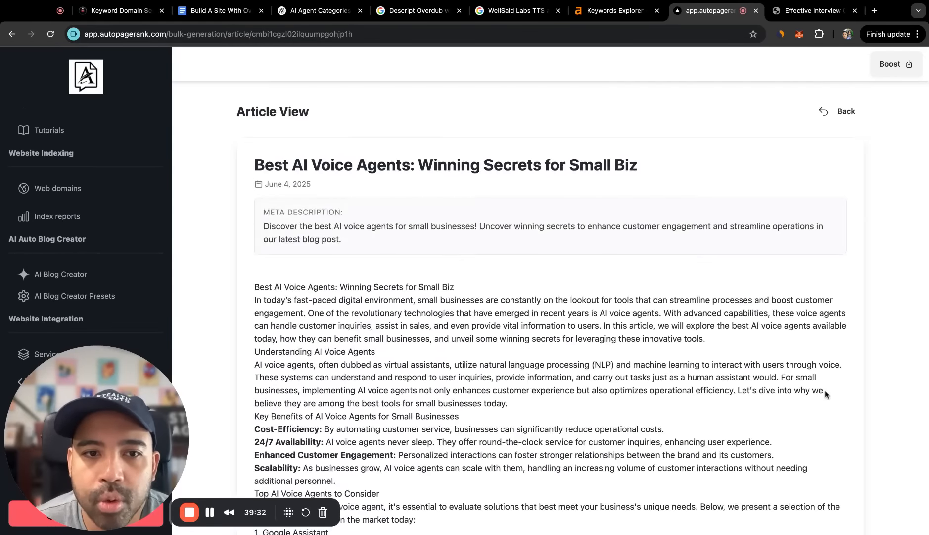
pyautogui.scroll(-5, 825, 395)
pyautogui.scroll(-15, 855, 297)
pyautogui.scroll(20, 856, 127)
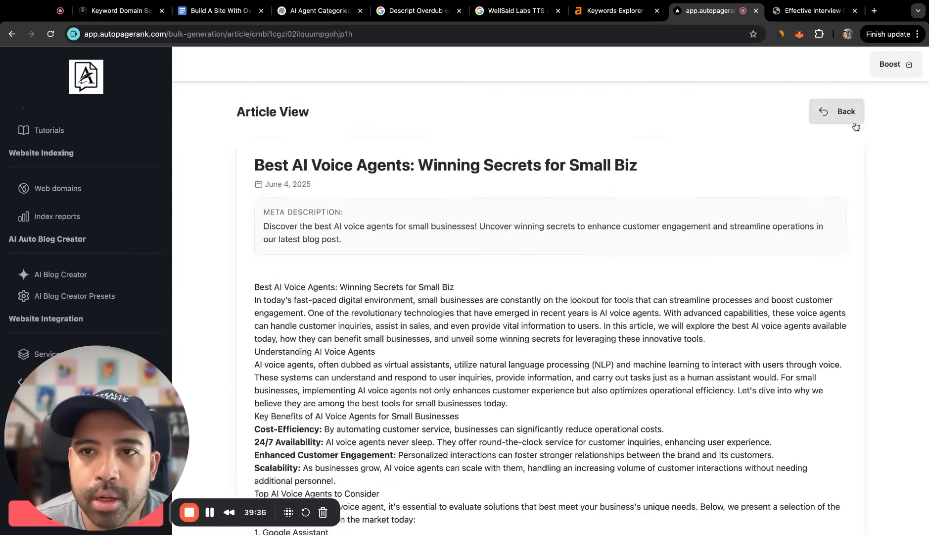
pyautogui.click(846, 112)
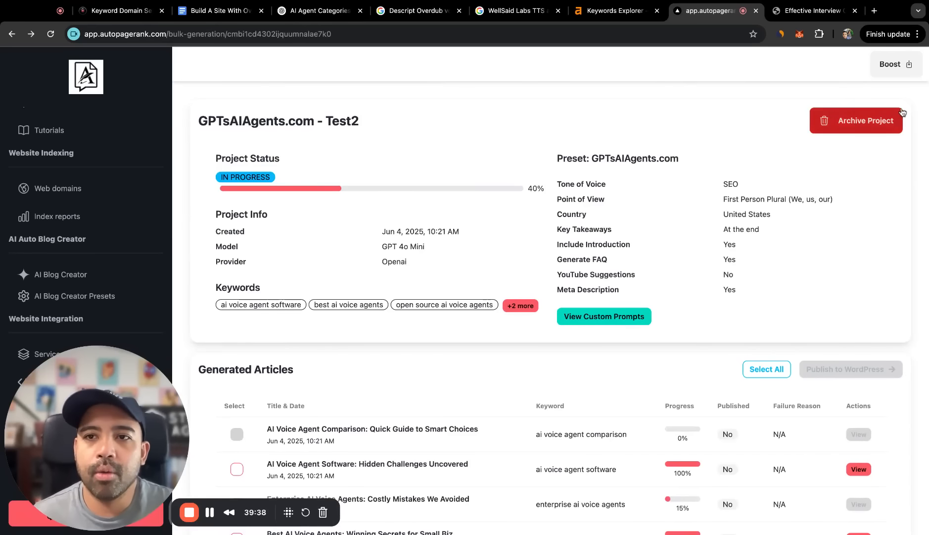
# - Start a new bulk article project named "GPTsAIAgents.com - AI Voice Agents"
pyautogui.click(60, 274)
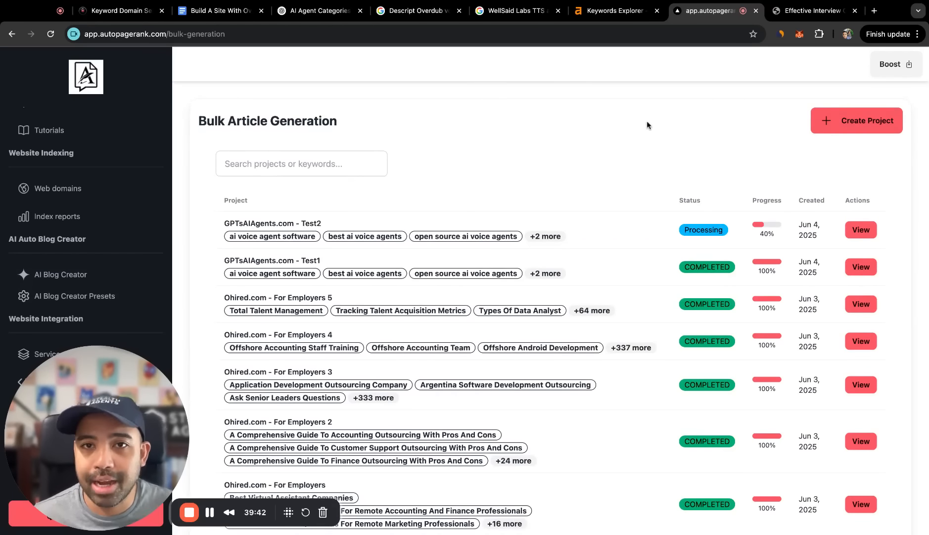
pyautogui.click(322, 11)
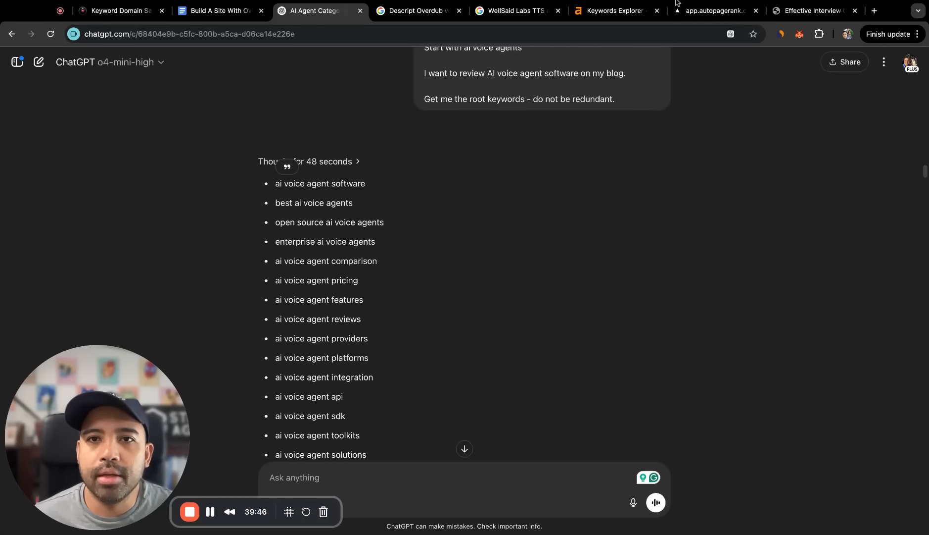
pyautogui.click(677, 2)
pyautogui.click(824, 124)
pyautogui.write('GPT')
pyautogui.click(756, 144)
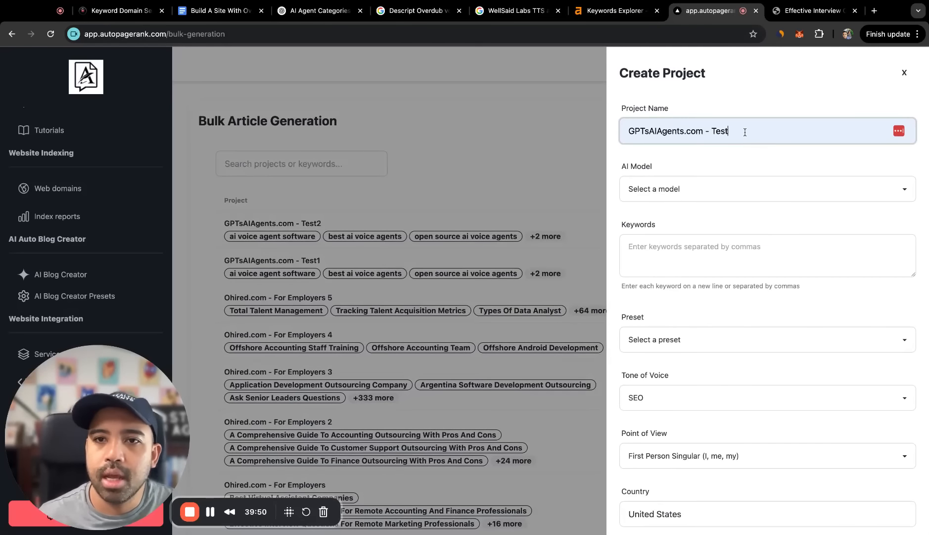
pyautogui.press('BackSpace')
pyautogui.press('BackSpace')
pyautogui.press('BackSpace')
pyautogui.press('BackSpace')
pyautogui.write('A')
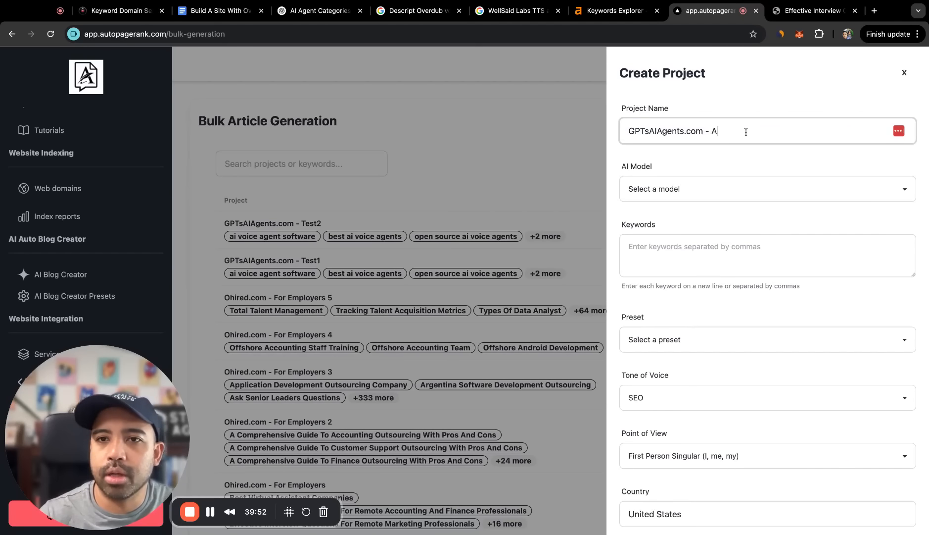
pyautogui.write('I Voice Agents')
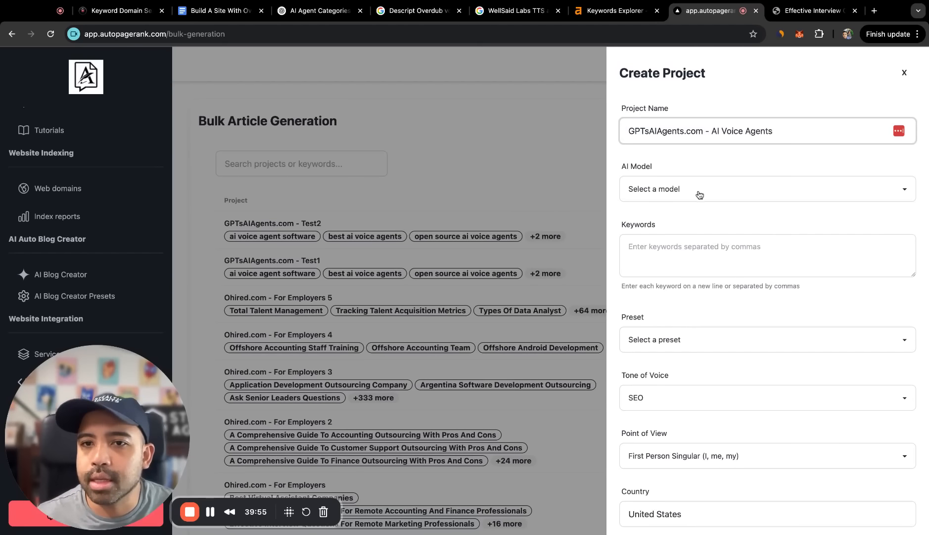
# - Set the AI model to GPT 4o Mini and fill the keywords with ChatGPT's list from "ai voice agent software" through "ai voice bot future"
pyautogui.click(699, 196)
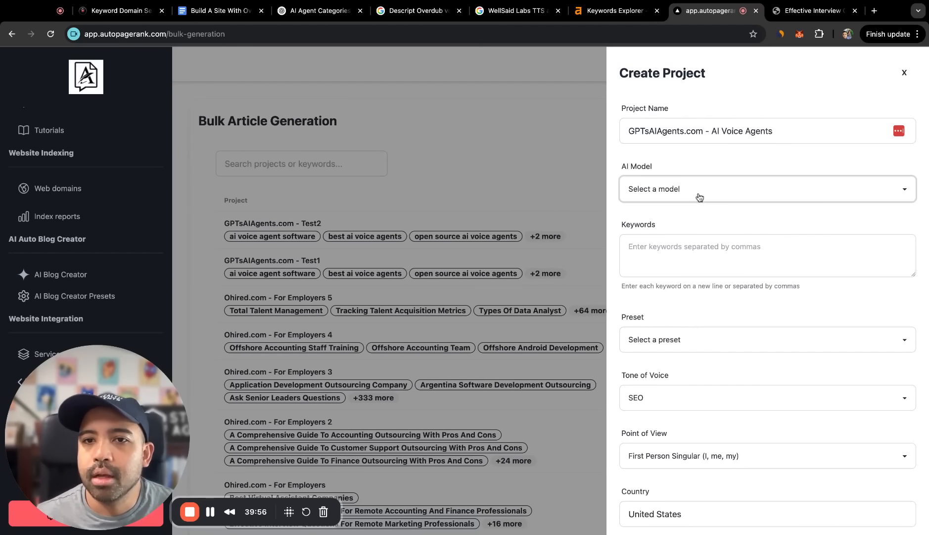
pyautogui.click(317, 10)
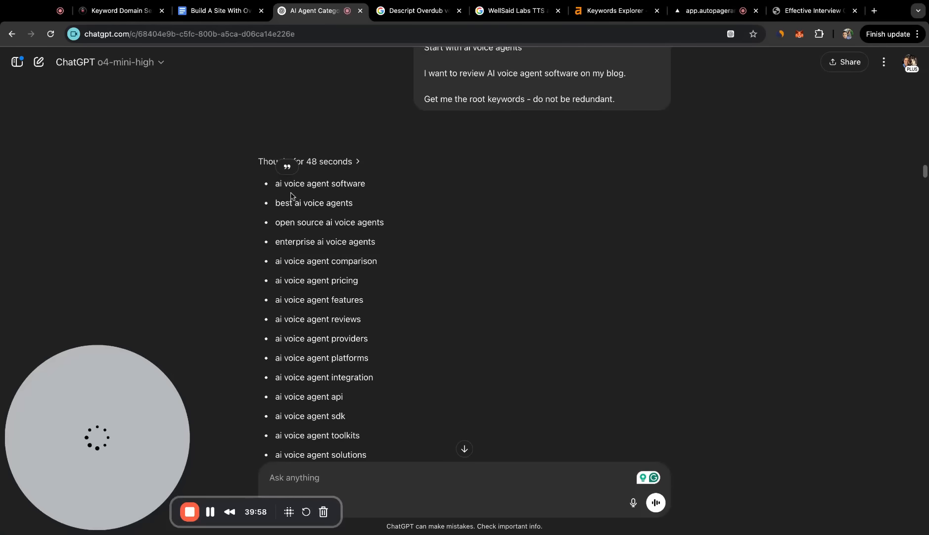
pyautogui.moveTo(275, 183); pyautogui.dragTo(378, 261)
pyautogui.scroll(-1, 277, 183)
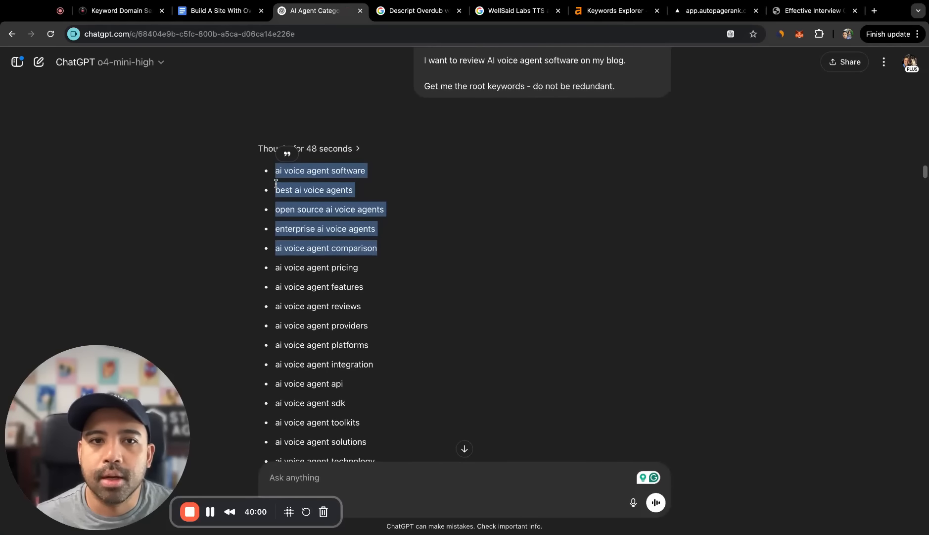
pyautogui.scroll(-20, 276, 183)
pyautogui.scroll(-3, 385, 198)
pyautogui.moveTo(384, 194); pyautogui.dragTo(385, 214)
pyautogui.click(725, 13)
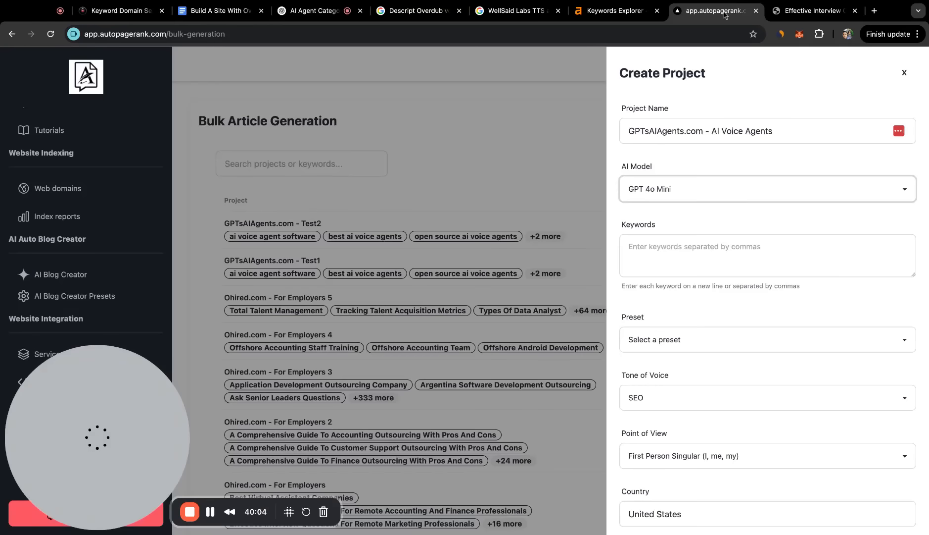
pyautogui.click(736, 263)
pyautogui.hotkey('ctrl', 'v')
# - Apply the GPTsAIAgents.com preset to the new project and check its extra title, introduction, content and meta description prompts
pyautogui.scroll(-3, 661, 194)
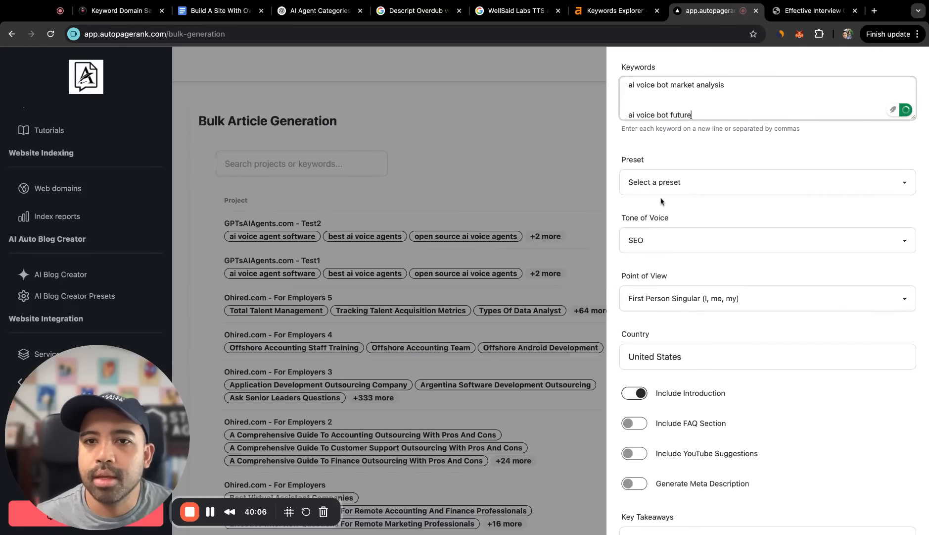
pyautogui.click(618, 209)
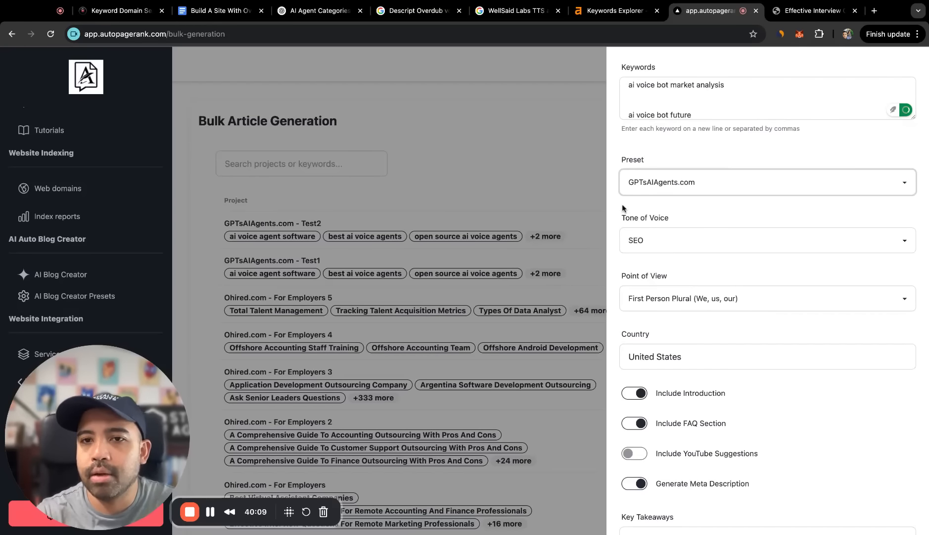
pyautogui.scroll(-10, 616, 207)
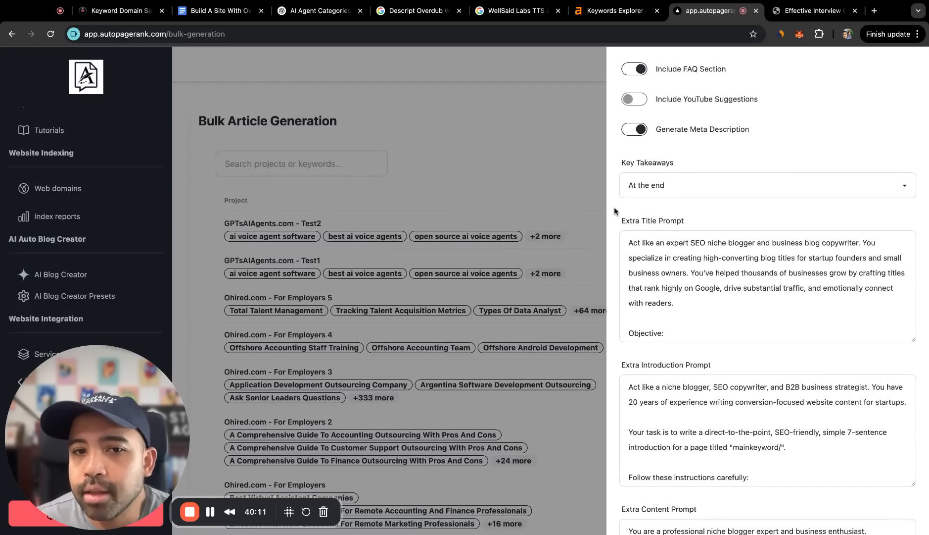
pyautogui.scroll(-2, 844, 378)
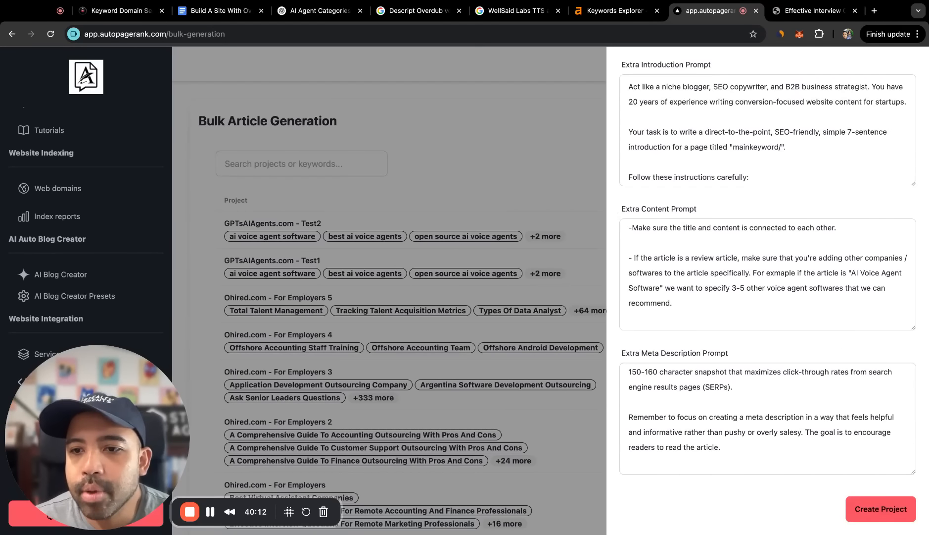
# - Create the "GPTsAIAgents.com - AI Voice Agents" bulk project from the filled-in form
pyautogui.click(881, 509)
pyautogui.tripleClick(348, 216)
pyautogui.click(801, 235)
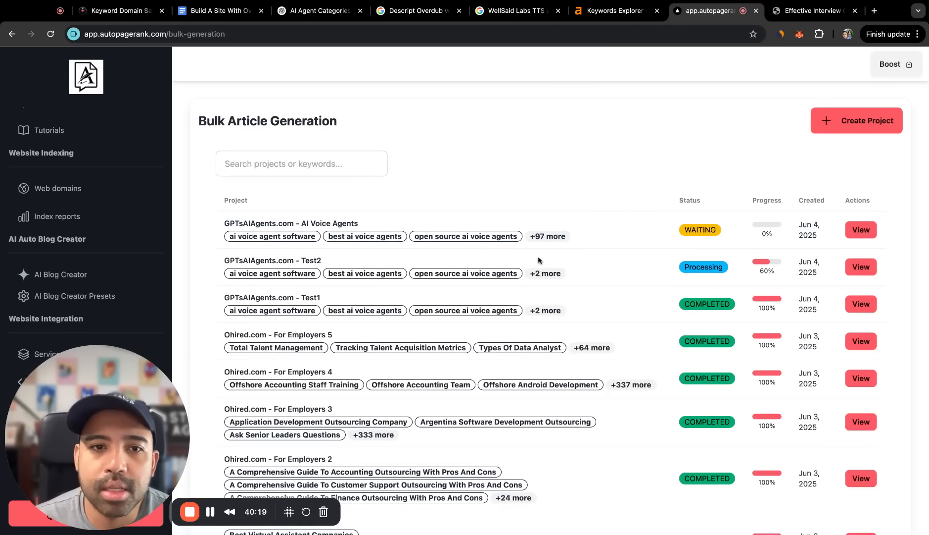
# - Start another bulk article project and fill its name with the earlier entry "GPTsAIAgents.com - Test"
pyautogui.click(876, 121)
pyautogui.click(693, 115)
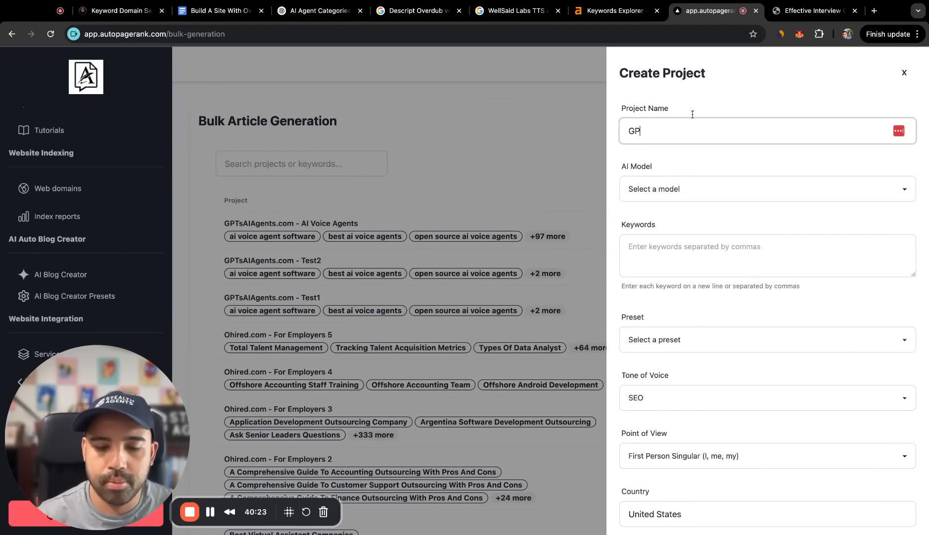
pyautogui.write('GPTsAIAgents.com - Test')
pyautogui.click(723, 148)
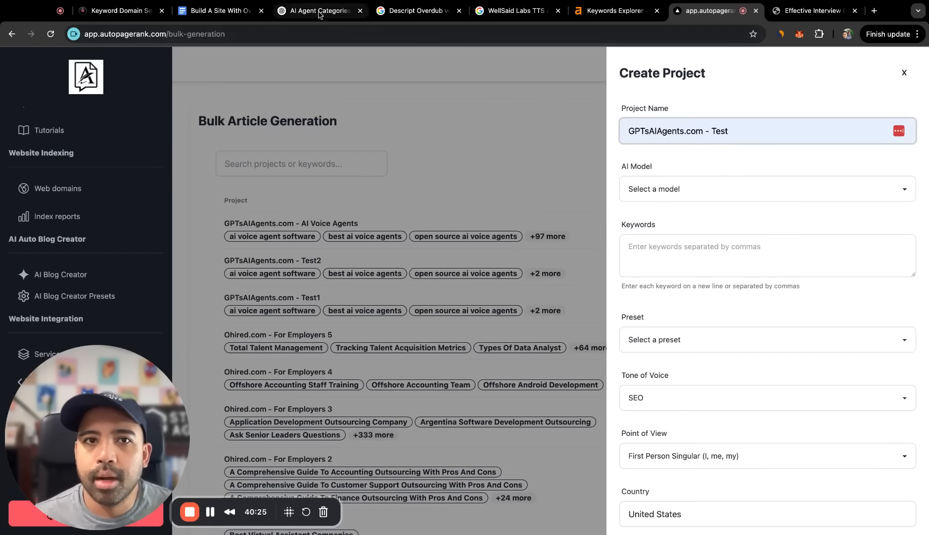
# - Copy ChatGPT's full AI coding agent keyword list, ending at "Sourcegraph Cody review"
pyautogui.click(321, 12)
pyautogui.scroll(-5, 380, 194)
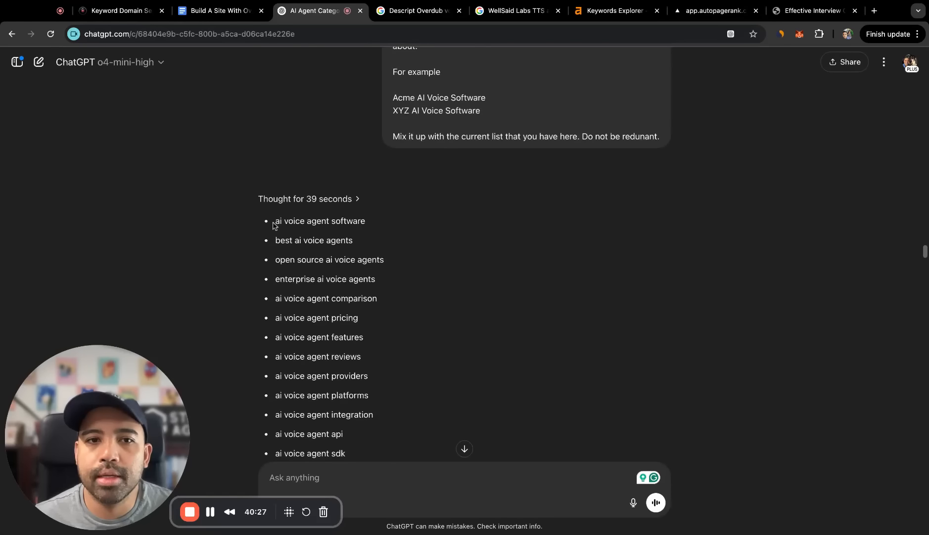
pyautogui.scroll(-20, 455, 234)
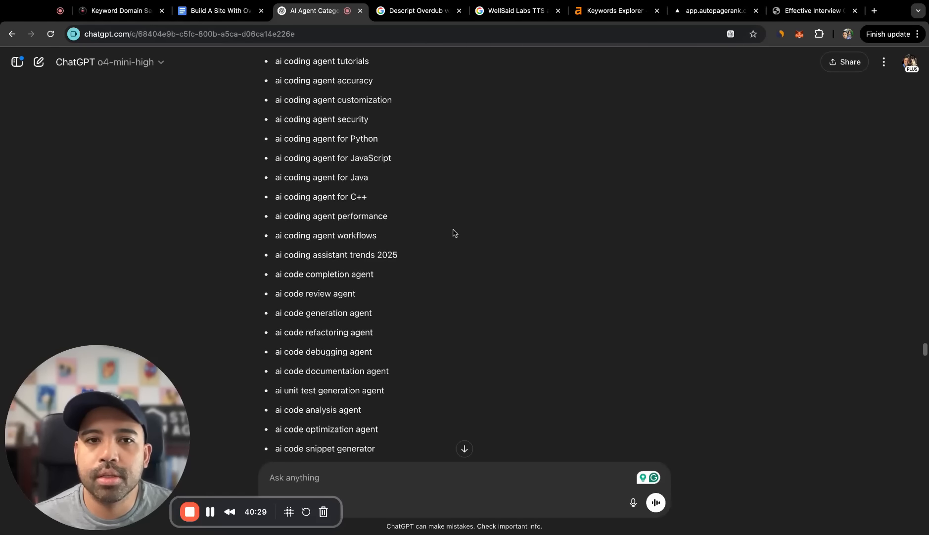
pyautogui.scroll(-1, 395, 218)
pyautogui.moveTo(276, 236); pyautogui.dragTo(379, 144)
pyautogui.scroll(-10, 346, 334)
pyautogui.scroll(-10, 338, 337)
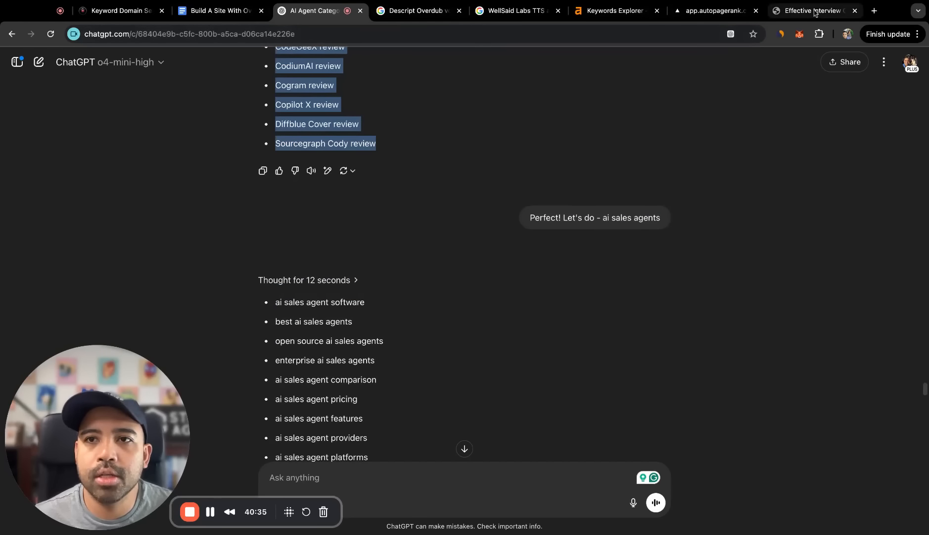
# - Return to the project form and change the project name to "GPTsAIAgents.com - AI Coding Agents"
pyautogui.click(709, 10)
pyautogui.press('BackSpace')
pyautogui.press('BackSpace')
pyautogui.press('BackSpace')
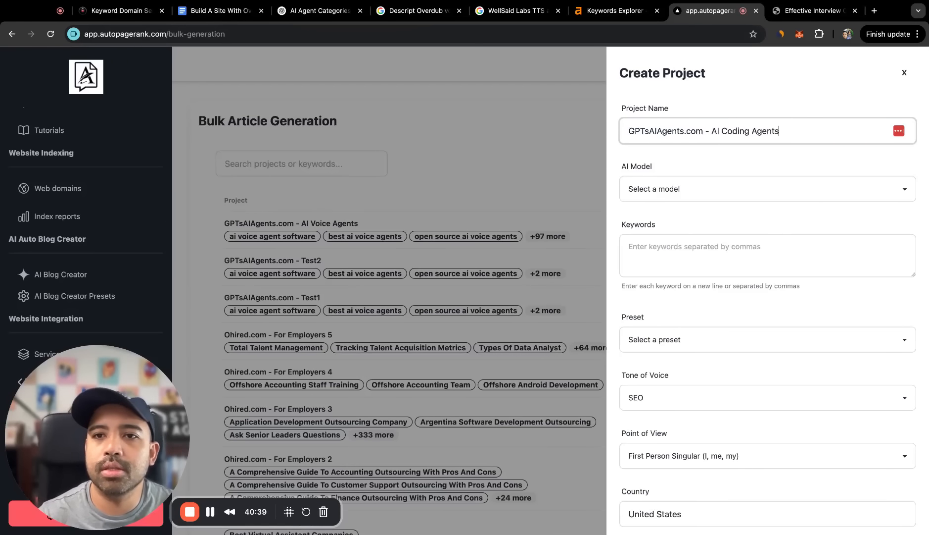
# - Set the AI model to GPT 4o Mini and fill the keywords with the copied AI coding agent list
pyautogui.click(744, 183)
pyautogui.click(742, 204)
pyautogui.click(738, 253)
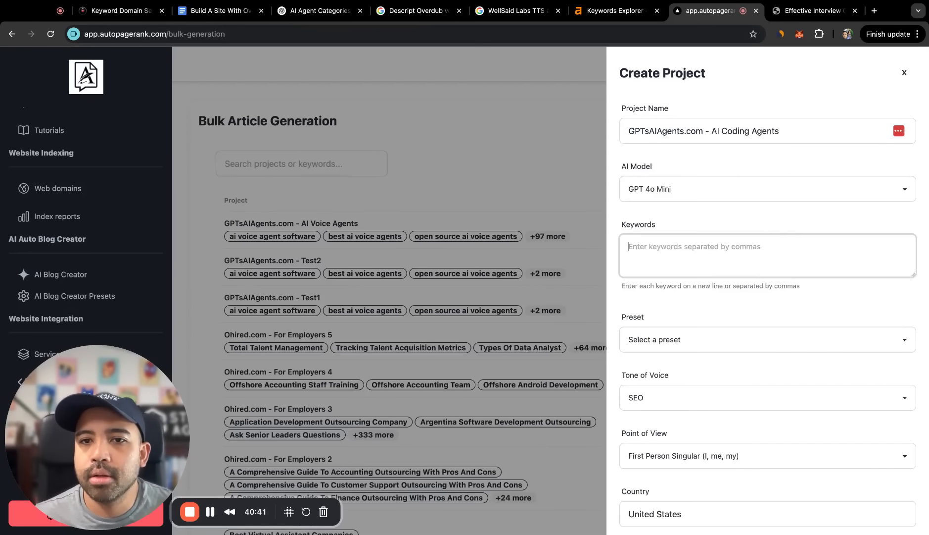
pyautogui.press('super+v')
# - Apply the GPTsAIAgents.com preset to the AI Coding Agents project and create it
pyautogui.scroll(-3, 737, 254)
pyautogui.click(738, 180)
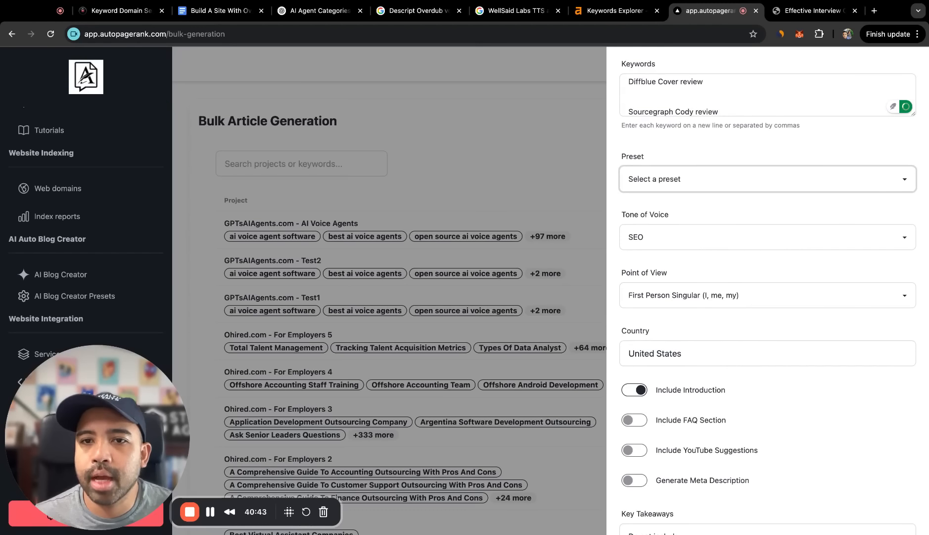
pyautogui.scroll(-15, 767, 297)
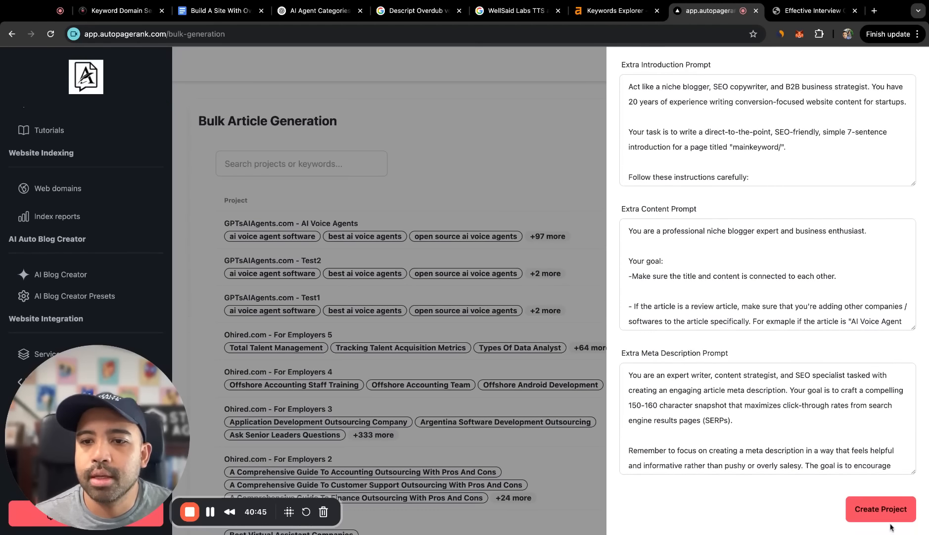
pyautogui.click(883, 510)
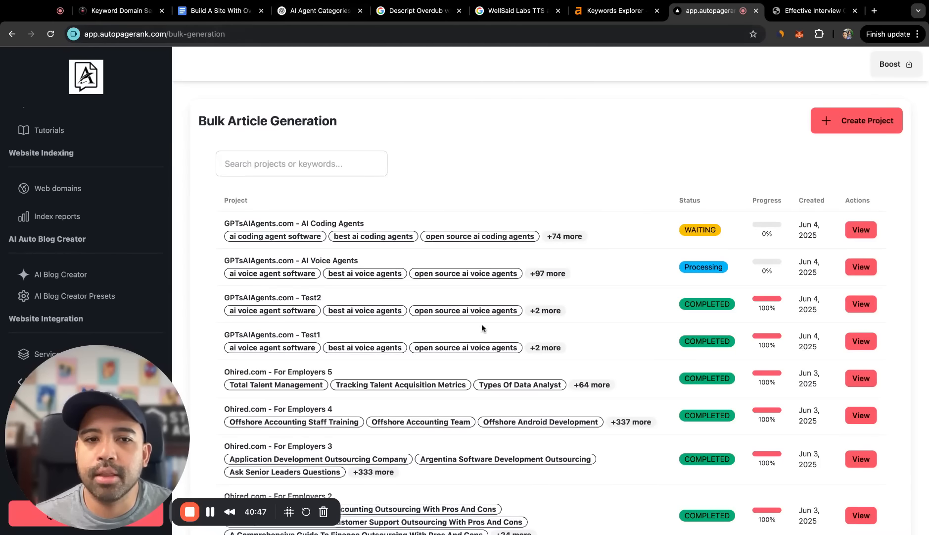
# - Copy ChatGPT's AI sales agent keyword list from "ai sales agent software" through "Nutshell CRM AI sales agent review"
pyautogui.click(307, 10)
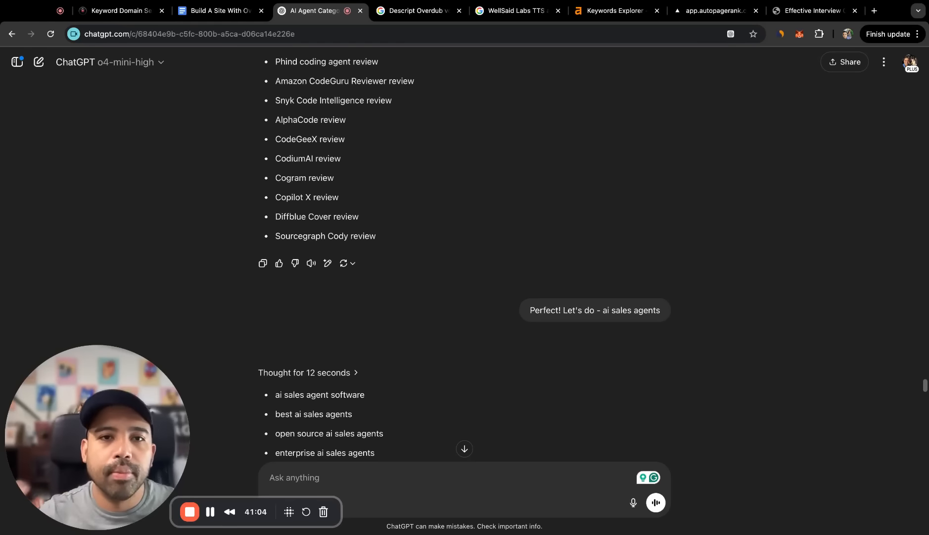
pyautogui.scroll(-5, 448, 203)
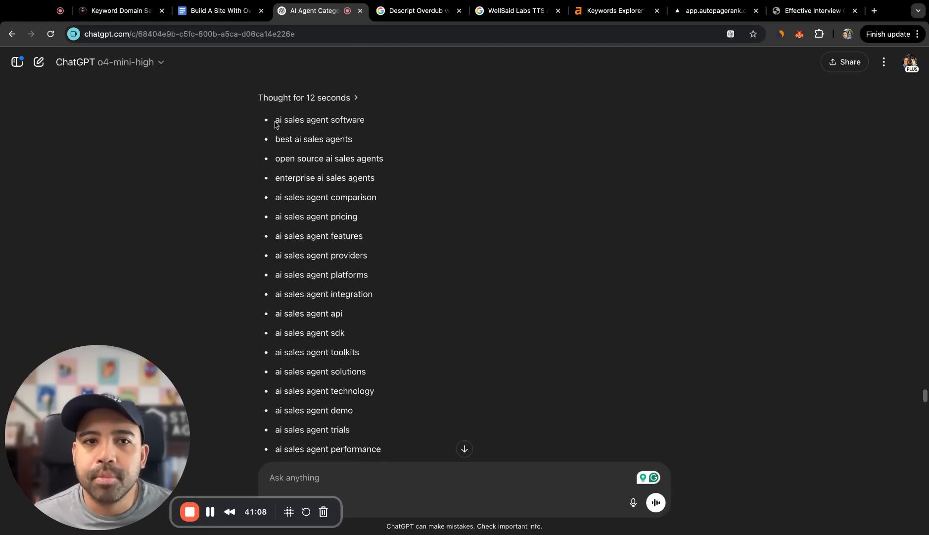
pyautogui.moveTo(275, 124); pyautogui.dragTo(426, 331)
pyautogui.scroll(-15, 346, 248)
pyautogui.scroll(7, 432, 182)
# - Close the Descript and WellSaid Labs searches, Ahrefs Keywords Explorer and the OHired article, ending on the bulk article projects
pyautogui.click(218, 11)
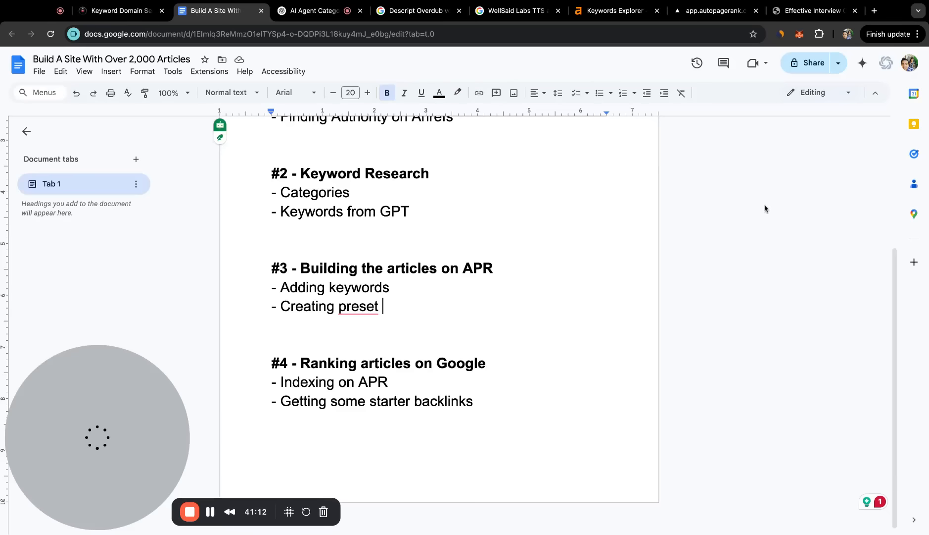
pyautogui.click(426, 10)
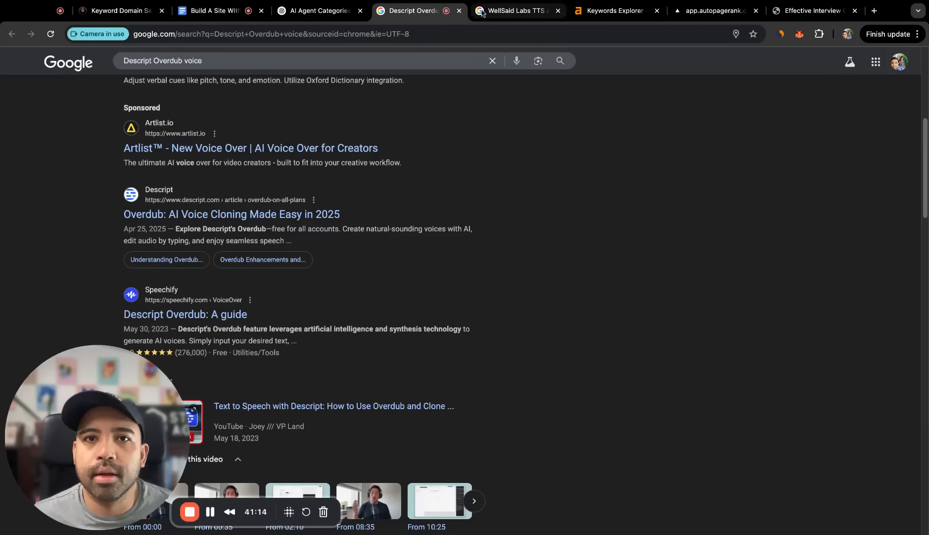
pyautogui.click(459, 10)
pyautogui.click(459, 11)
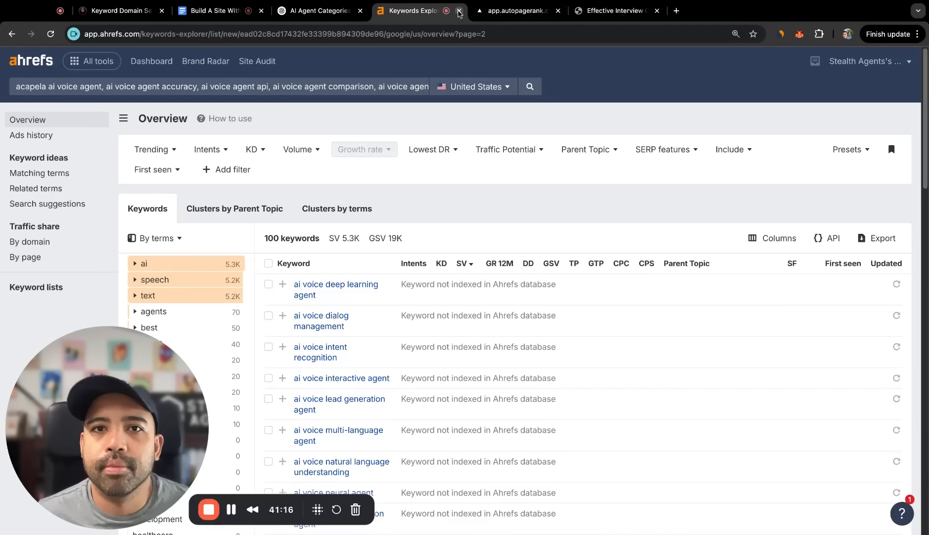
pyautogui.click(598, 10)
pyautogui.click(459, 10)
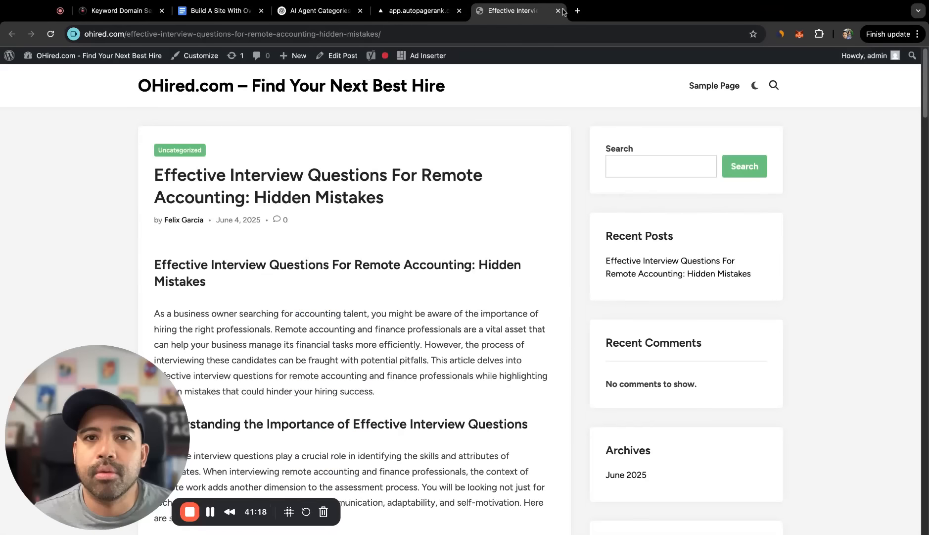
pyautogui.click(558, 11)
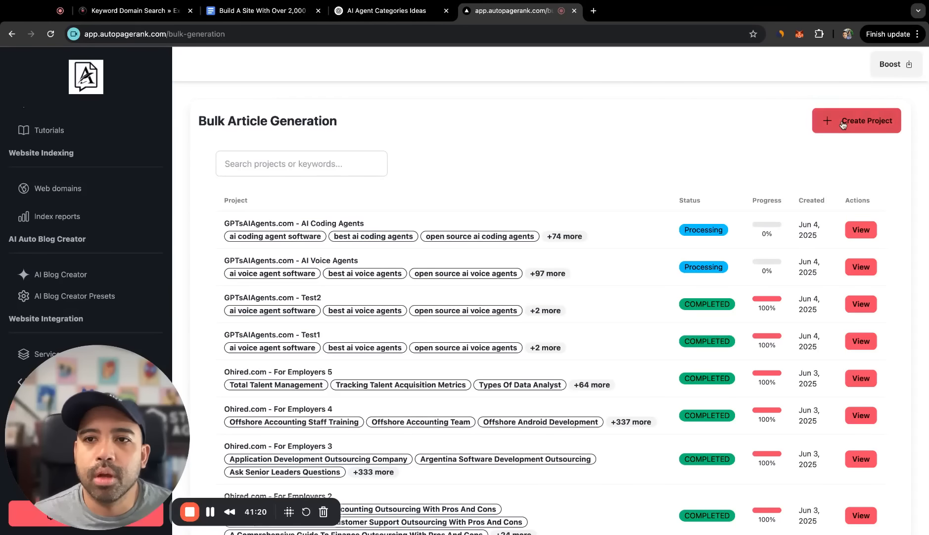
# - Start a new bulk article project named "GPTsAIAgents.com - AI Sales Agents"
pyautogui.click(841, 119)
pyautogui.click(762, 119)
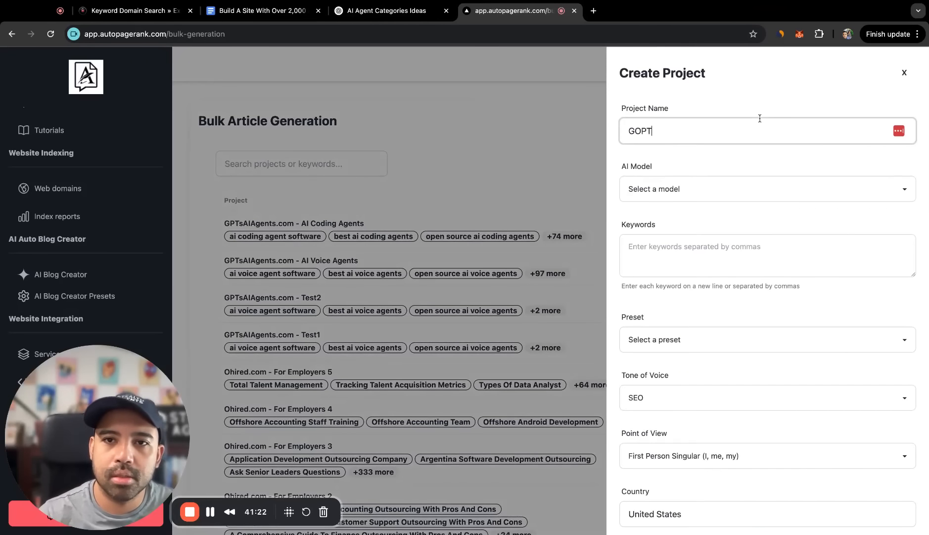
pyautogui.write('GPT')
pyautogui.press('Down')
pyautogui.press('Return')
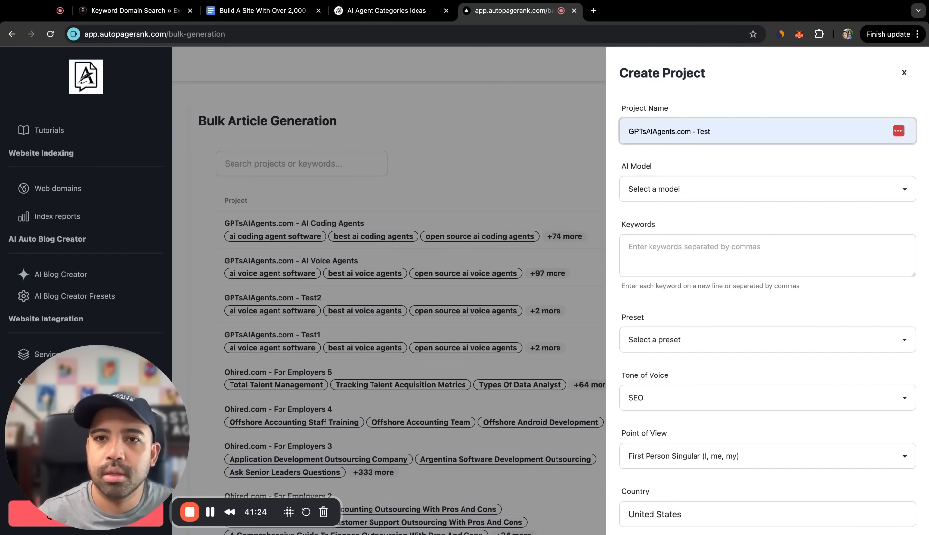
pyautogui.press('BackSpace')
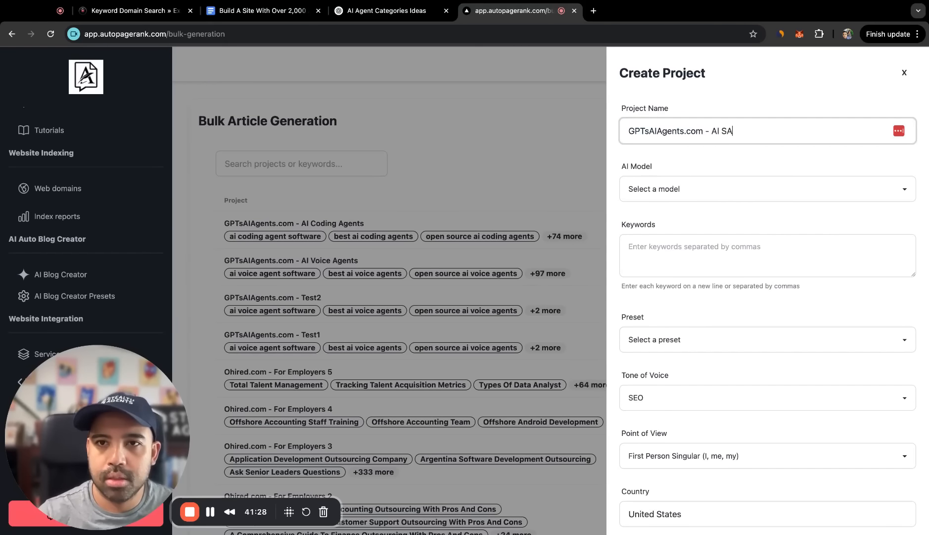
pyautogui.write('AI Sales Agents')
# - Set the AI model to GPT 4o Mini and fill the keywords with the copied AI sales agent list
pyautogui.press('Tab')
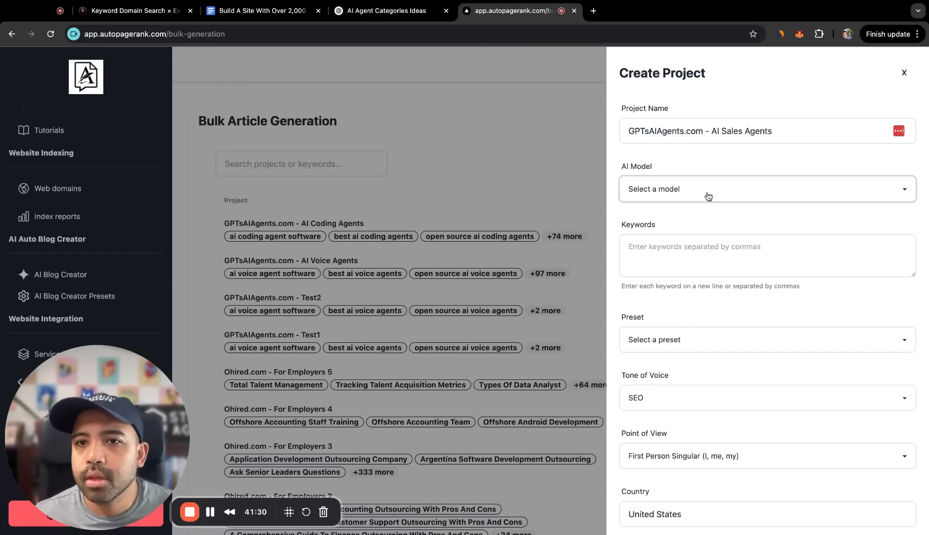
pyautogui.click(687, 243)
pyautogui.hotkey('ctrl', 'v')
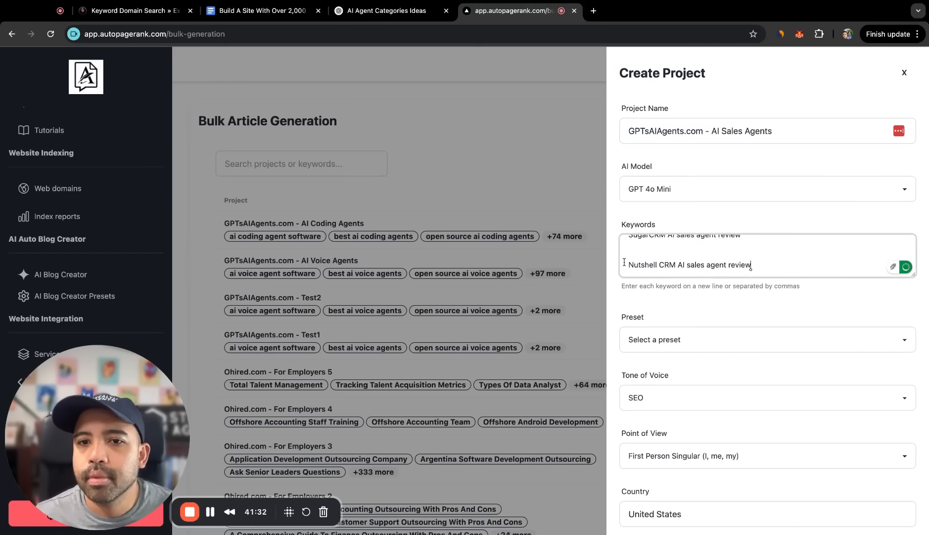
# - Apply the GPTsAIAgents.com preset to the AI Sales Agents project and create it
pyautogui.scroll(-2, 663, 267)
pyautogui.click(664, 268)
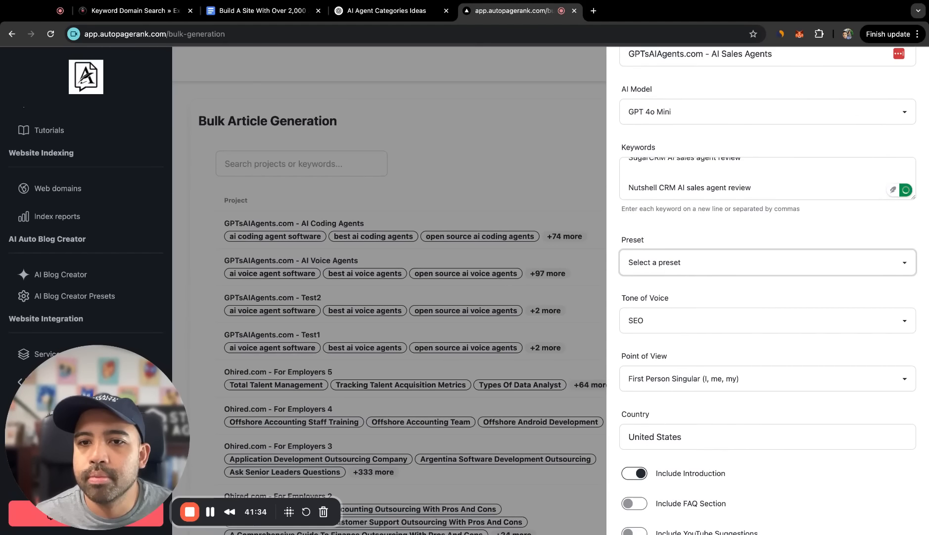
pyautogui.scroll(-15, 768, 290)
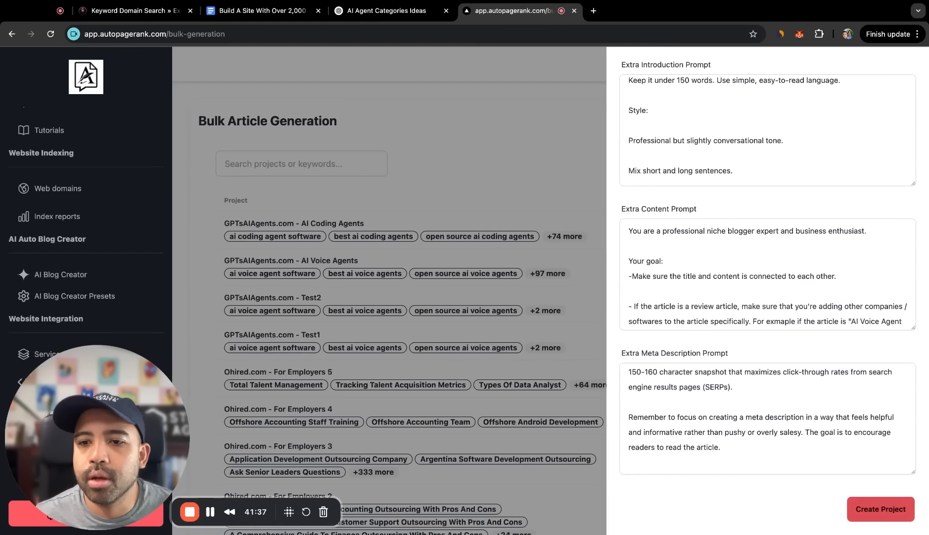
pyautogui.click(881, 509)
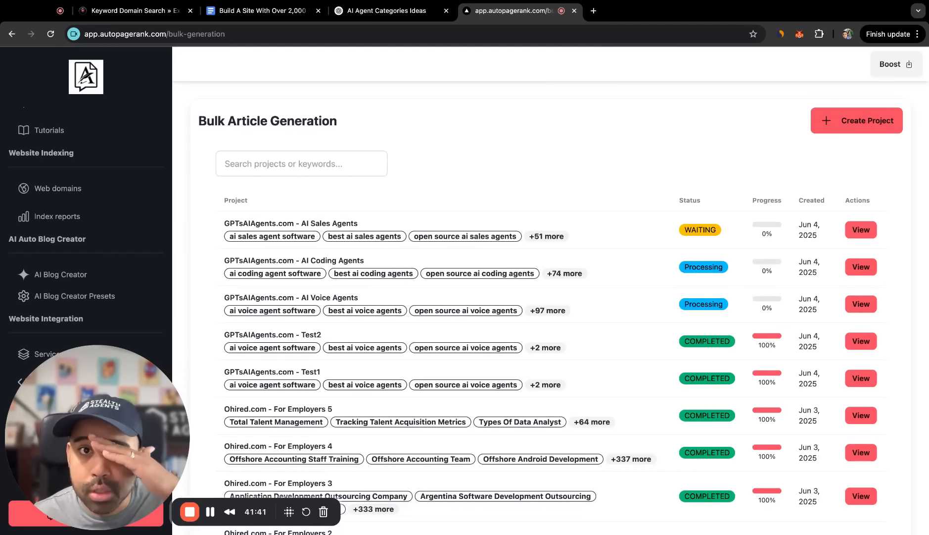
# - Start a new bulk article project named "GPTsAIAgents.com - AI Marketing Agents" and set its AI model to GPT 4o Mini
pyautogui.click(257, 11)
pyautogui.click(399, 14)
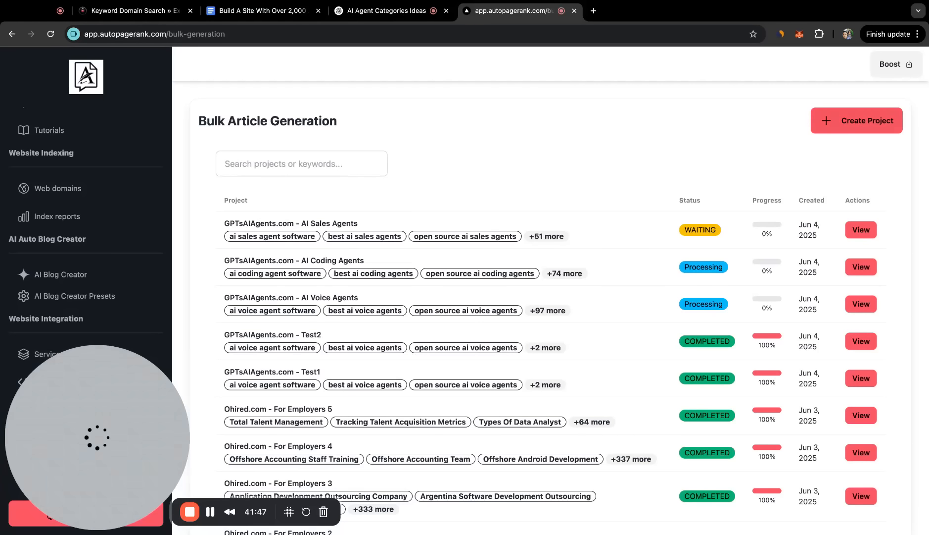
pyautogui.click(857, 121)
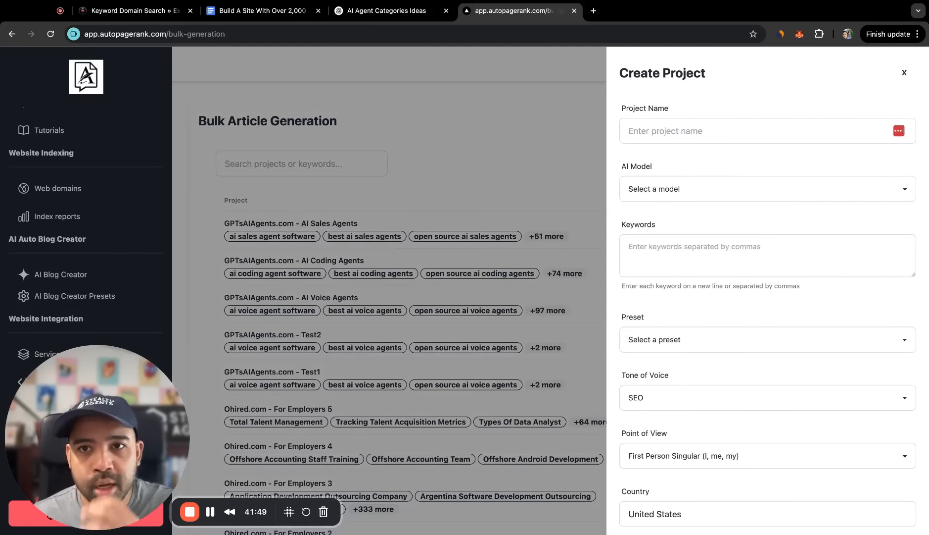
pyautogui.write('GPTsAIAgents.com - Test')
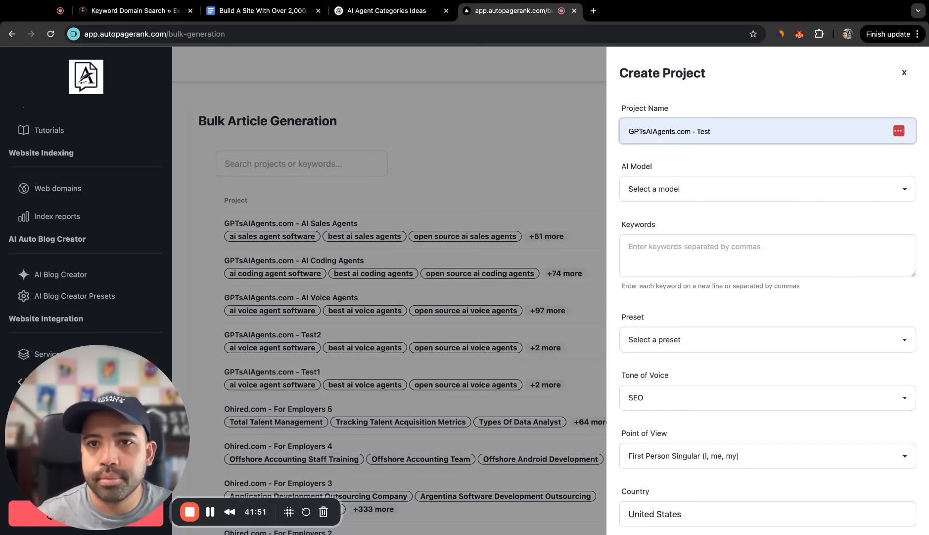
pyautogui.press('Return')
pyautogui.press('BackSpace')
pyautogui.press('BackSpace')
pyautogui.press('BackSpace')
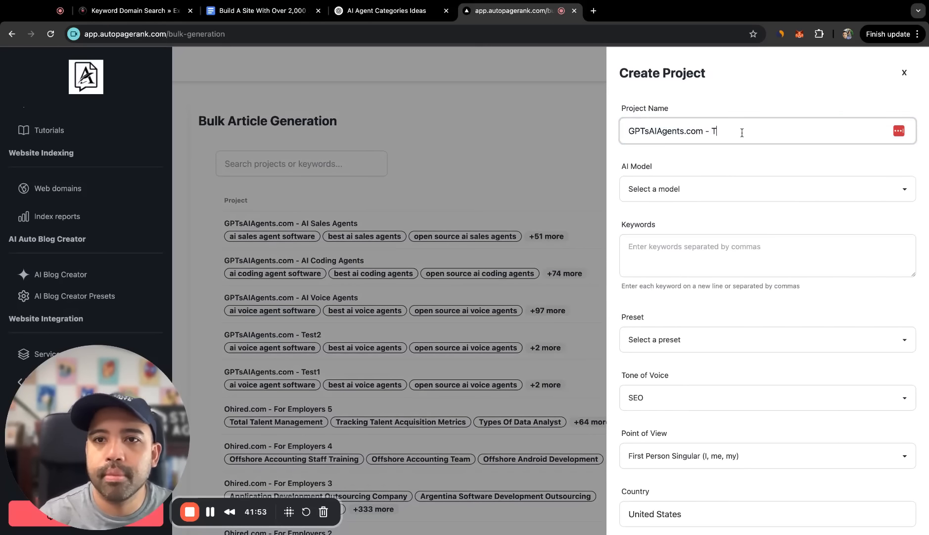
pyautogui.write('AI Marketing Agents')
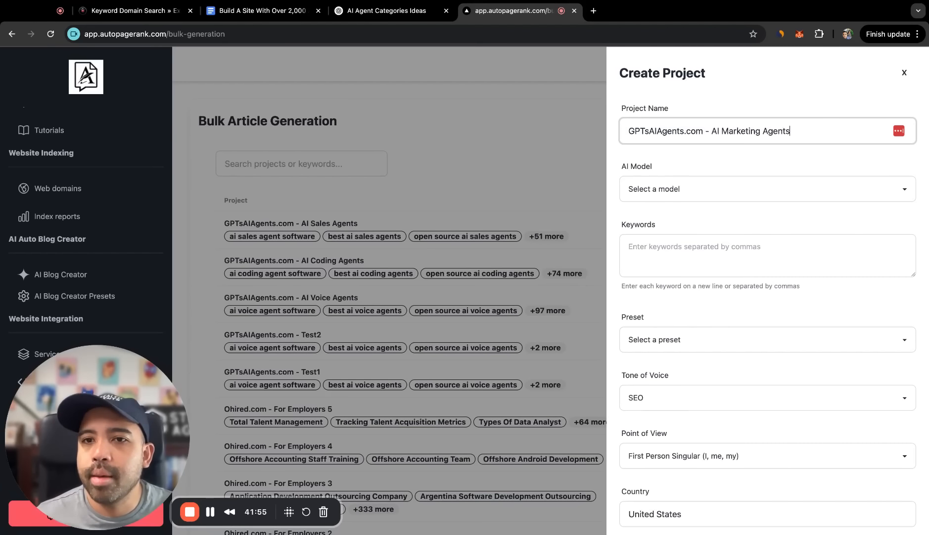
pyautogui.click(697, 184)
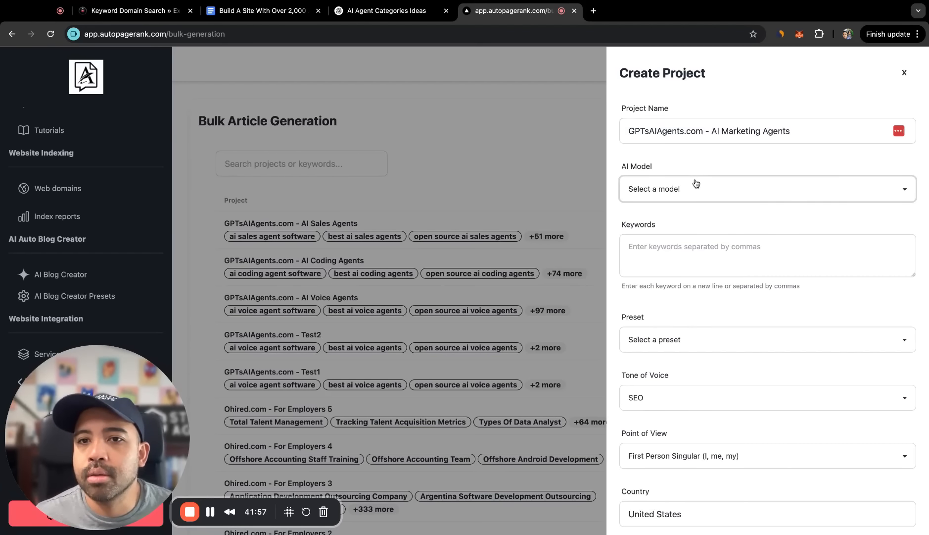
pyautogui.click(696, 183)
pyautogui.click(712, 250)
pyautogui.write('ai marketing agents')
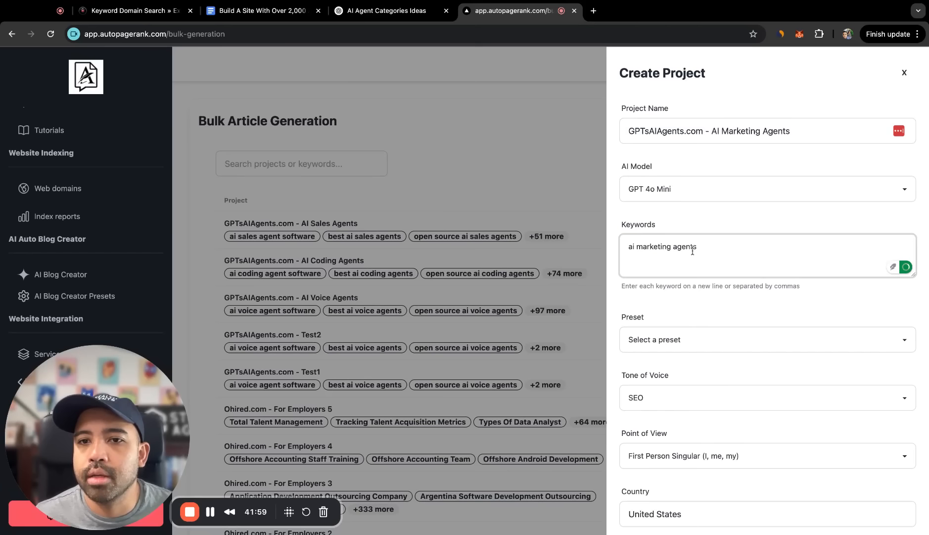
pyautogui.hotkey('ctrl', 'a')
pyautogui.press('BackSpace')
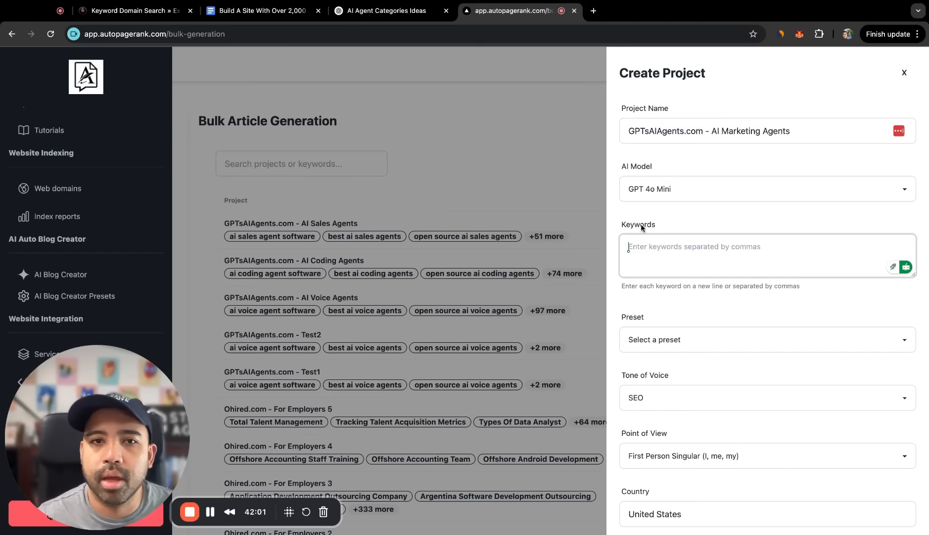
# - Copy the full AI marketing agents keyword list, starting at "HubSpot AI Marketing Agent review", from the ChatGPT conversation
pyautogui.click(289, 15)
pyautogui.click(386, 11)
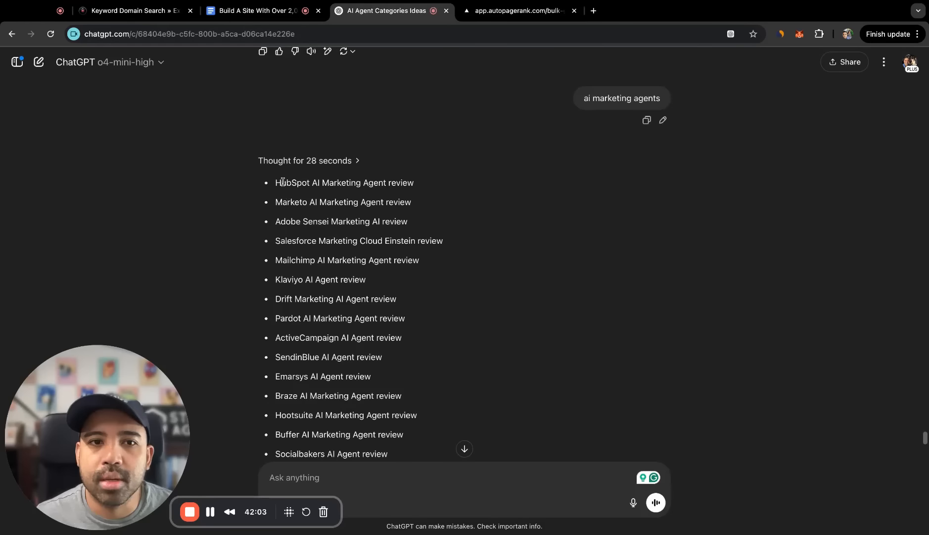
pyautogui.scroll(20, 371, 208)
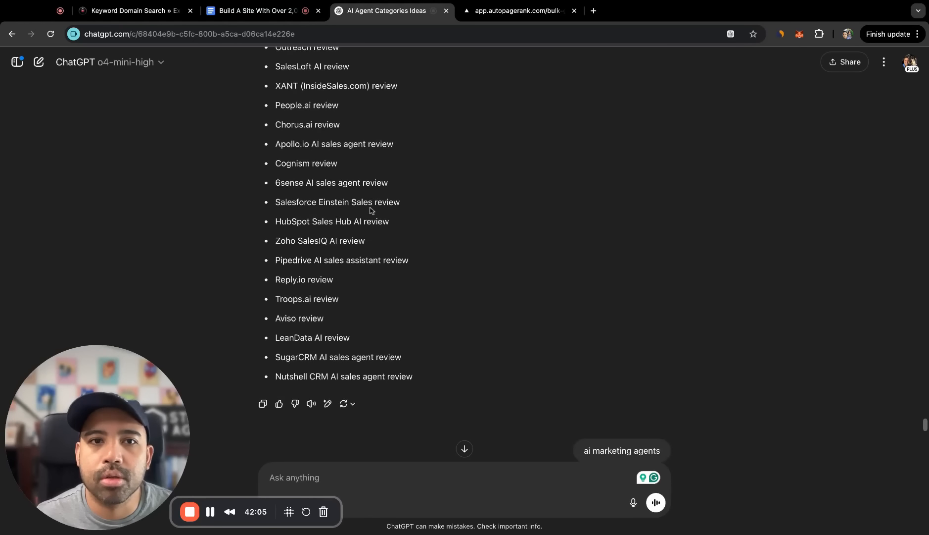
pyautogui.scroll(-15, 450, 280)
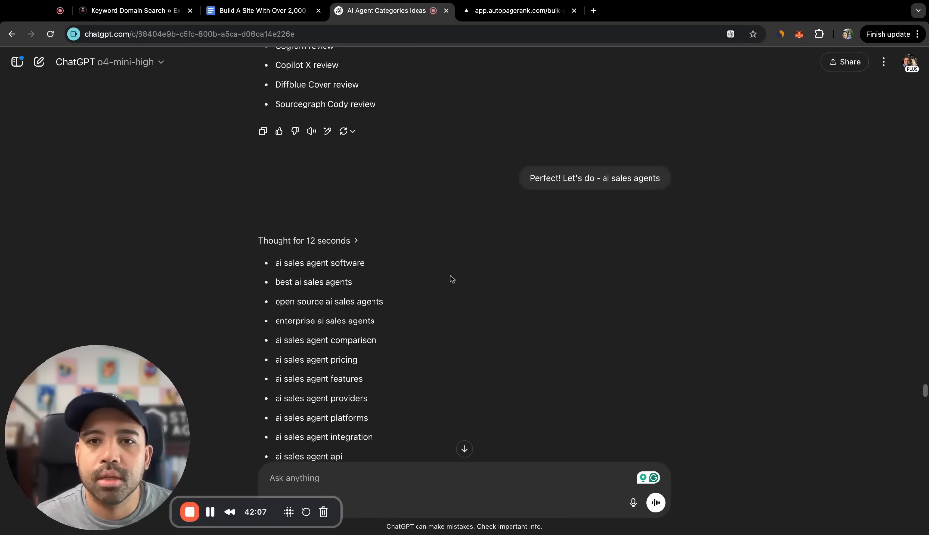
pyautogui.click(483, 14)
pyautogui.click(386, 10)
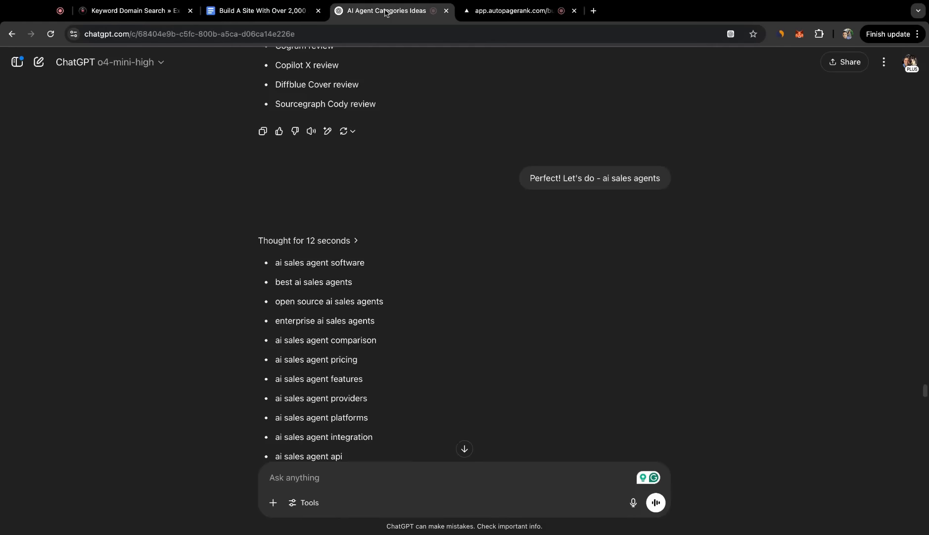
pyautogui.scroll(-15, 465, 267)
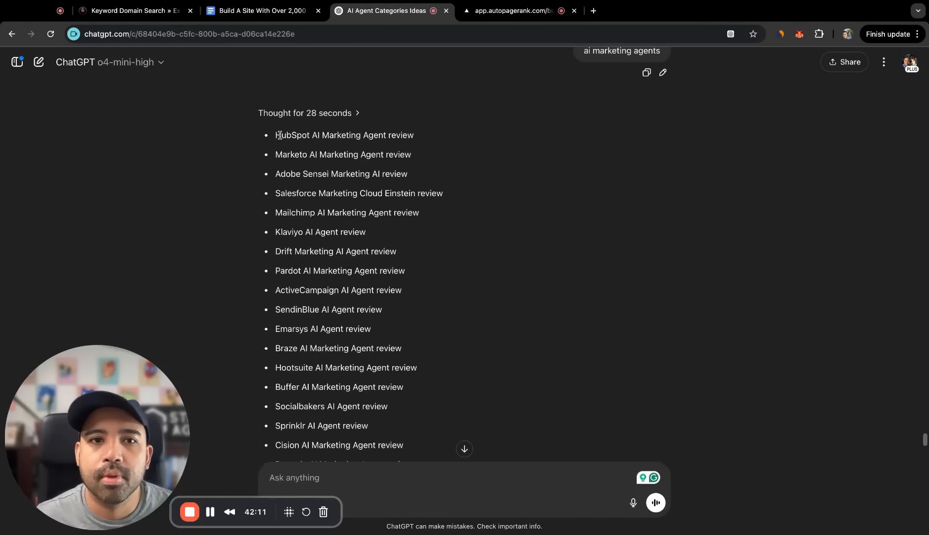
pyautogui.moveTo(279, 135)
pyautogui.mouseDown()
pyautogui.moveTo(276, 303)
pyautogui.moveTo(276, 134)
pyautogui.mouseUp()
# - Return to the bulk article project form and fill its keywords with the copied AI marketing agent list
pyautogui.click(514, 10)
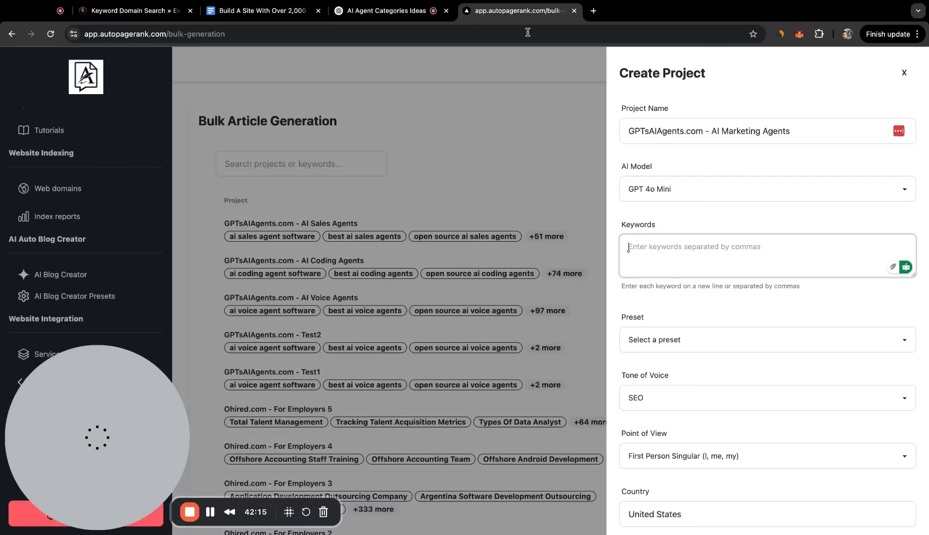
pyautogui.click(750, 251)
pyautogui.write('ai marketing agent personalization')
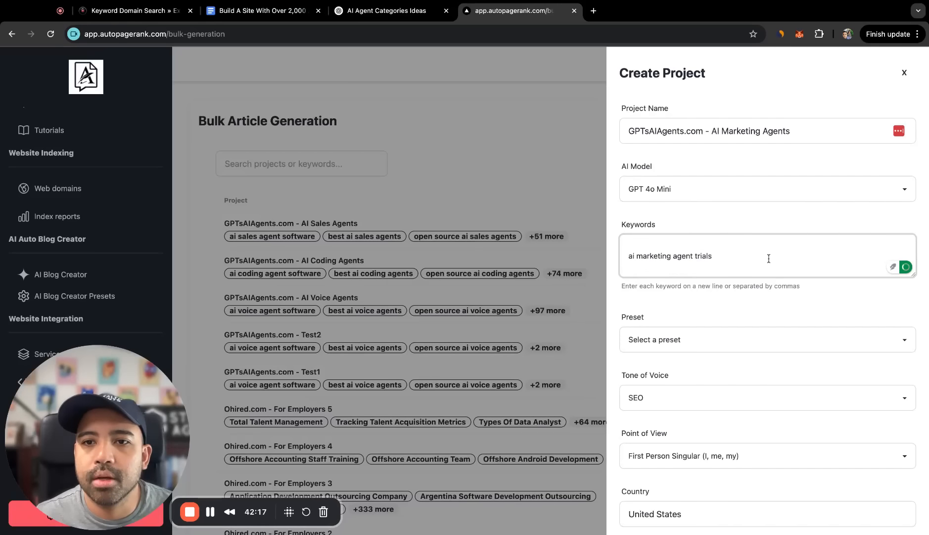
pyautogui.scroll(5, 769, 259)
# - Apply the GPTsAIAgents.com preset to the AI Marketing Agents project and create it
pyautogui.click(692, 345)
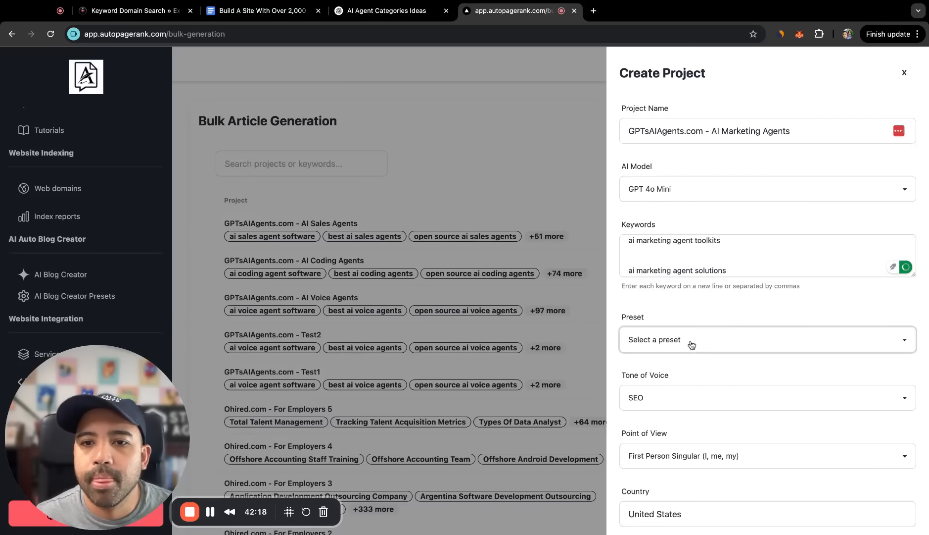
pyautogui.click(668, 365)
pyautogui.scroll(-12, 659, 365)
pyautogui.scroll(-1, 622, 493)
pyautogui.scroll(-5, 621, 493)
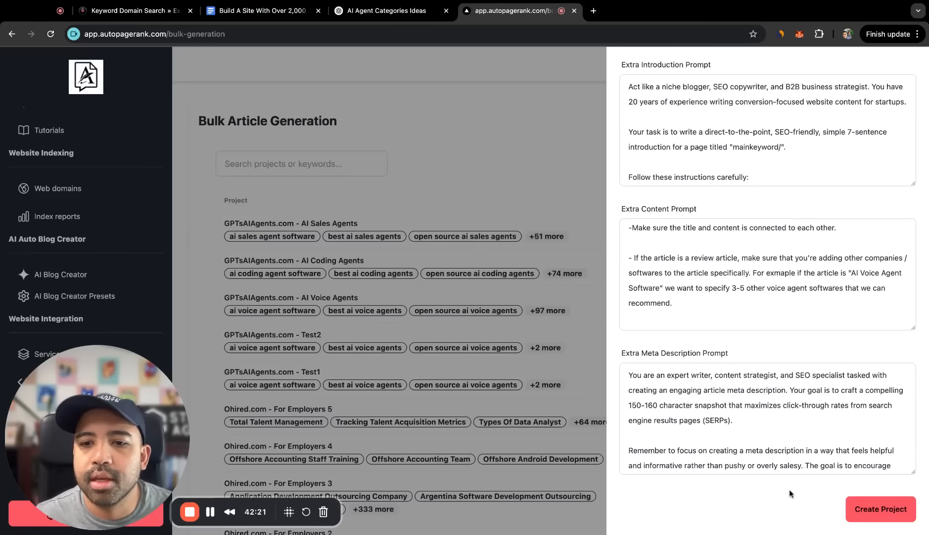
pyautogui.click(859, 508)
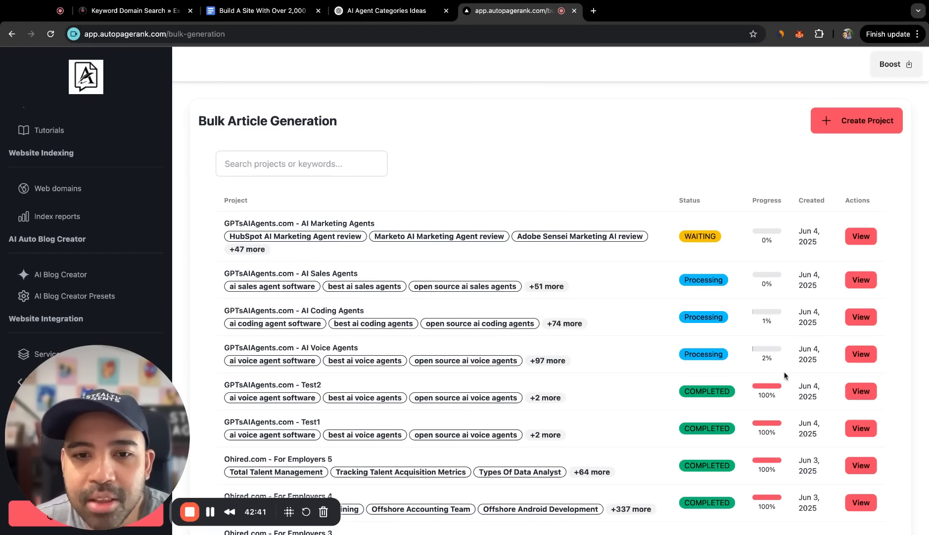
# - Open the "AI Voice Agent Software's Best Practices" article from the last article page of the AI Voice Agents project
pyautogui.click(862, 354)
pyautogui.scroll(-6, 731, 431)
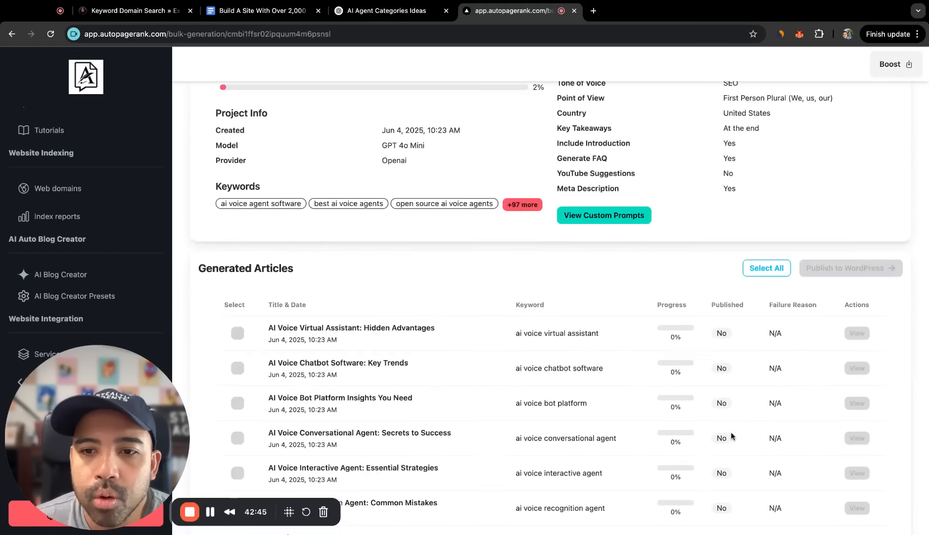
pyautogui.click(545, 479)
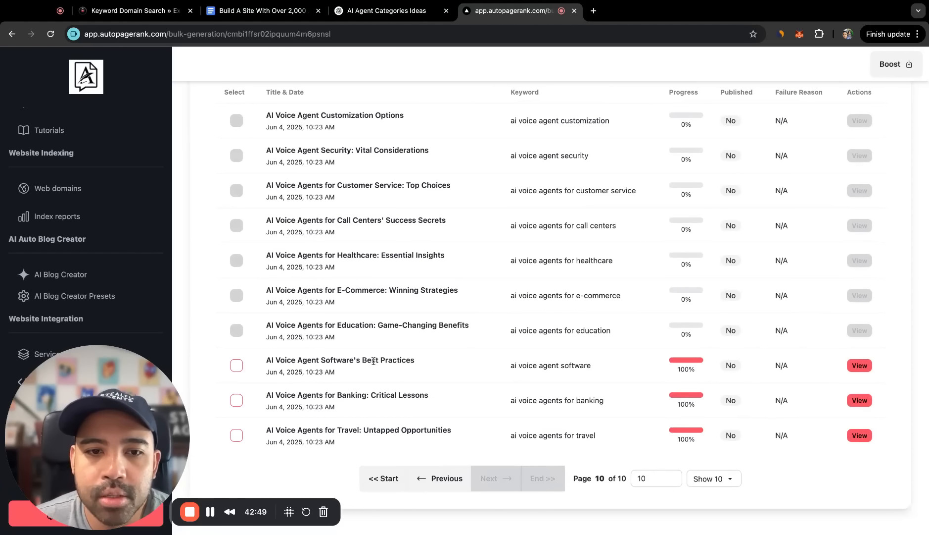
pyautogui.click(860, 365)
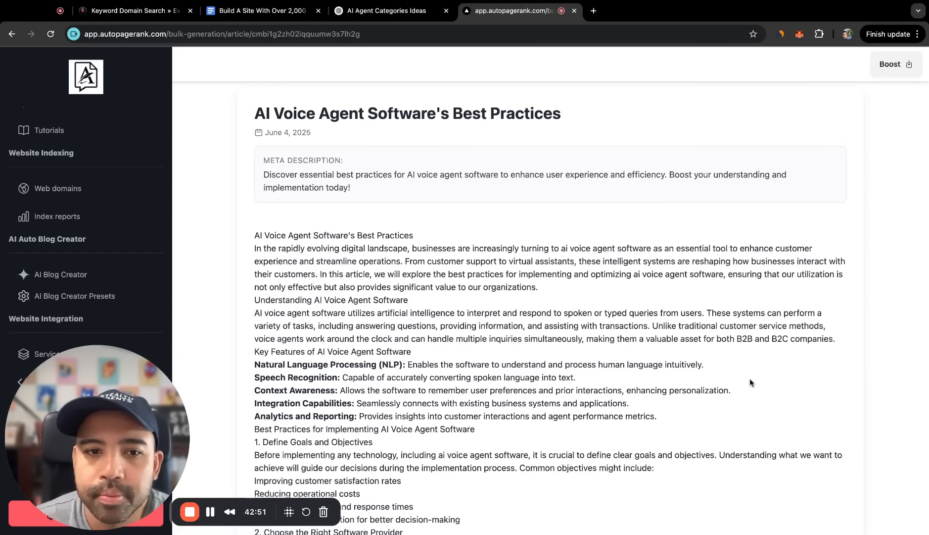
# - Read through the voice agent article, examining its software provider recommendations, key takeaways and FAQ
pyautogui.scroll(-8, 750, 382)
pyautogui.scroll(-9, 394, 338)
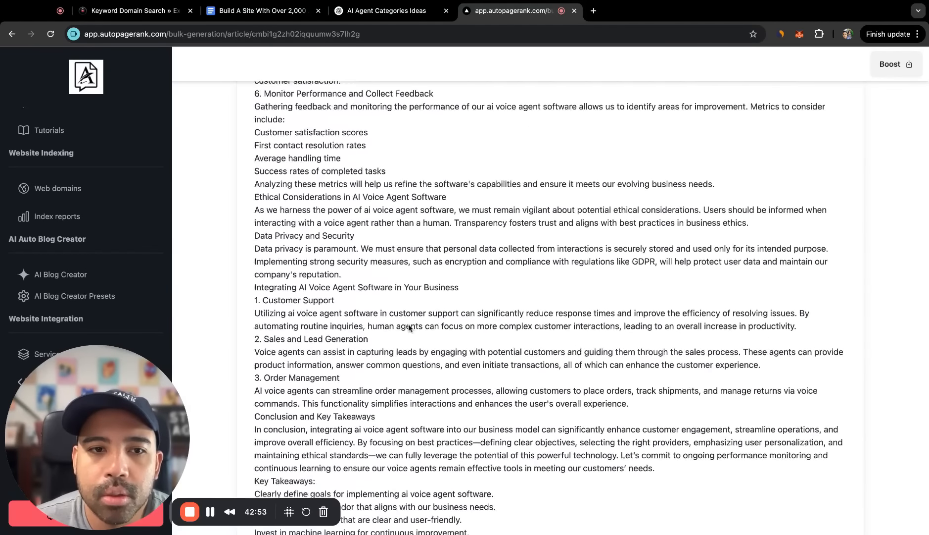
pyautogui.scroll(10, 389, 327)
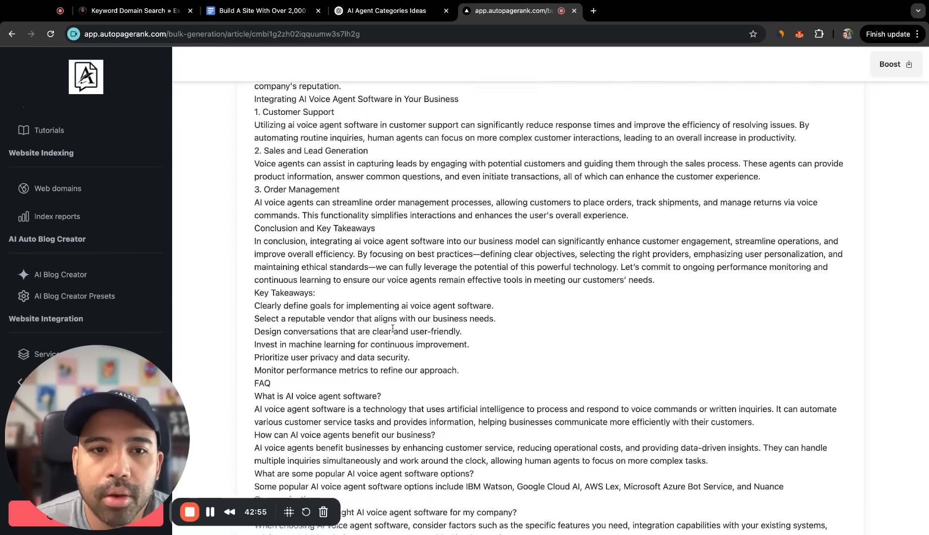
pyautogui.scroll(5, 403, 328)
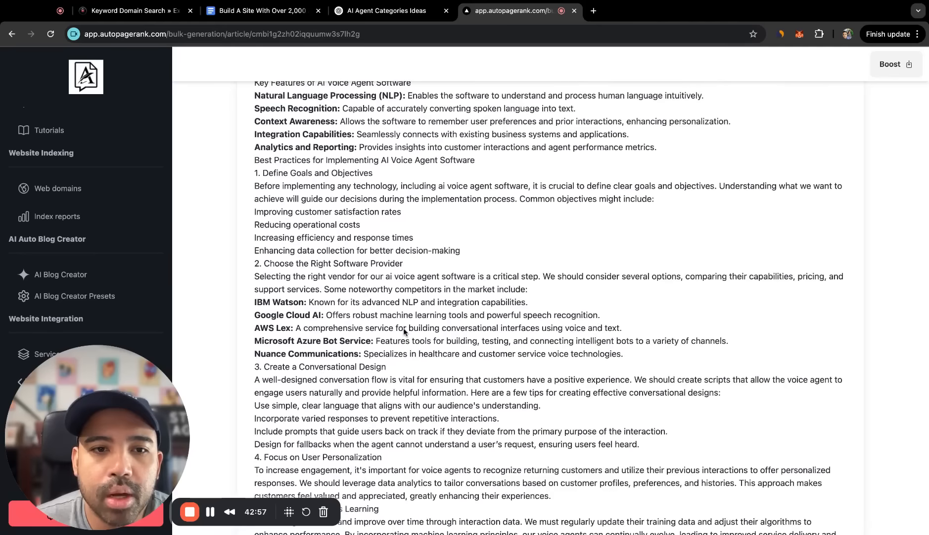
pyautogui.moveTo(255, 288); pyautogui.dragTo(364, 327)
pyautogui.scroll(1, 380, 331)
pyautogui.scroll(6, 380, 331)
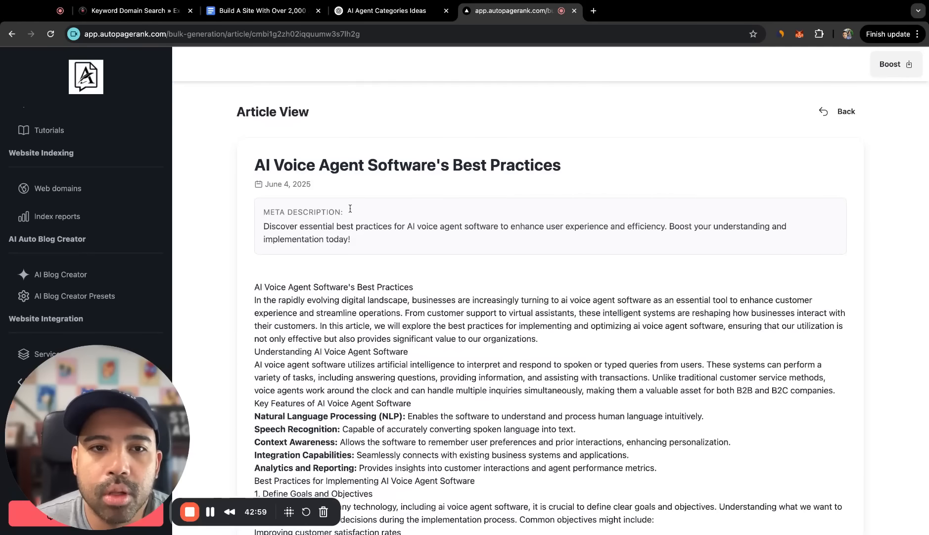
# - Leave the article, look over the AI Voice Agents project's generated articles and return to the bulk project list
pyautogui.click(834, 107)
pyautogui.scroll(-8, 703, 233)
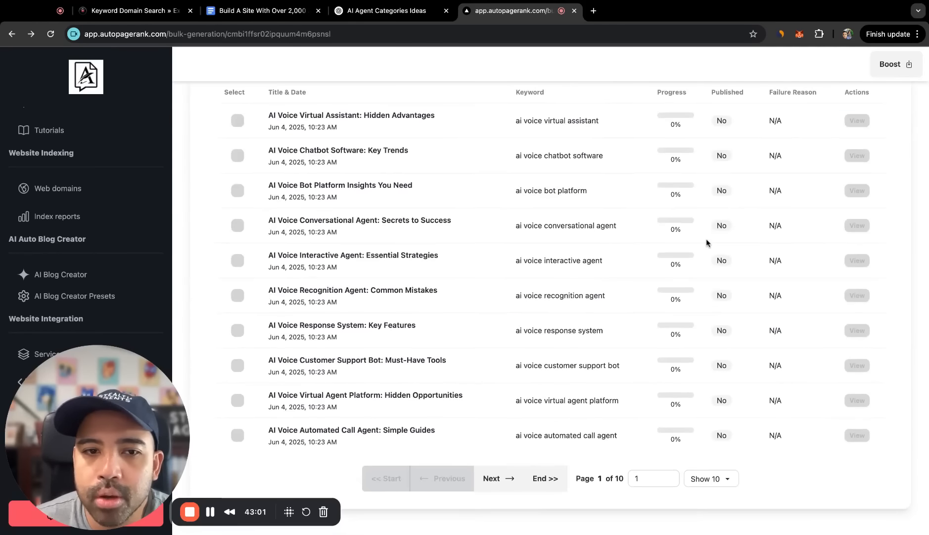
pyautogui.scroll(6, 439, 314)
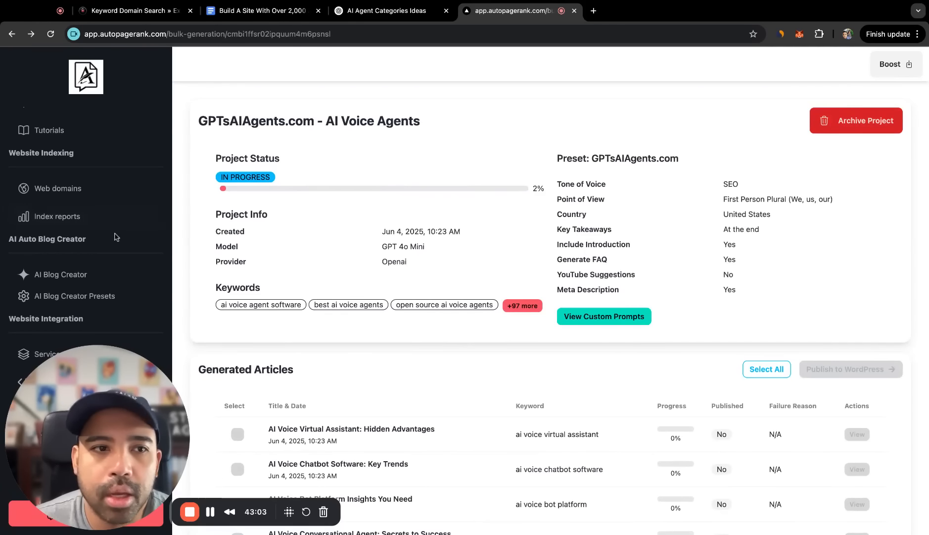
pyautogui.click(68, 275)
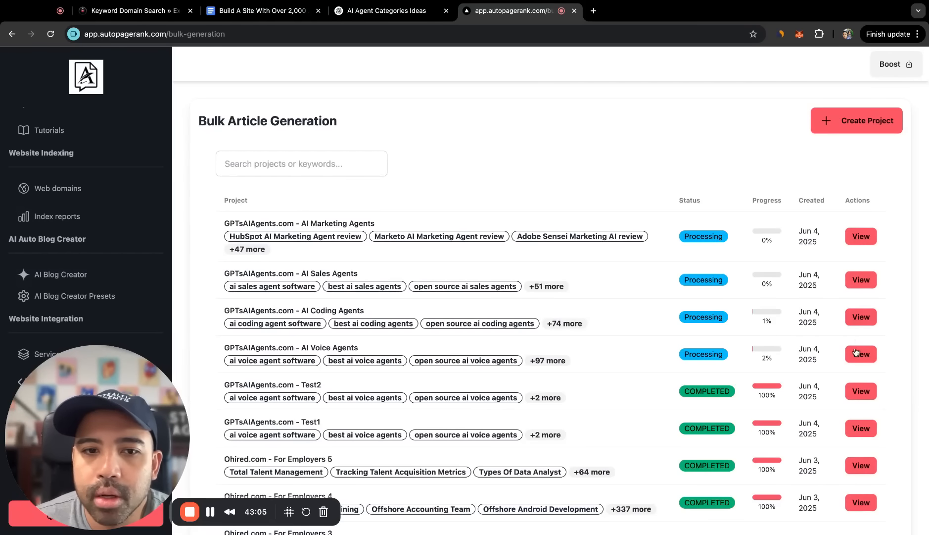
# - Open the "AI Coding Agent Software Secrets" article from the last article page of the AI Coding Agents project
pyautogui.click(861, 317)
pyautogui.scroll(-8, 623, 375)
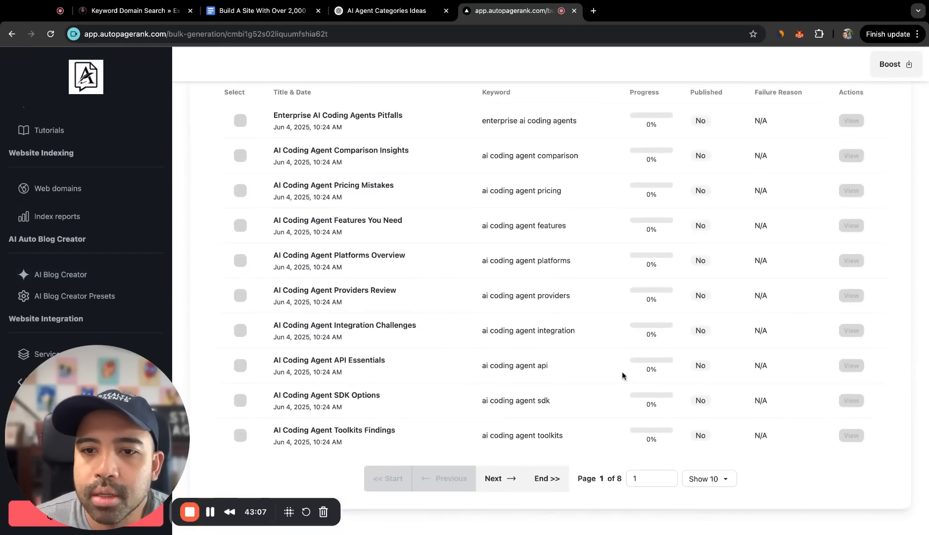
pyautogui.click(545, 479)
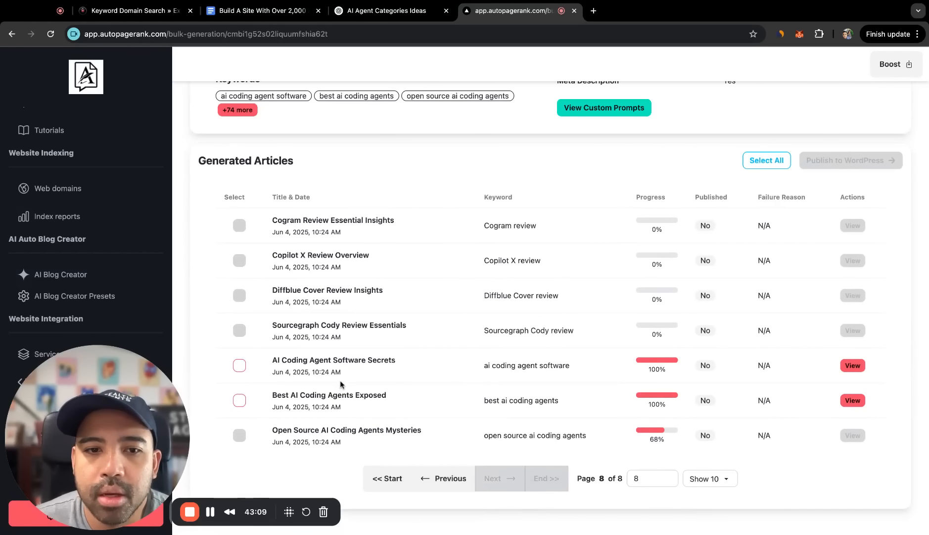
pyautogui.click(853, 365)
# - Examine the popular AI coding agent software options recommended in the article, from GitHub Copilot to Sourcery
pyautogui.scroll(-10, 617, 294)
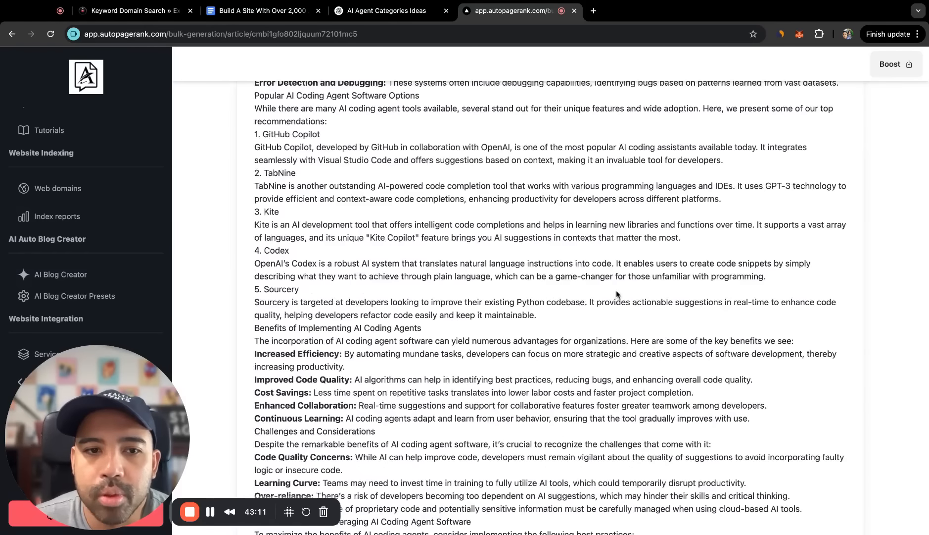
pyautogui.scroll(3, 617, 294)
pyautogui.moveTo(257, 193); pyautogui.dragTo(288, 245)
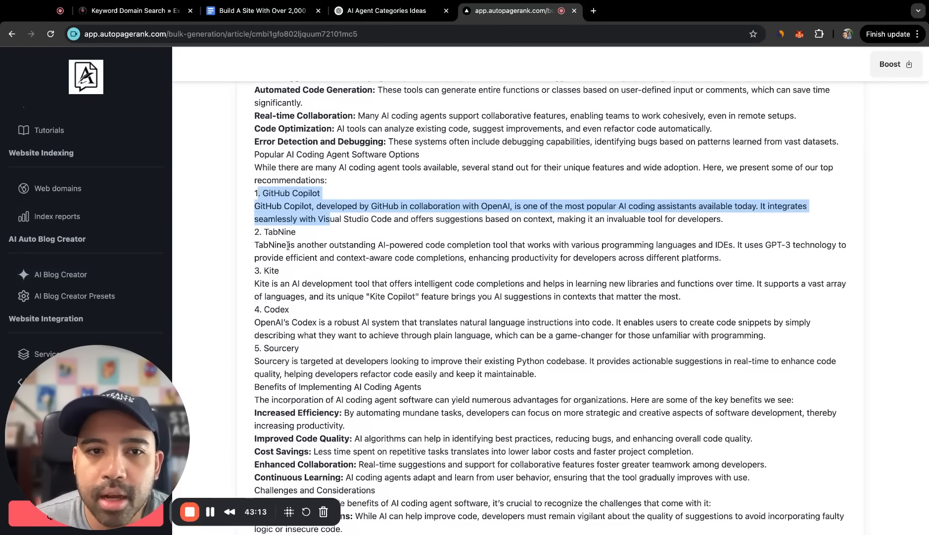
pyautogui.moveTo(251, 275); pyautogui.dragTo(324, 294)
pyautogui.click(268, 338)
pyautogui.moveTo(255, 360); pyautogui.dragTo(328, 361)
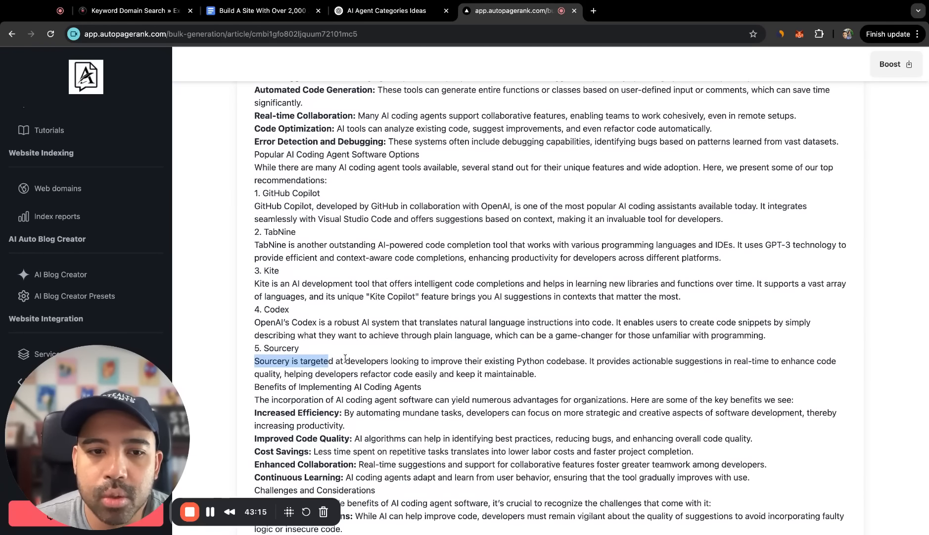
pyautogui.scroll(-7, 348, 360)
pyautogui.scroll(15, 348, 359)
# - Go back to the last page of the coding project's articles and review "AI Coding Agent Software Secrets" again
pyautogui.click(824, 113)
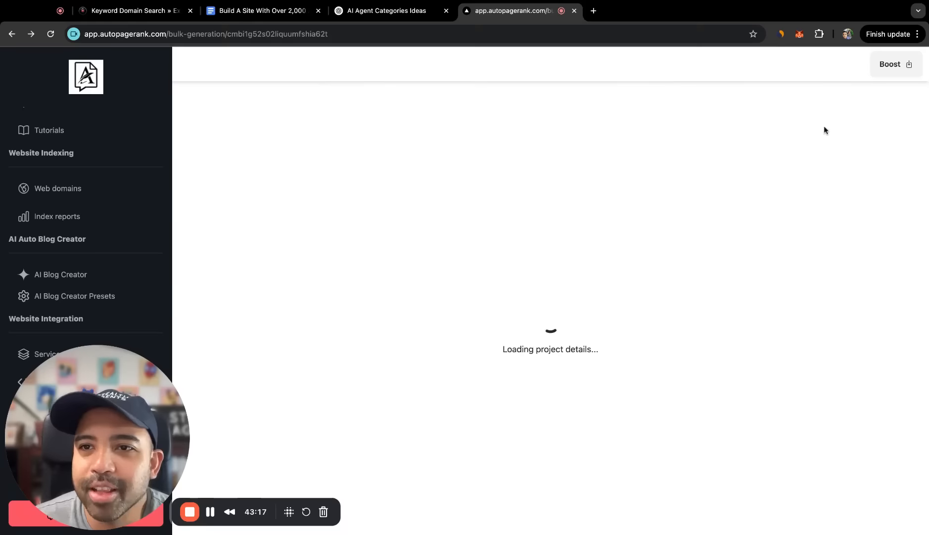
pyautogui.scroll(-6, 787, 326)
pyautogui.click(547, 478)
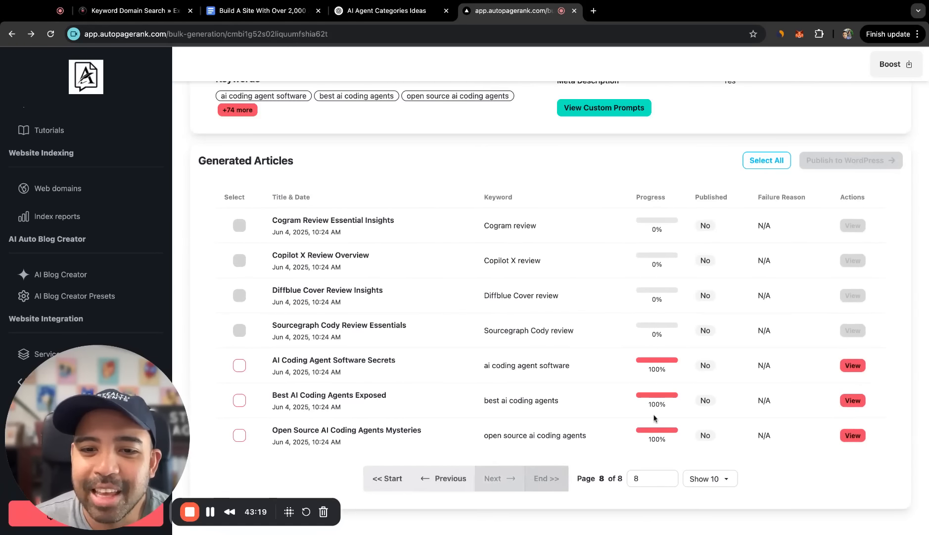
pyautogui.click(853, 366)
pyautogui.scroll(-9, 713, 396)
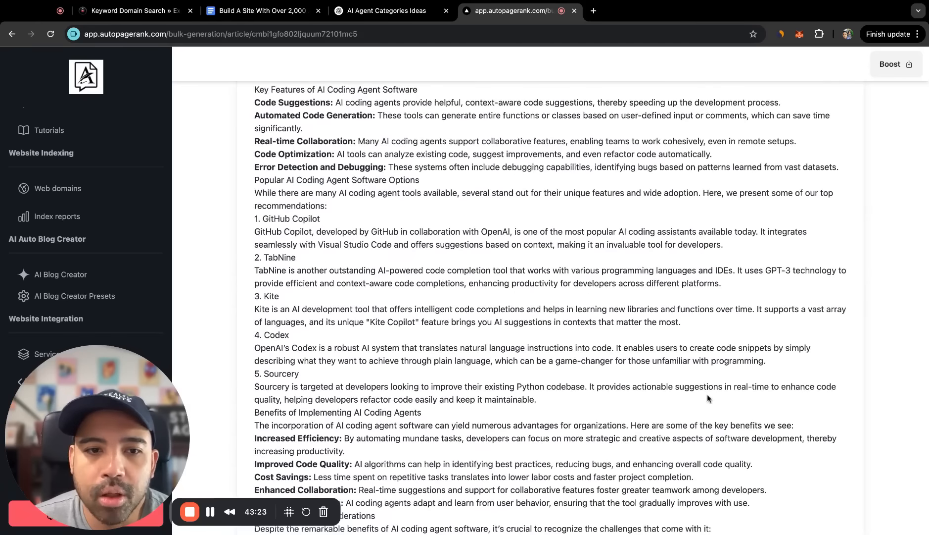
pyautogui.scroll(10, 402, 289)
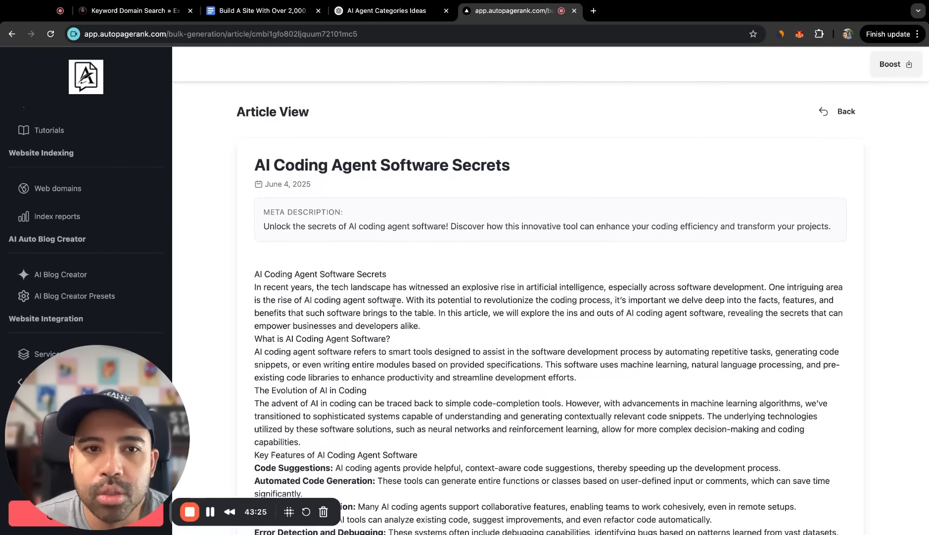
# - Return to the coding project's last article page and open the "Best AI Coding Agents Exposed" article
pyautogui.click(825, 112)
pyautogui.scroll(-10, 443, 457)
pyautogui.click(547, 478)
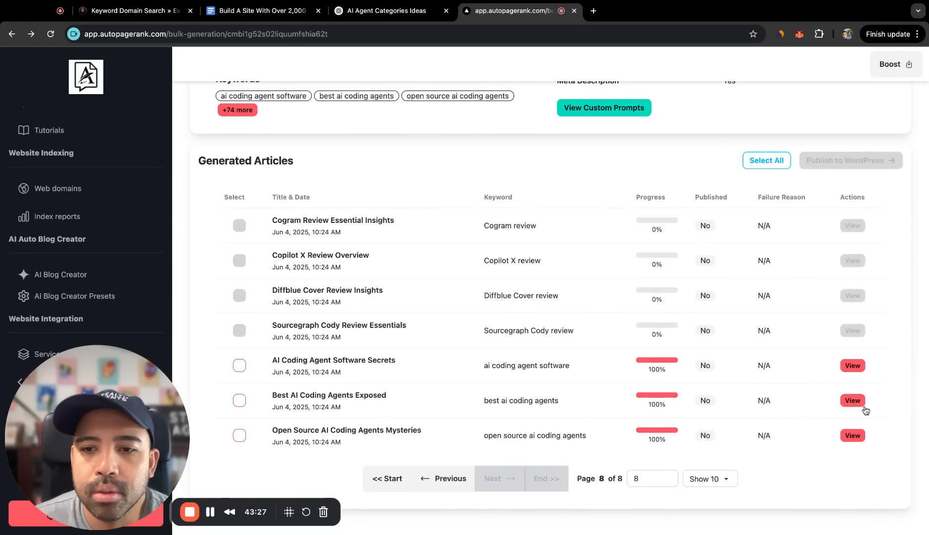
pyautogui.click(853, 400)
# - Examine the article's tool reviews, the comparison table of the five coding agents, the key takeaways and the FAQs
pyautogui.scroll(-10, 396, 303)
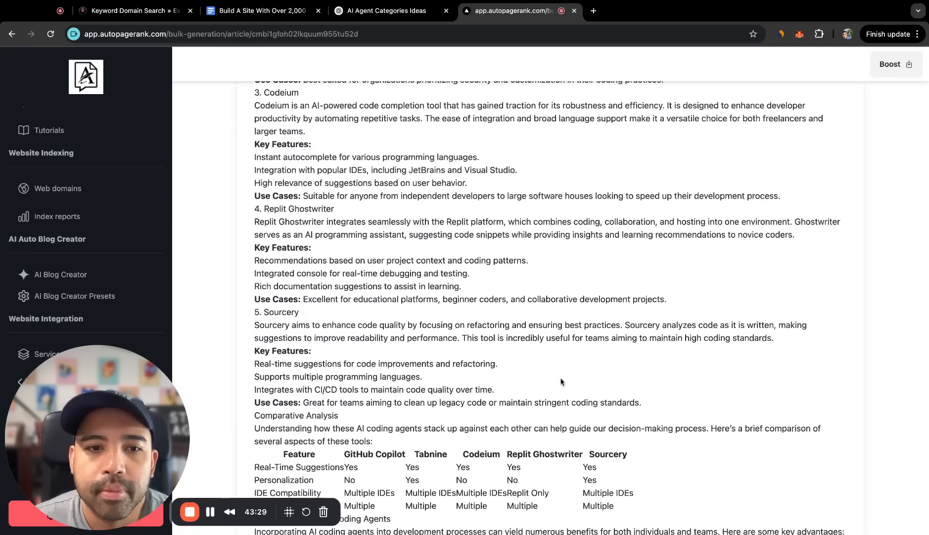
pyautogui.scroll(3, 397, 302)
pyautogui.scroll(-5, 397, 303)
pyautogui.moveTo(256, 154)
pyautogui.mouseDown()
pyautogui.moveTo(663, 205)
pyautogui.moveTo(255, 154)
pyautogui.mouseUp()
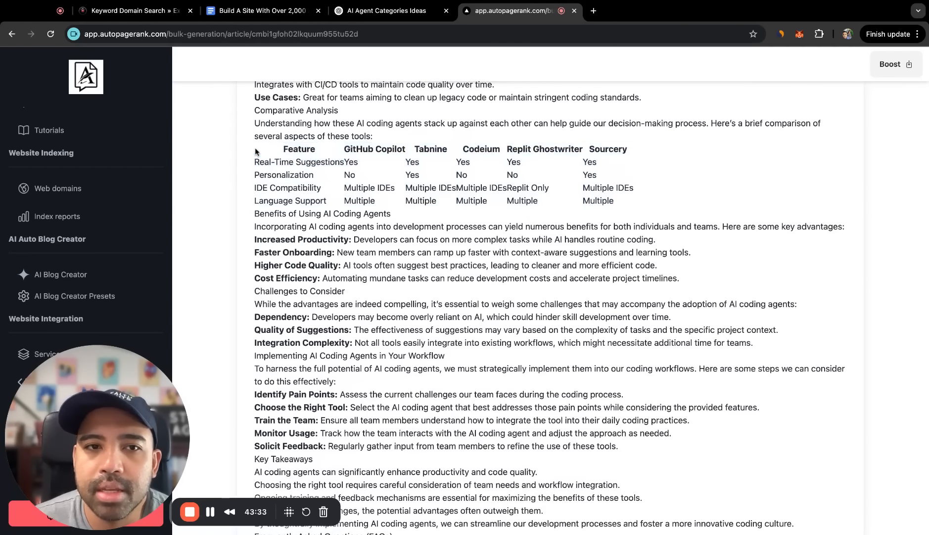
pyautogui.click(662, 183)
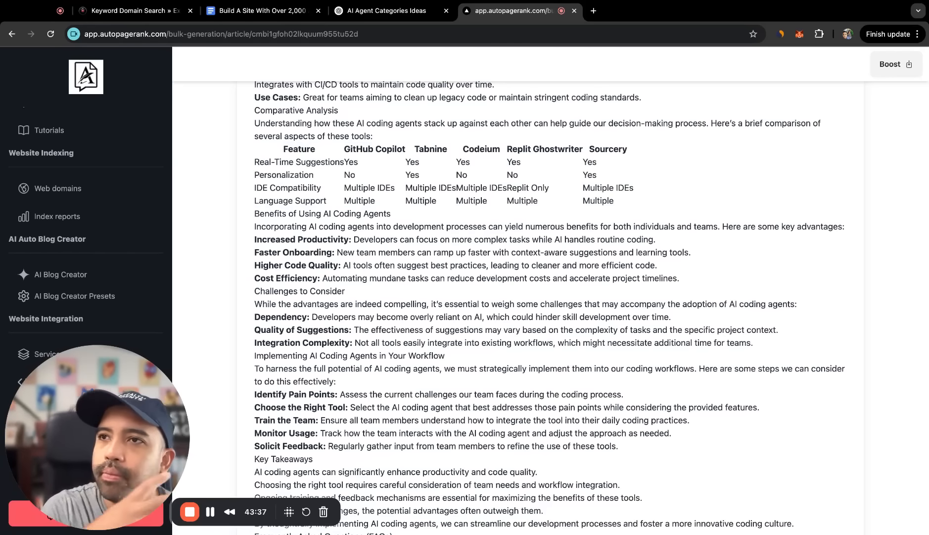
pyautogui.moveTo(624, 200); pyautogui.dragTo(255, 138)
pyautogui.click(552, 239)
pyautogui.scroll(-3, 621, 290)
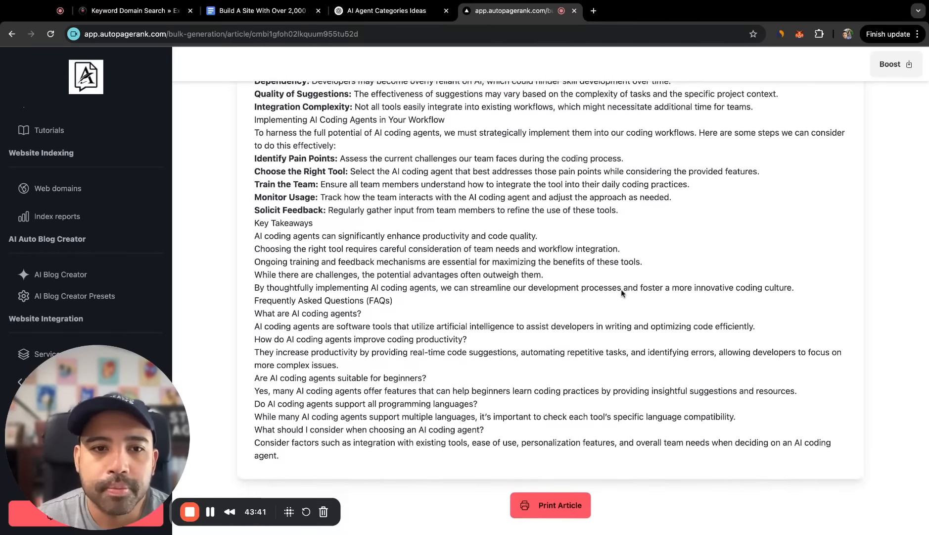
pyautogui.scroll(10, 621, 289)
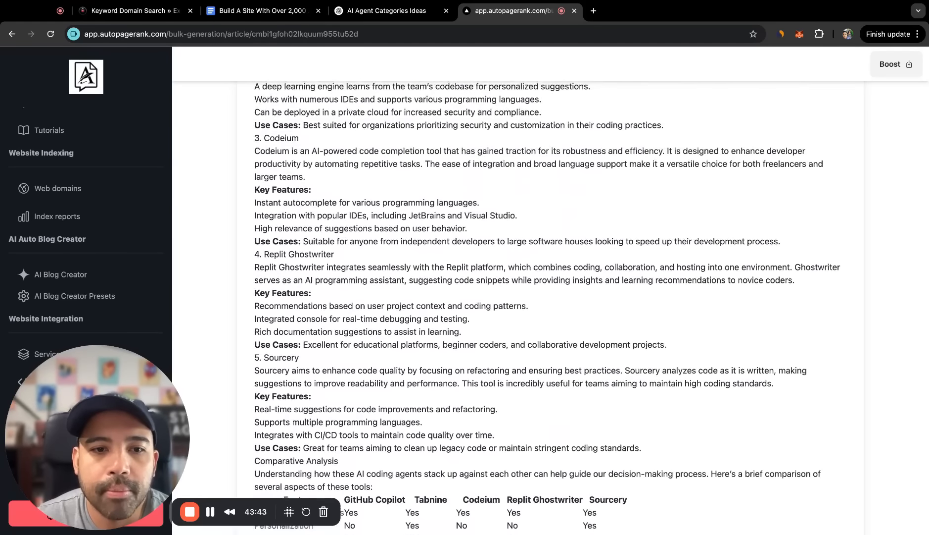
# - Review the article's introduction and first tool entries again, and go back to the AI Coding Agents project overview
pyautogui.scroll(6, 547, 307)
pyautogui.scroll(2, 547, 307)
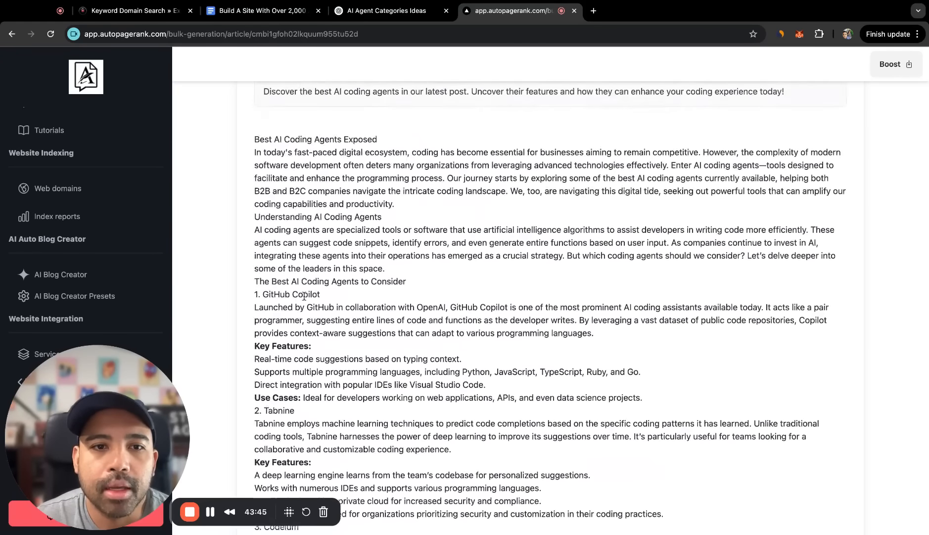
pyautogui.scroll(-3, 332, 289)
pyautogui.scroll(5, 338, 326)
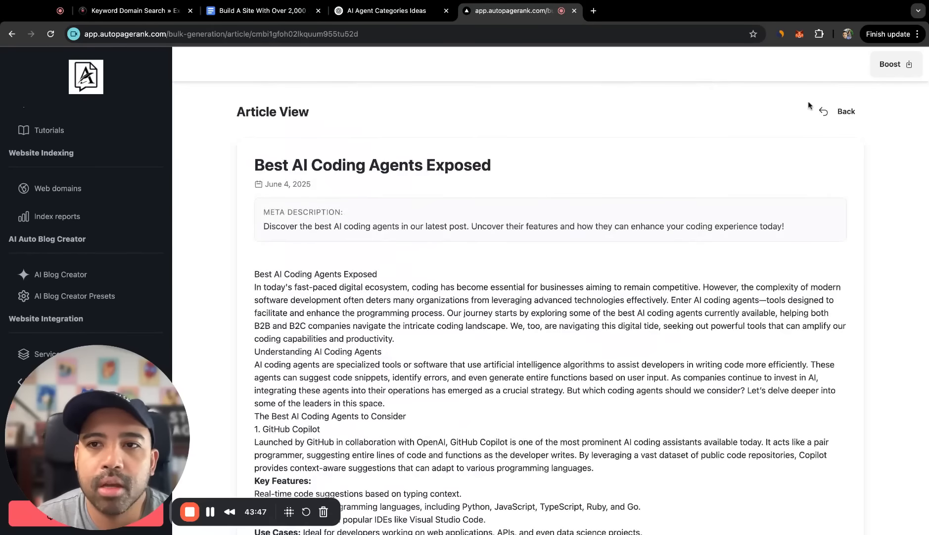
pyautogui.click(841, 111)
pyautogui.scroll(-6, 731, 366)
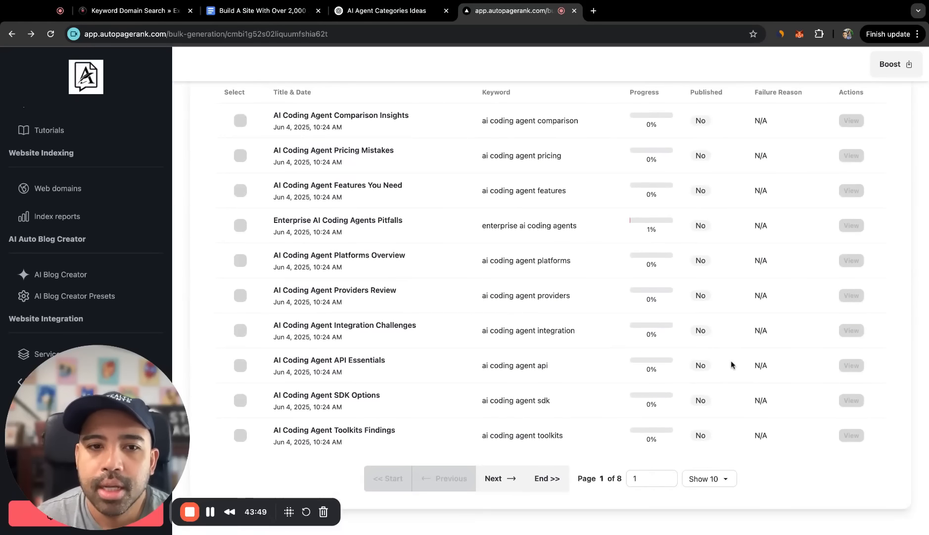
pyautogui.scroll(6, 524, 441)
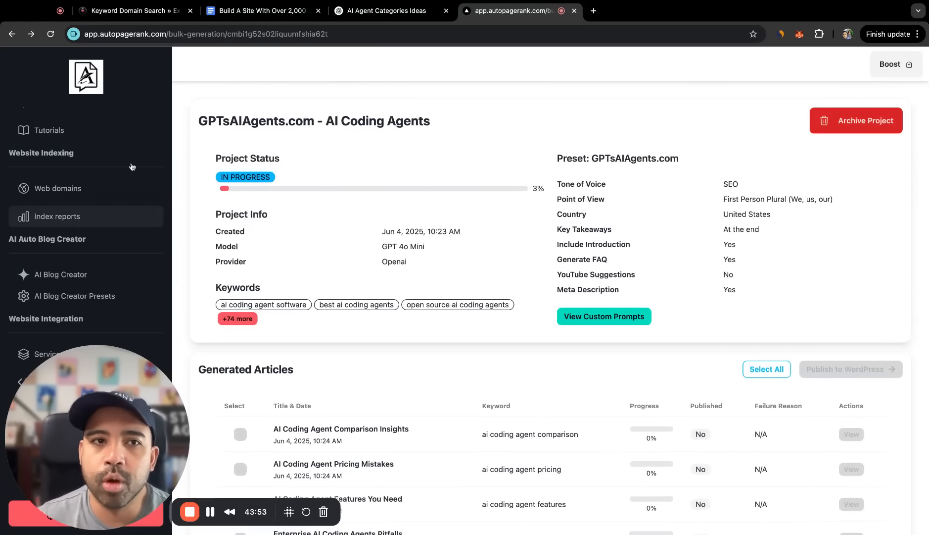
# - Switch to the Google Docs outline and review the sections on building articles on APR and ranking them on Google
pyautogui.click(255, 12)
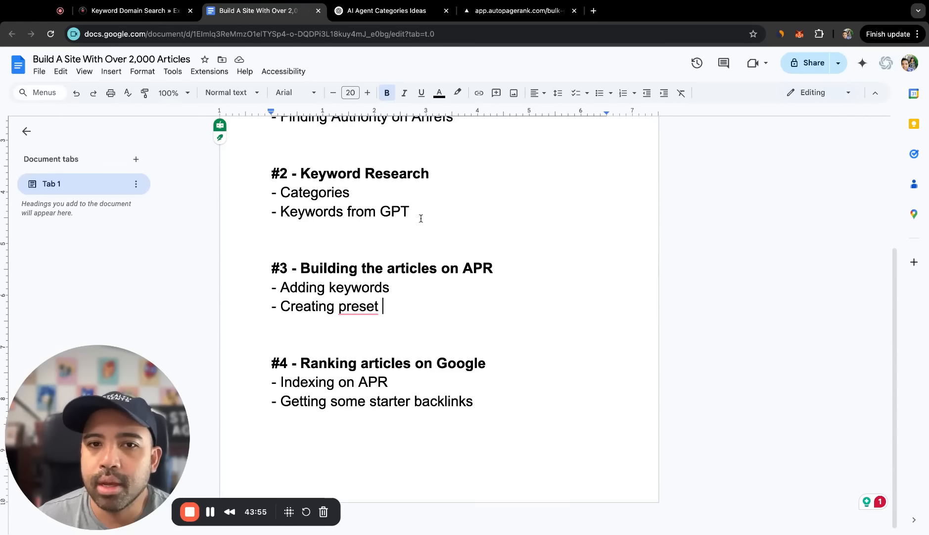
pyautogui.tripleClick(262, 286)
pyautogui.hotkey('shift', 'Down')
pyautogui.press('Right')
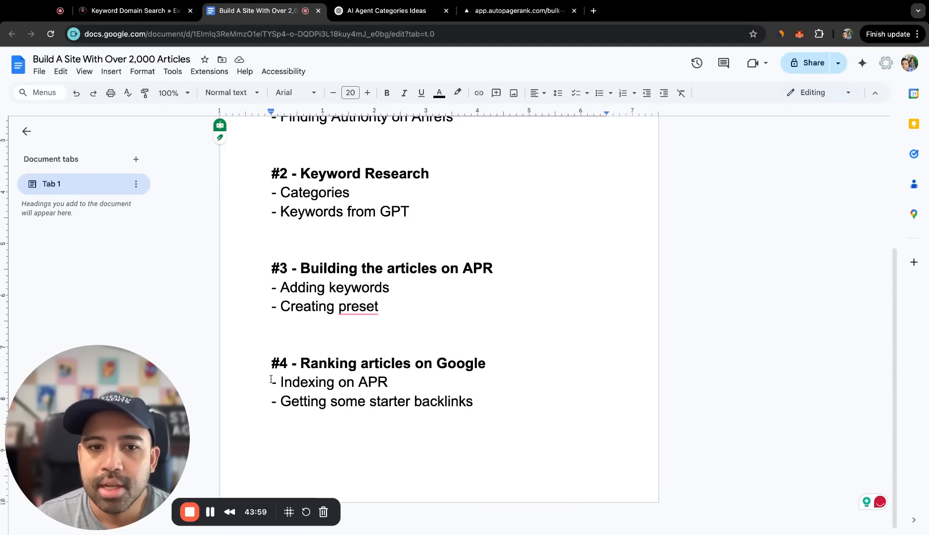
pyautogui.click(531, 399)
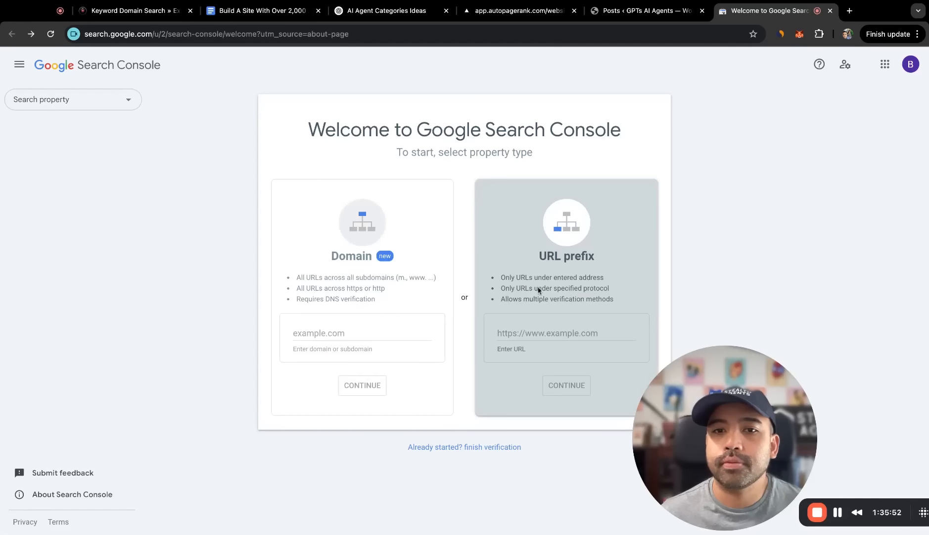
# - Open the gptsaiagents.com property in Google Search Console and go to its users and permissions settings
pyautogui.click(67, 99)
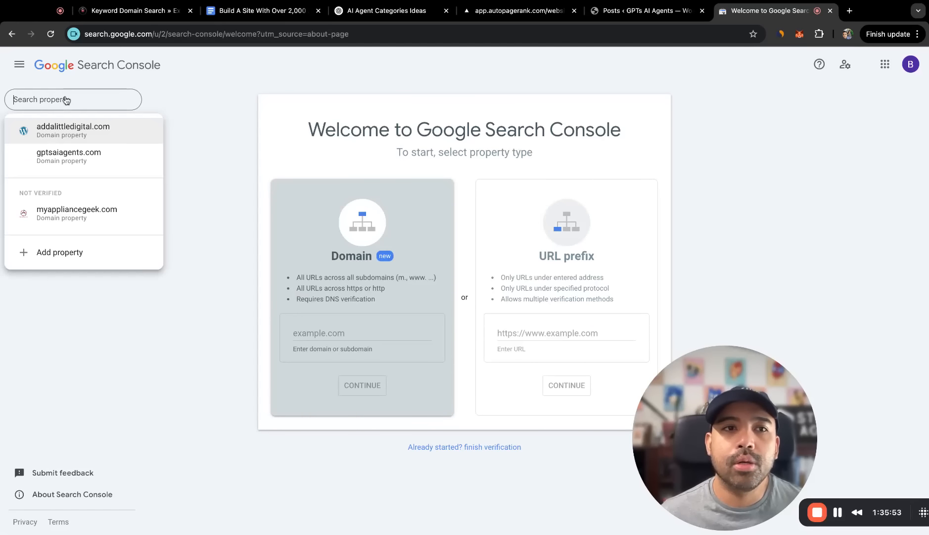
pyautogui.click(81, 159)
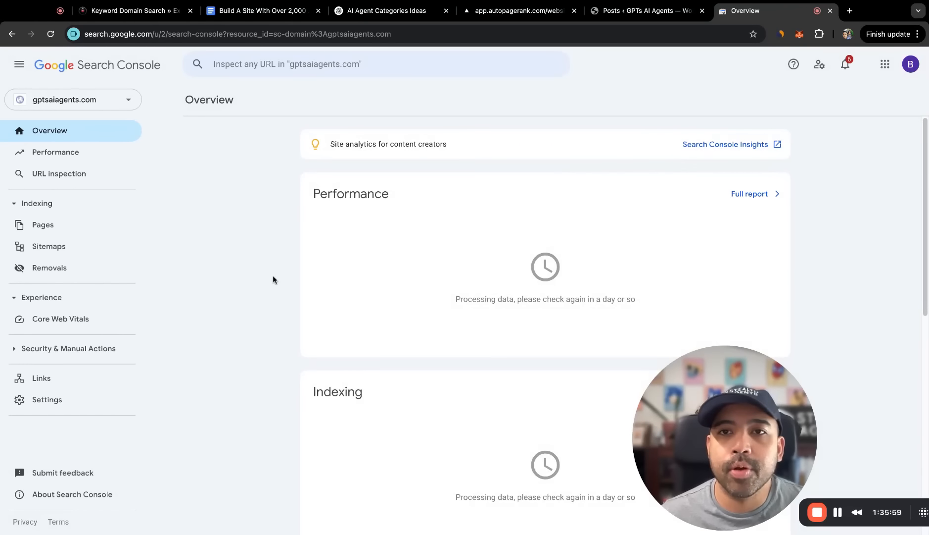
pyautogui.click(502, 14)
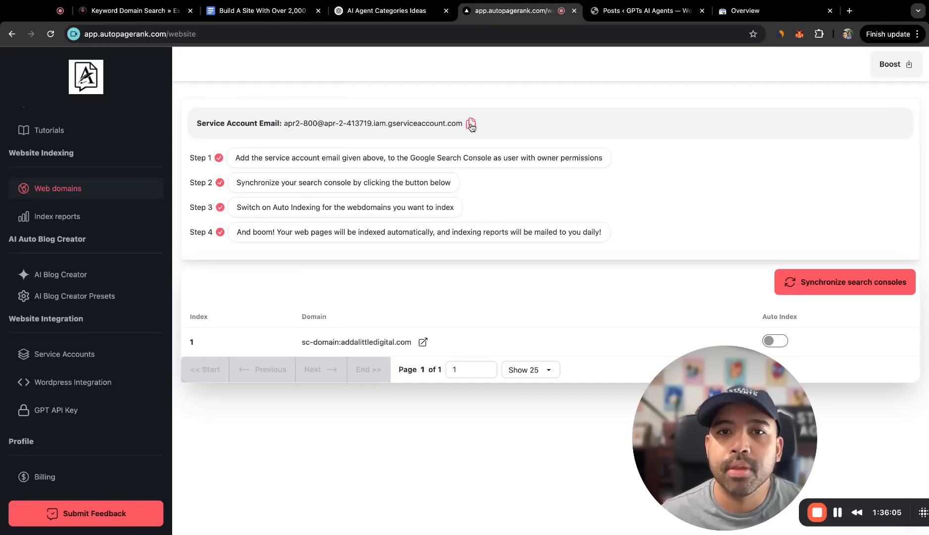
pyautogui.click(752, 10)
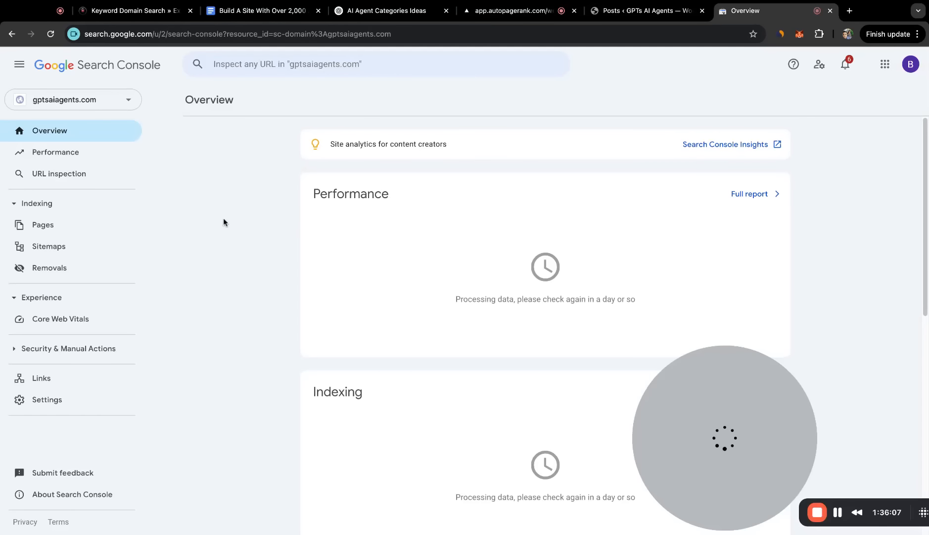
pyautogui.click(52, 400)
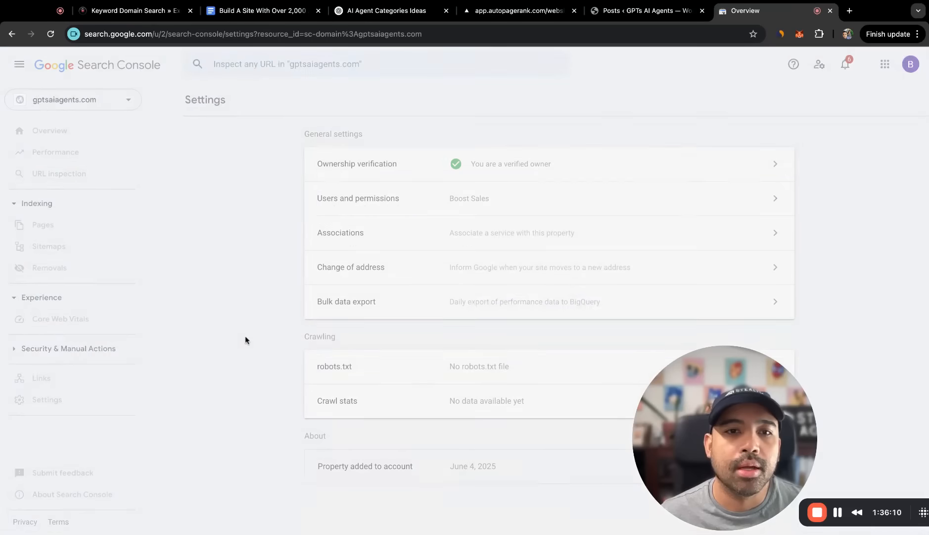
pyautogui.click(562, 199)
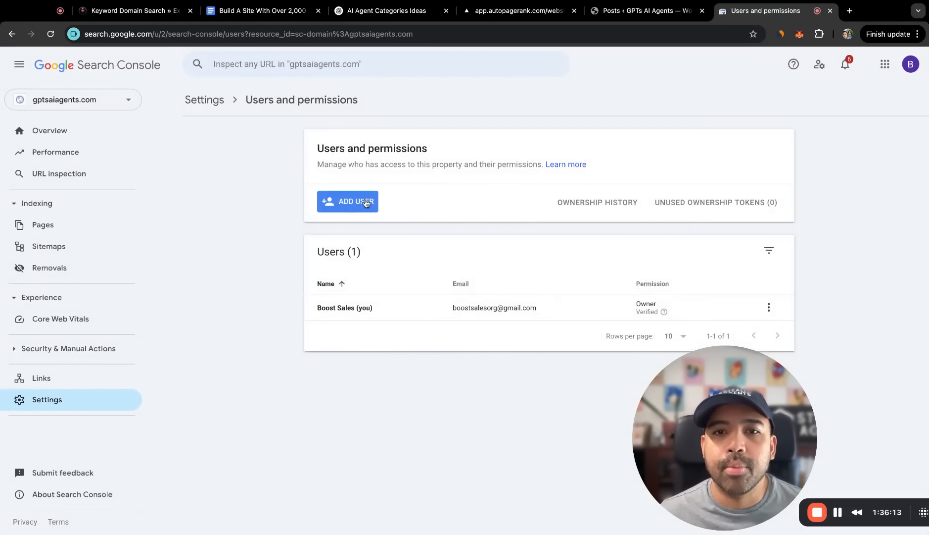
# - Start adding a user to the property and copy the service account email from the AutoPageRank web domains page
pyautogui.click(364, 202)
pyautogui.click(638, 10)
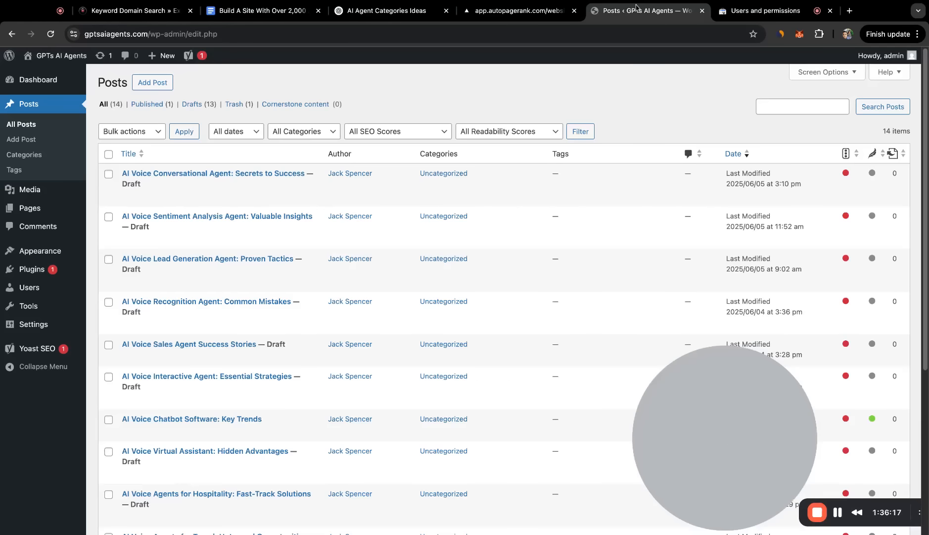
pyautogui.click(515, 12)
pyautogui.moveTo(462, 124); pyautogui.dragTo(284, 124)
pyautogui.hotkey('ctrl', 'c')
pyautogui.click(773, 7)
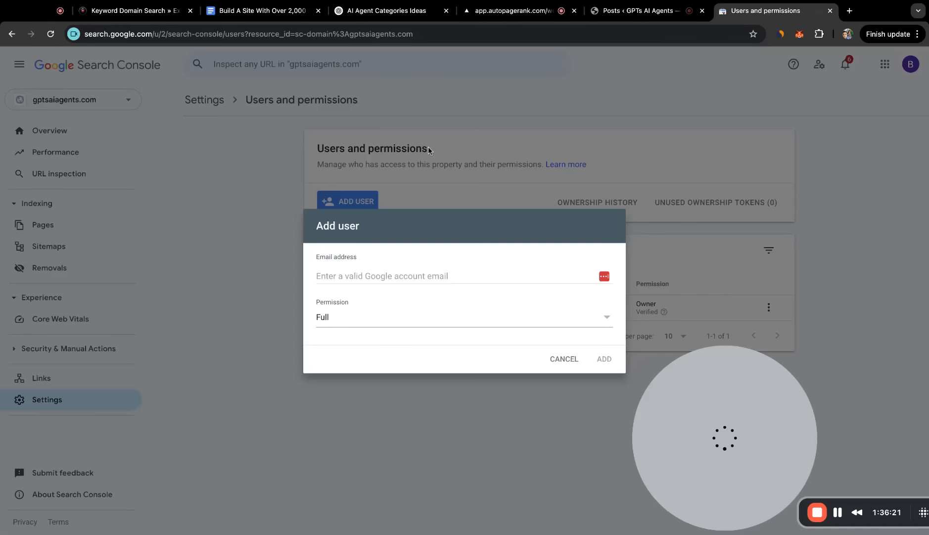
# - Add the copied service account email as a user of the property with Owner permission
pyautogui.click(410, 270)
pyautogui.hotkey('ctrl', 'v')
pyautogui.click(389, 324)
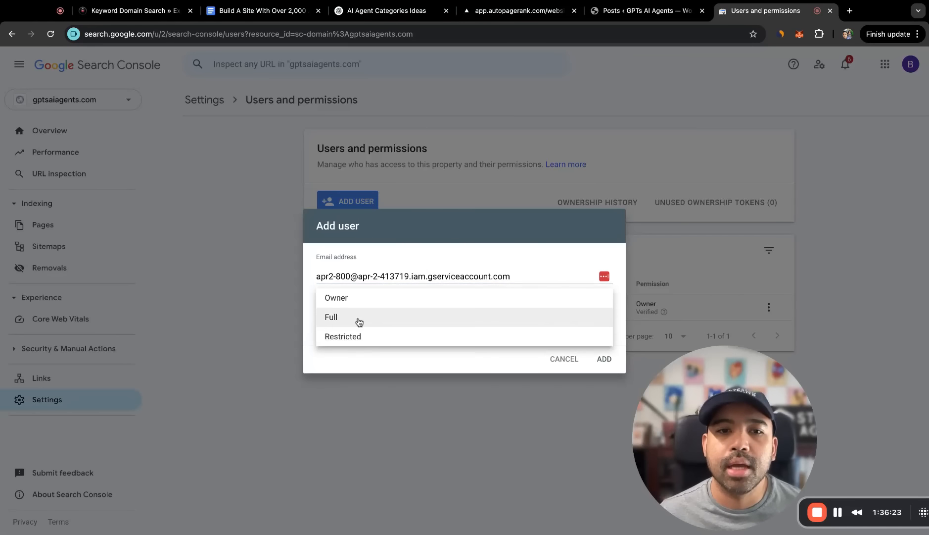
pyautogui.click(356, 303)
pyautogui.click(604, 359)
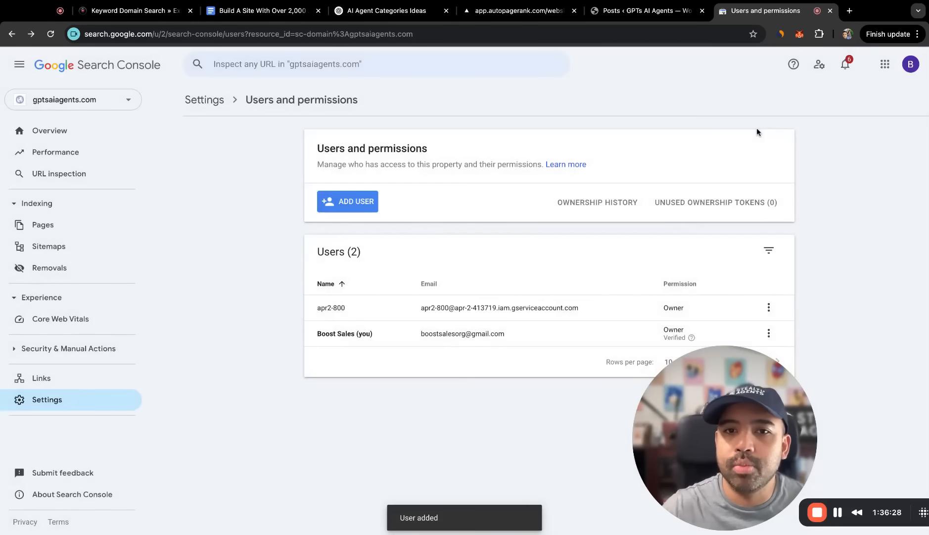
# - Synchronize the search consoles in AutoPageRank, repeating the synchronization after reloading the web domains page
pyautogui.click(516, 12)
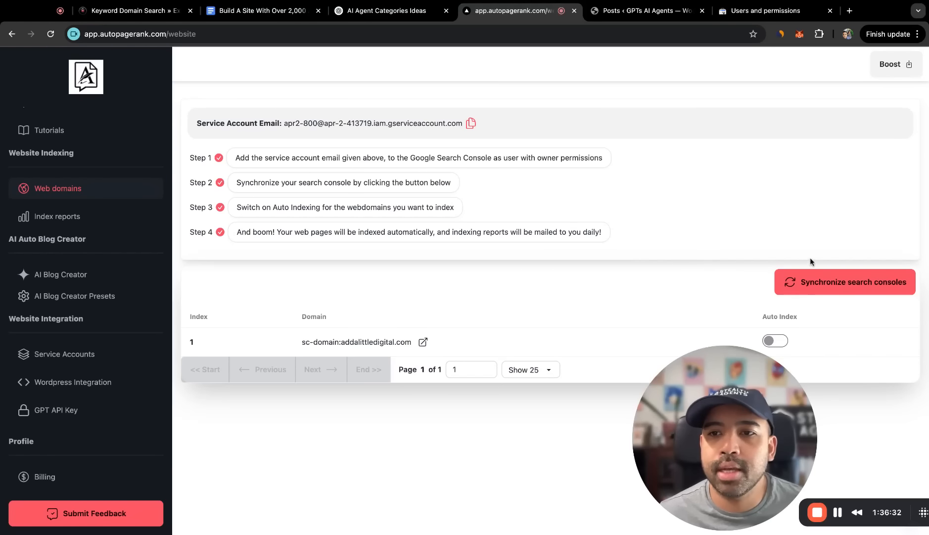
pyautogui.click(819, 285)
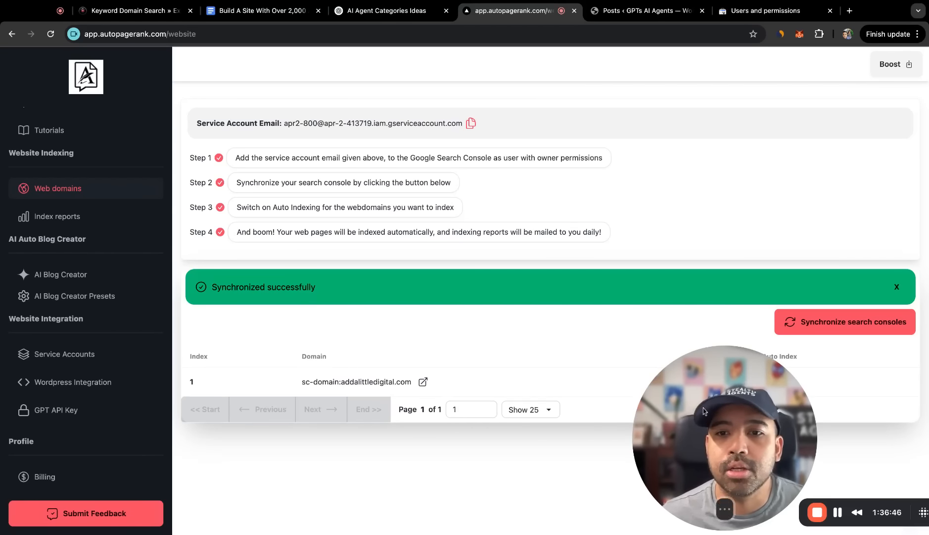
pyautogui.click(50, 33)
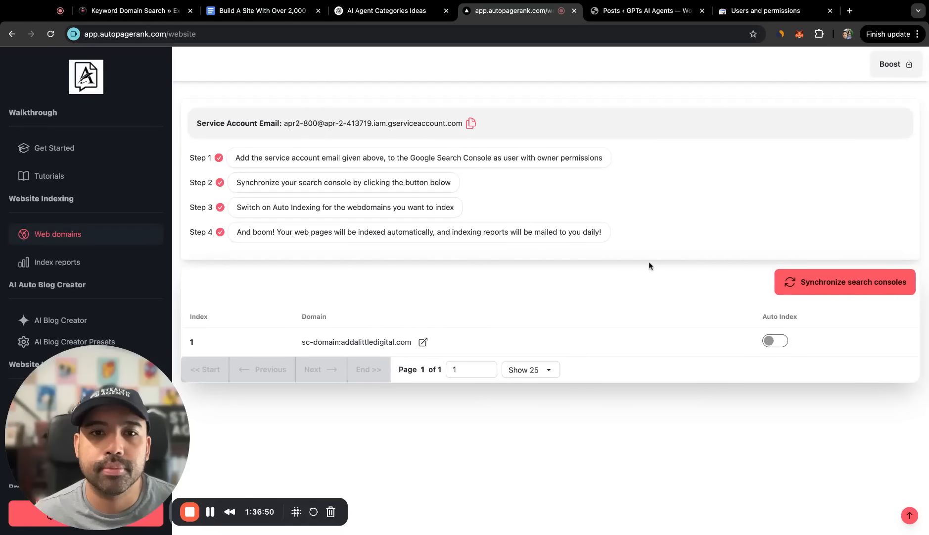
pyautogui.click(871, 282)
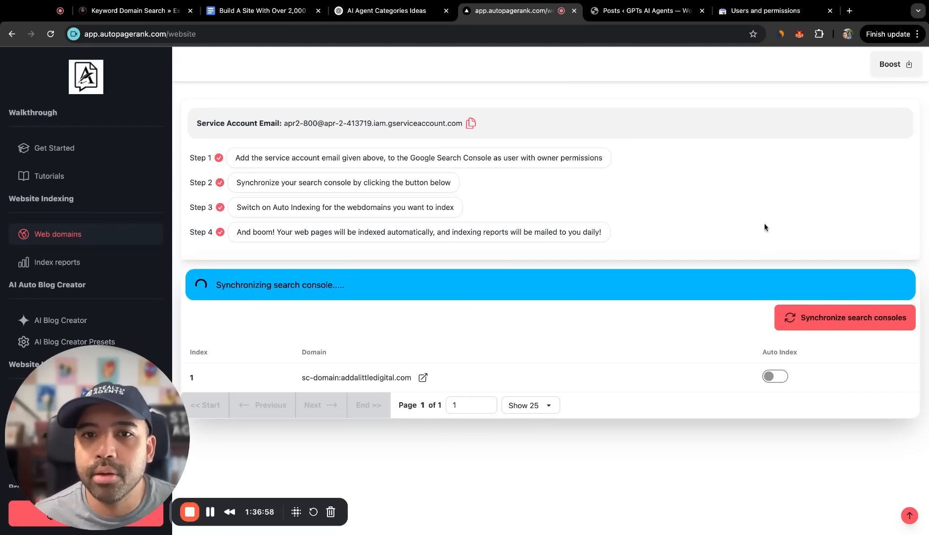
# - Open the property's Sitemaps page in Search Console and the Yoast SEO settings in the site's WordPress admin
pyautogui.click(754, 14)
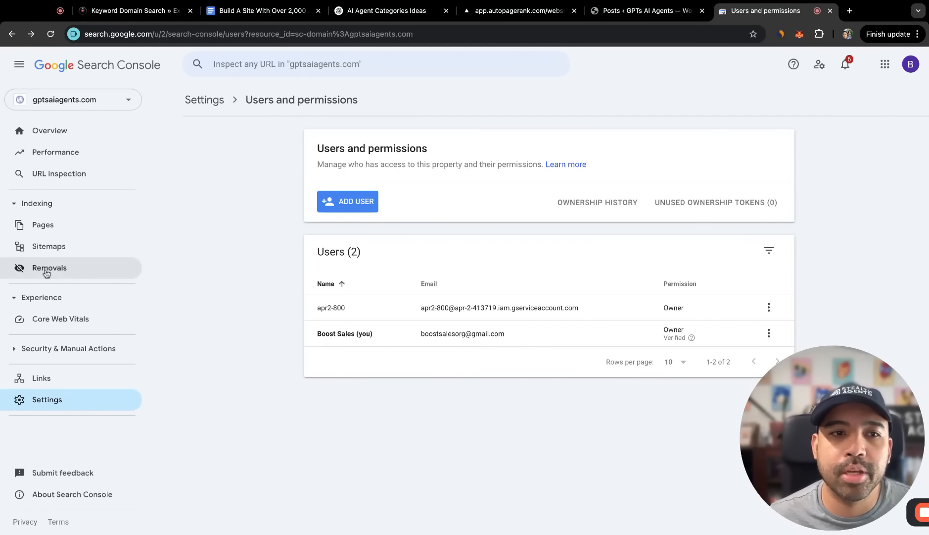
pyautogui.click(48, 247)
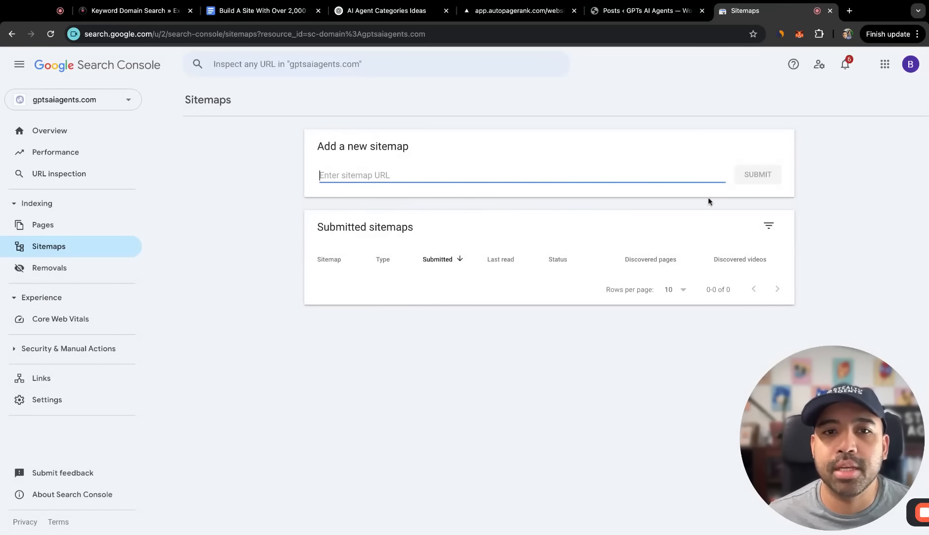
pyautogui.hotkey('ctrl', 'shift', 'Tab')
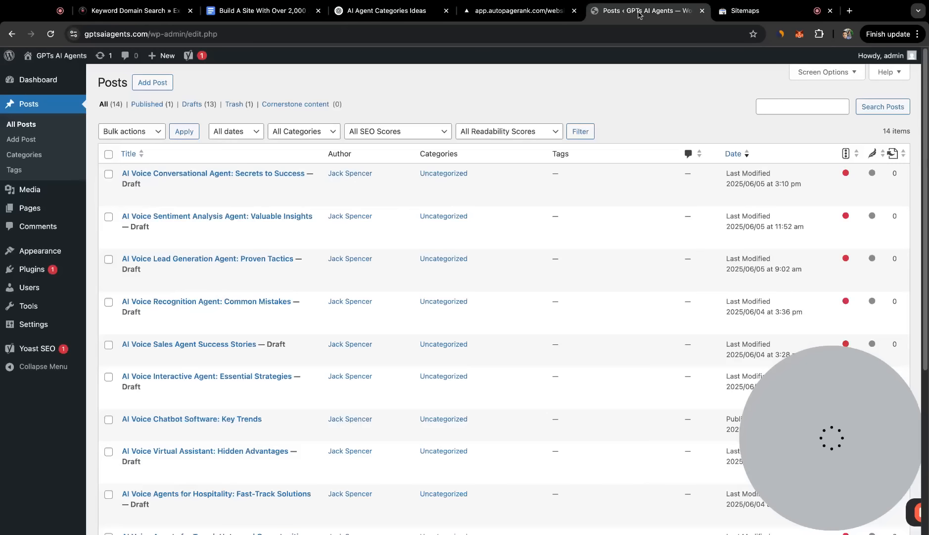
pyautogui.moveTo(43, 329)
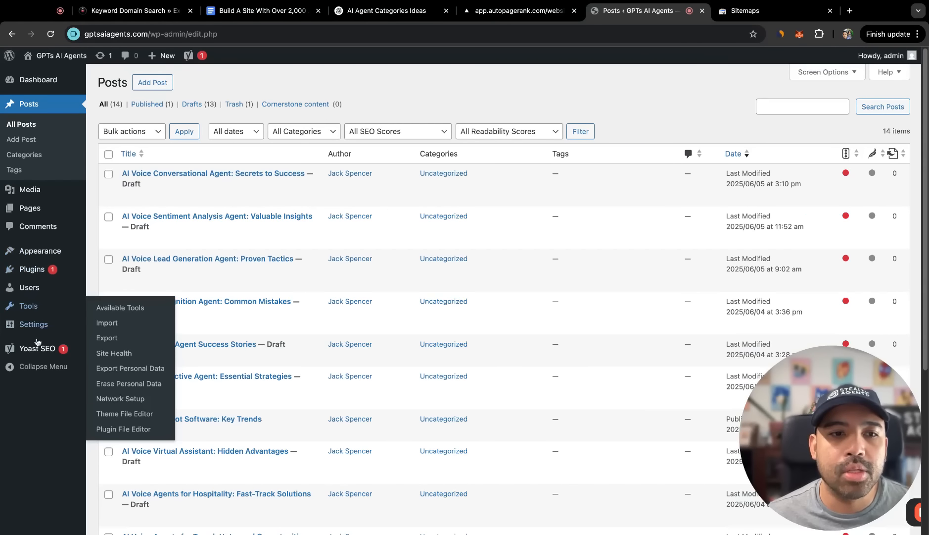
pyautogui.moveTo(38, 349)
pyautogui.click(165, 356)
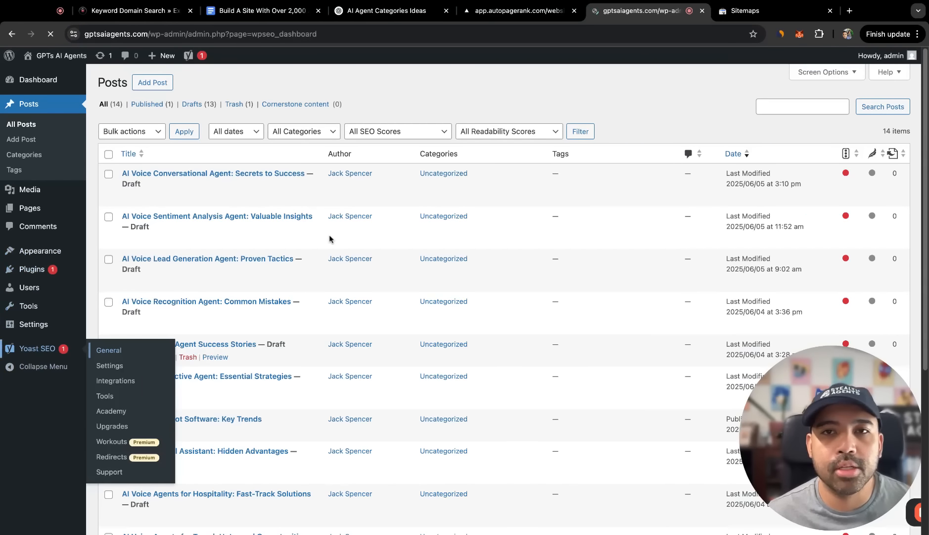
pyautogui.scroll(-5, 421, 297)
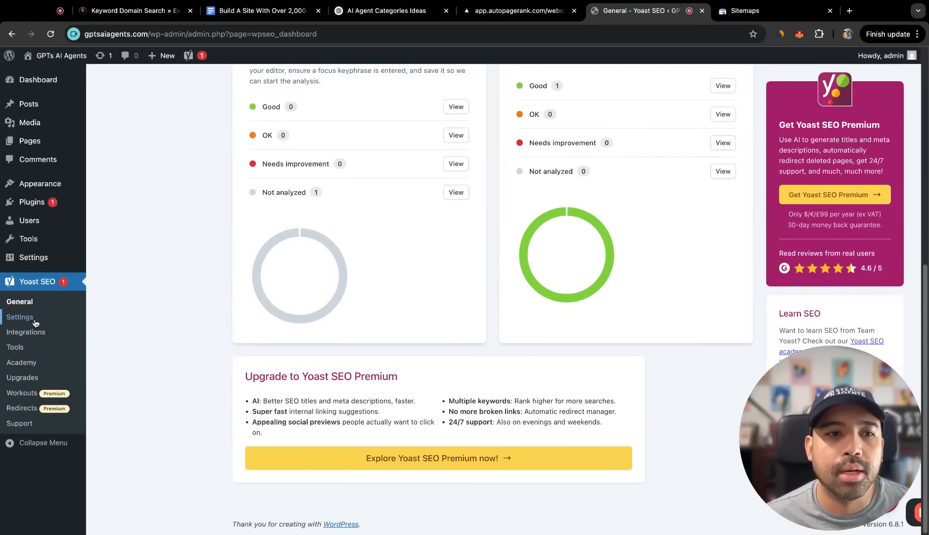
pyautogui.click(20, 317)
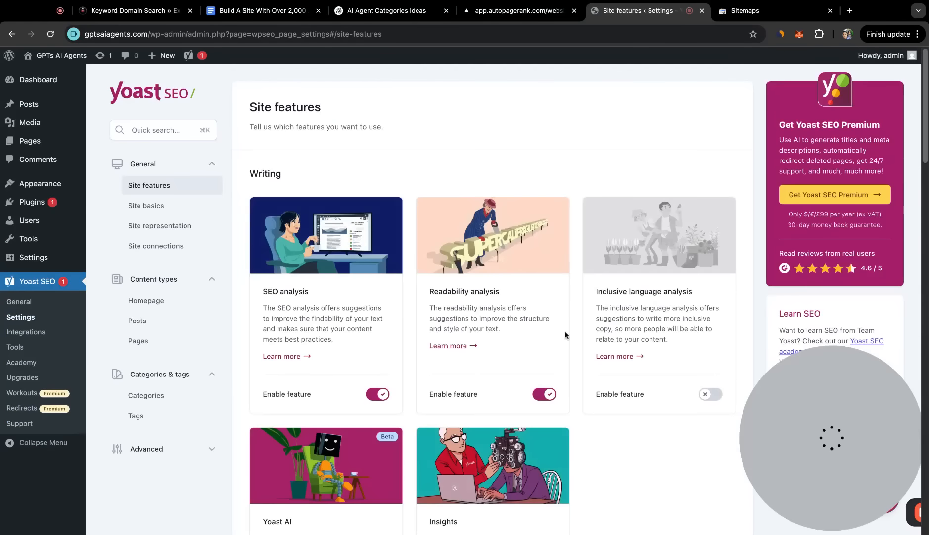
# - View the XML sitemap from Yoast SEO's site features and copy its sitemap_index.xml address
pyautogui.scroll(-15, 594, 337)
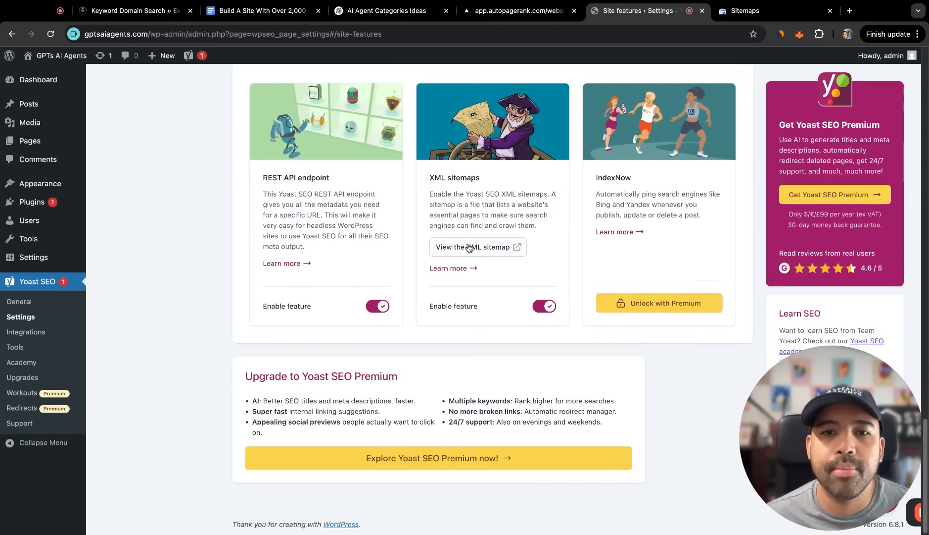
pyautogui.click(503, 250)
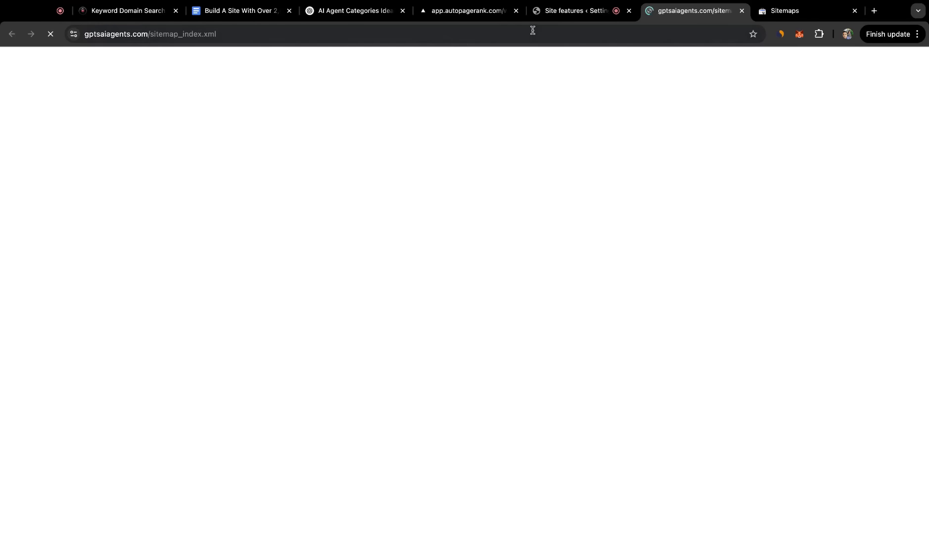
pyautogui.click(518, 33)
pyautogui.hotkey('ctrl', 'c')
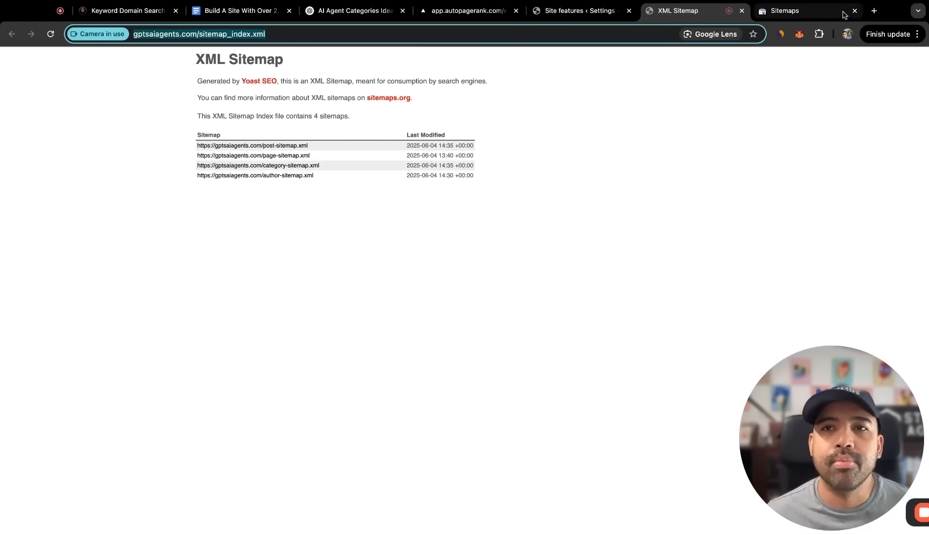
pyautogui.click(817, 10)
pyautogui.click(512, 180)
pyautogui.hotkey('ctrl', 'v')
pyautogui.click(748, 175)
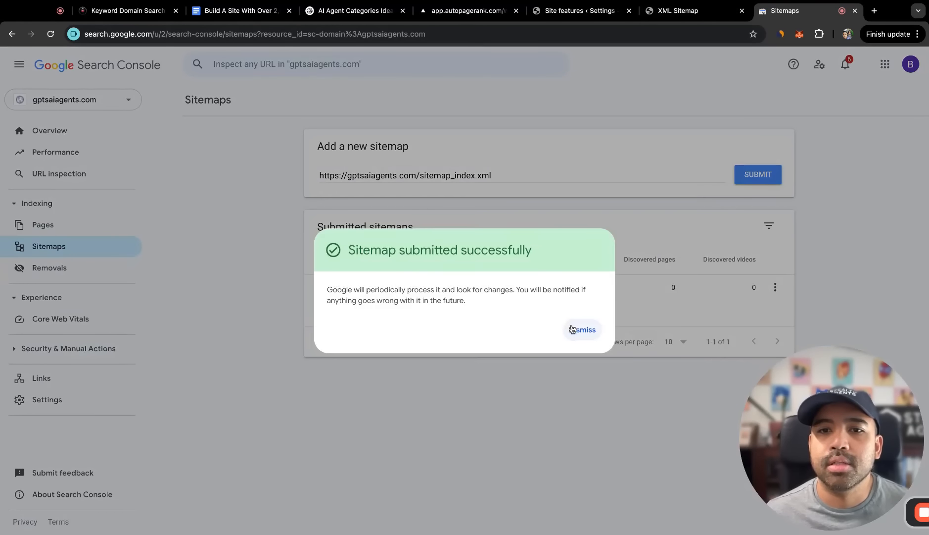
pyautogui.click(573, 328)
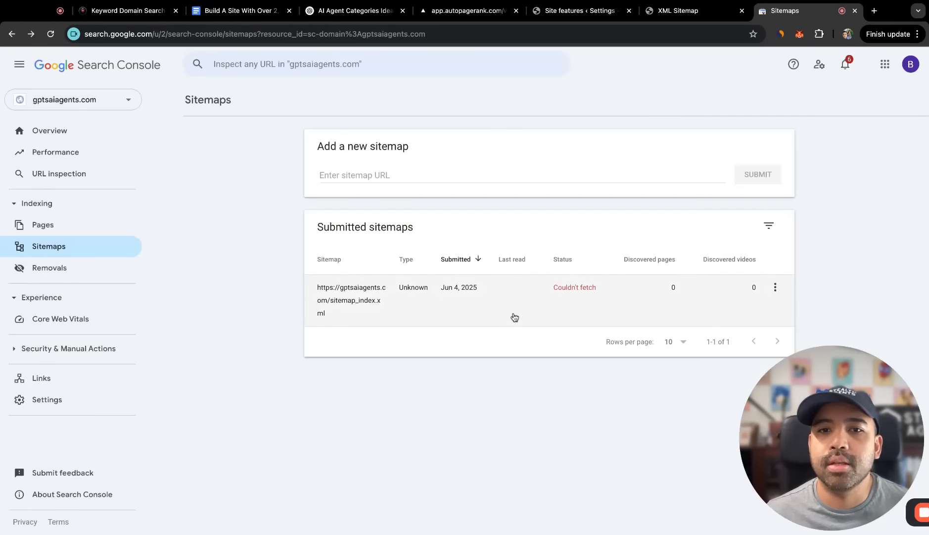
pyautogui.click(664, 18)
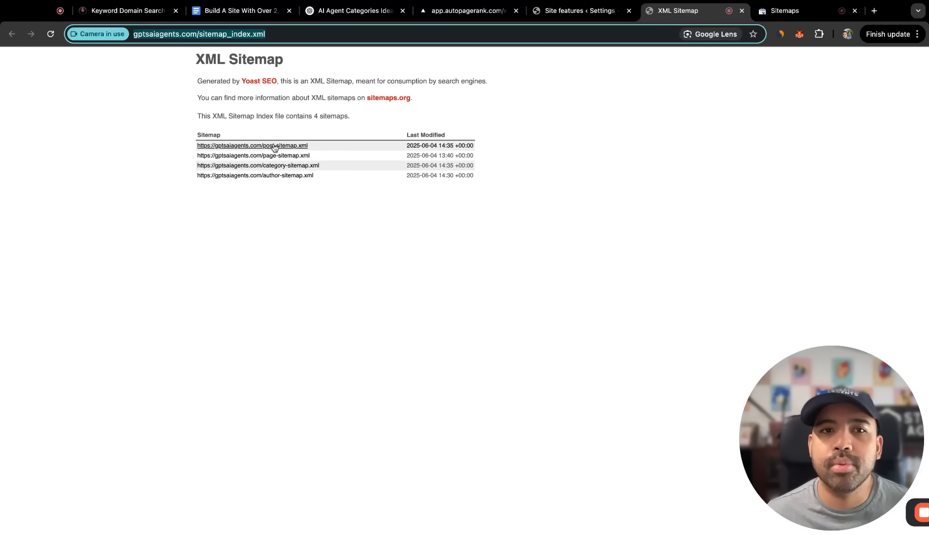
pyautogui.moveTo(315, 145); pyautogui.dragTo(197, 146)
pyautogui.hotkey('ctrl', 'c')
pyautogui.click(782, 10)
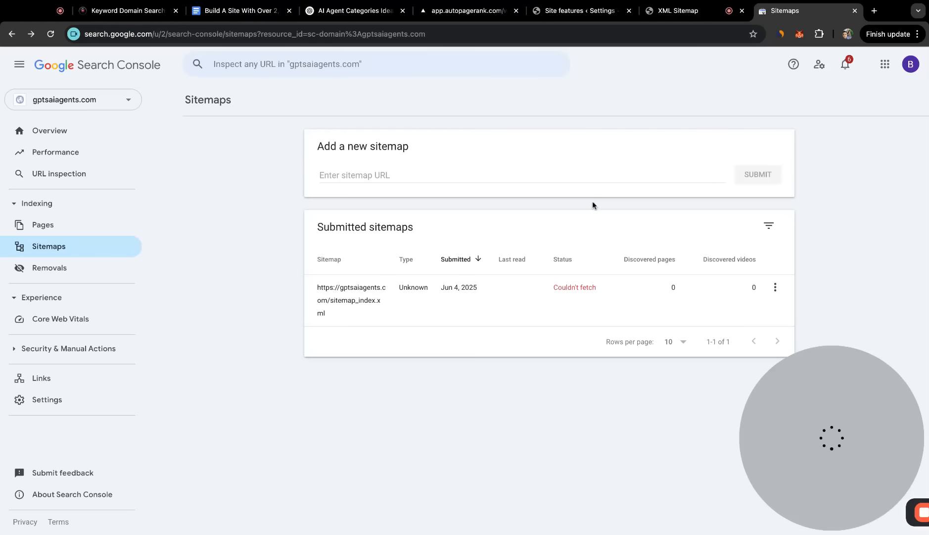
pyautogui.click(583, 177)
pyautogui.hotkey('ctrl', 'v')
pyautogui.click(771, 175)
pyautogui.click(683, 11)
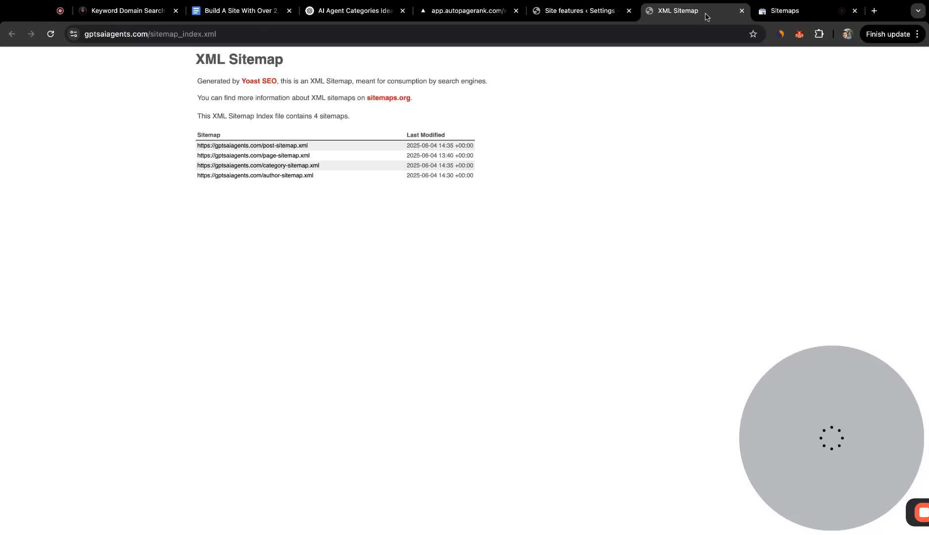
pyautogui.tripleClick(317, 155)
pyautogui.hotkey('ctrl', 'c')
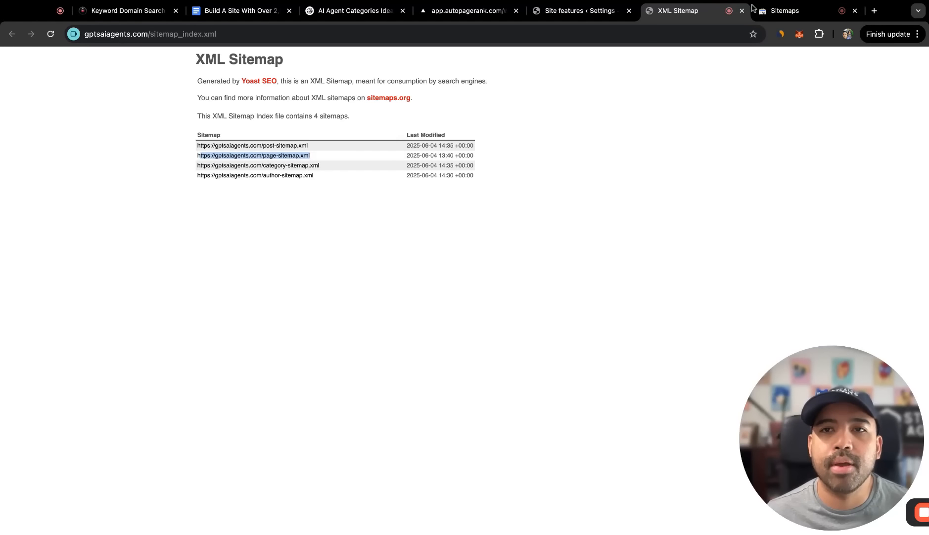
pyautogui.click(279, 253)
pyautogui.moveTo(328, 156); pyautogui.dragTo(194, 156)
pyautogui.tripleClick(327, 156)
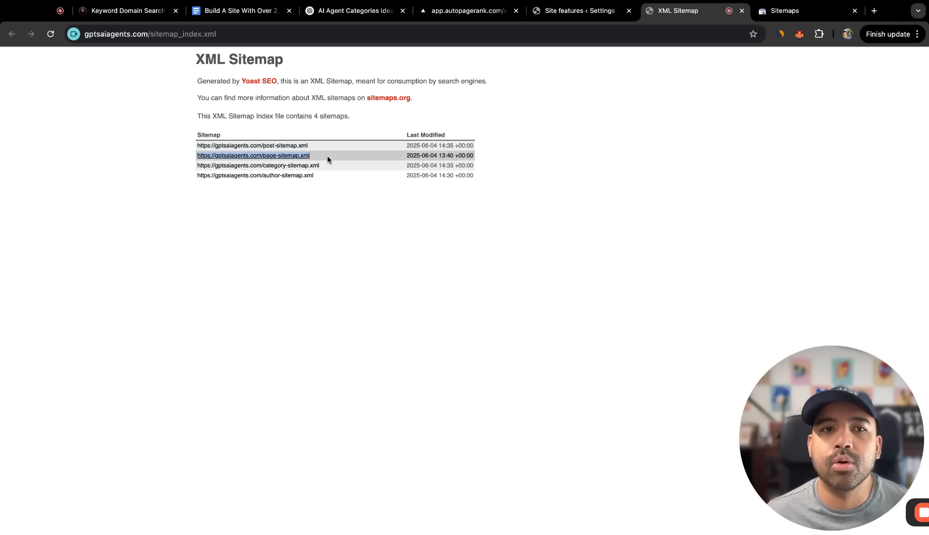
pyautogui.click(765, 11)
pyautogui.click(758, 174)
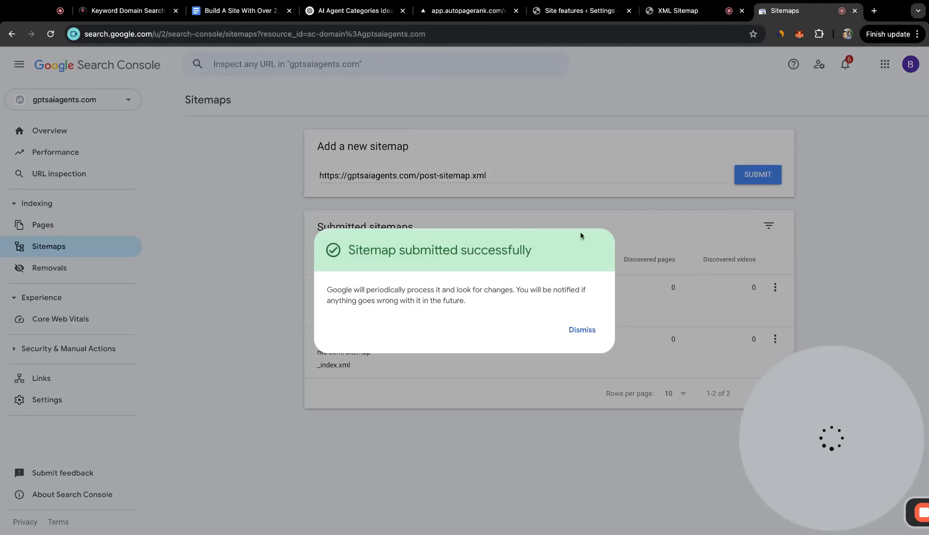
pyautogui.click(581, 328)
pyautogui.click(596, 174)
pyautogui.hotkey('ctrl', 'v')
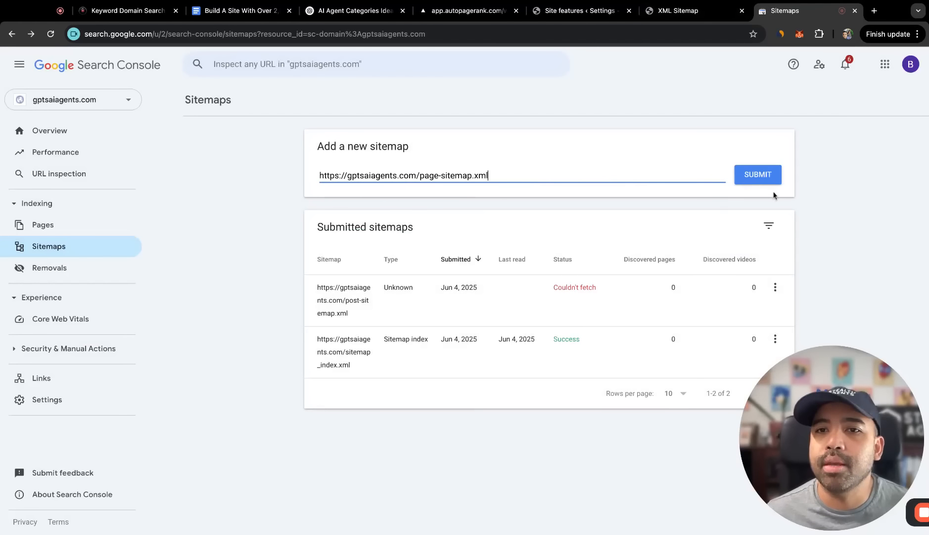
pyautogui.click(769, 179)
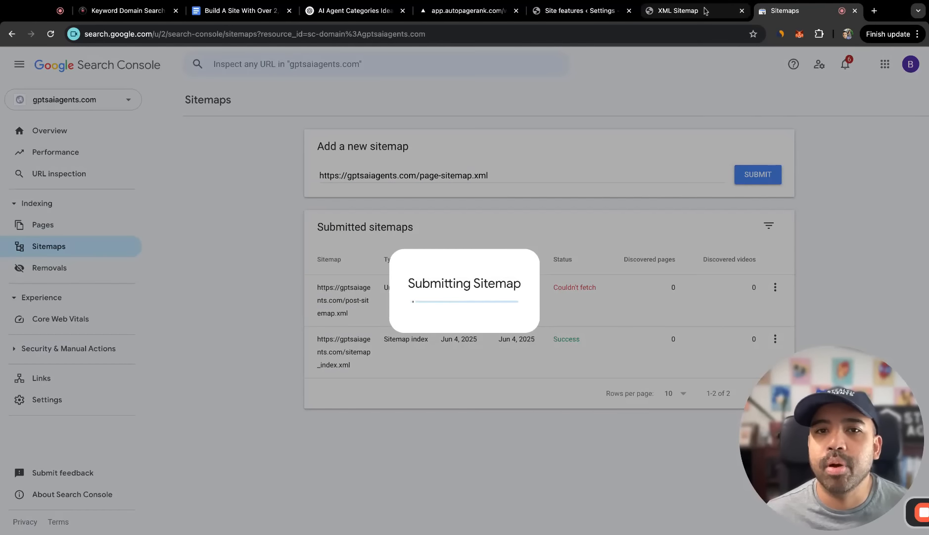
pyautogui.click(705, 11)
pyautogui.tripleClick(326, 167)
pyautogui.press('super+c')
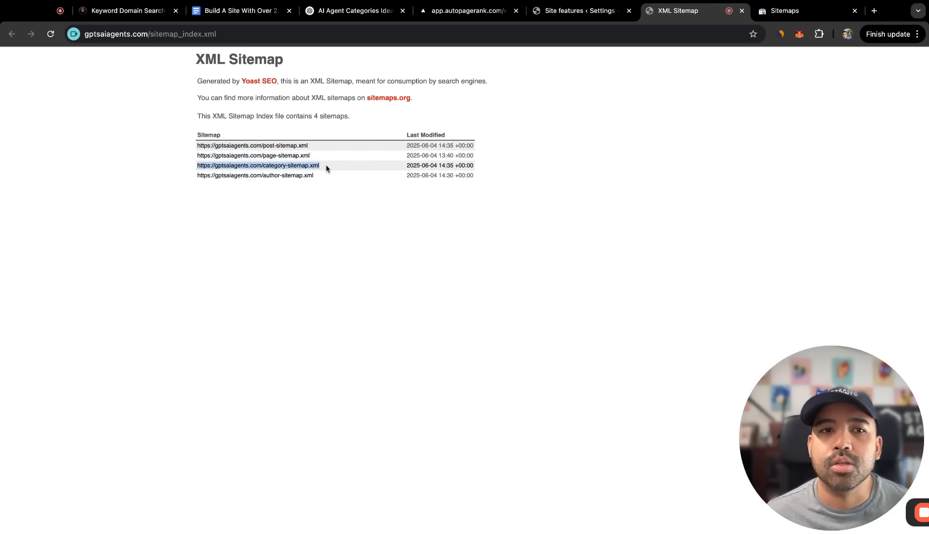
pyautogui.click(793, 5)
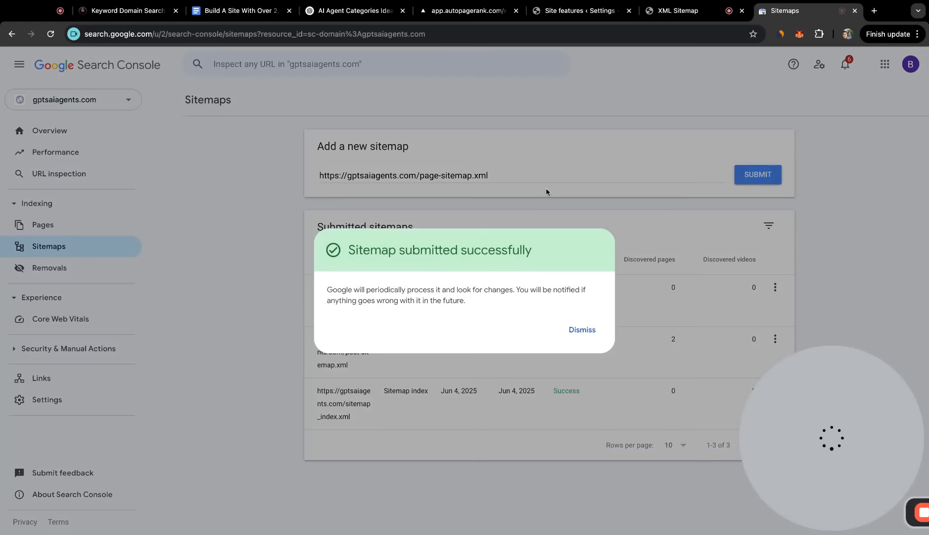
pyautogui.click(580, 327)
pyautogui.click(535, 171)
pyautogui.press('super+v')
pyautogui.click(758, 174)
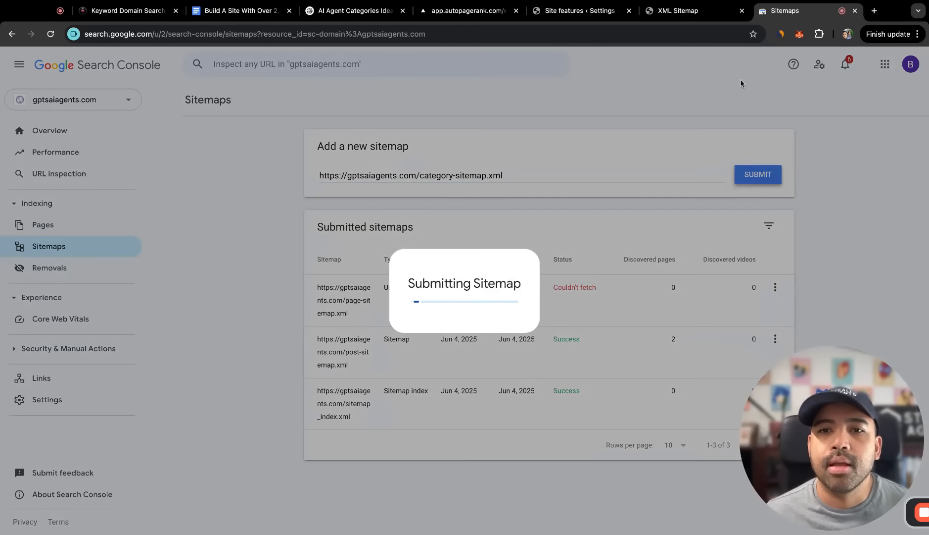
pyautogui.click(679, 11)
pyautogui.tripleClick(321, 174)
pyautogui.press('super+c')
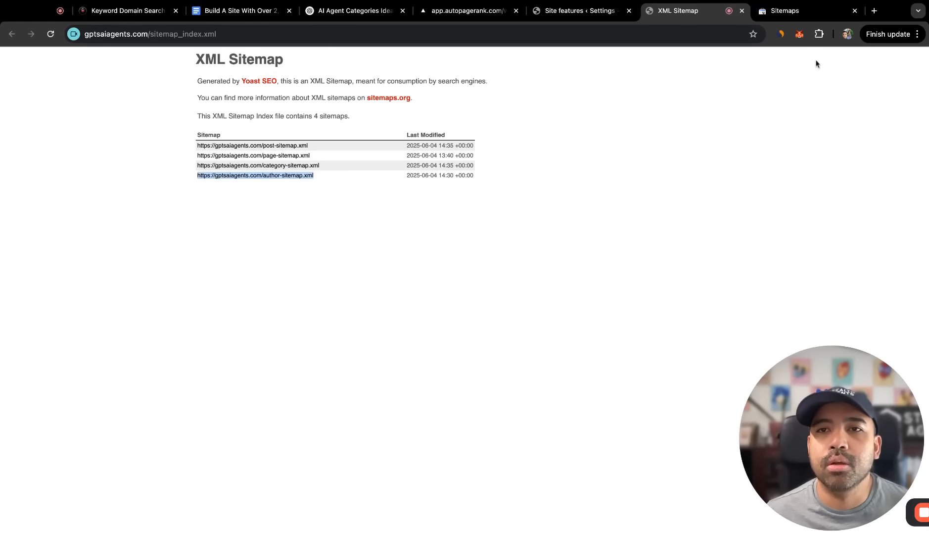
pyautogui.click(790, 11)
pyautogui.click(583, 328)
pyautogui.click(678, 176)
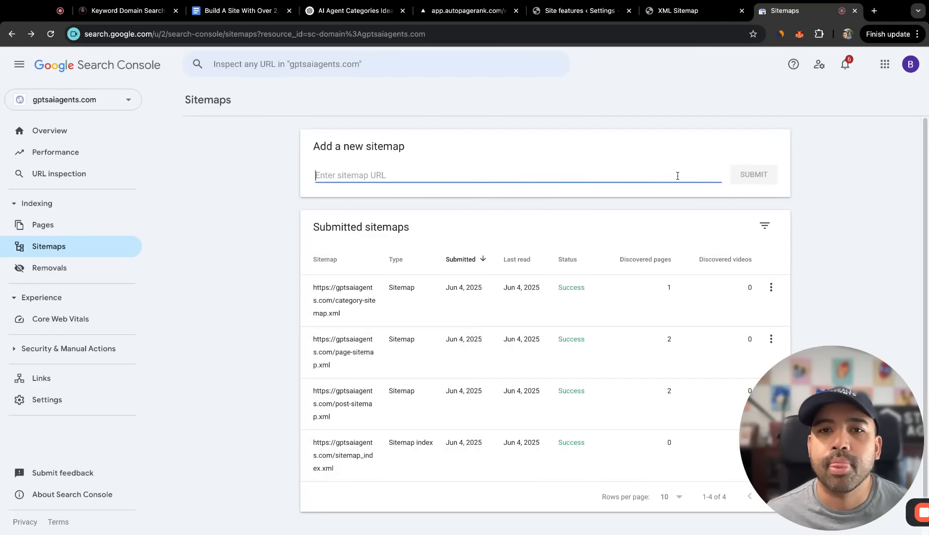
pyautogui.press('super+v')
pyautogui.click(767, 177)
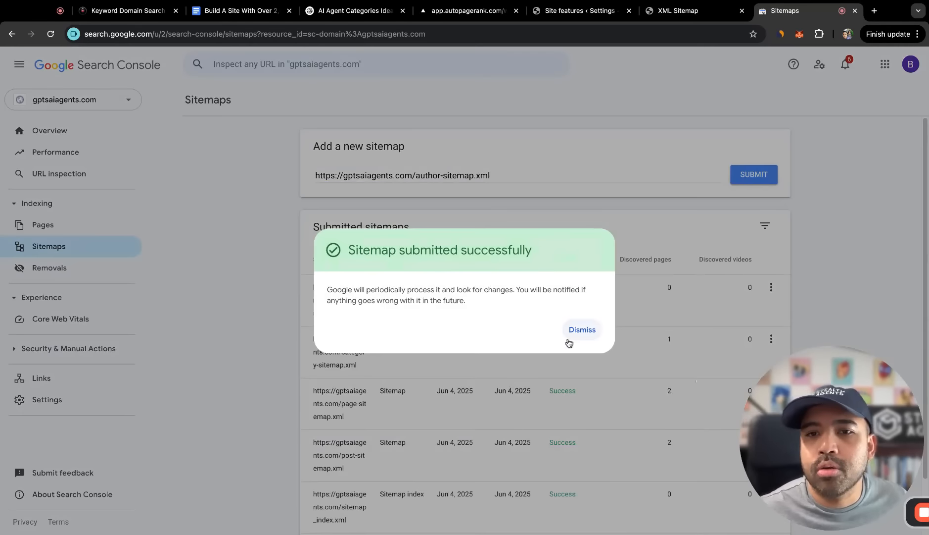
pyautogui.click(580, 328)
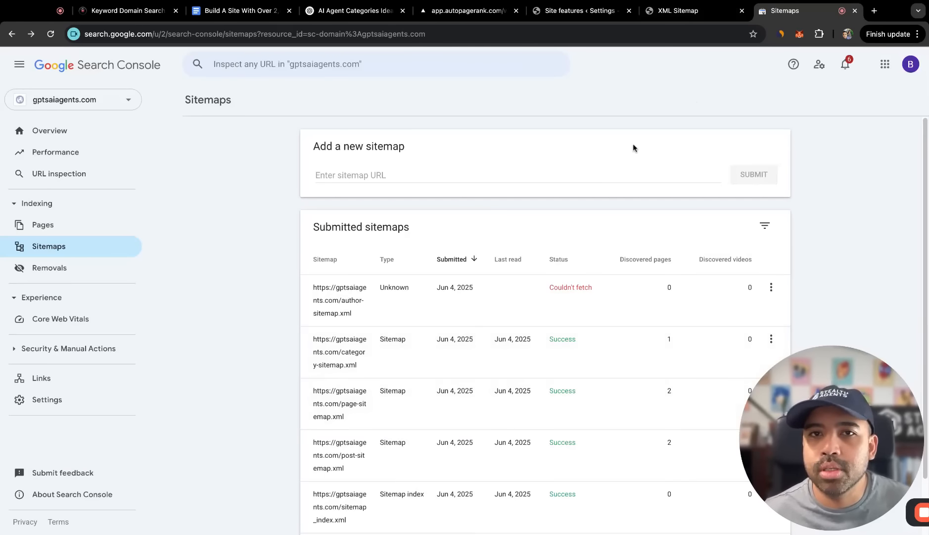
# - Synchronize the search consoles again in AutoPageRank and open the URL status page for sc-domain:gptsaiagents.com
pyautogui.click(359, 12)
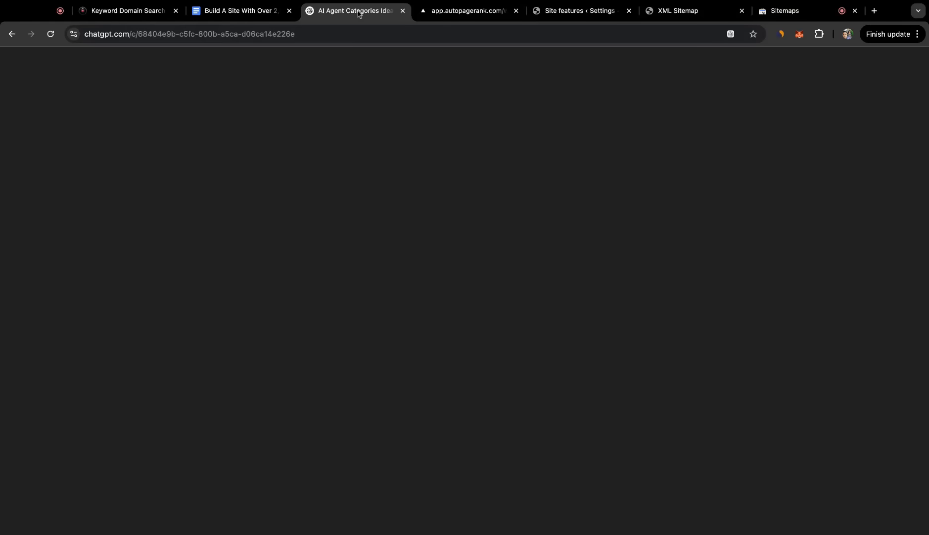
pyautogui.click(678, 11)
pyautogui.click(579, 10)
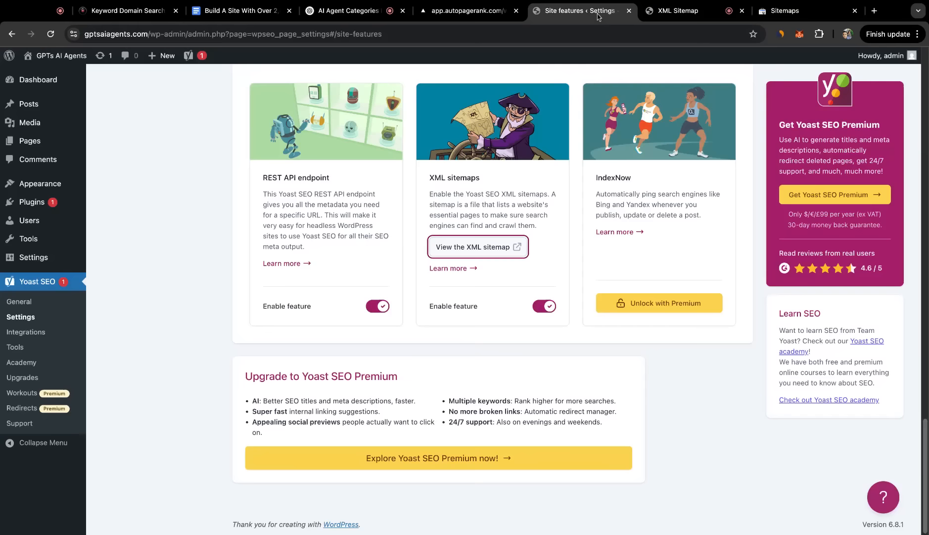
pyautogui.click(802, 9)
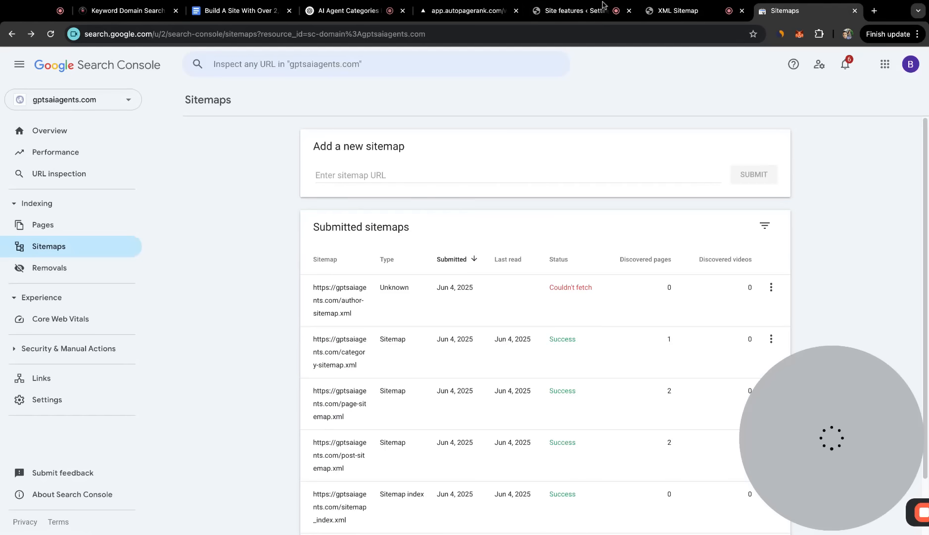
pyautogui.click(448, 10)
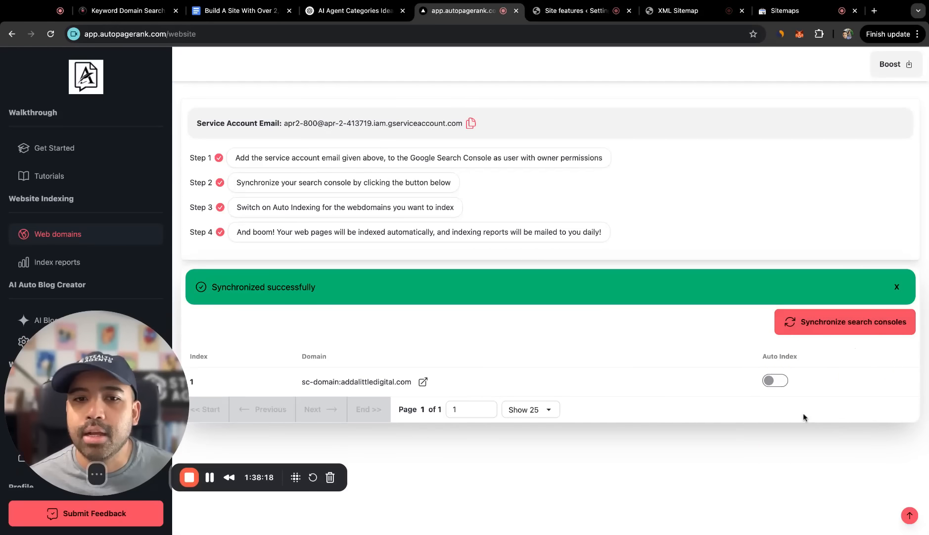
pyautogui.click(843, 331)
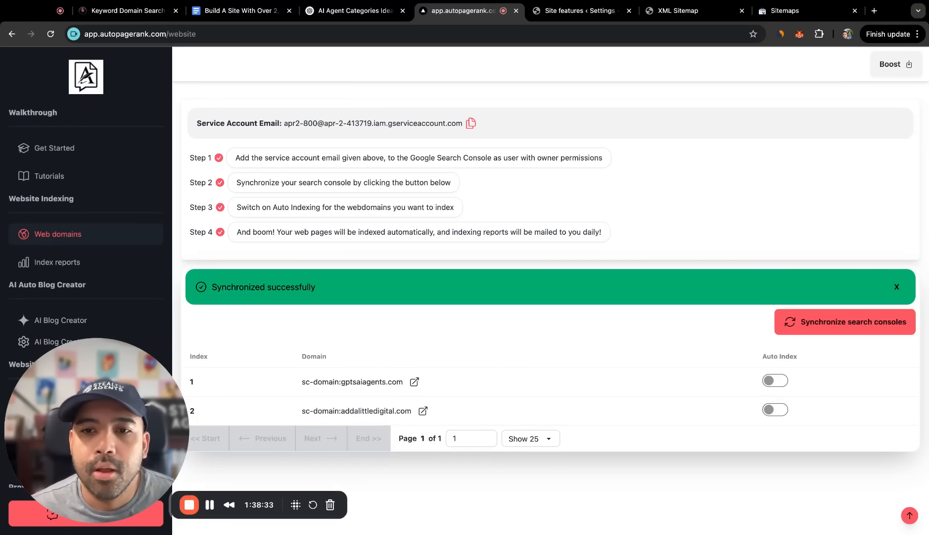
pyautogui.click(359, 384)
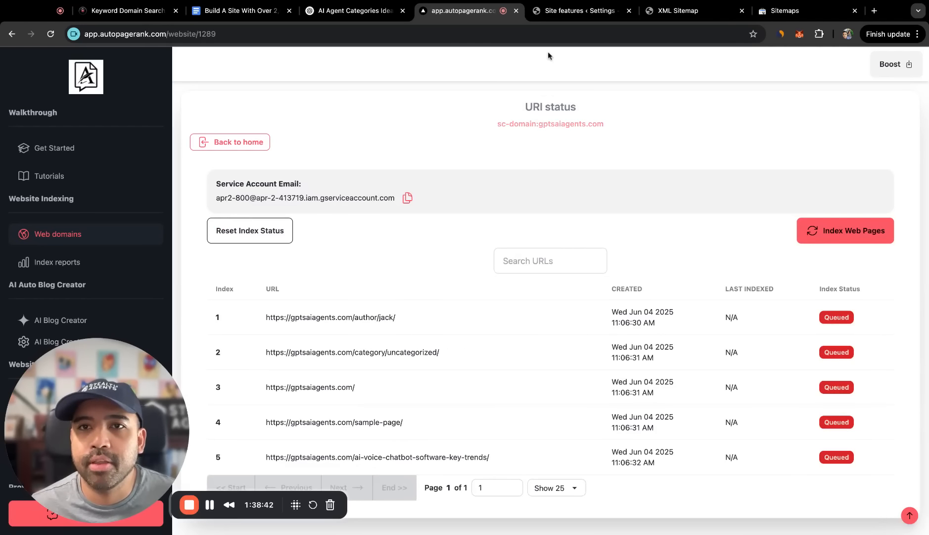
# - Move the Sample Page to the trash in the WordPress site's pages list
pyautogui.click(571, 12)
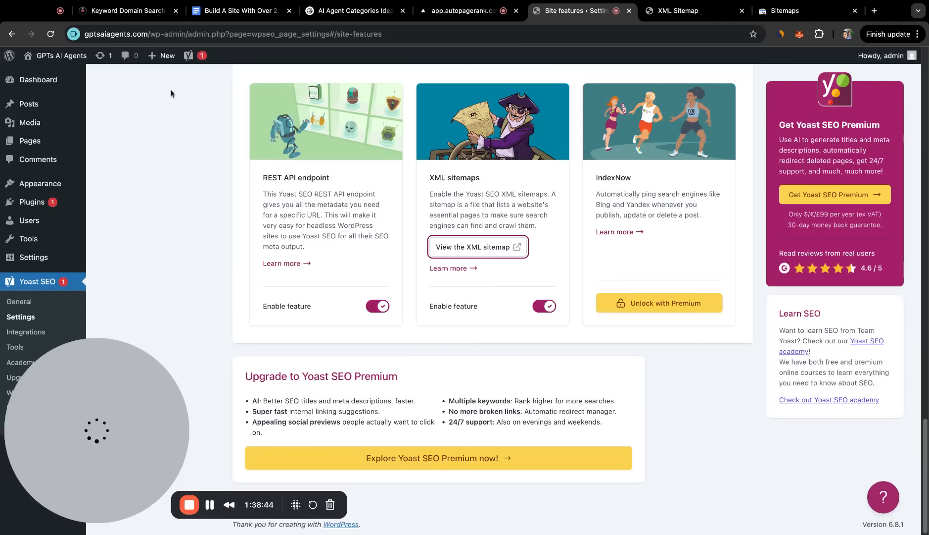
pyautogui.moveTo(33, 145)
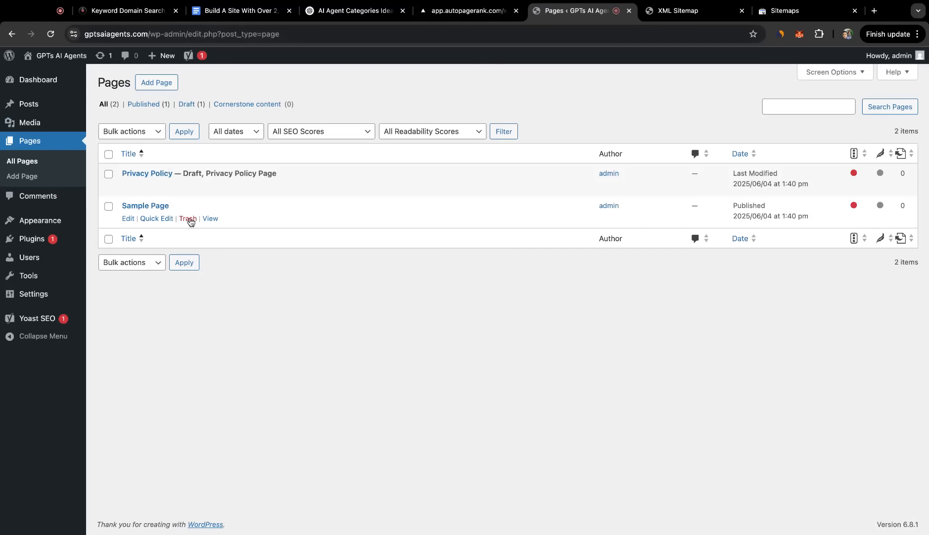
pyautogui.click(189, 219)
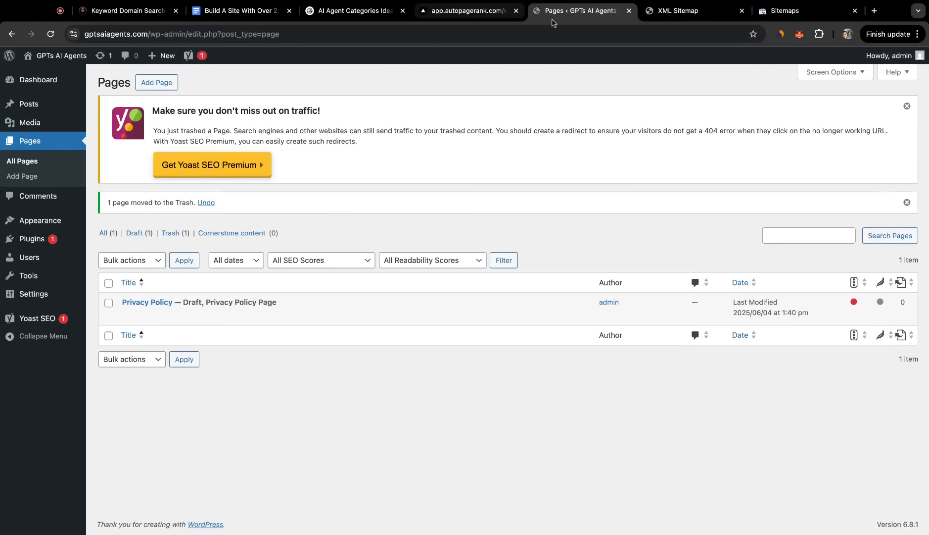
# - Run Index Web Pages for gptsaiagents.com in AutoPageRank and reload the page to refresh the index statuses
pyautogui.click(698, 12)
pyautogui.click(480, 12)
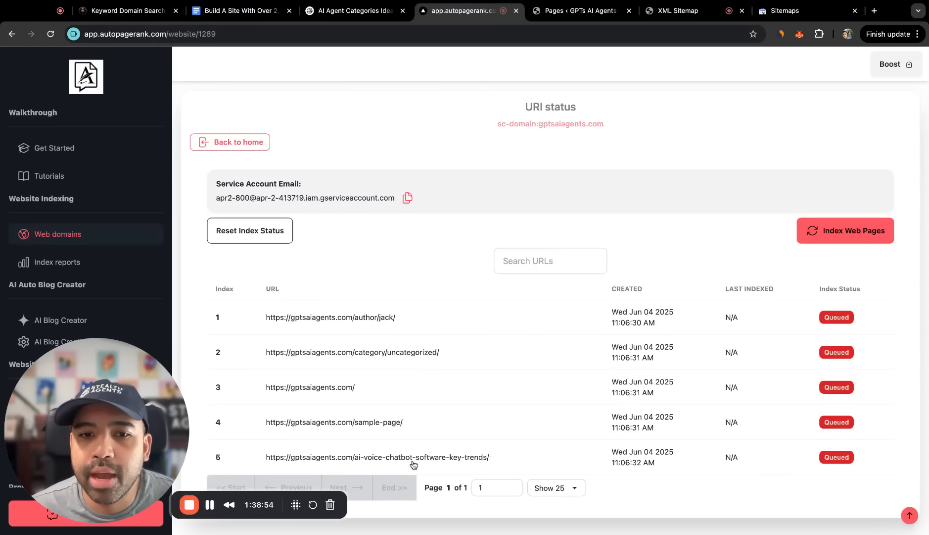
pyautogui.tripleClick(491, 461)
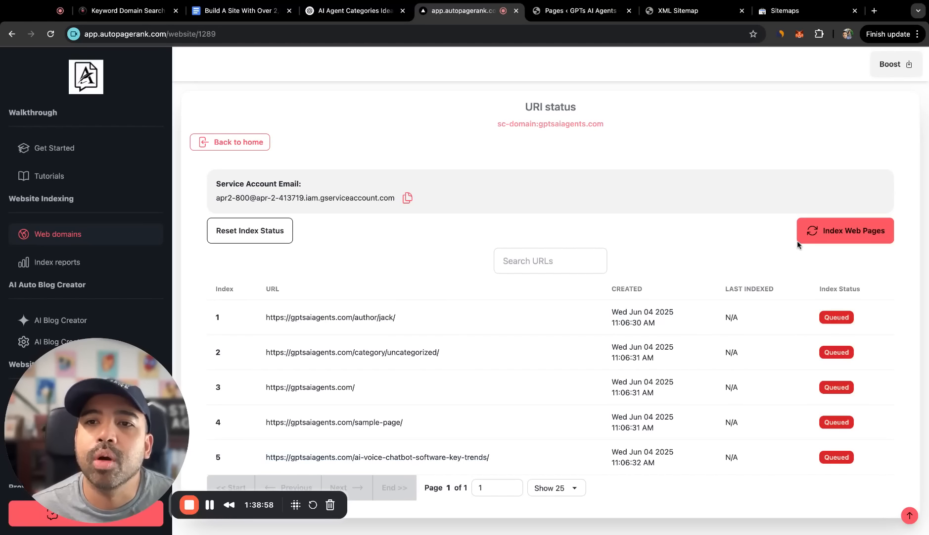
pyautogui.click(855, 237)
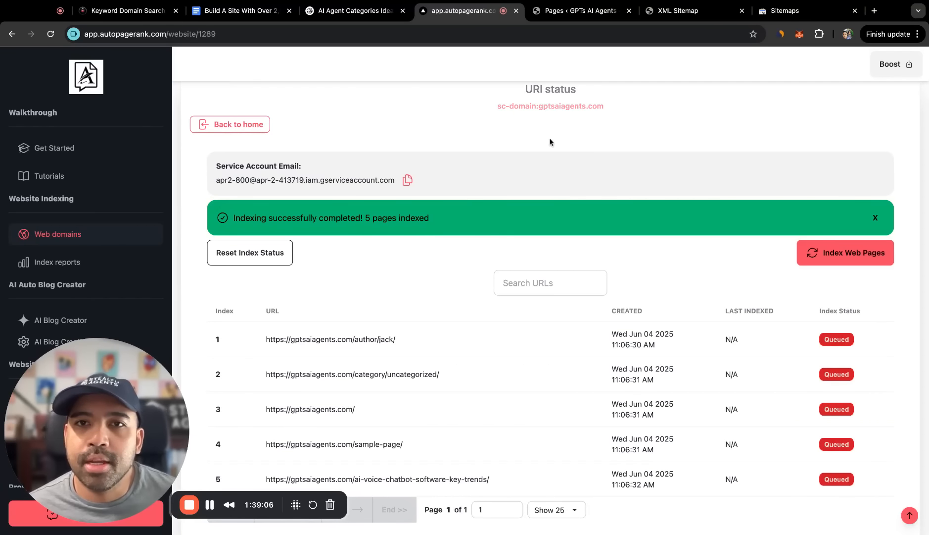
pyautogui.scroll(-1, 668, 377)
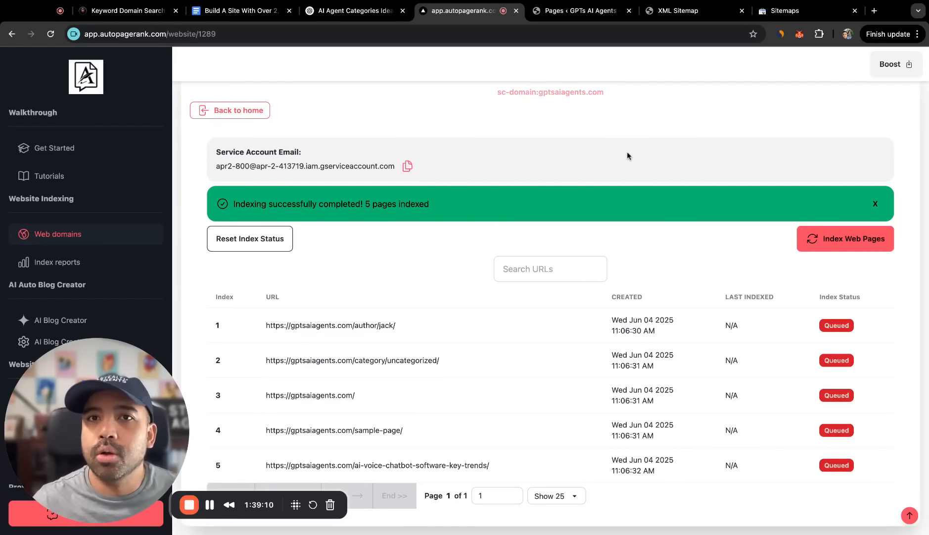
pyautogui.click(50, 34)
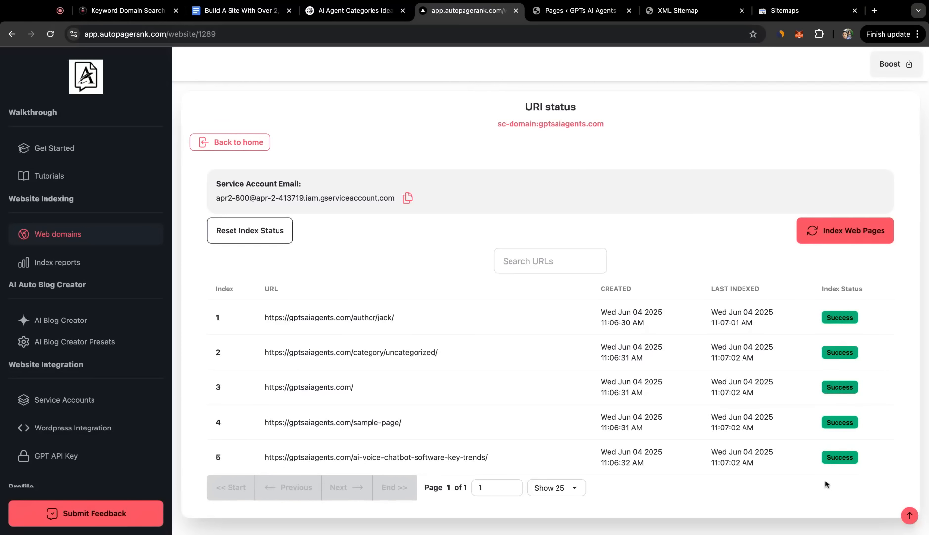
pyautogui.tripleClick(490, 459)
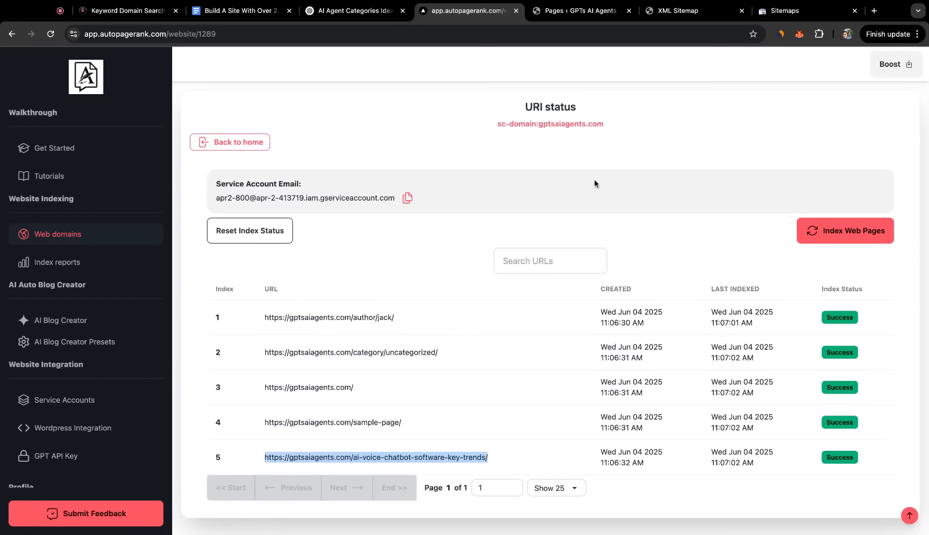
pyautogui.hotkey('ctrl', 'c')
pyautogui.hotkey('ctrl', 't')
pyautogui.hotkey('ctrl', 'v')
pyautogui.press('Return')
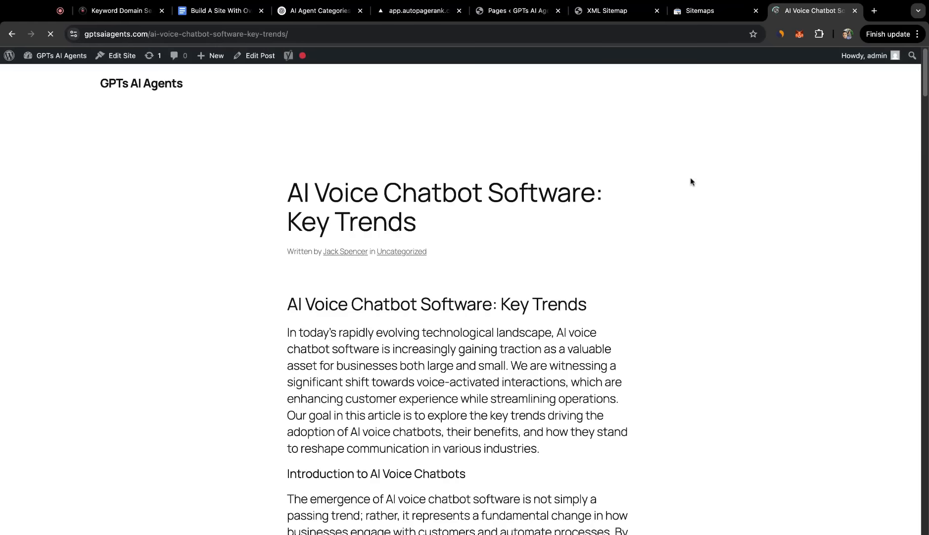
pyautogui.scroll(-20, 666, 272)
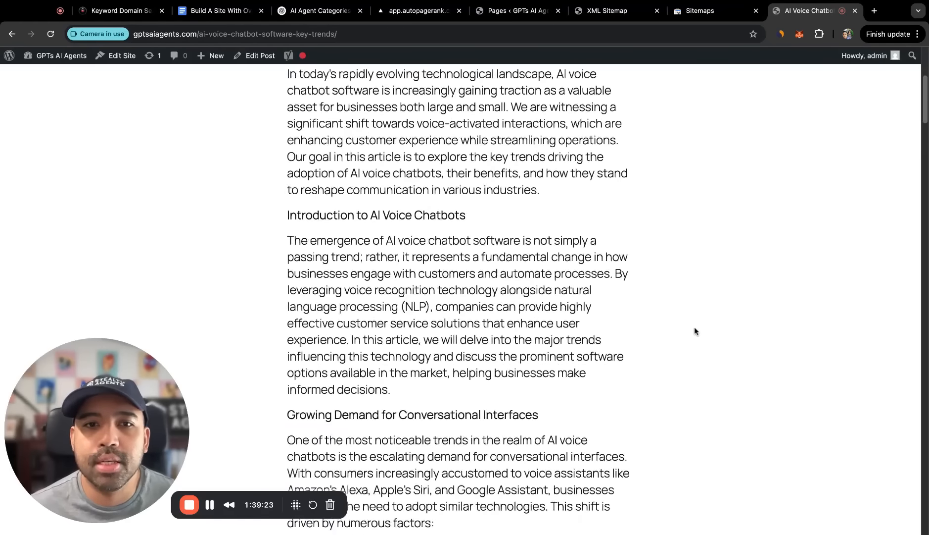
pyautogui.scroll(-10, 726, 352)
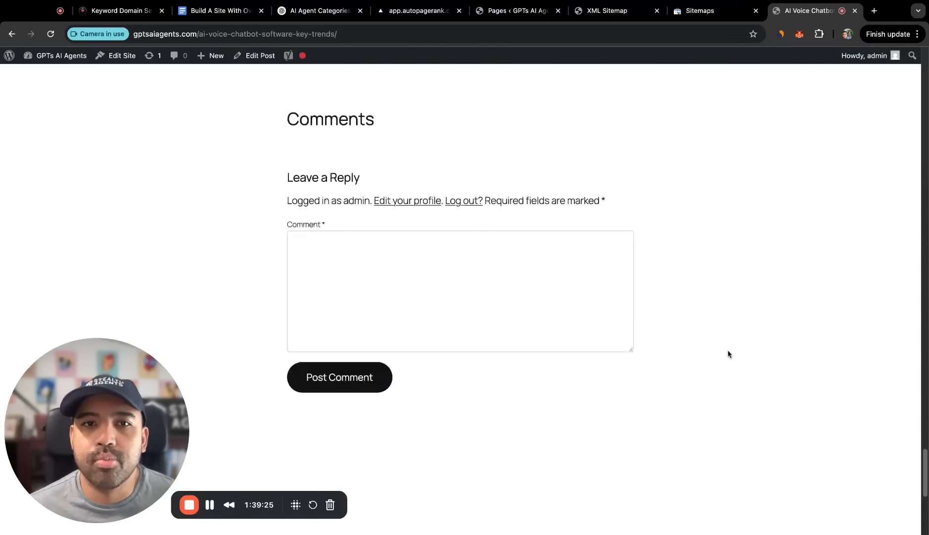
pyautogui.scroll(15, 727, 351)
pyautogui.scroll(8, 733, 355)
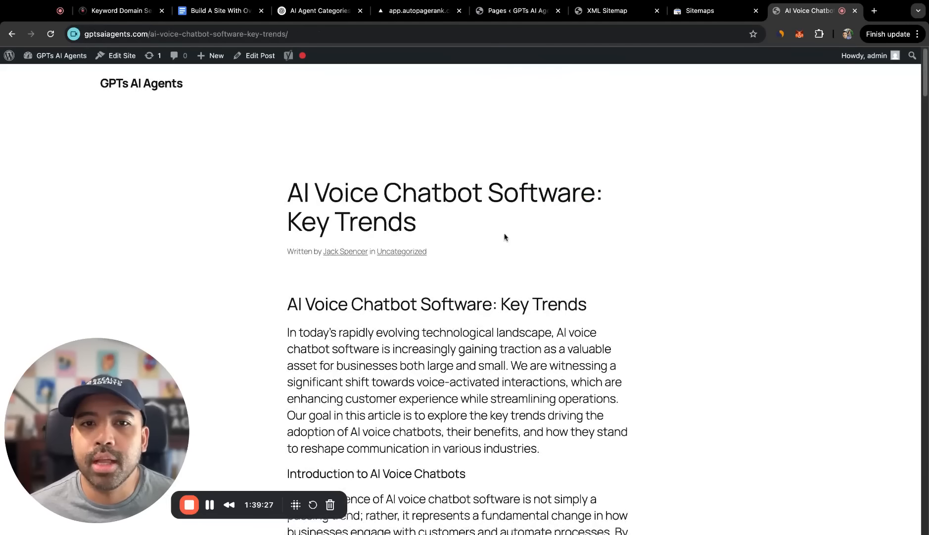
# - Close the XML Sitemap page and the WordPress pages list in the browser
pyautogui.click(713, 11)
pyautogui.click(608, 10)
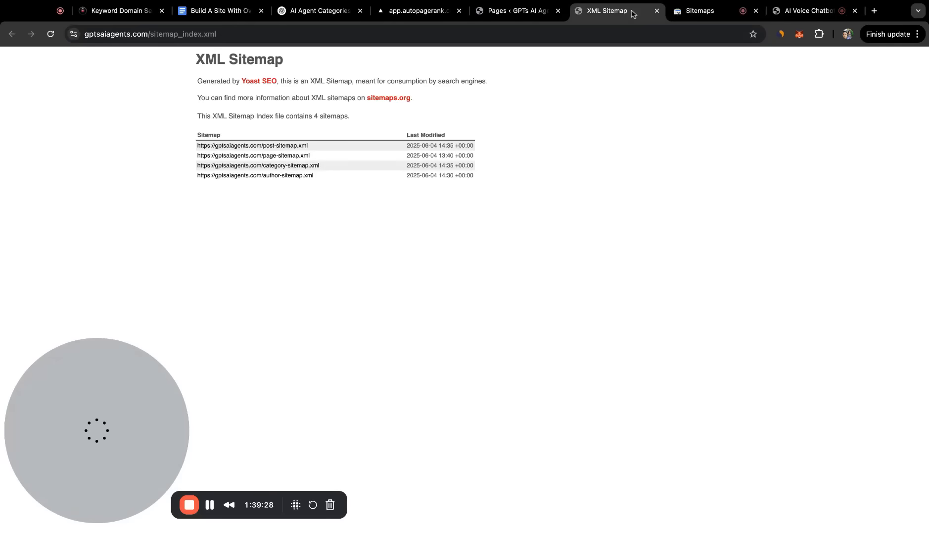
pyautogui.click(713, 10)
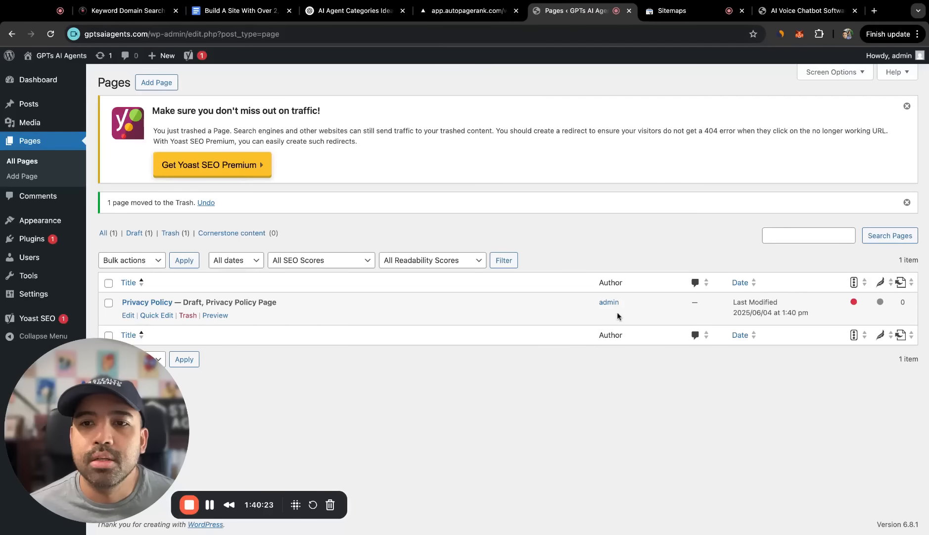
pyautogui.hotkey('ctrl', 'w')
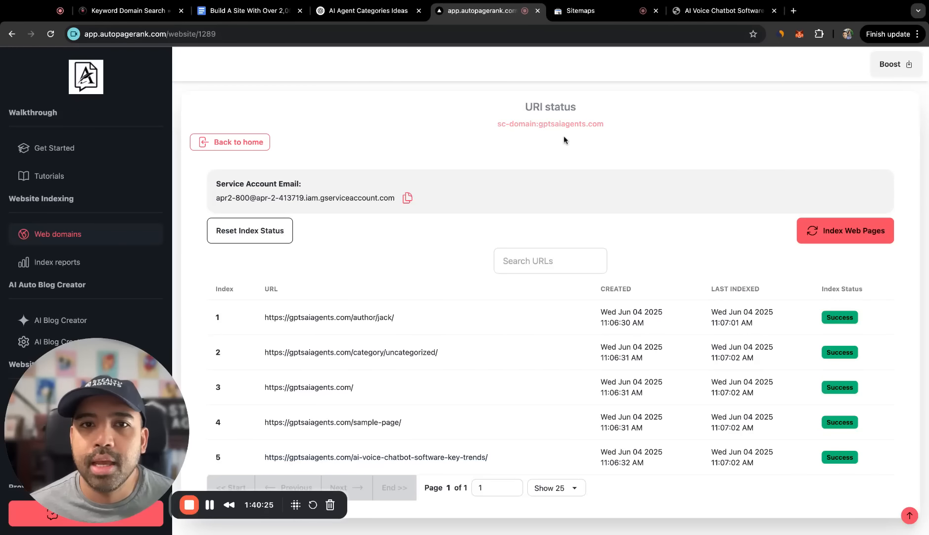
# - Return to the web domains list in AutoPageRank and turn on Auto Index for sc-domain:gptsaiagents.com
pyautogui.click(232, 143)
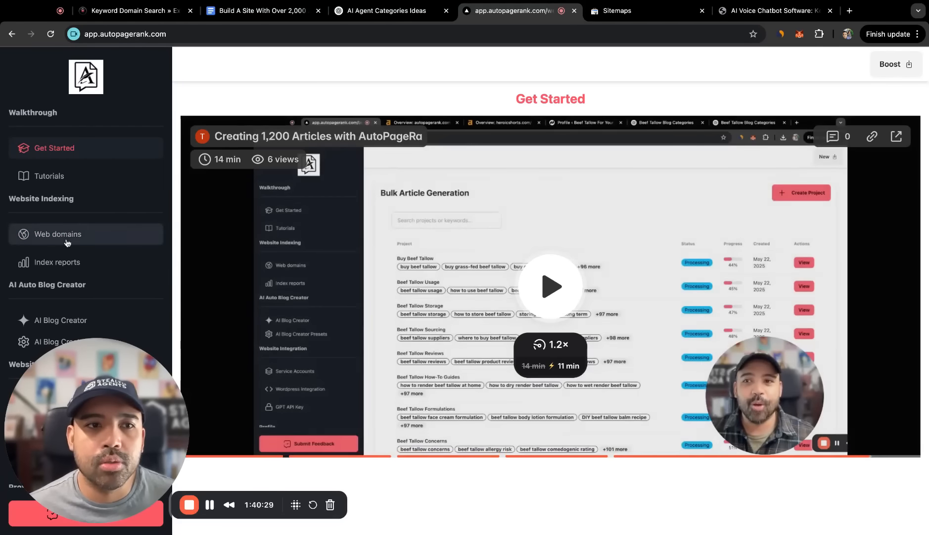
pyautogui.click(68, 241)
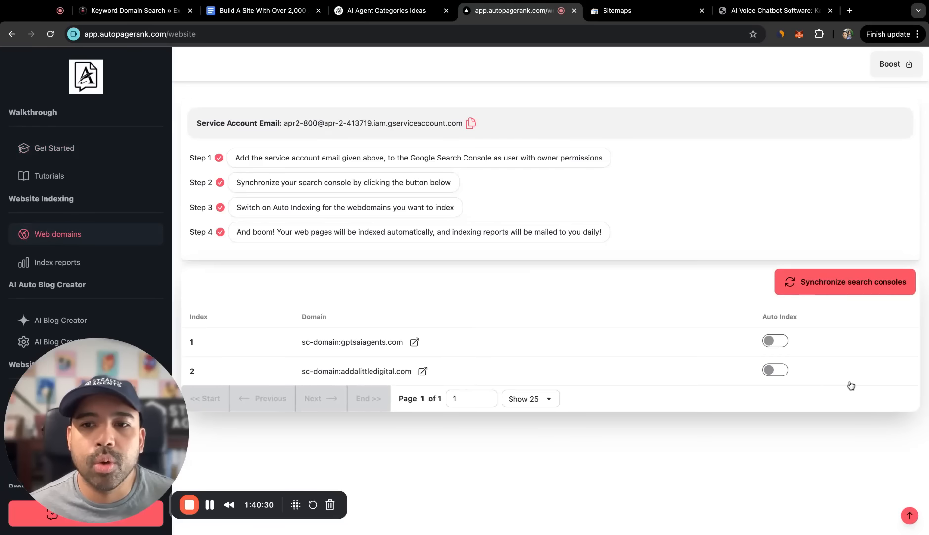
pyautogui.click(775, 341)
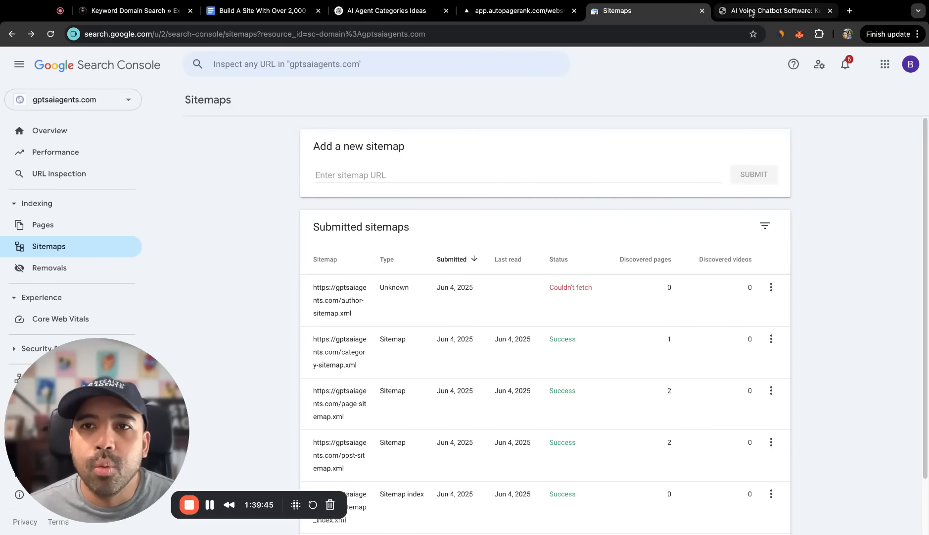
# - Open the list of all posts in the GPTs AI Agents WordPress admin and look through the drafts and published article
pyautogui.click(765, 11)
pyautogui.moveTo(44, 77)
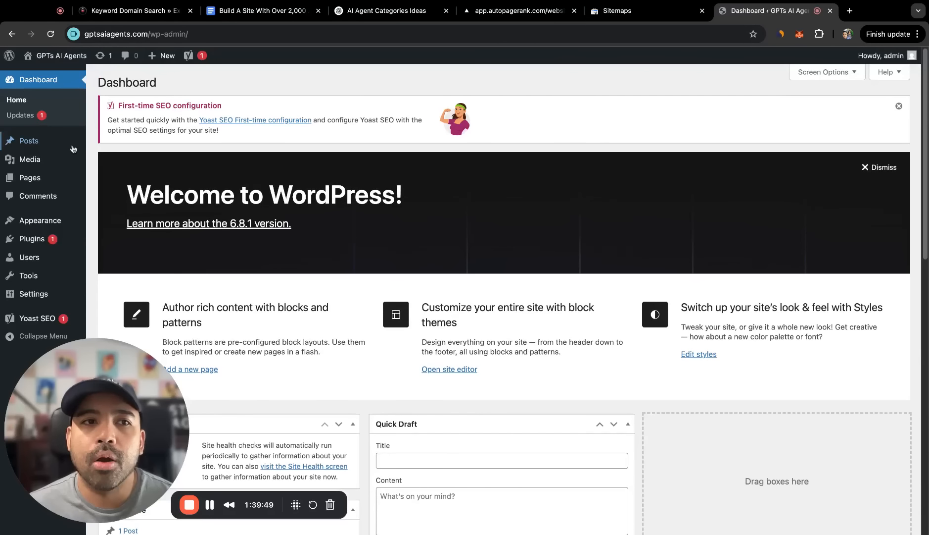
pyautogui.moveTo(57, 144)
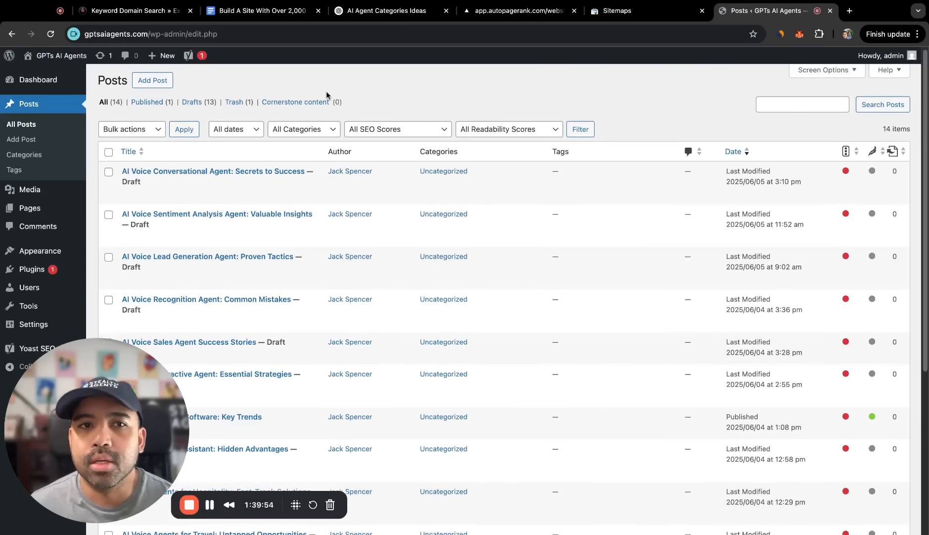
pyautogui.scroll(-5, 483, 235)
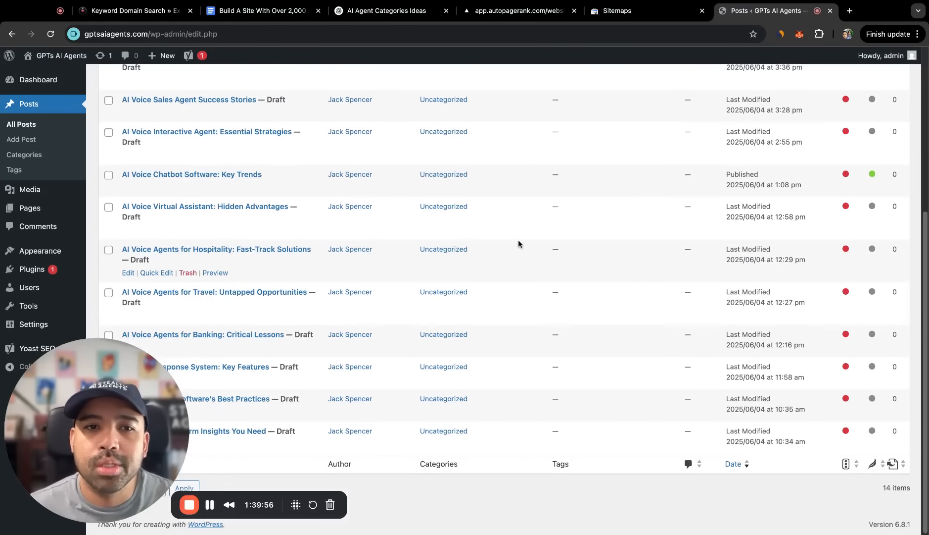
pyautogui.scroll(5, 544, 233)
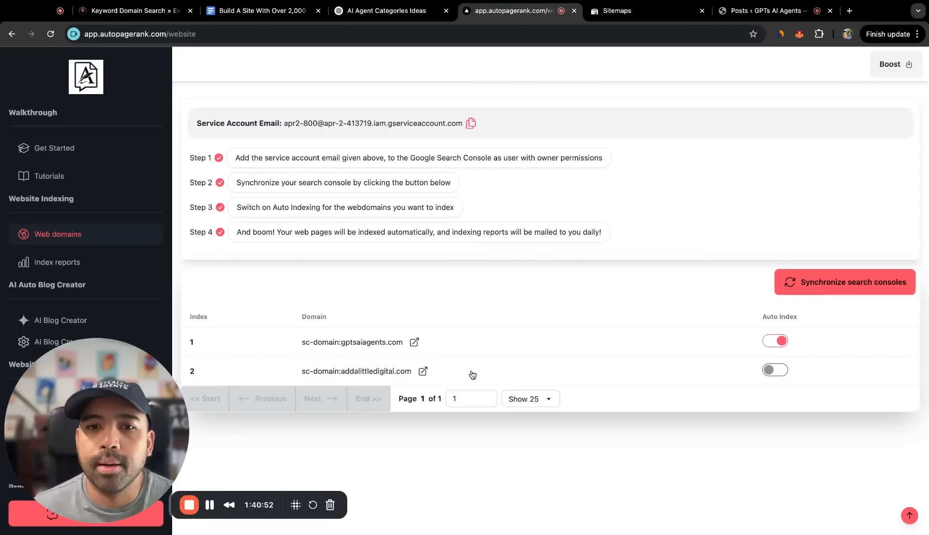
# - View the URL status page for sc-domain:gptsaiagents.com in AutoPageRank, and open the AI Blog Creator's bulk article projects
pyautogui.click(367, 345)
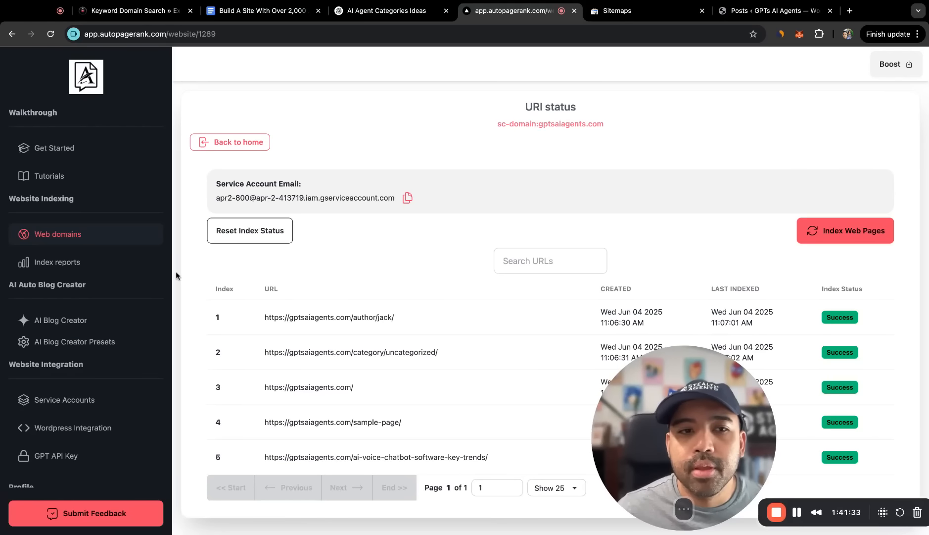
pyautogui.click(139, 320)
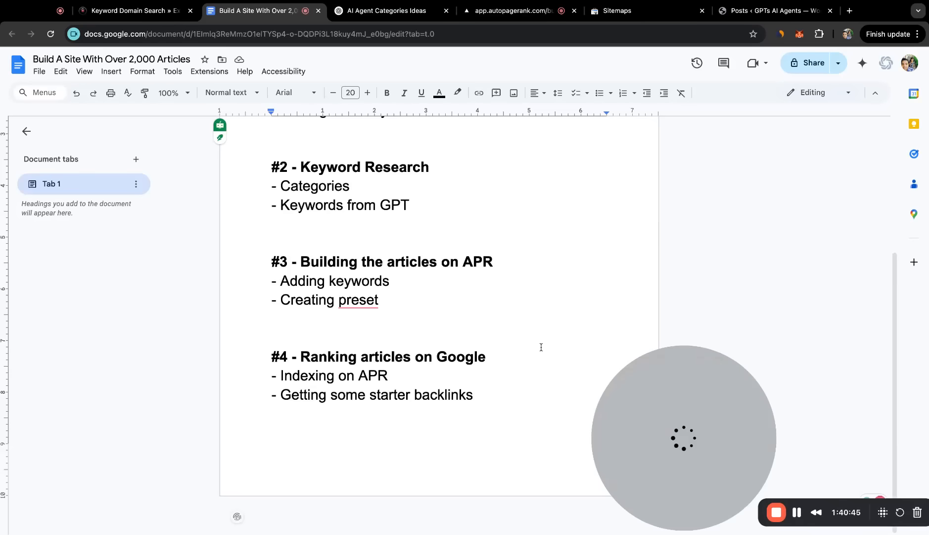
# - Review the "Build A Site With Over 2,000 Articles" outline in Google Docs, including the indexing and starter backlinks points under #4
pyautogui.scroll(4, 514, 376)
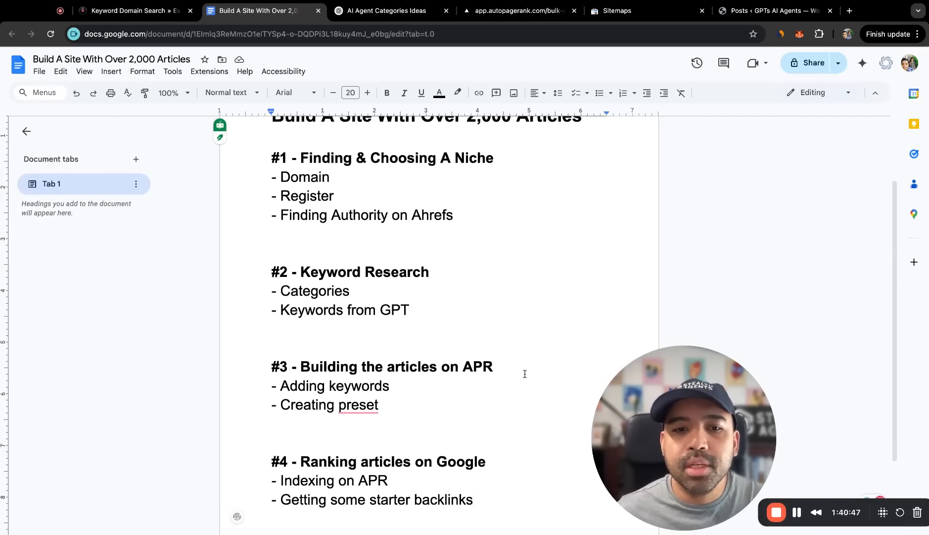
pyautogui.scroll(1, 526, 366)
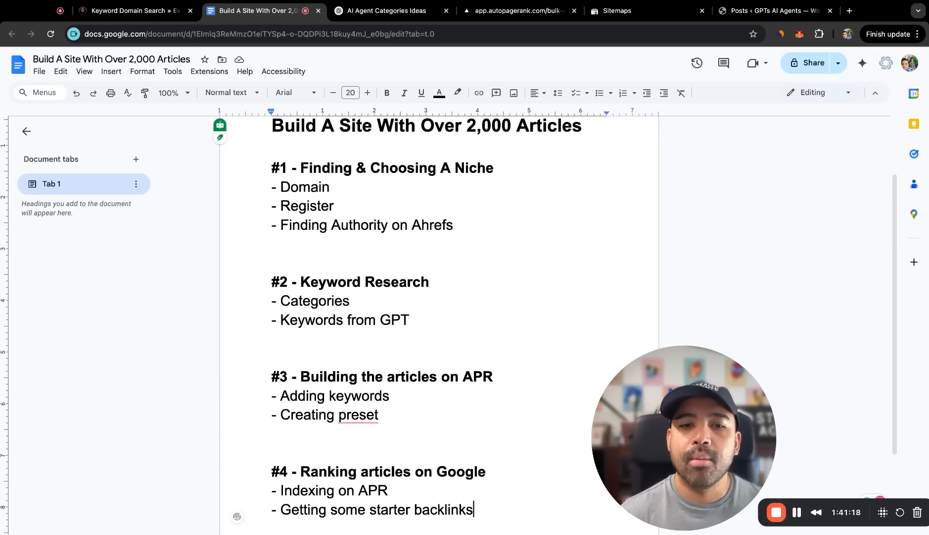
pyautogui.click(398, 489)
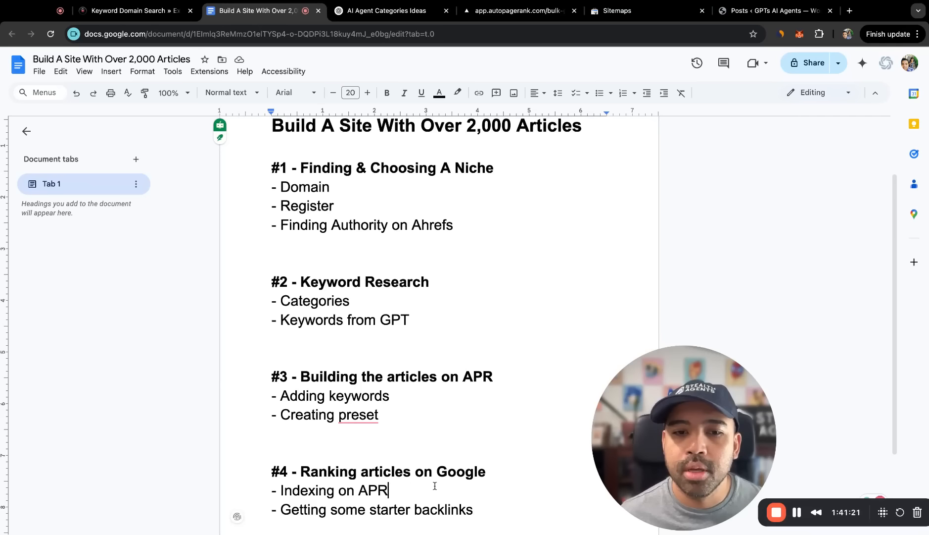
pyautogui.click(485, 511)
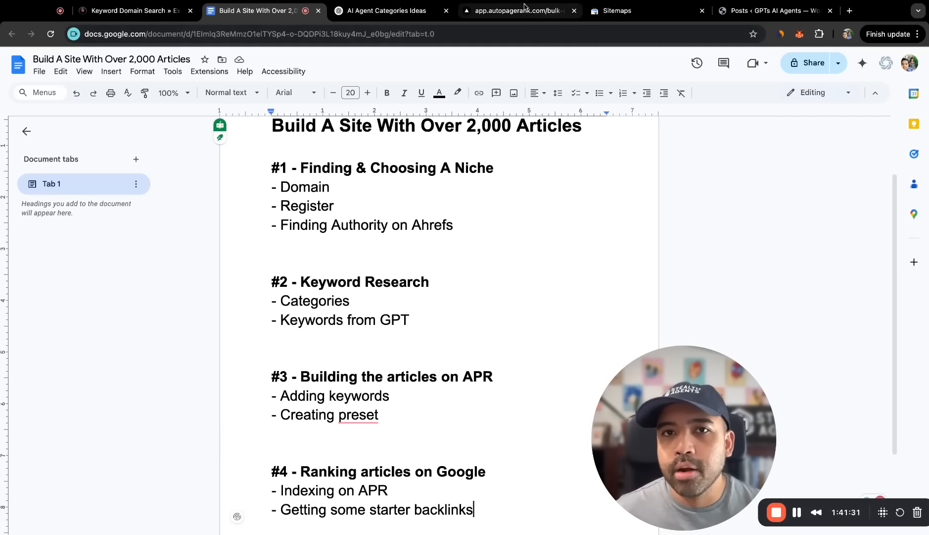
# - Switch back to AutoPageRank and check the status and progress of the GPTsAIAgents.com projects under Bulk Article Generation
pyautogui.click(539, 14)
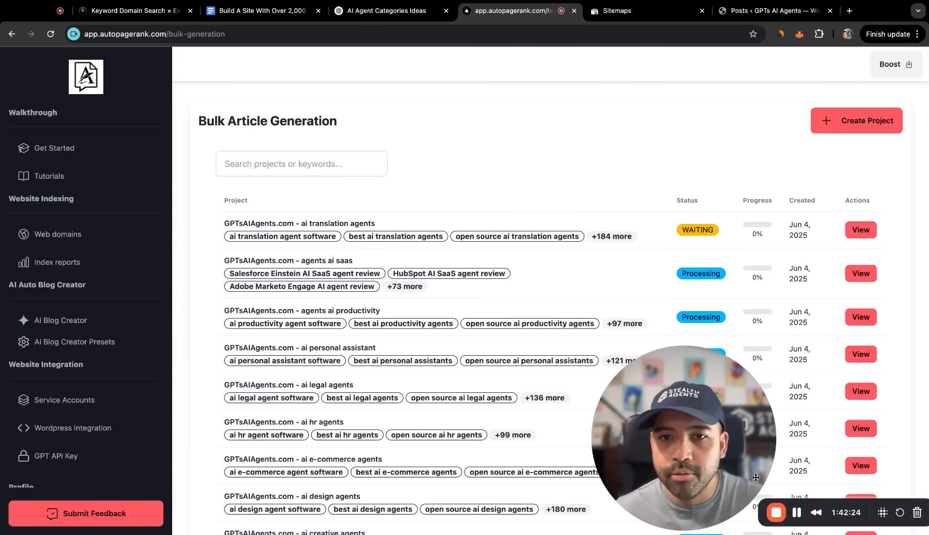
pyautogui.moveTo(712, 422); pyautogui.dragTo(124, 375)
pyautogui.scroll(-5, 594, 248)
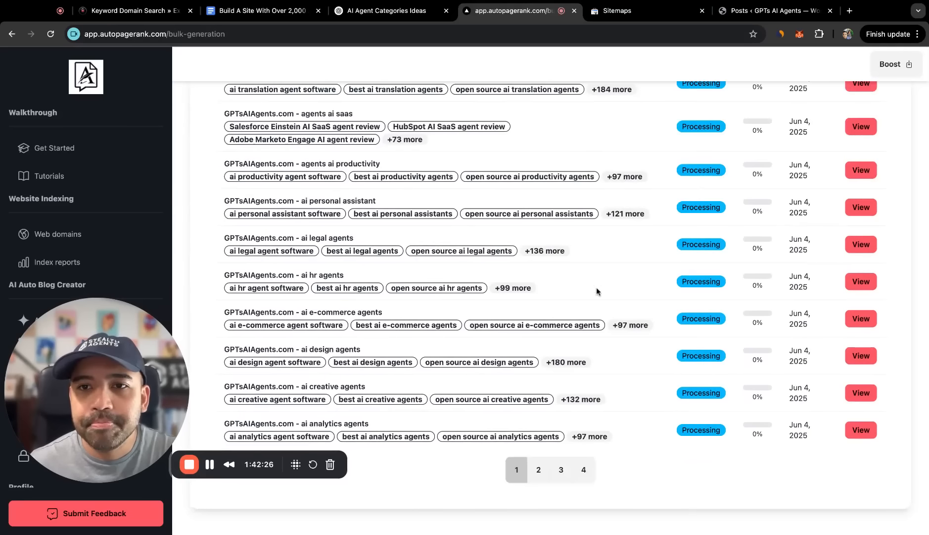
pyautogui.scroll(5, 787, 485)
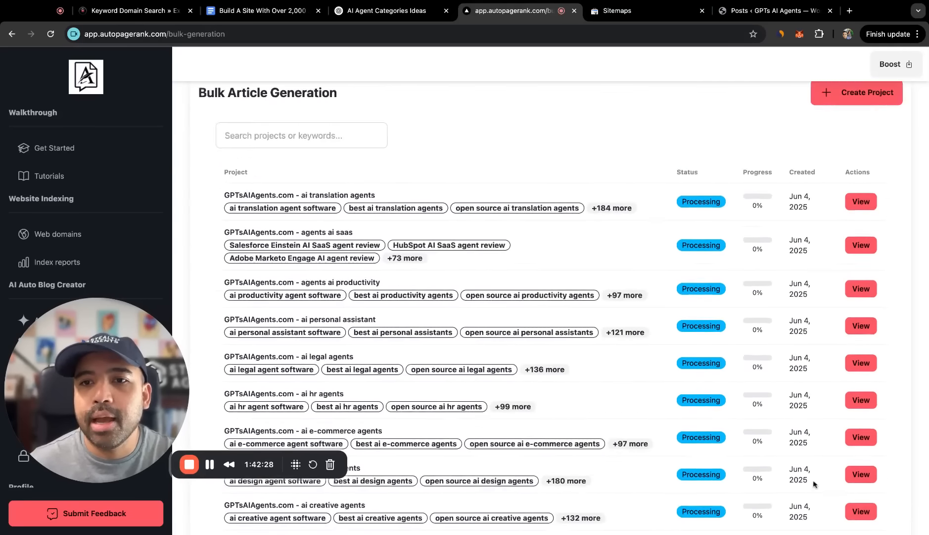
pyautogui.scroll(-5, 896, 349)
pyautogui.scroll(2, 899, 347)
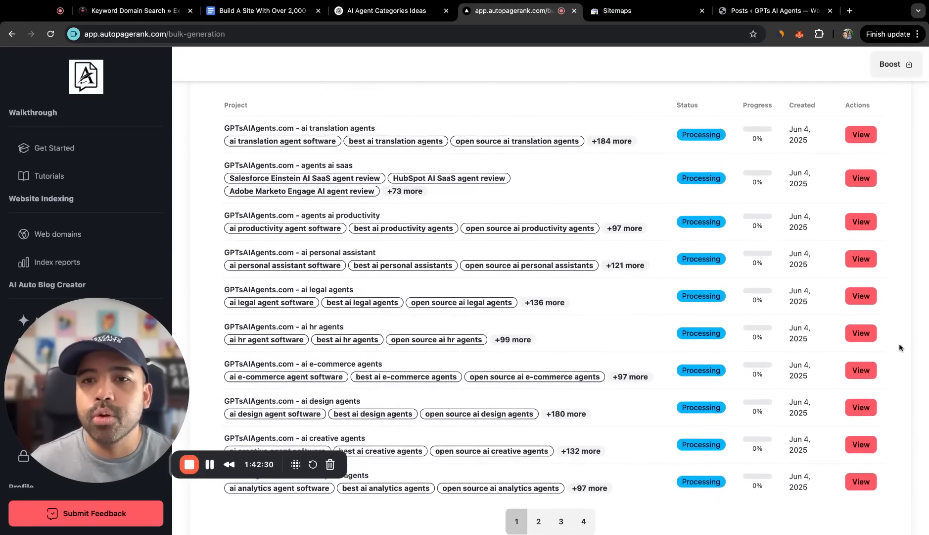